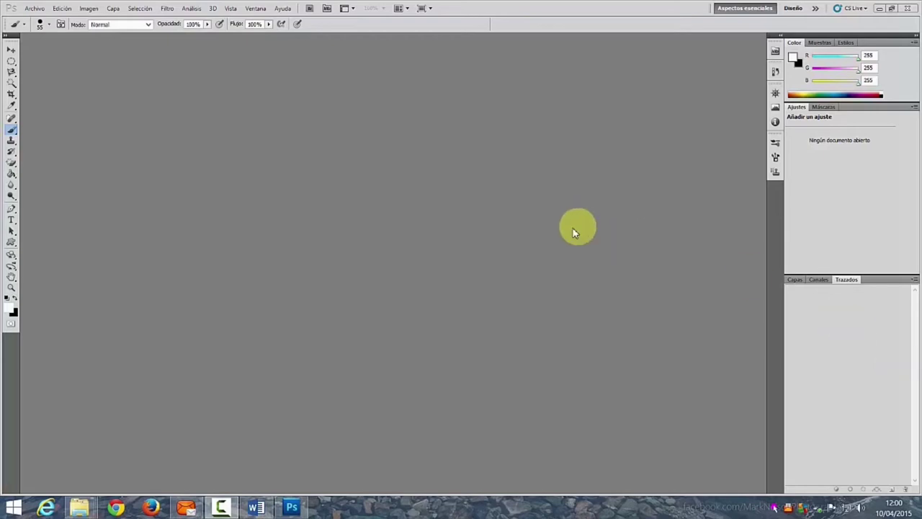
# Create a new white 50 × 50 cm document at 72 pixels per inch
pyautogui.click(36, 8)
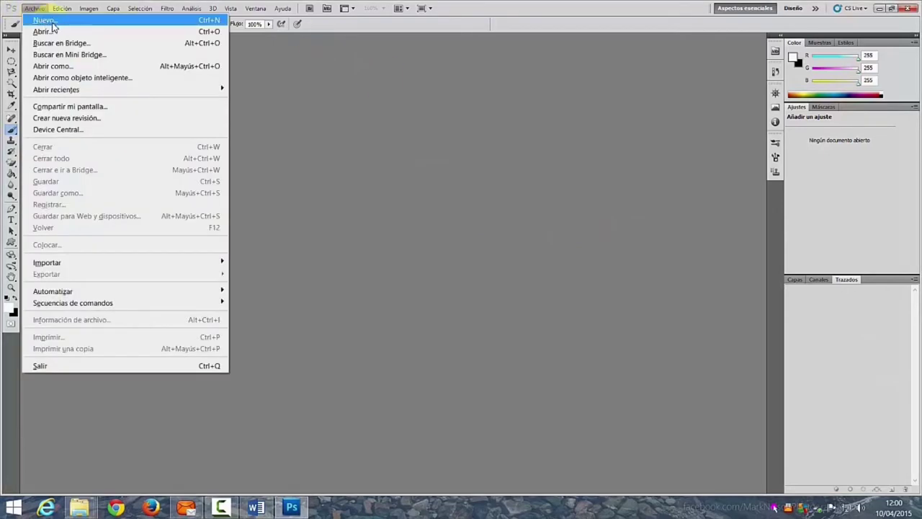
pyautogui.click(45, 19)
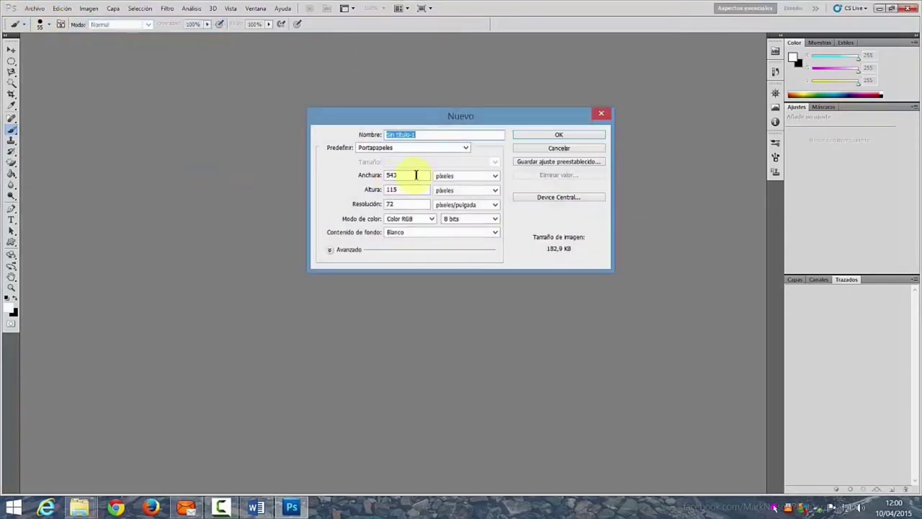
pyautogui.click(494, 177)
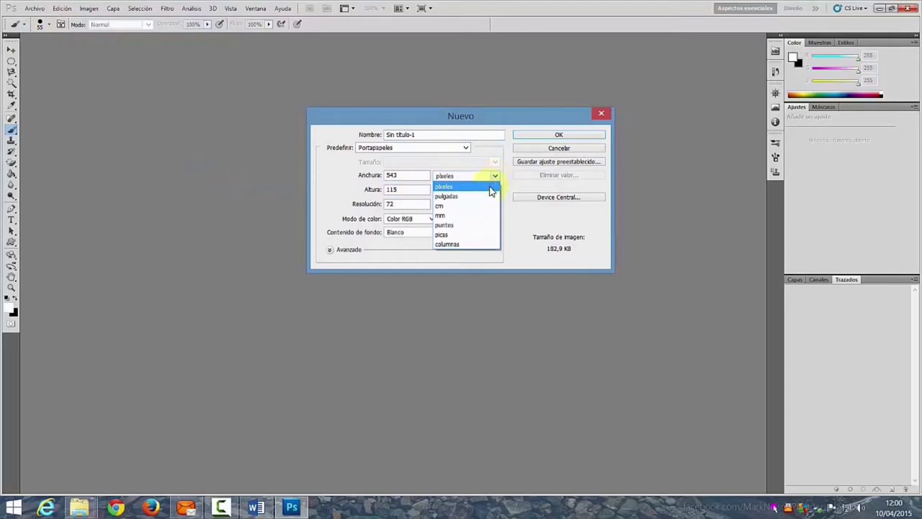
pyautogui.click(476, 206)
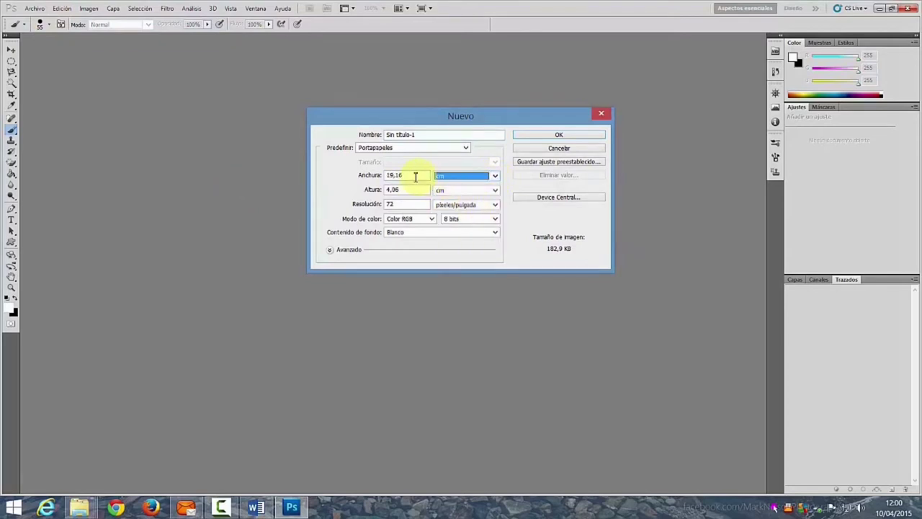
pyautogui.moveTo(416, 175); pyautogui.dragTo(336, 175)
pyautogui.write('50')
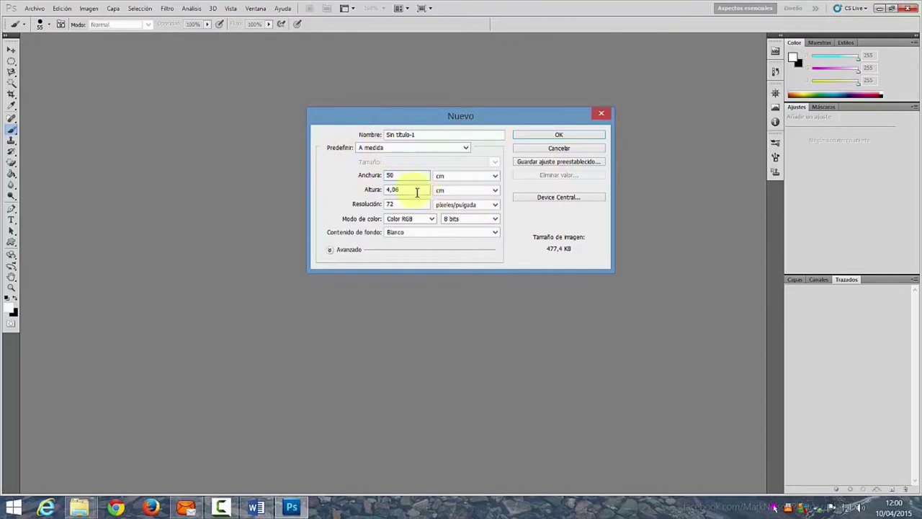
pyautogui.moveTo(416, 189); pyautogui.dragTo(381, 189)
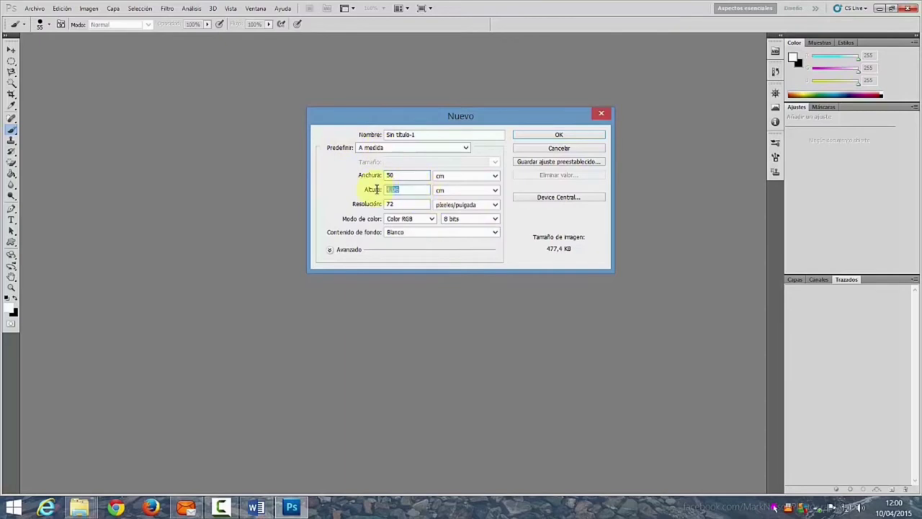
pyautogui.write('50')
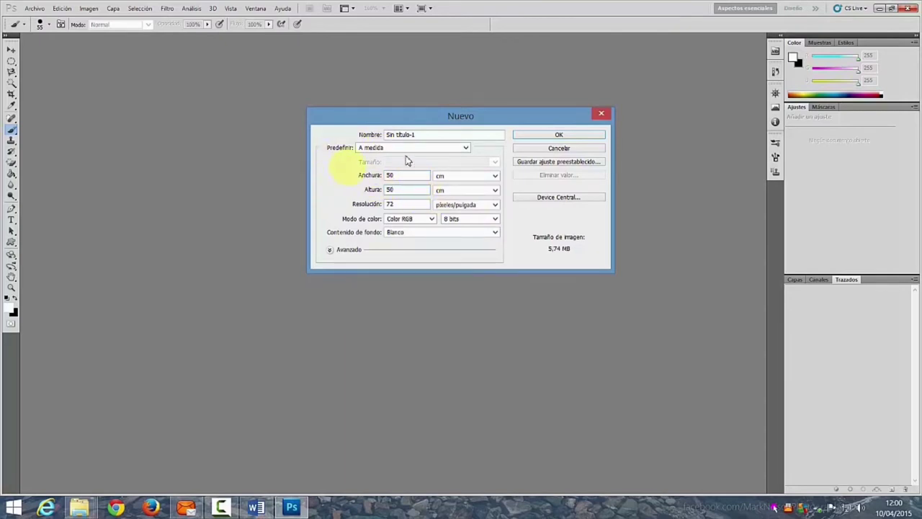
pyautogui.click(545, 136)
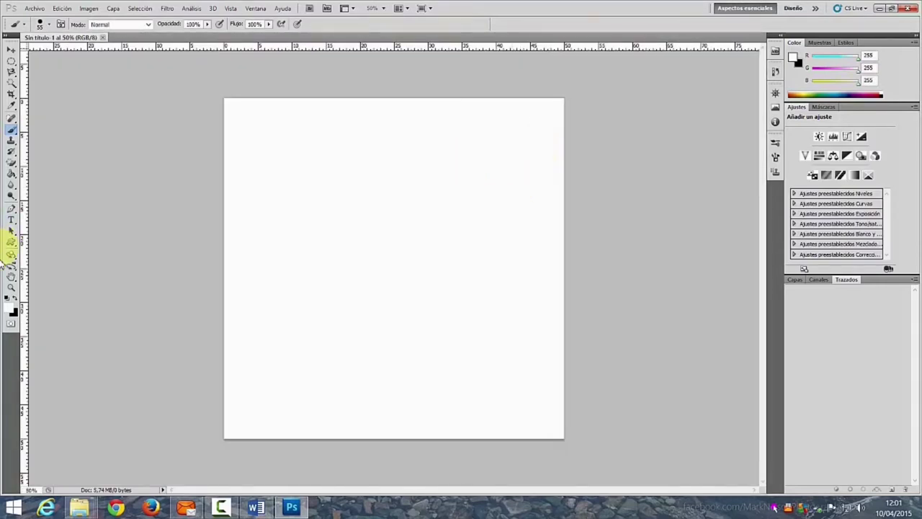
# Reset default colours and paint-bucket fill the canvas solid black
pyautogui.click(9, 300)
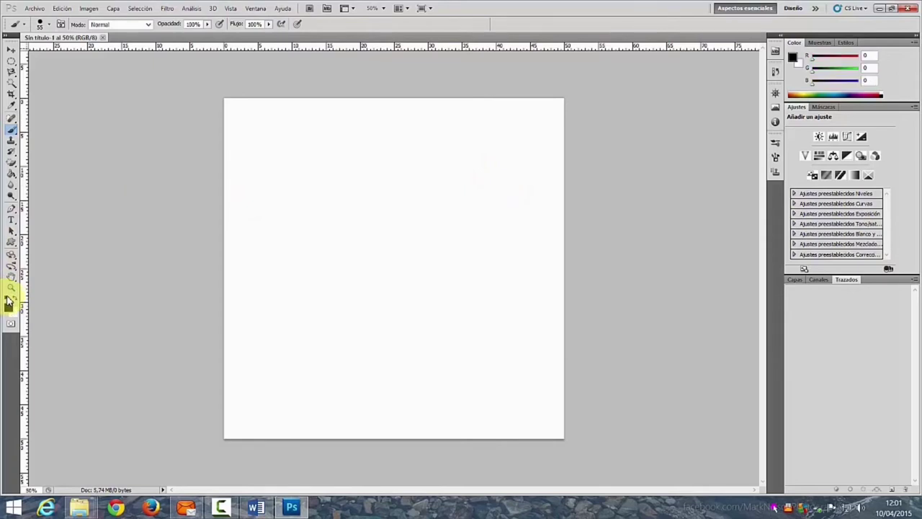
pyautogui.click(13, 174)
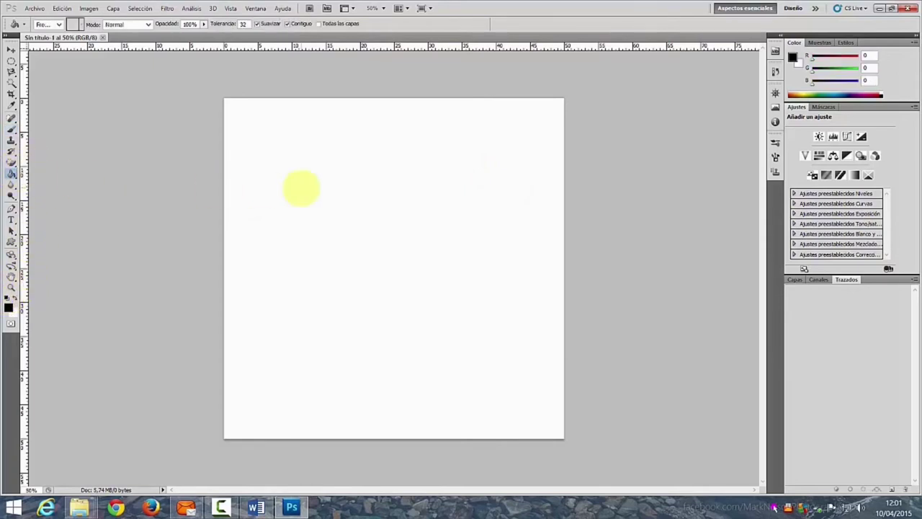
pyautogui.click(321, 192)
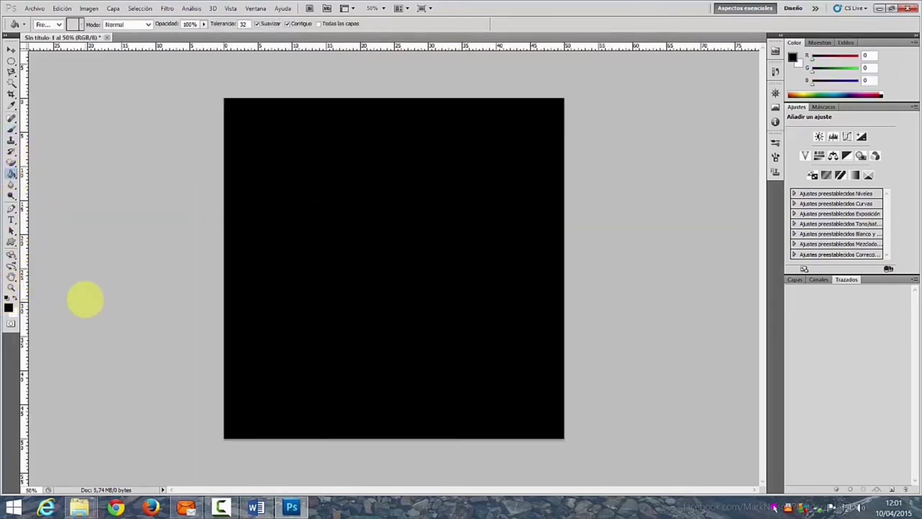
pyautogui.press('F7')
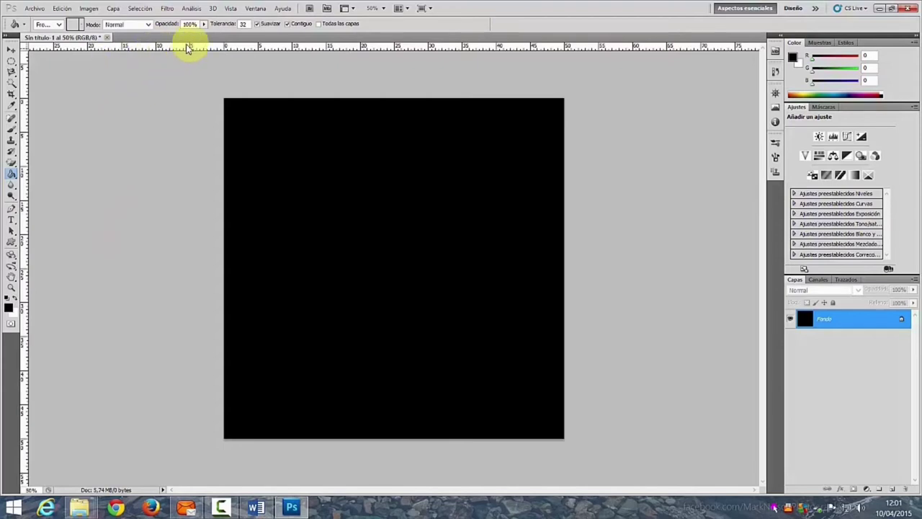
pyautogui.click(258, 8)
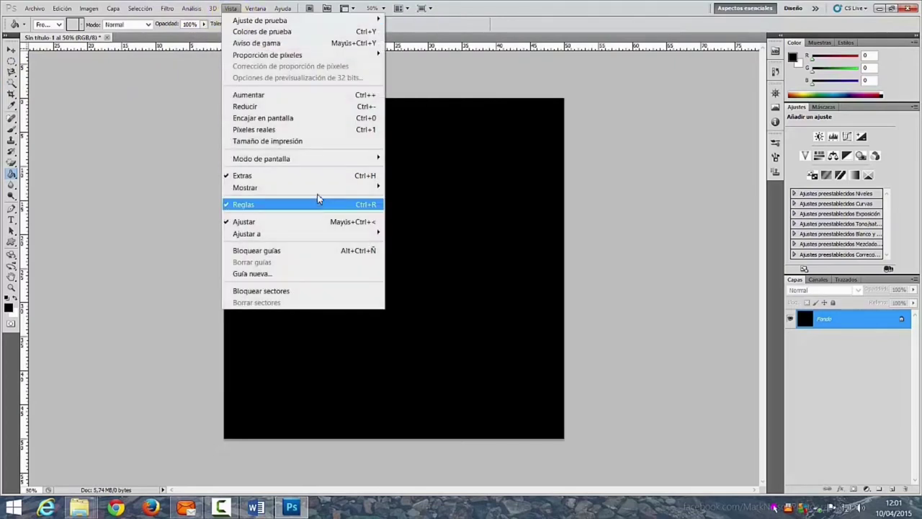
# Drag a vertical and a horizontal guide from the rulers to the canvas centre
pyautogui.click(456, 6)
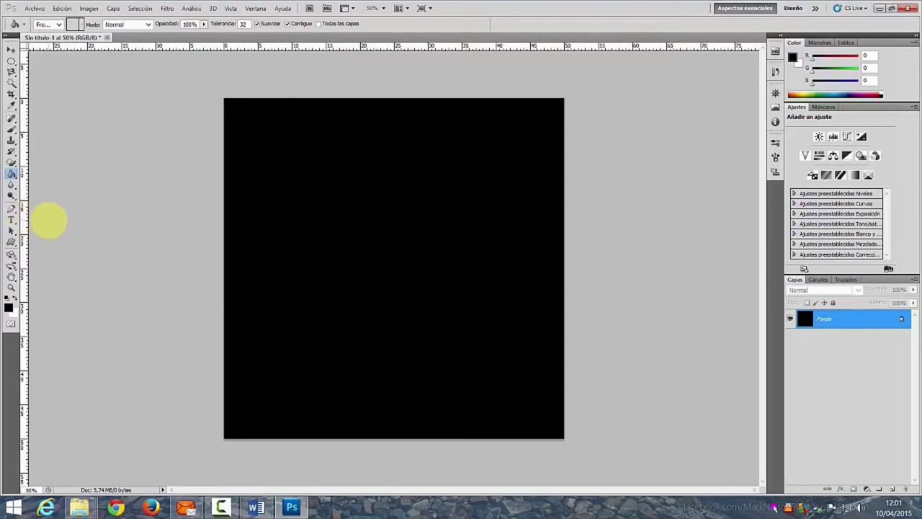
pyautogui.moveTo(25, 219)
pyautogui.mouseDown()
pyautogui.moveTo(397, 234)
pyautogui.moveTo(382, 233)
pyautogui.moveTo(390, 236)
pyautogui.mouseUp()
pyautogui.rightClick(389, 237)
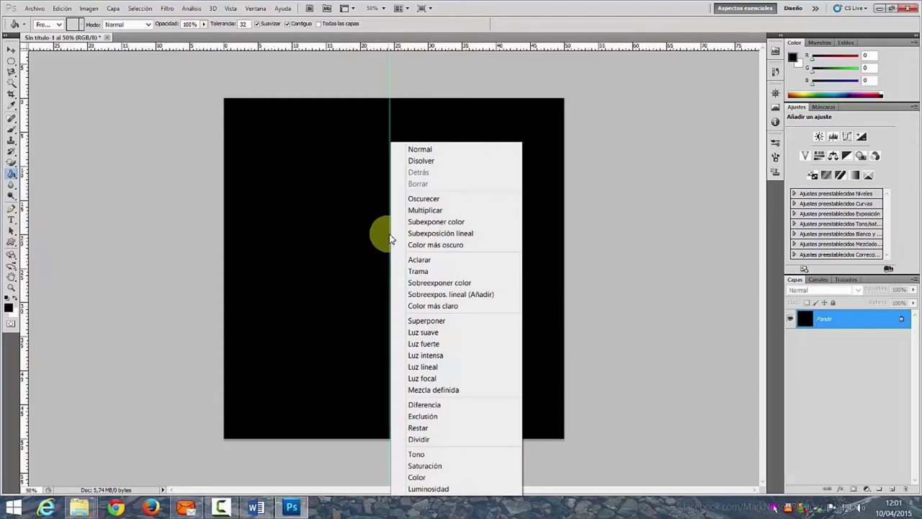
pyautogui.press('Escape')
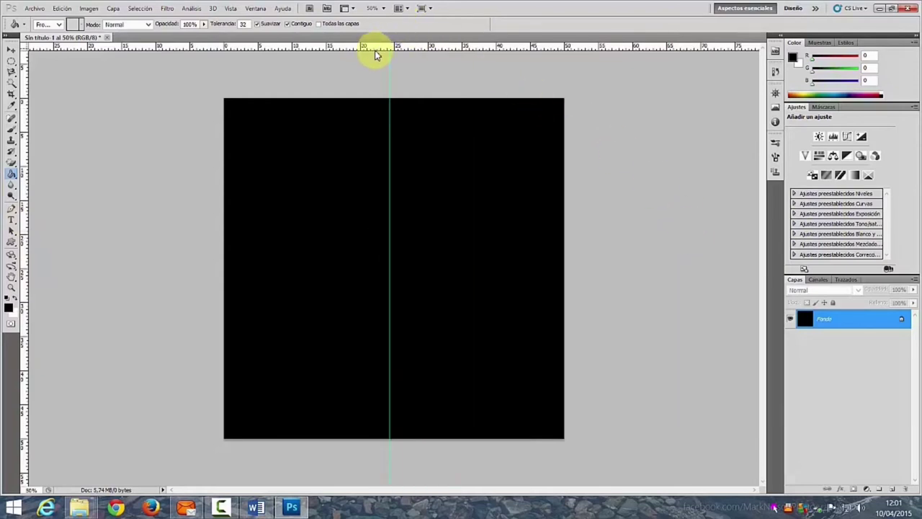
pyautogui.moveTo(375, 54); pyautogui.dragTo(372, 276)
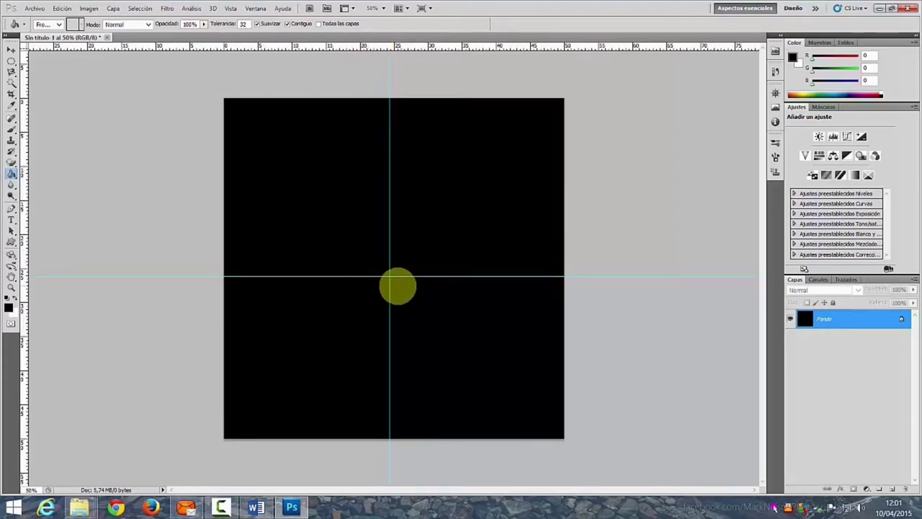
pyautogui.click(12, 61)
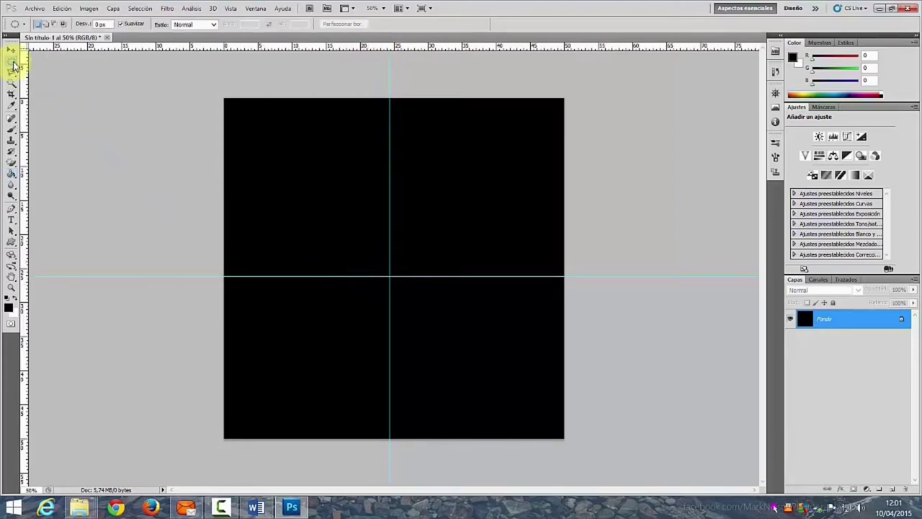
# Draw a large circular selection from the guide crossing and convert it to a work path
pyautogui.click(52, 69)
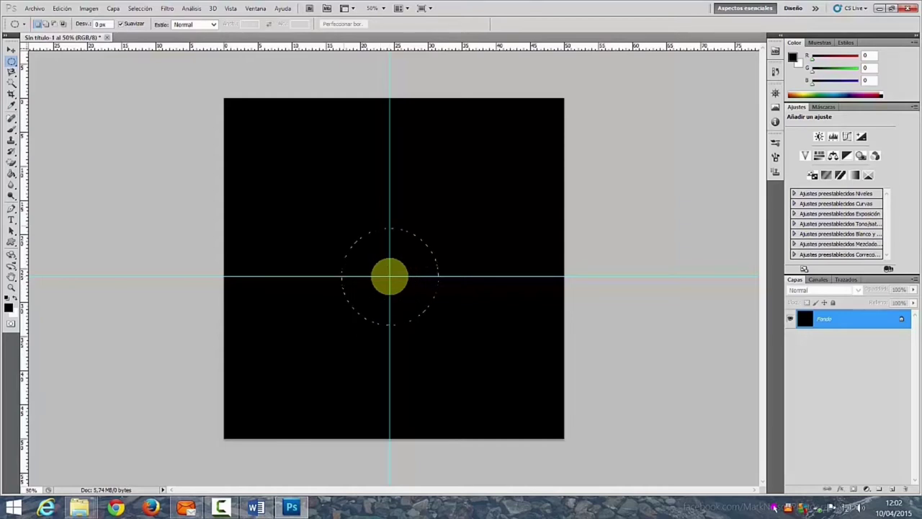
pyautogui.moveTo(186, 160); pyautogui.dragTo(183, 153)
pyautogui.moveTo(134, 131); pyautogui.dragTo(133, 132)
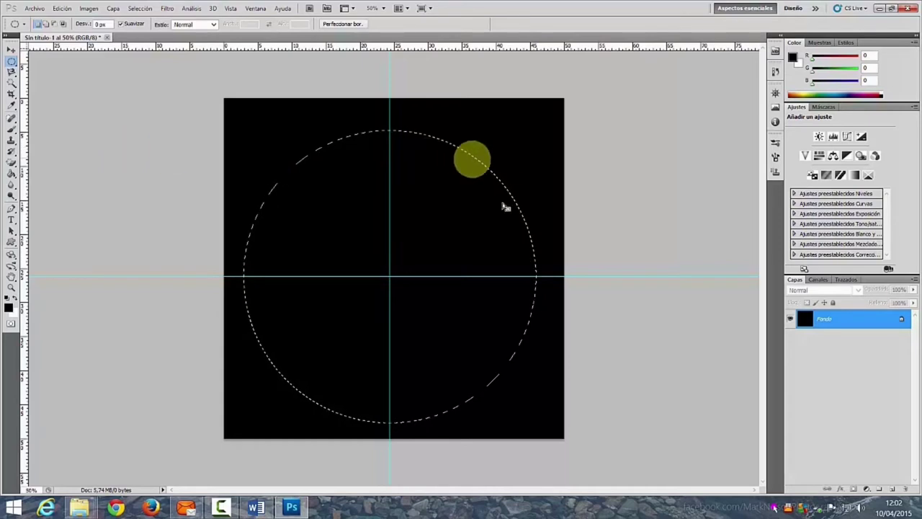
pyautogui.click(847, 281)
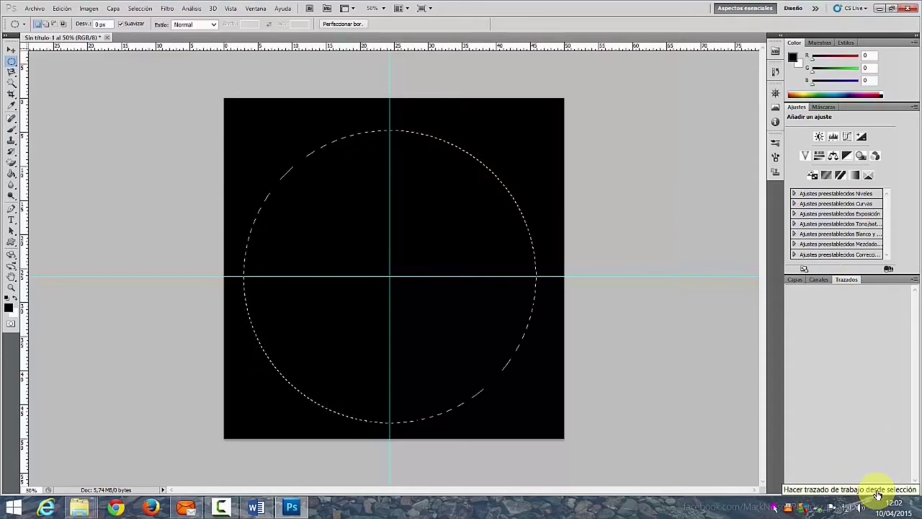
pyautogui.click(876, 488)
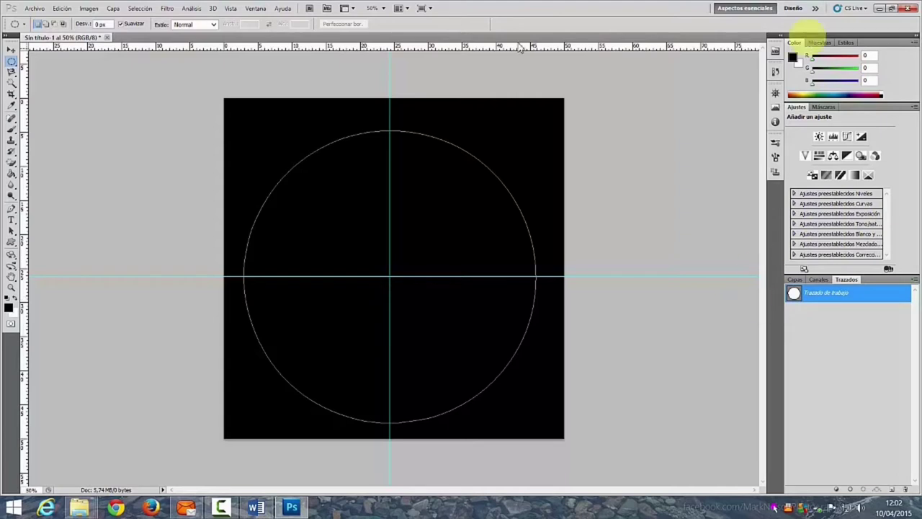
# Make white the foreground and set a round brush to 100% hardness, 150% spacing
pyautogui.click(16, 300)
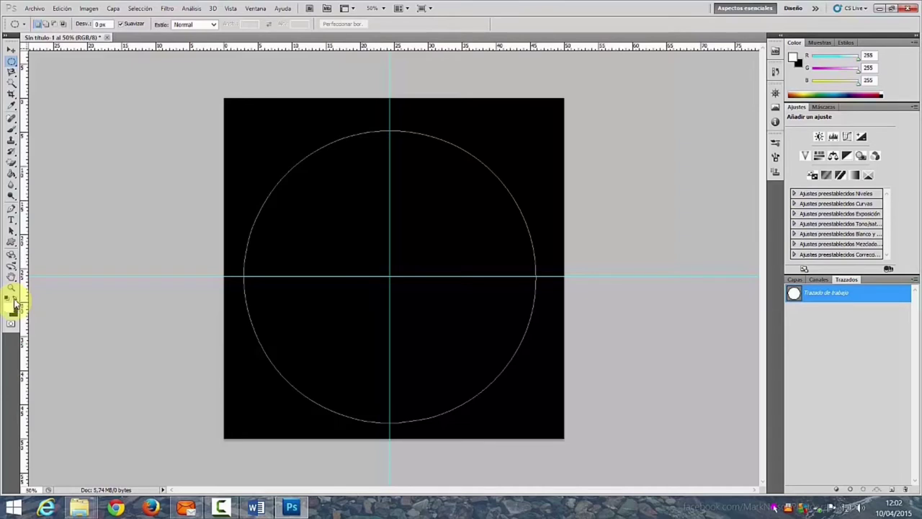
pyautogui.click(11, 130)
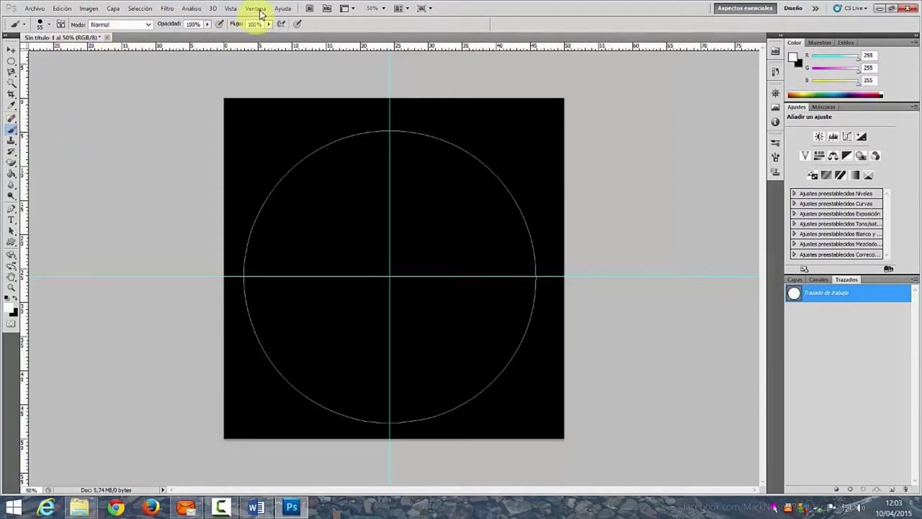
pyautogui.click(257, 8)
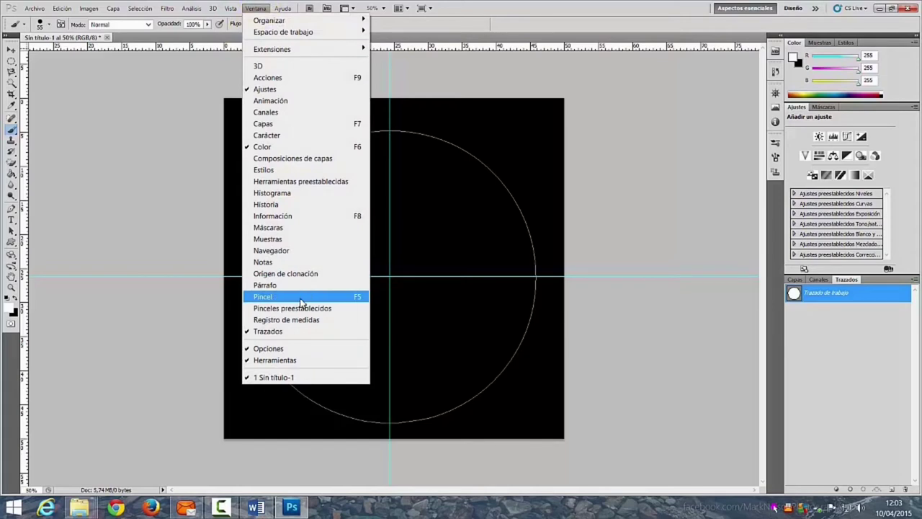
pyautogui.click(288, 296)
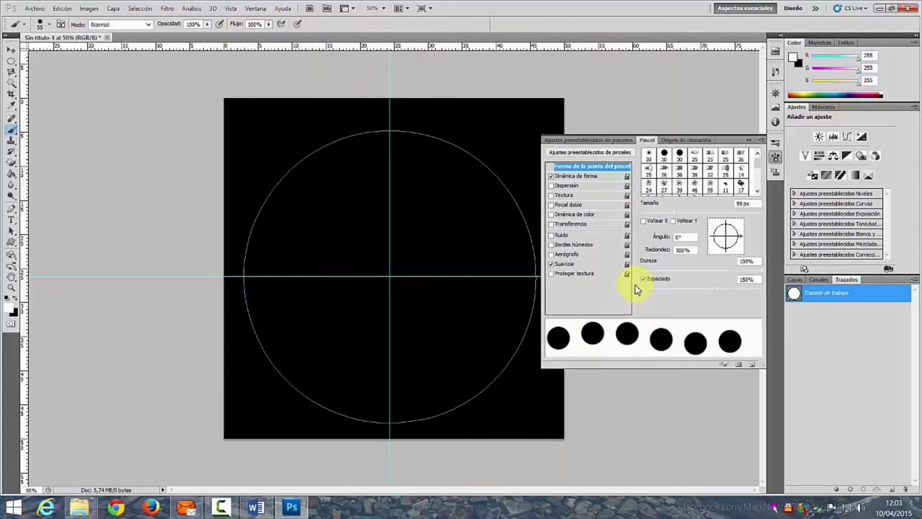
pyautogui.moveTo(758, 165)
pyautogui.mouseDown()
pyautogui.moveTo(758, 189)
pyautogui.moveTo(759, 178)
pyautogui.mouseUp()
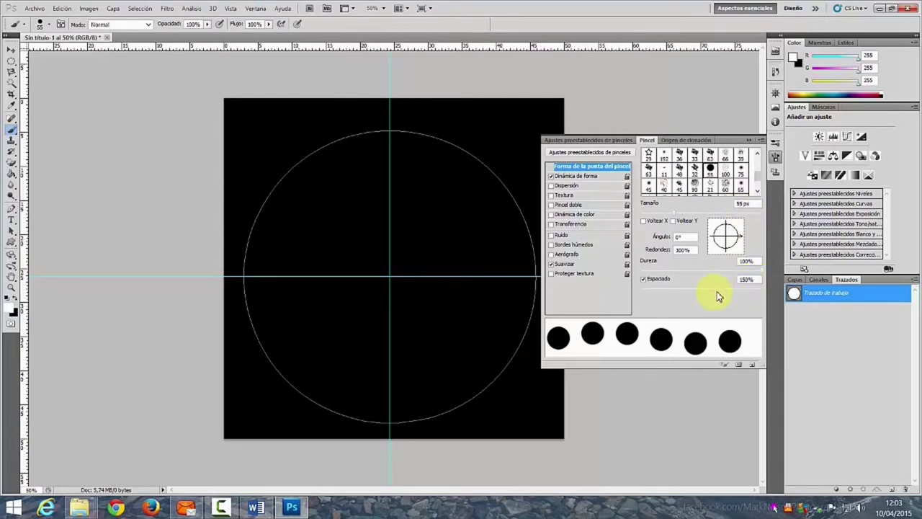
pyautogui.moveTo(716, 289); pyautogui.dragTo(631, 289)
pyautogui.doubleClick(753, 280)
pyautogui.write('5')
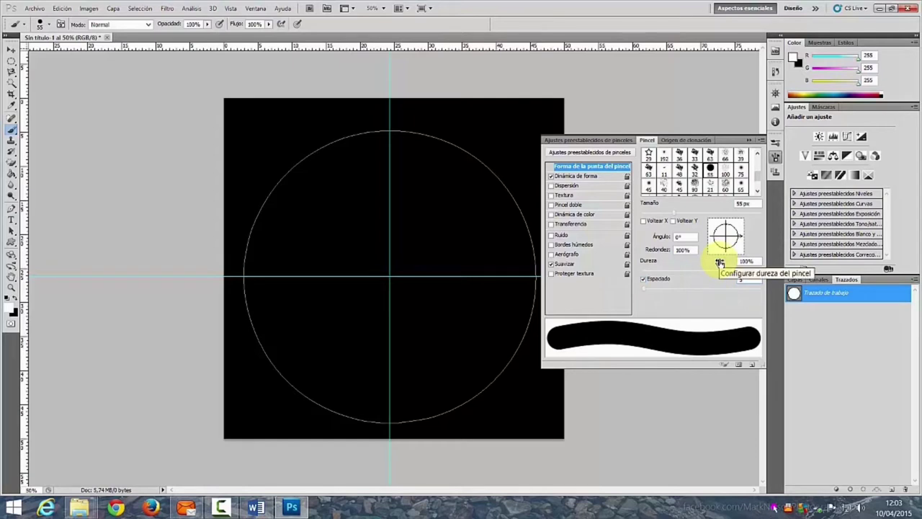
pyautogui.write('150')
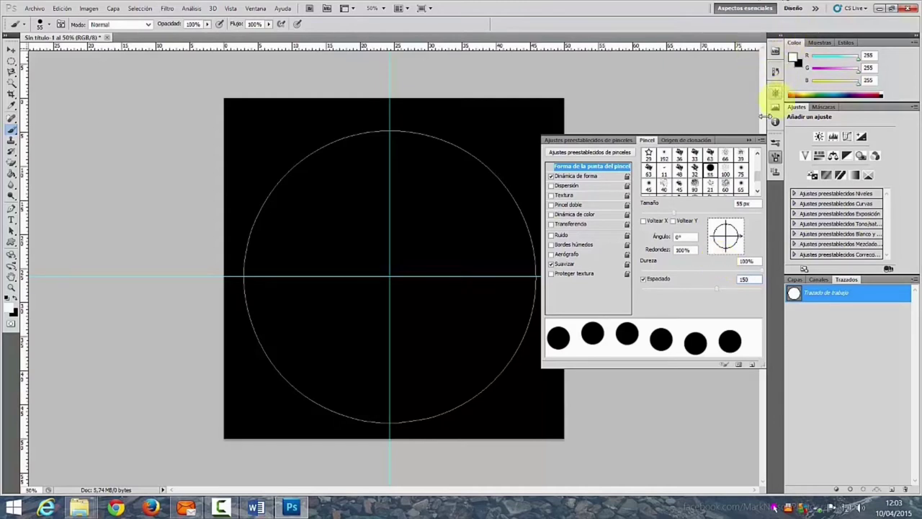
pyautogui.click(749, 142)
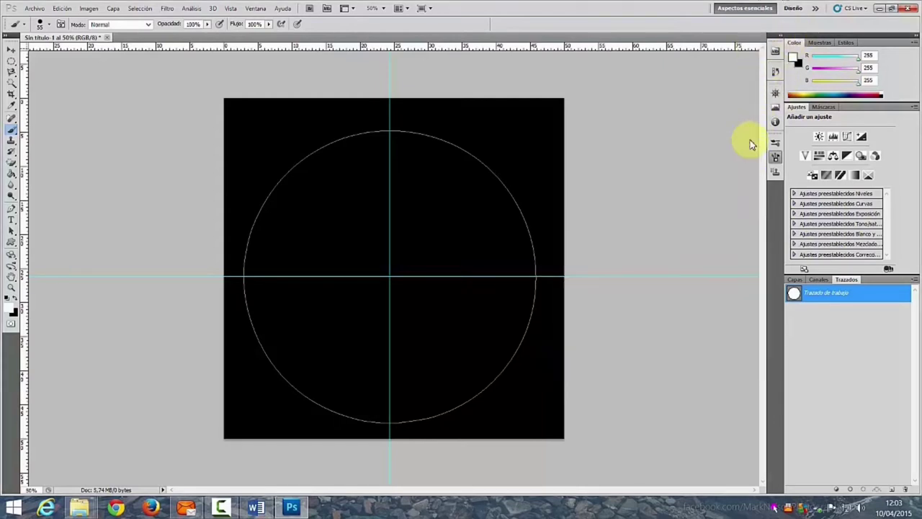
# Stroke the work path with the brush to form a ring of white dots, then hide the path
pyautogui.rightClick(836, 298)
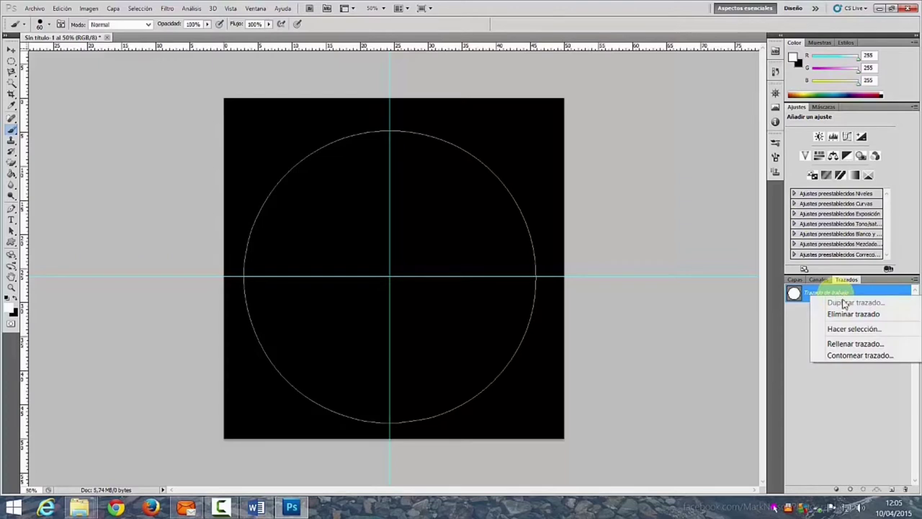
pyautogui.click(859, 355)
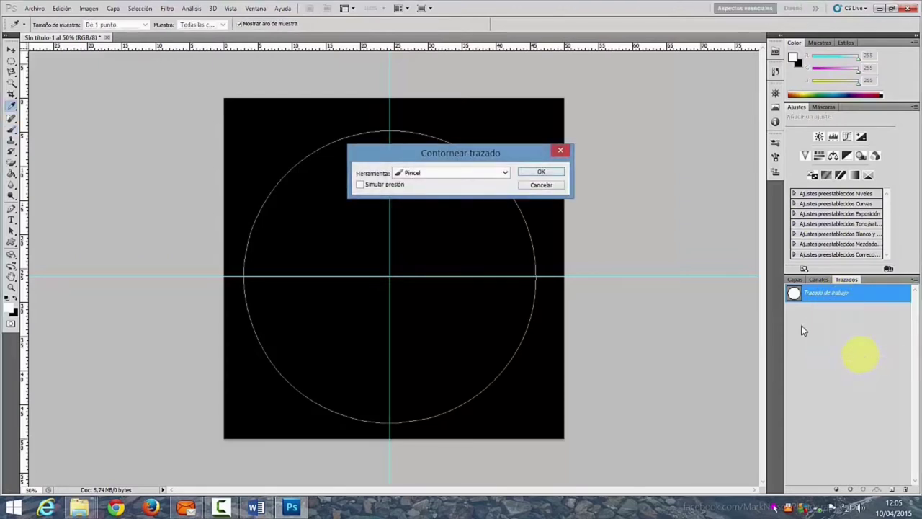
pyautogui.click(506, 175)
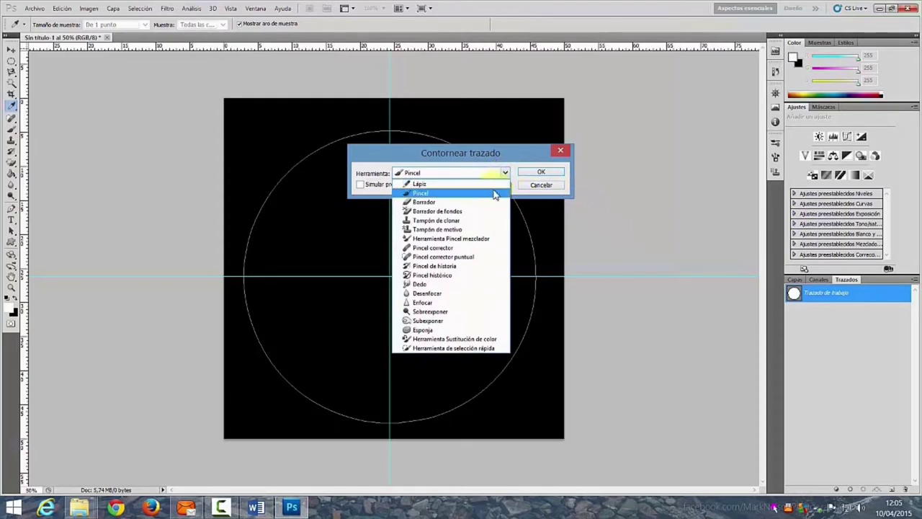
pyautogui.click(533, 185)
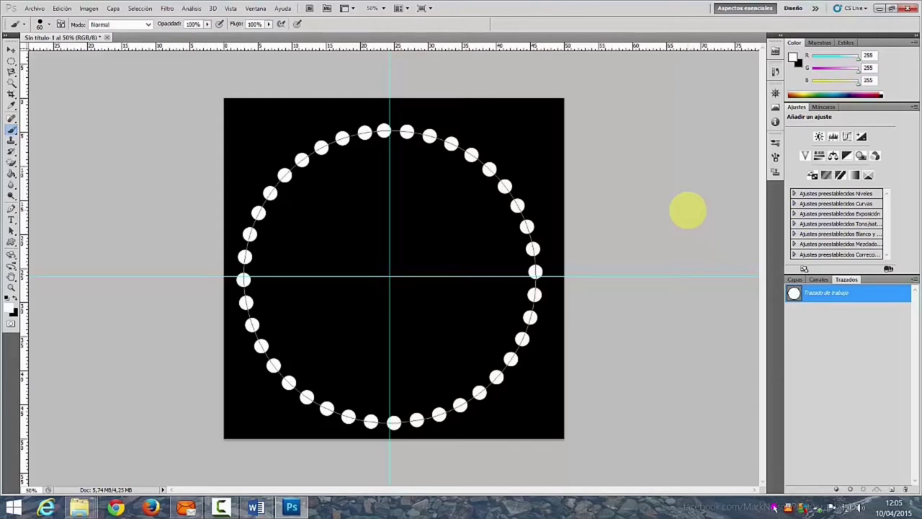
pyautogui.press('Escape')
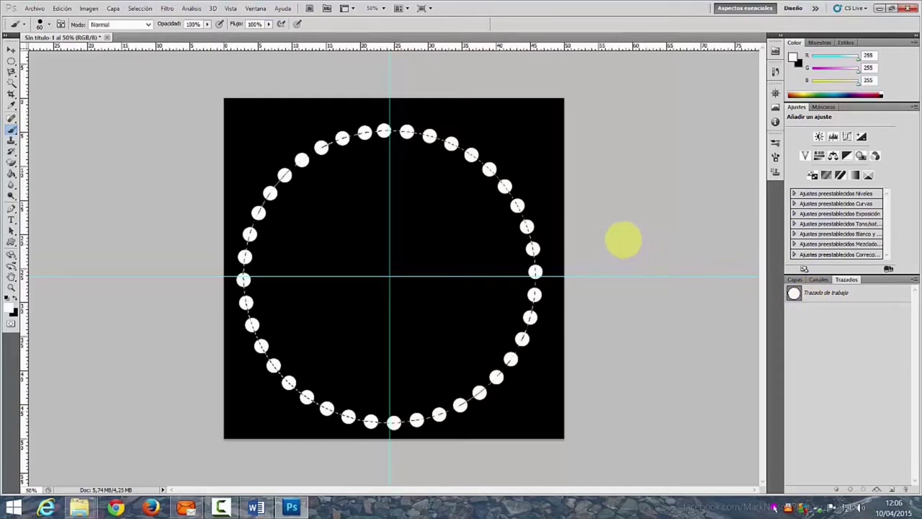
pyautogui.click(136, 10)
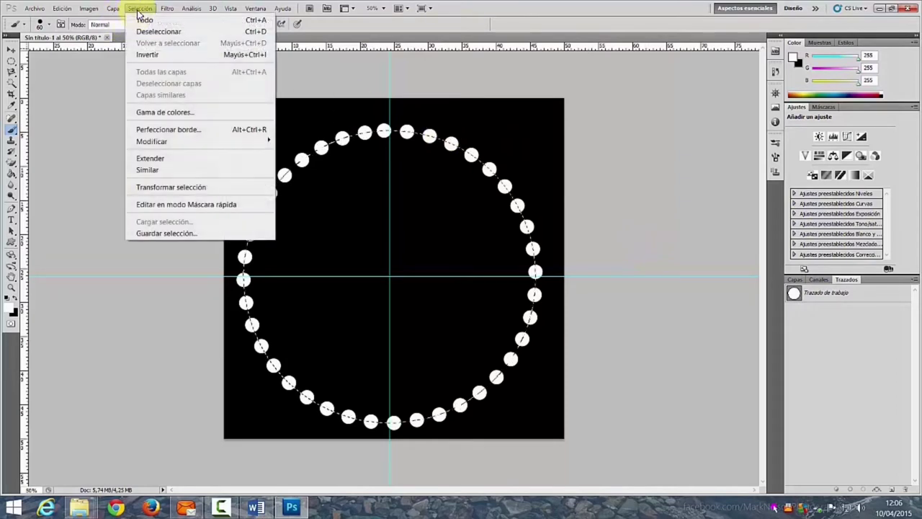
# Fill the selected area outside the dotted ring with white foreground colour, then deselect
pyautogui.click(181, 55)
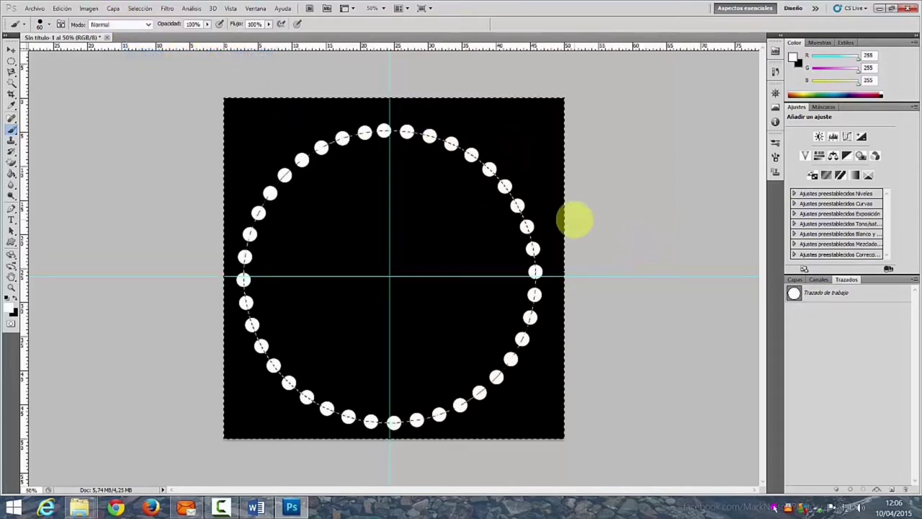
pyautogui.click(793, 280)
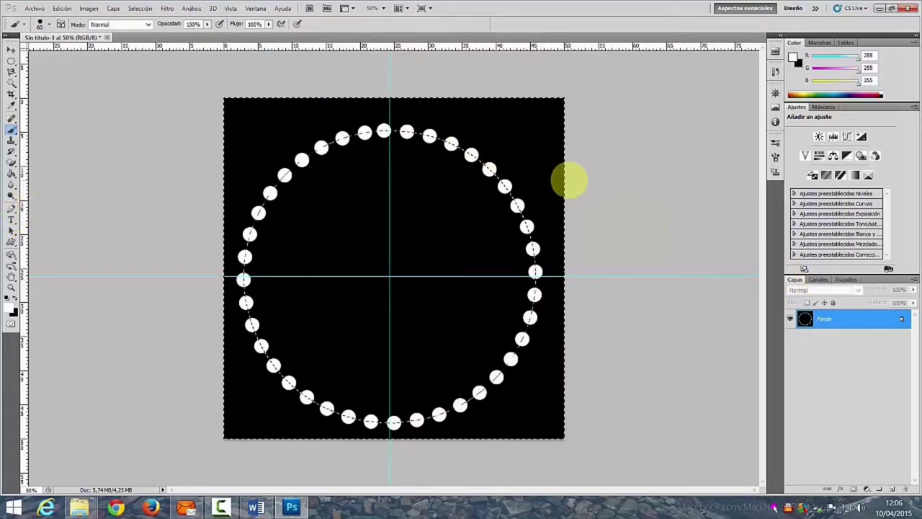
pyautogui.hotkey('shift', 'F5')
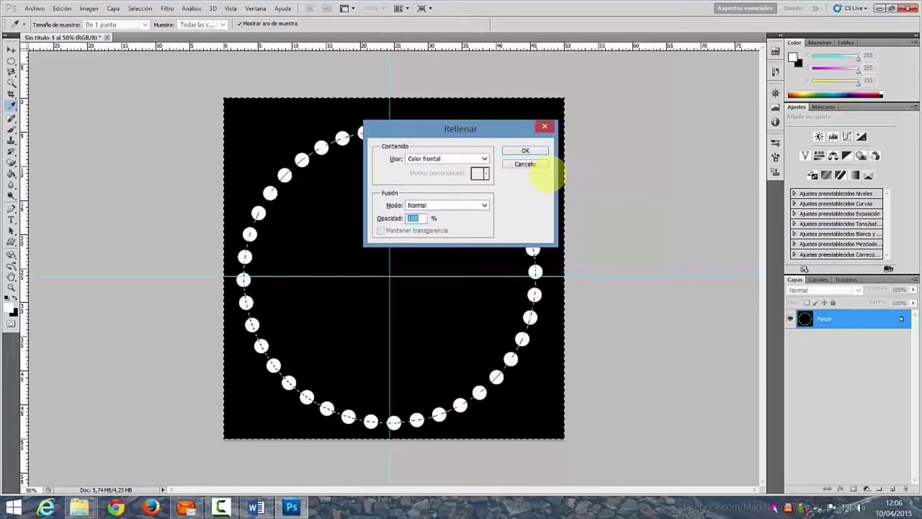
pyautogui.click(485, 158)
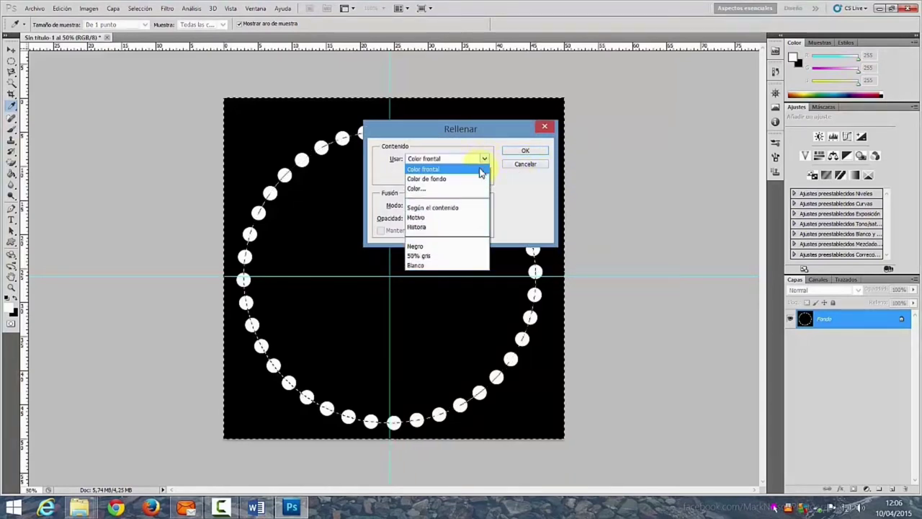
pyautogui.click(480, 171)
pyautogui.click(526, 154)
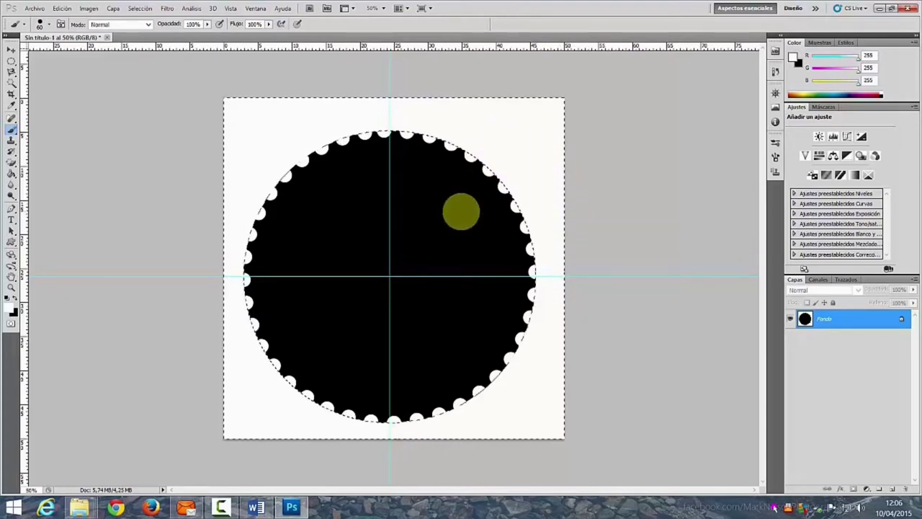
pyautogui.hotkey('ctrl', 'd')
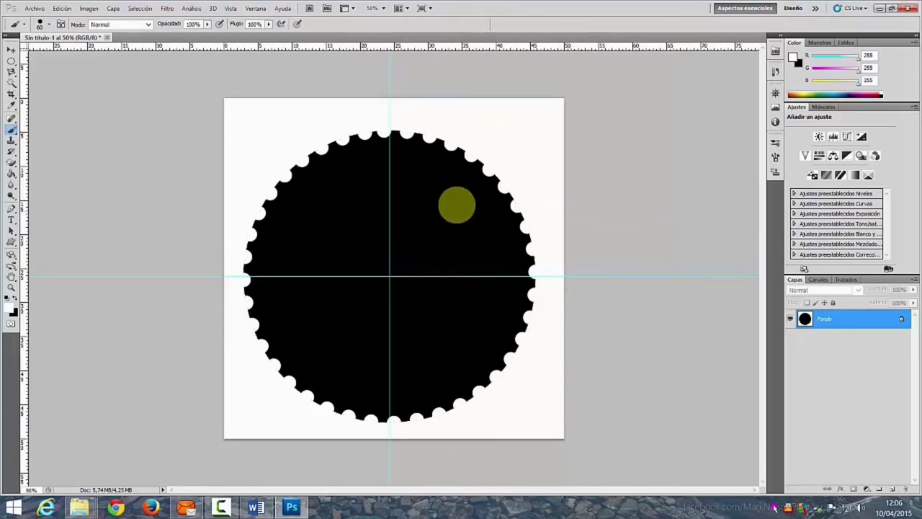
pyautogui.click(144, 8)
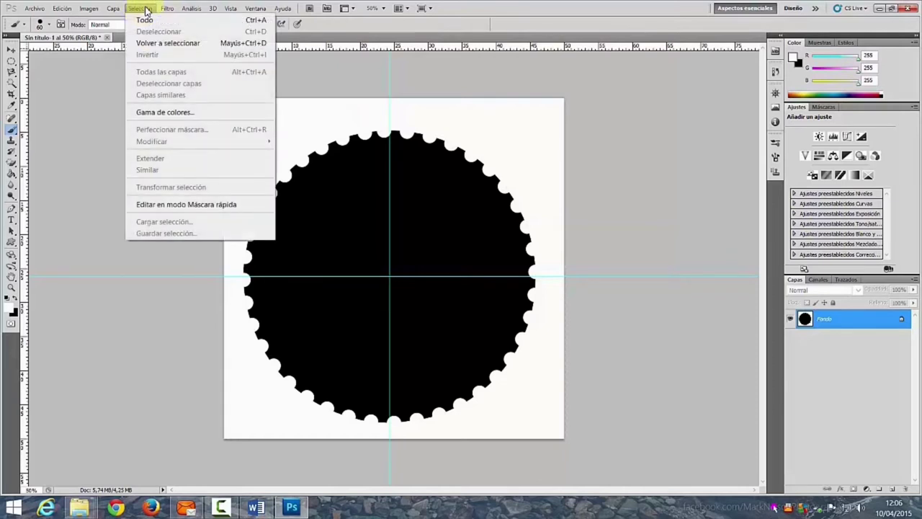
# Fill a central elliptical selection with white and deselect to hollow out the disc
pyautogui.click(146, 9)
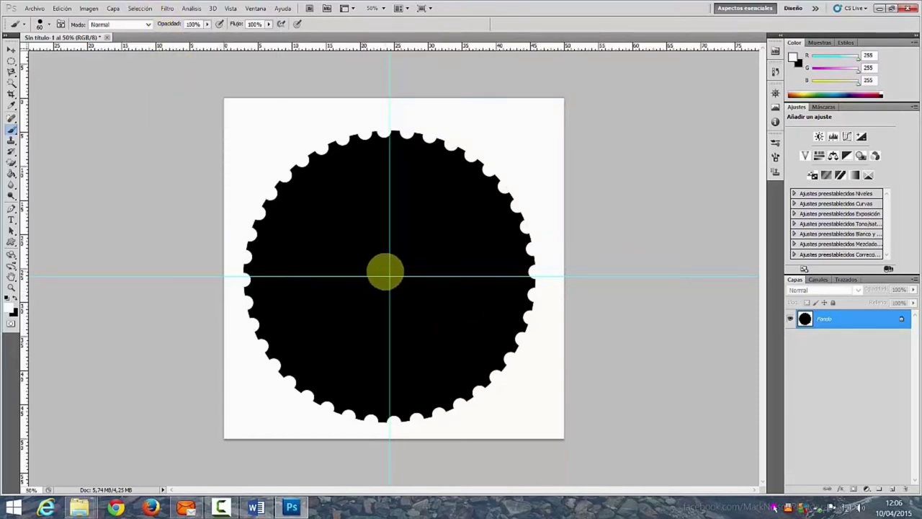
pyautogui.click(12, 62)
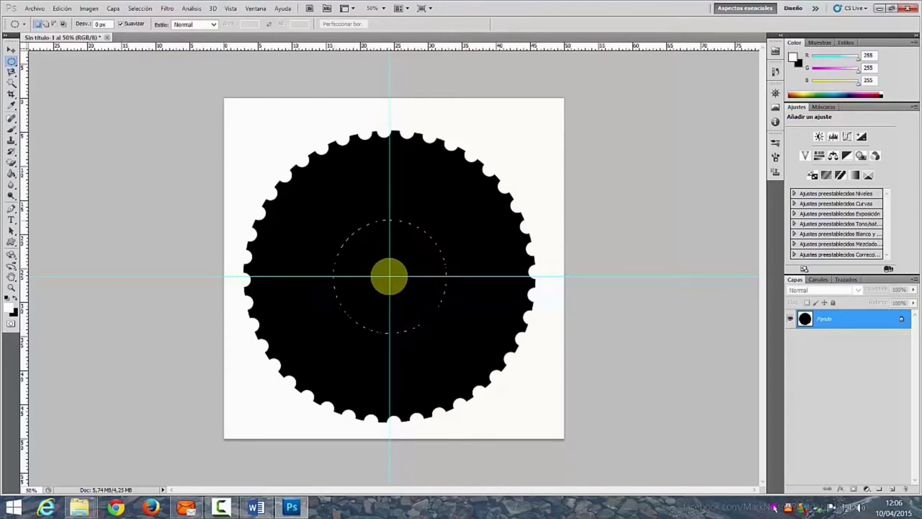
pyautogui.moveTo(389, 276); pyautogui.dragTo(389, 276)
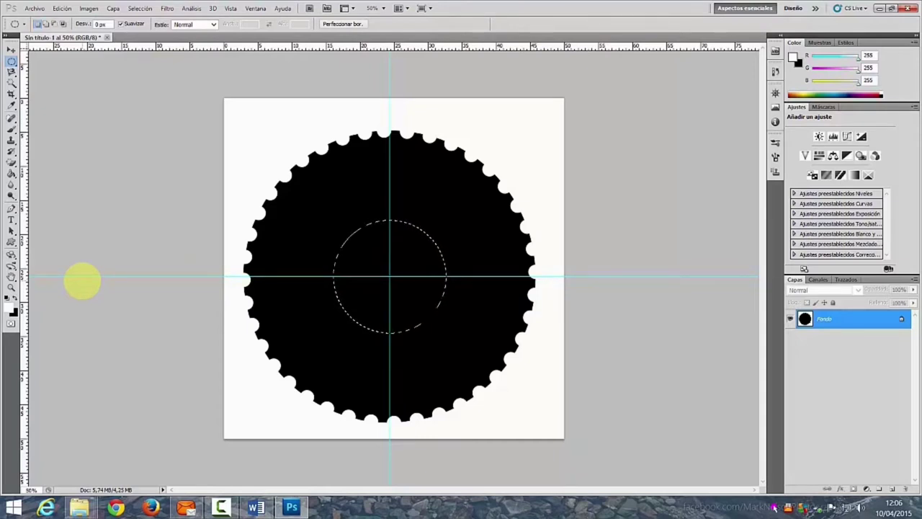
pyautogui.hotkey('shift', 'BackSpace')
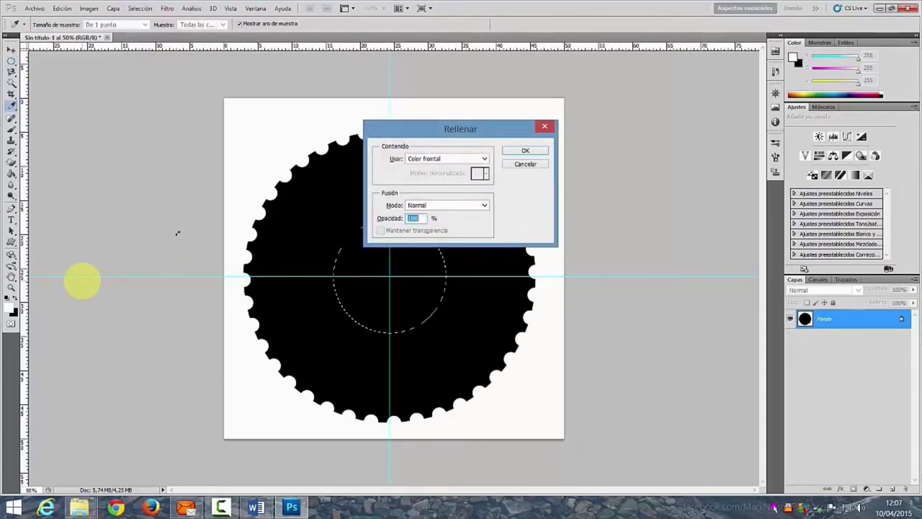
pyautogui.click(525, 149)
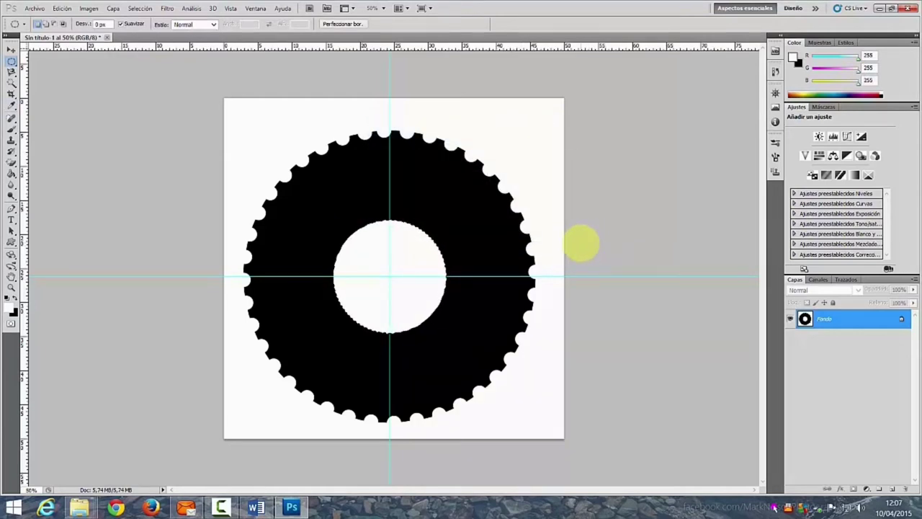
pyautogui.hotkey('ctrl', 'd')
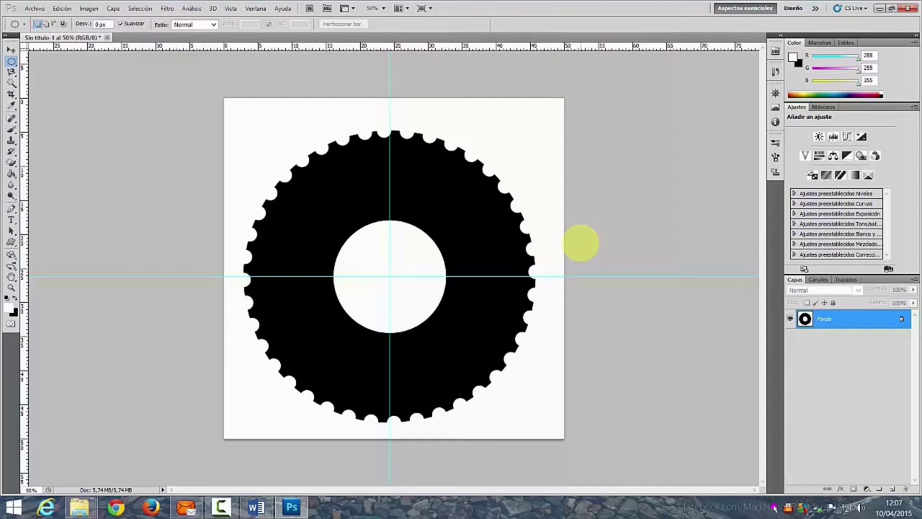
# Magic-erase the white background and white centre circle to transparency
pyautogui.click(12, 162)
pyautogui.click(41, 179)
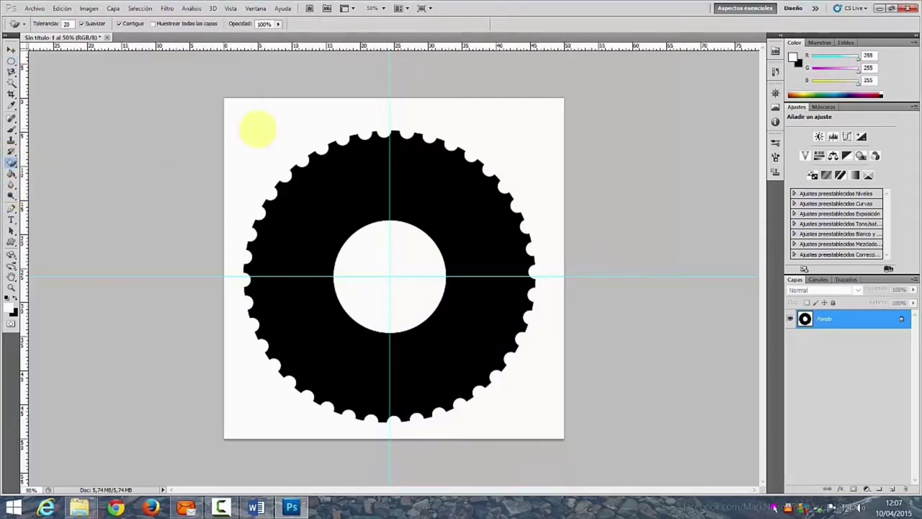
pyautogui.click(260, 130)
pyautogui.click(386, 263)
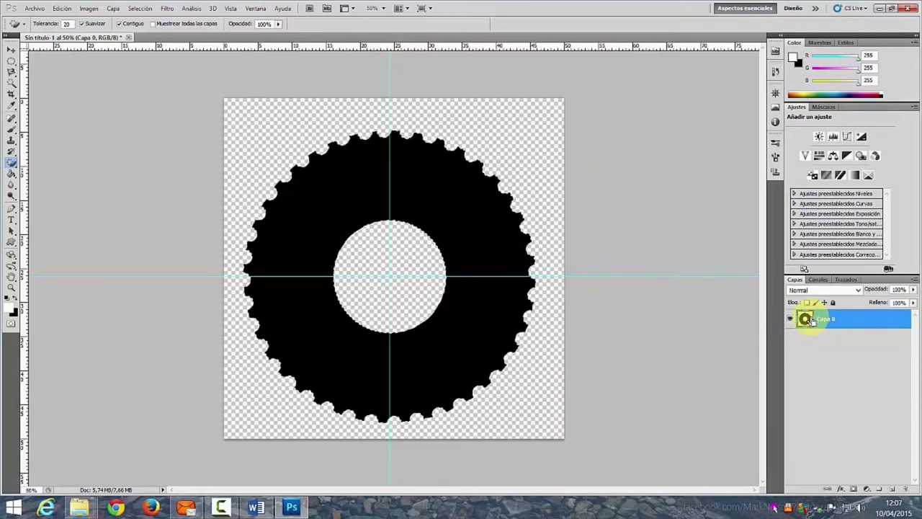
# Preview the Bosquejar filters in the Filter Gallery, from Bordes rasgados to Papel húmedo
pyautogui.click(167, 8)
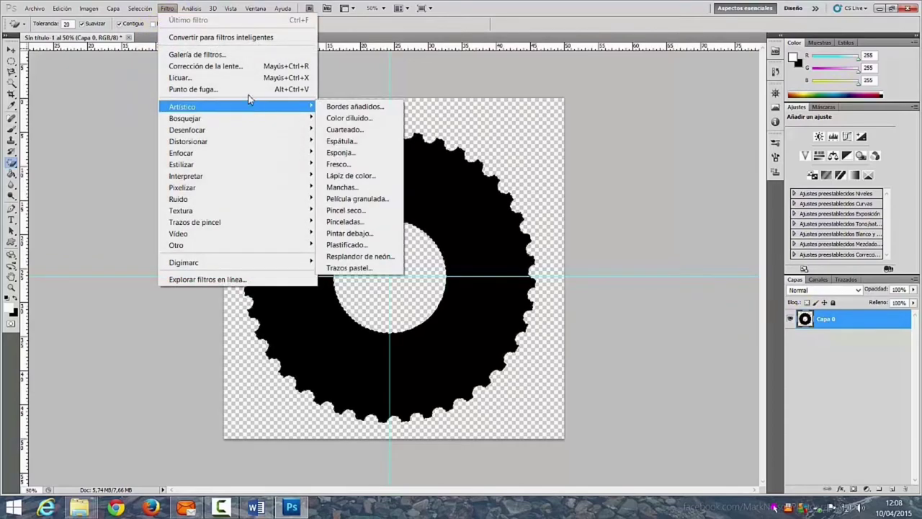
pyautogui.click(228, 55)
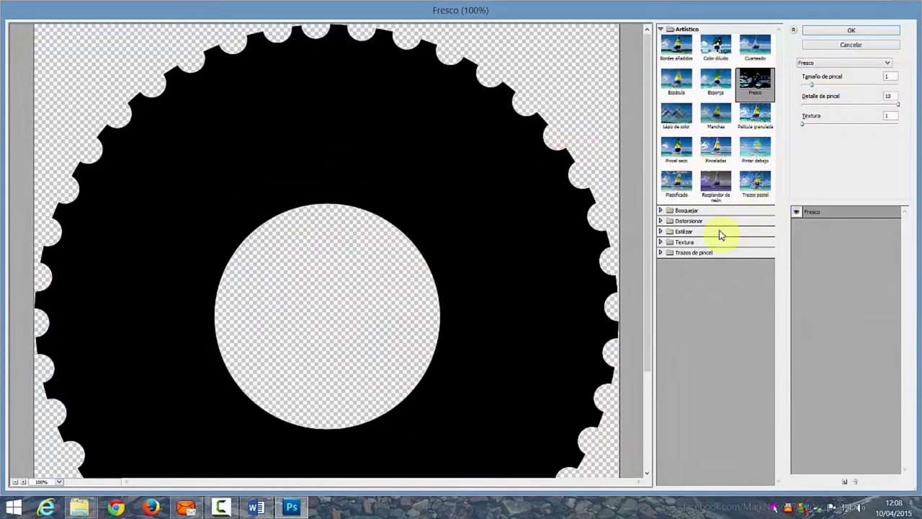
pyautogui.click(691, 211)
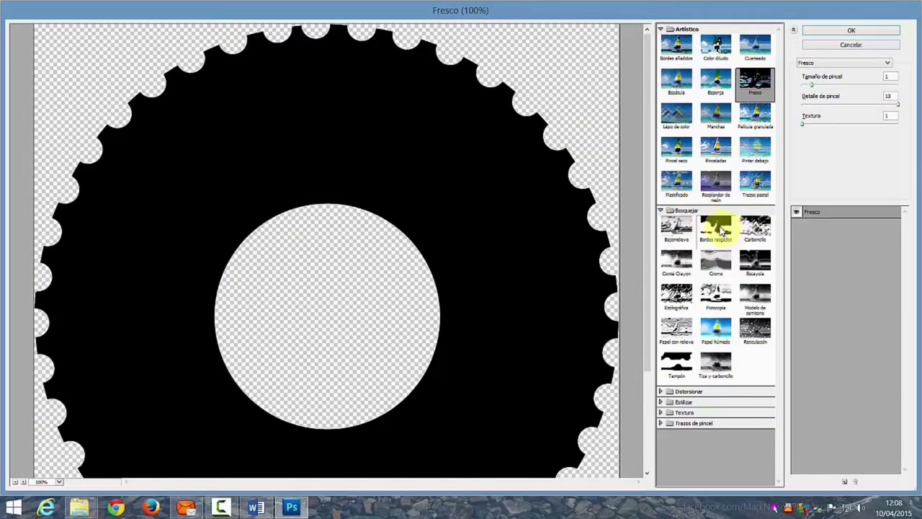
pyautogui.click(716, 226)
pyautogui.click(680, 229)
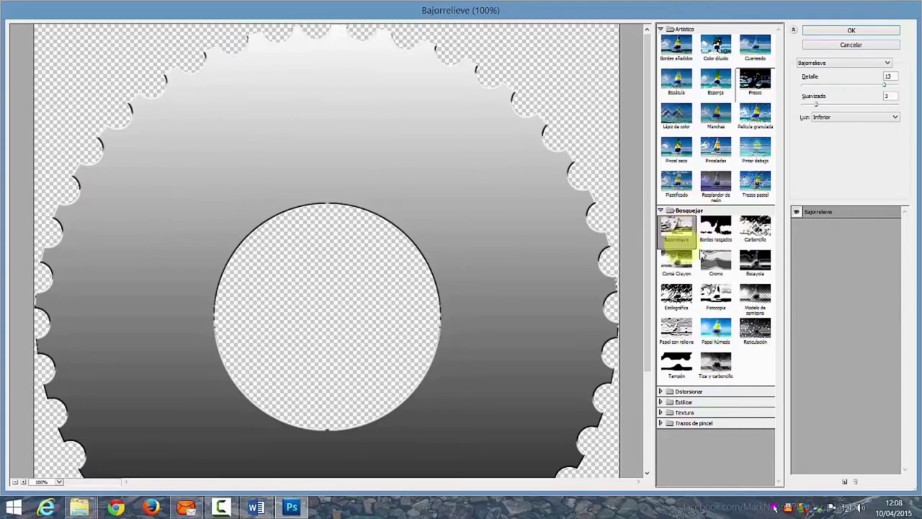
pyautogui.click(755, 227)
pyautogui.click(678, 229)
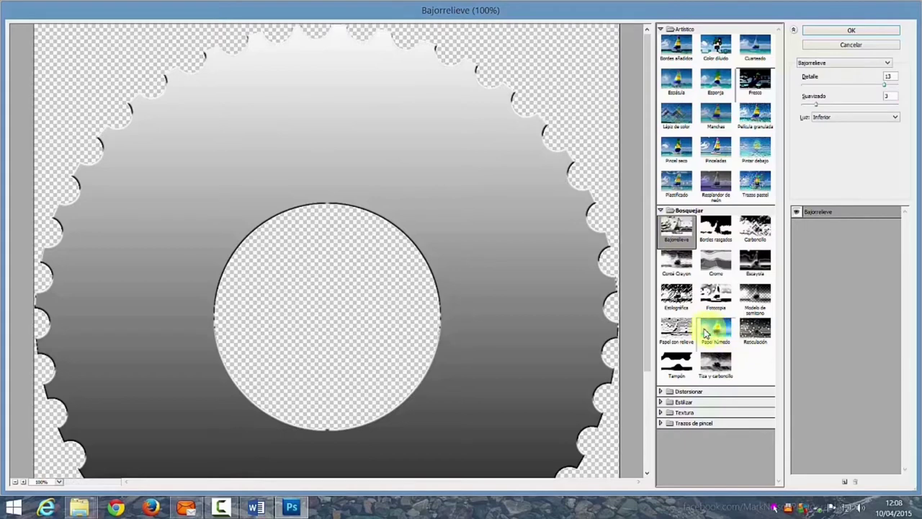
pyautogui.click(680, 272)
pyautogui.click(677, 294)
pyautogui.click(715, 310)
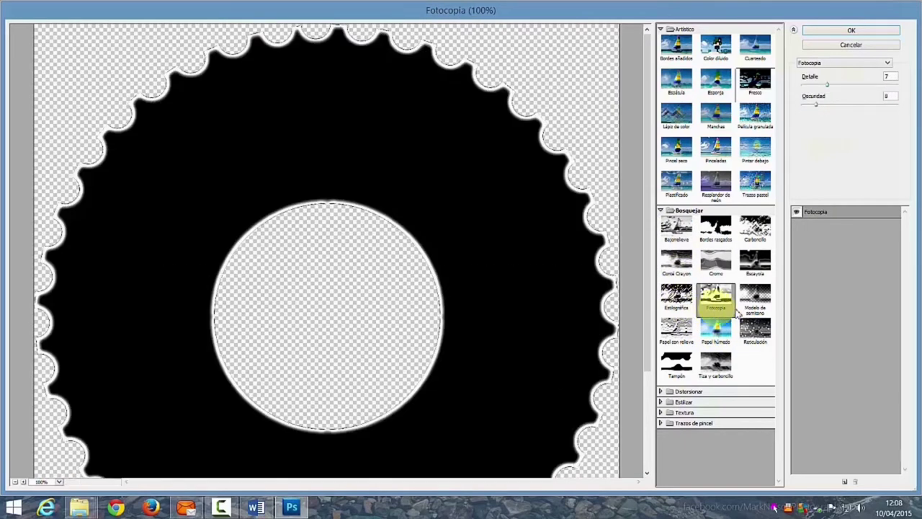
pyautogui.click(717, 327)
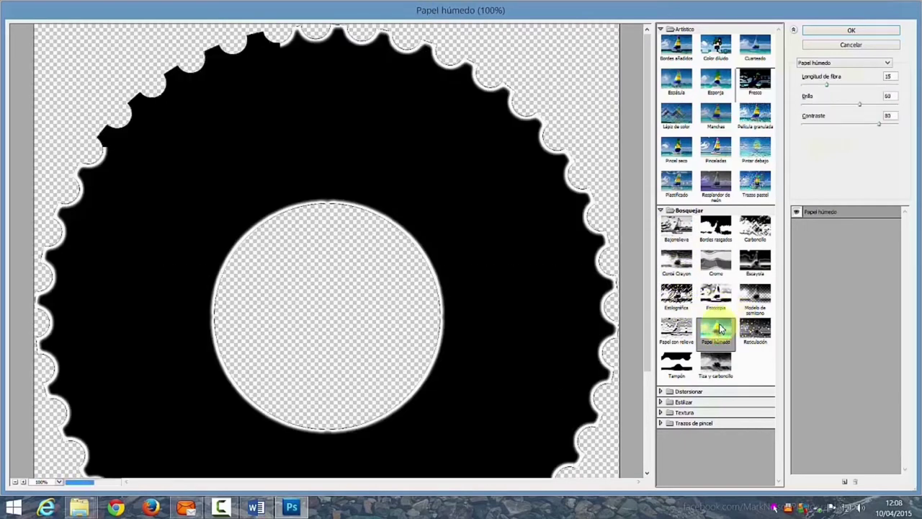
# Apply Bajorrelieve with higher Suavizado and lower Detalle, then deselect
pyautogui.click(679, 229)
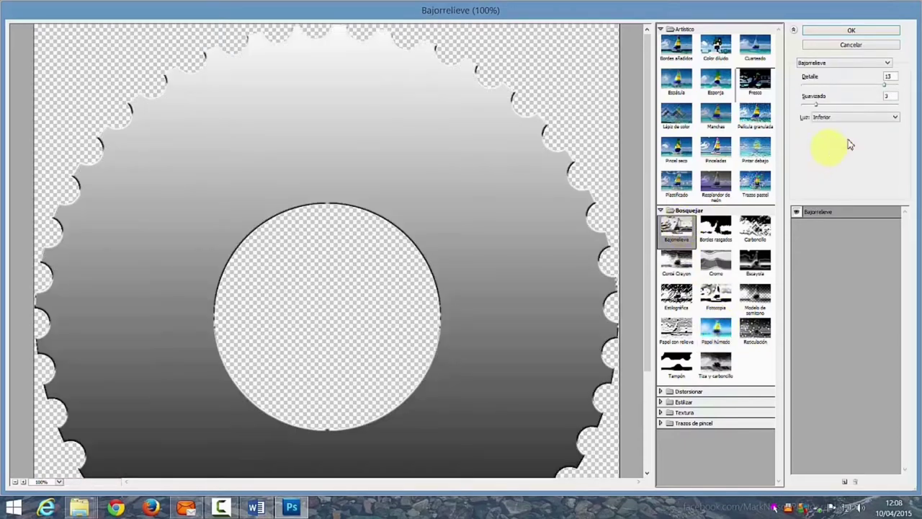
pyautogui.moveTo(817, 107)
pyautogui.mouseDown()
pyautogui.moveTo(833, 107)
pyautogui.moveTo(815, 103)
pyautogui.mouseUp()
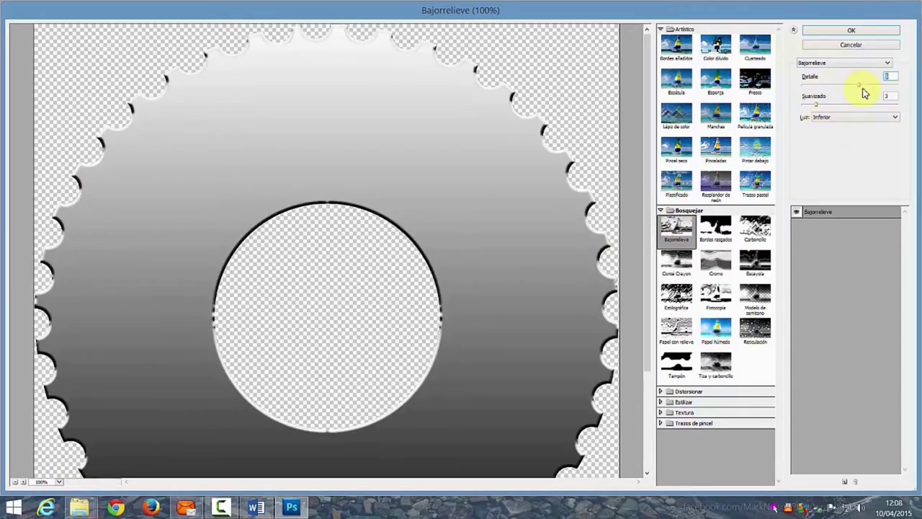
pyautogui.moveTo(859, 90); pyautogui.dragTo(838, 90)
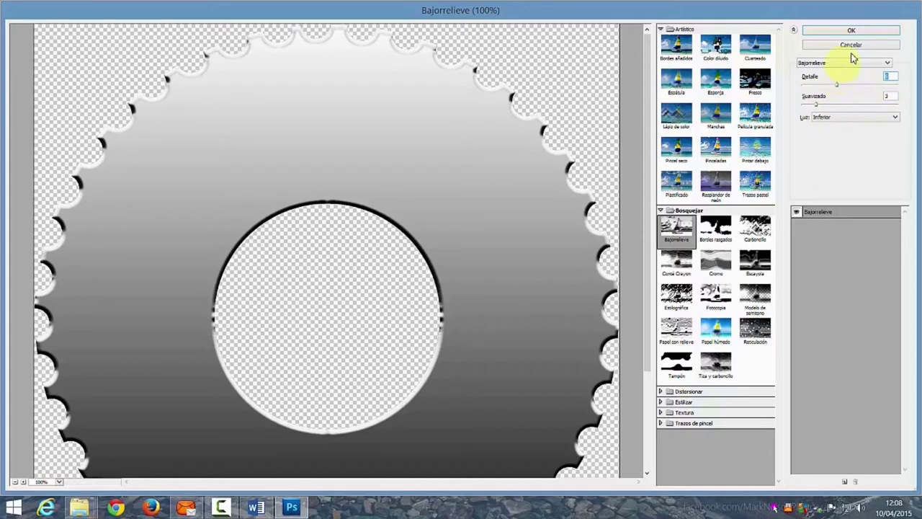
pyautogui.click(871, 31)
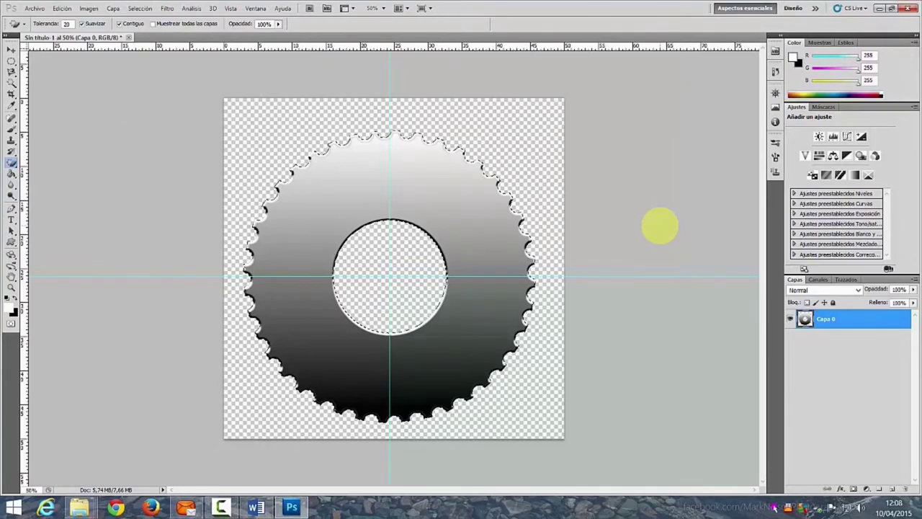
pyautogui.hotkey('ctrl', 'd')
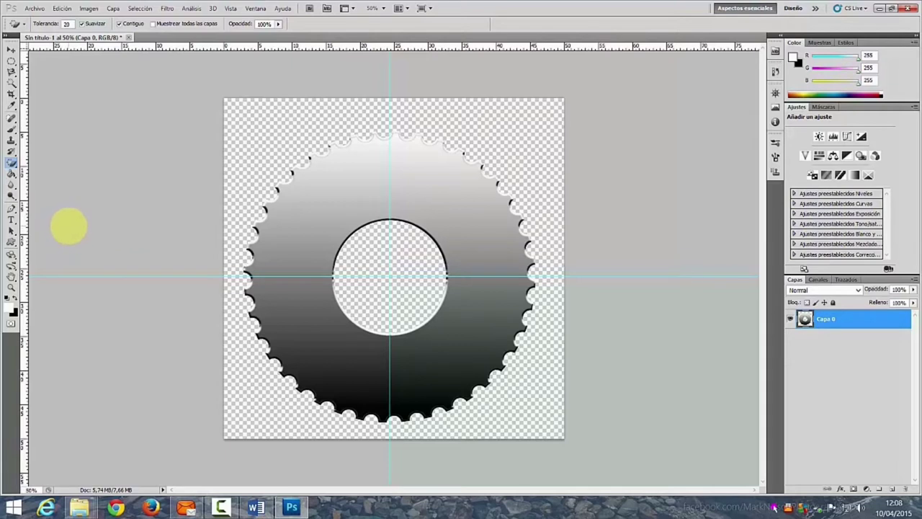
# Switch to the Gradient tool and set the foreground colour to red (239, 33, 33)
pyautogui.click(11, 174)
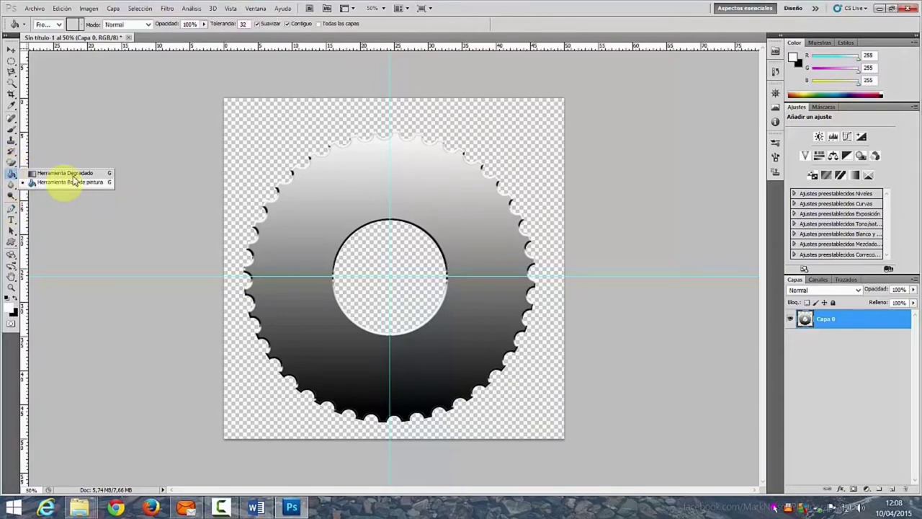
pyautogui.click(72, 173)
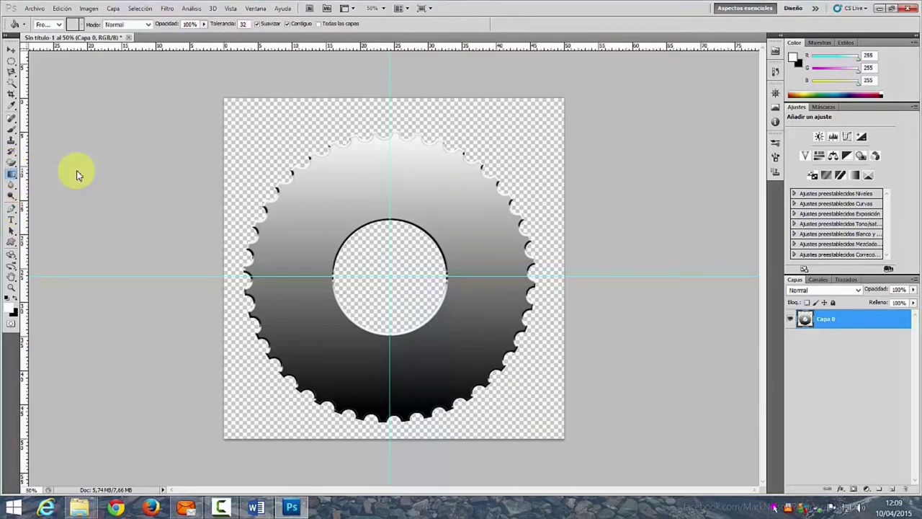
pyautogui.click(12, 309)
pyautogui.click(443, 227)
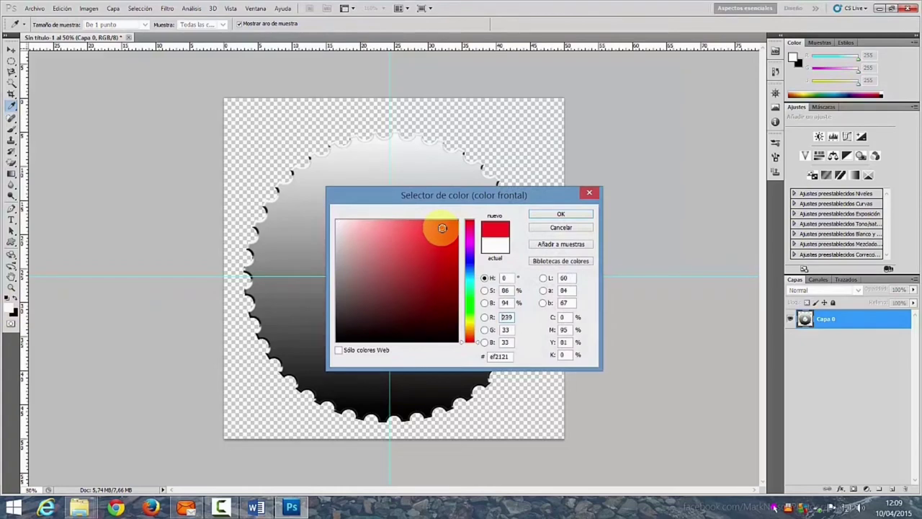
pyautogui.click(561, 214)
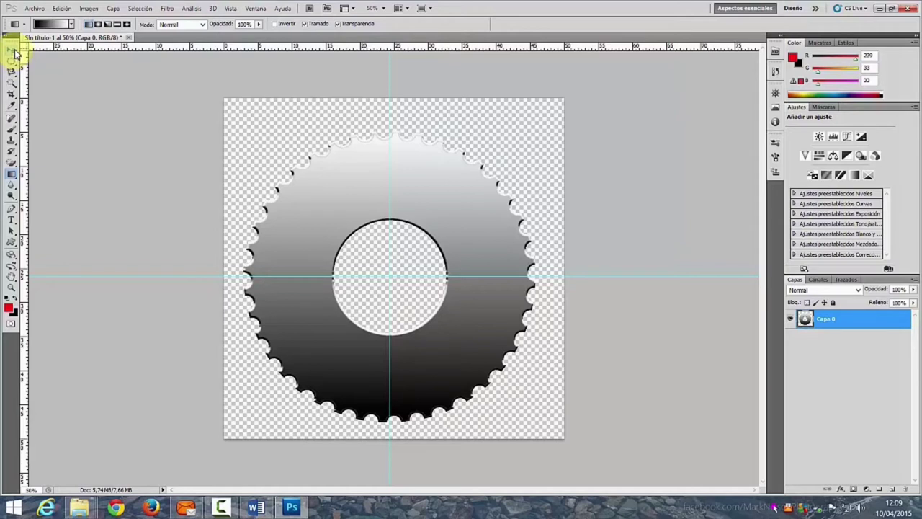
# Add a new layer beneath the gear layer and choose the red-to-black gradient preset
pyautogui.click(893, 491)
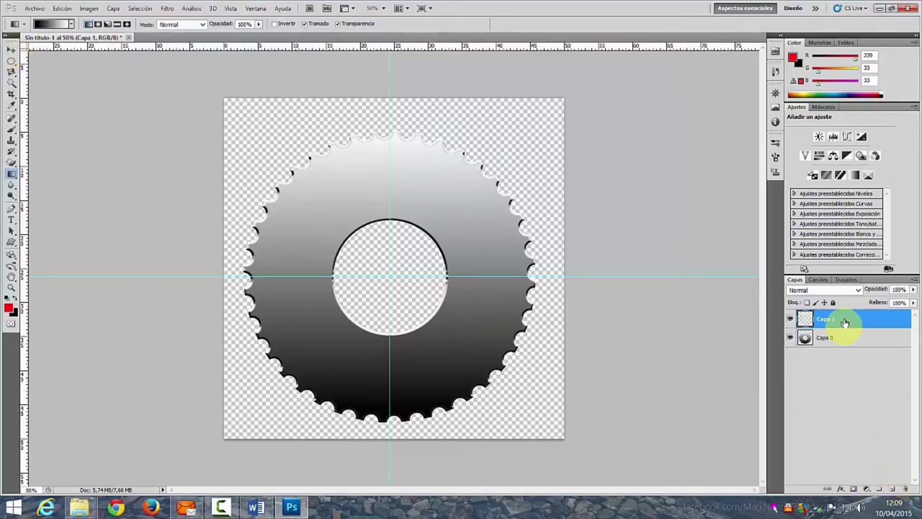
pyautogui.moveTo(839, 319); pyautogui.dragTo(843, 343)
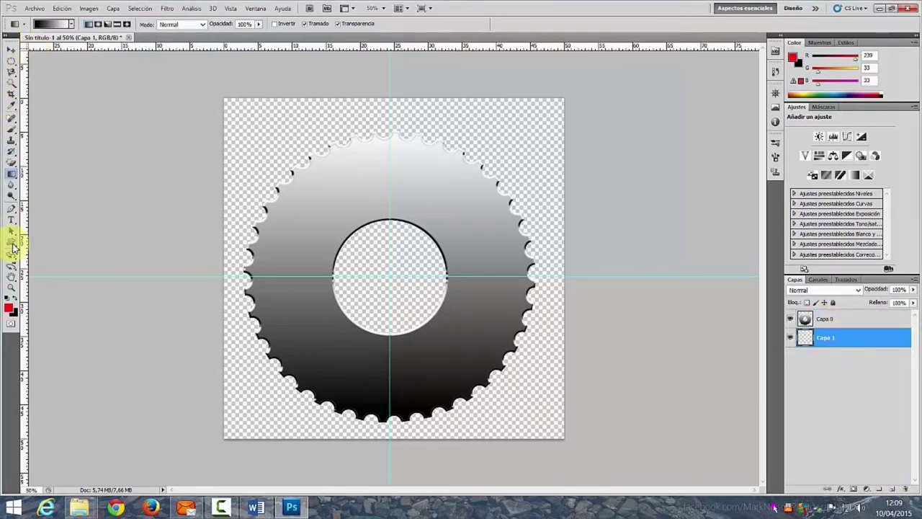
pyautogui.click(72, 25)
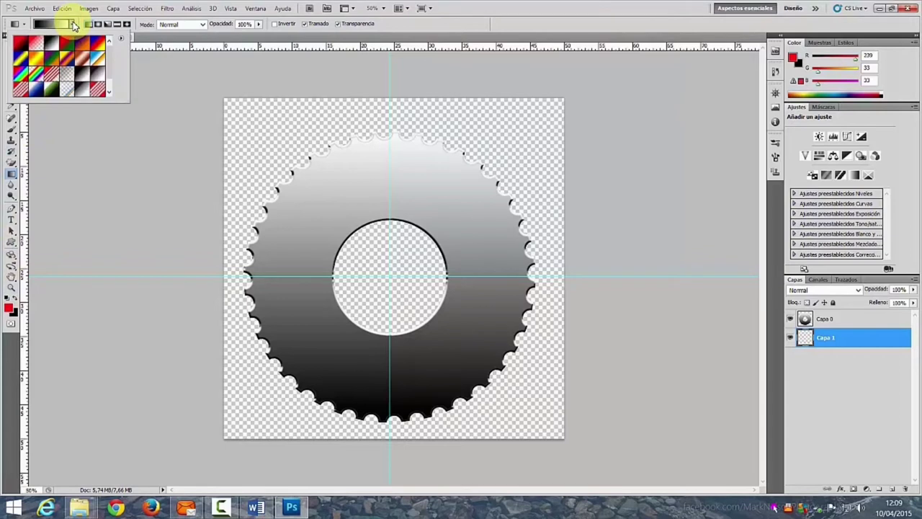
pyautogui.click(20, 46)
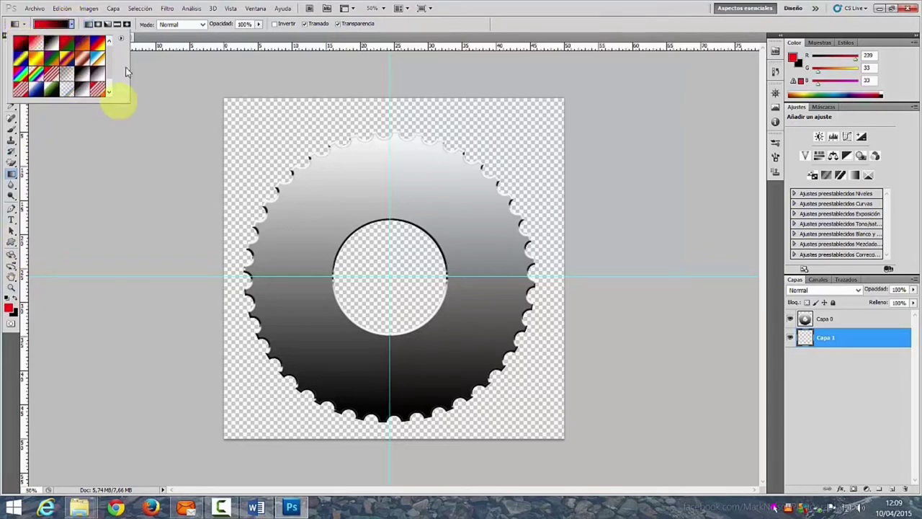
pyautogui.click(109, 38)
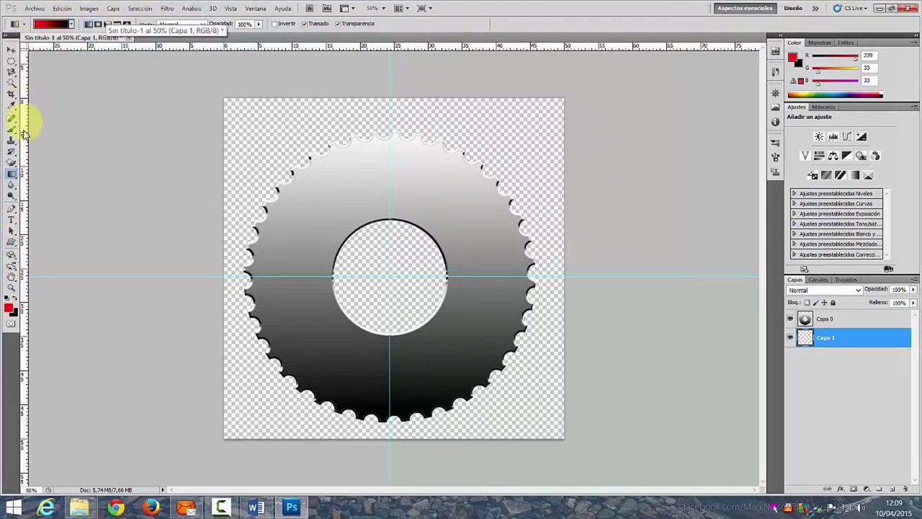
# Fill the new layer with a top-left to bottom-right red-to-black gradient and merge it with the gear
pyautogui.click(11, 174)
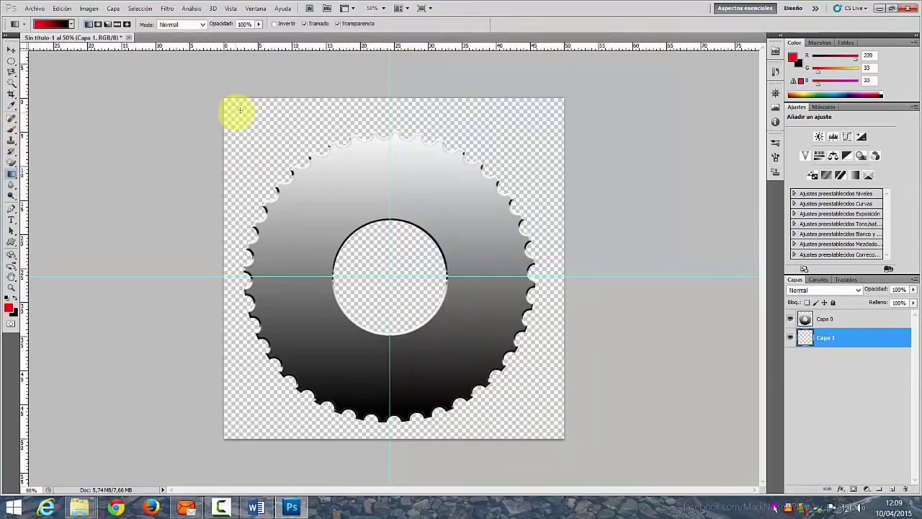
pyautogui.moveTo(236, 106)
pyautogui.mouseDown()
pyautogui.moveTo(536, 403)
pyautogui.moveTo(531, 417)
pyautogui.mouseUp()
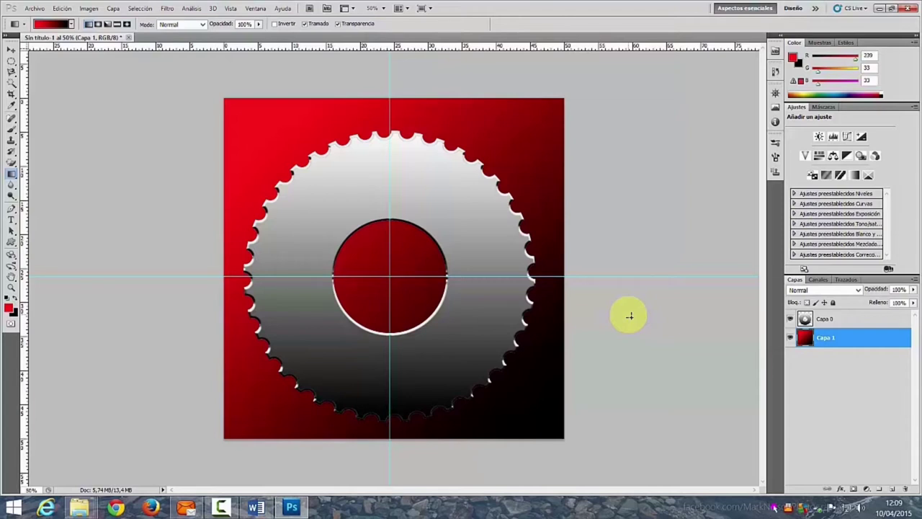
pyautogui.hotkey('ctrl', 'shift', 'e')
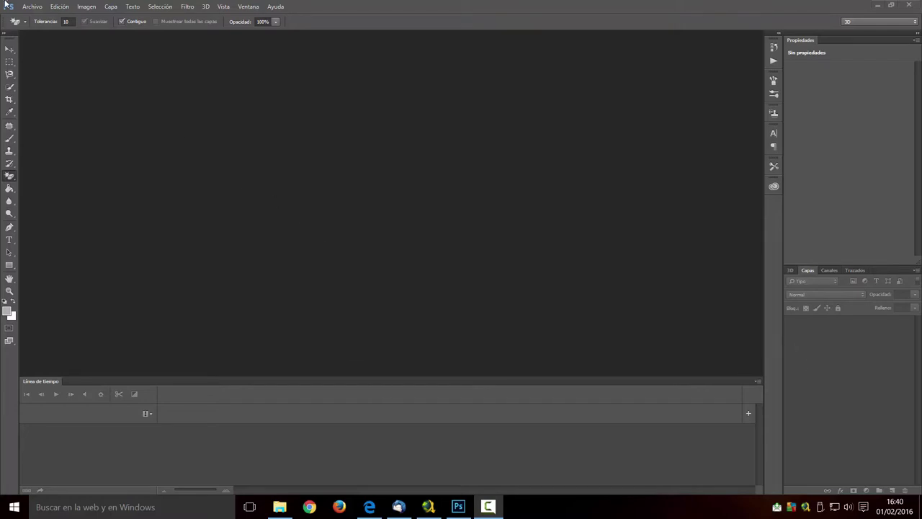
# Open VID_20150426_175640.mp4, keeping the video's embedded colour profile
pyautogui.click(31, 7)
pyautogui.click(36, 29)
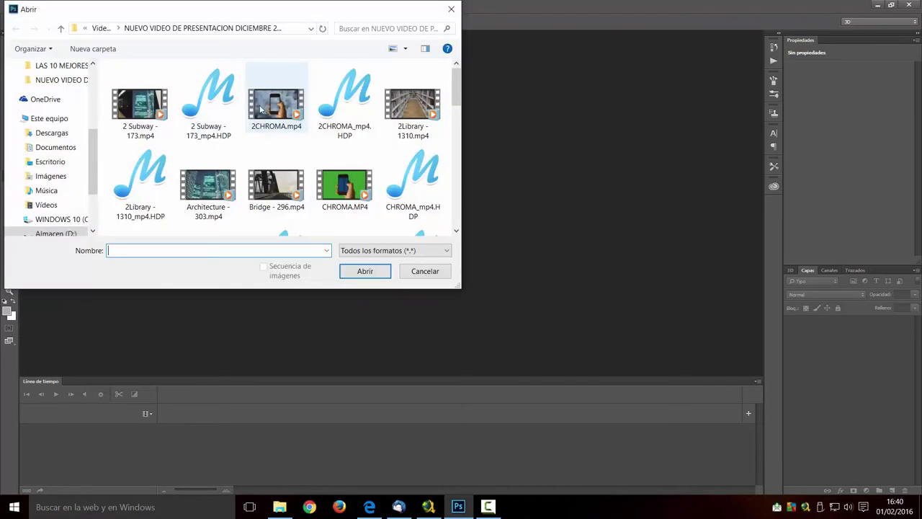
pyautogui.moveTo(456, 87); pyautogui.dragTo(455, 194)
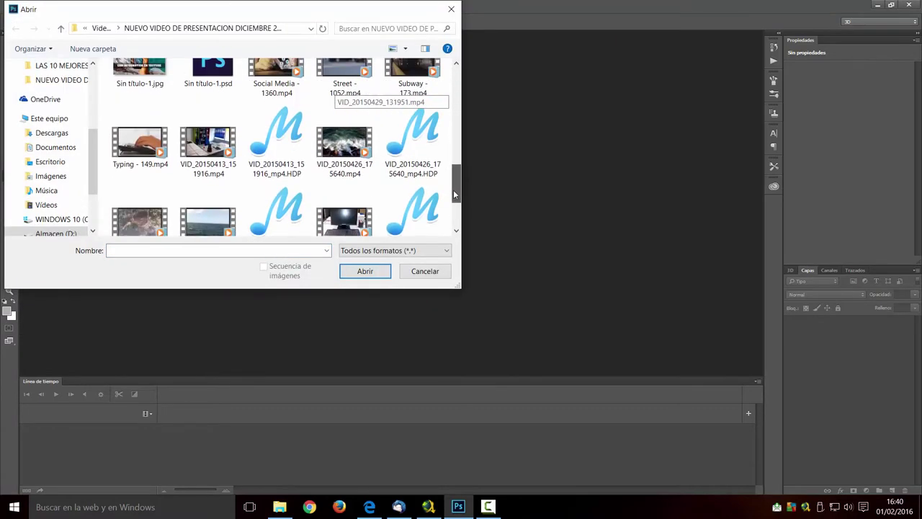
pyautogui.doubleClick(343, 157)
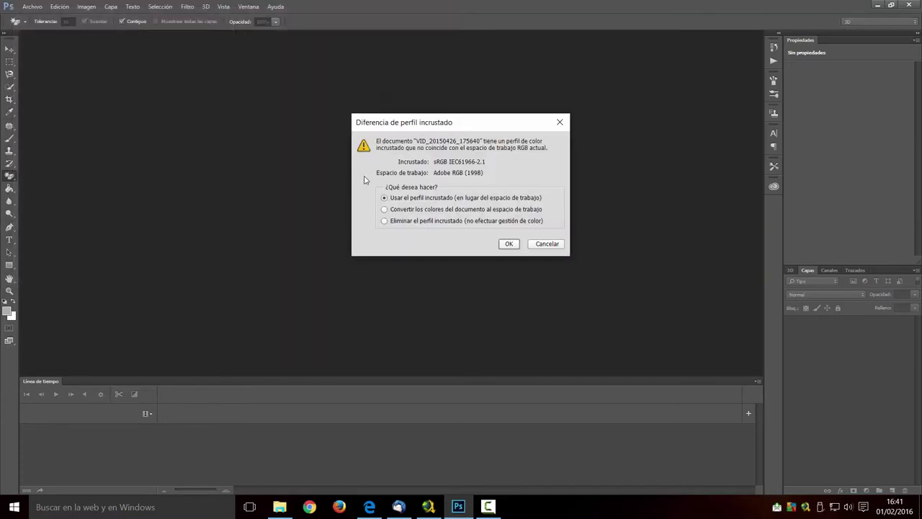
pyautogui.click(505, 244)
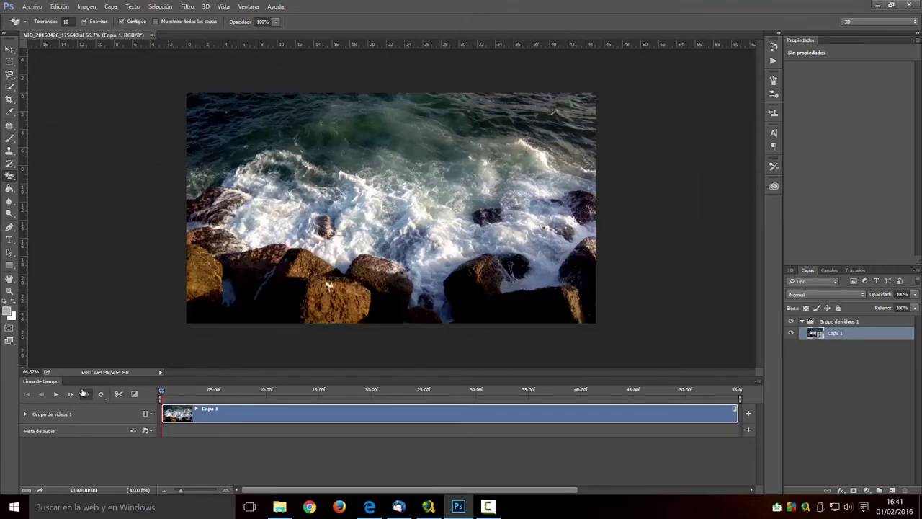
# Split the sea clip at about 0:00:20:02 and delete the part after the cut
pyautogui.click(57, 394)
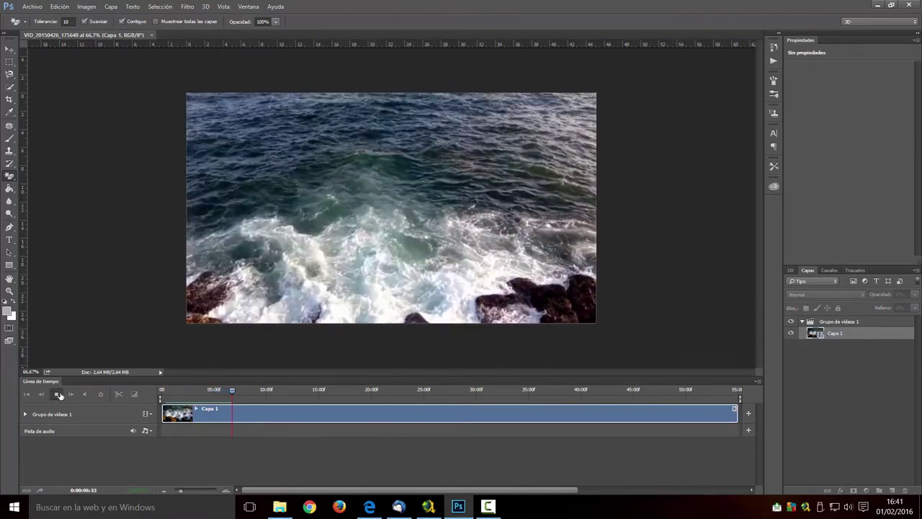
pyautogui.click(57, 394)
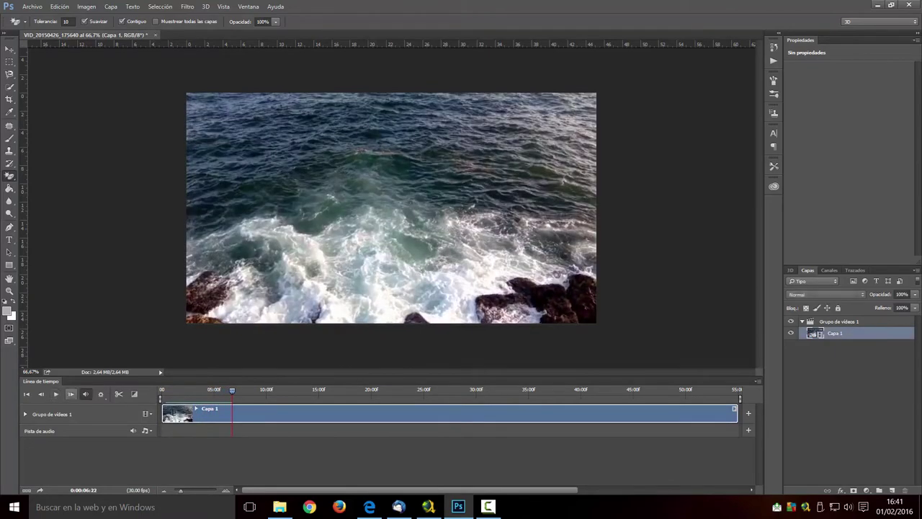
pyautogui.click(425, 390)
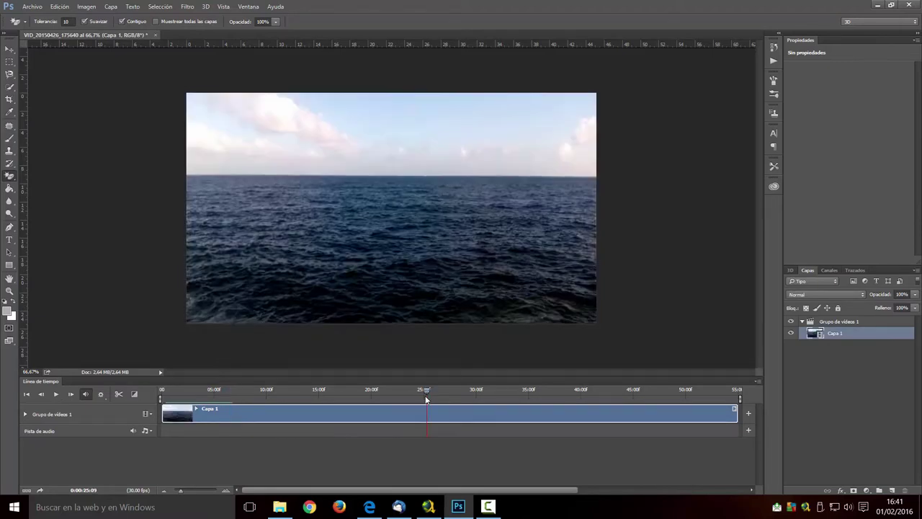
pyautogui.moveTo(426, 398)
pyautogui.mouseDown()
pyautogui.moveTo(236, 398)
pyautogui.moveTo(544, 399)
pyautogui.moveTo(372, 395)
pyautogui.mouseUp()
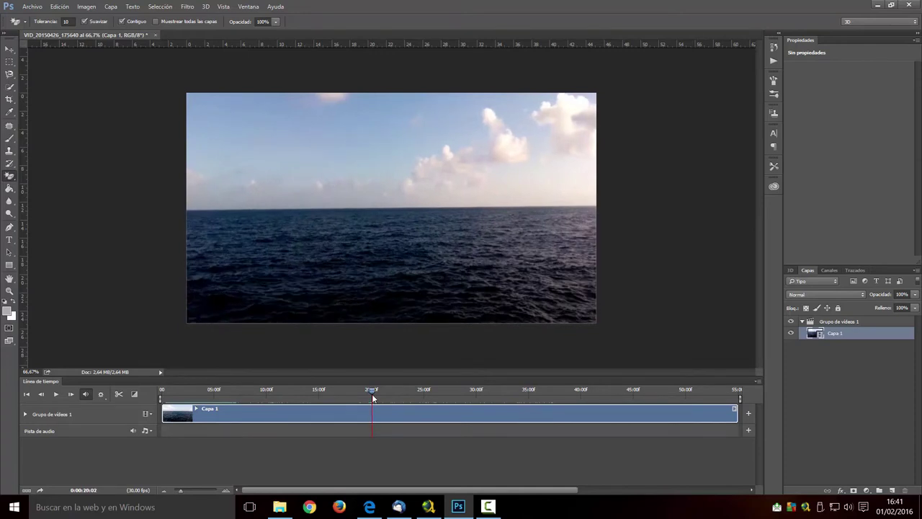
pyautogui.click(118, 393)
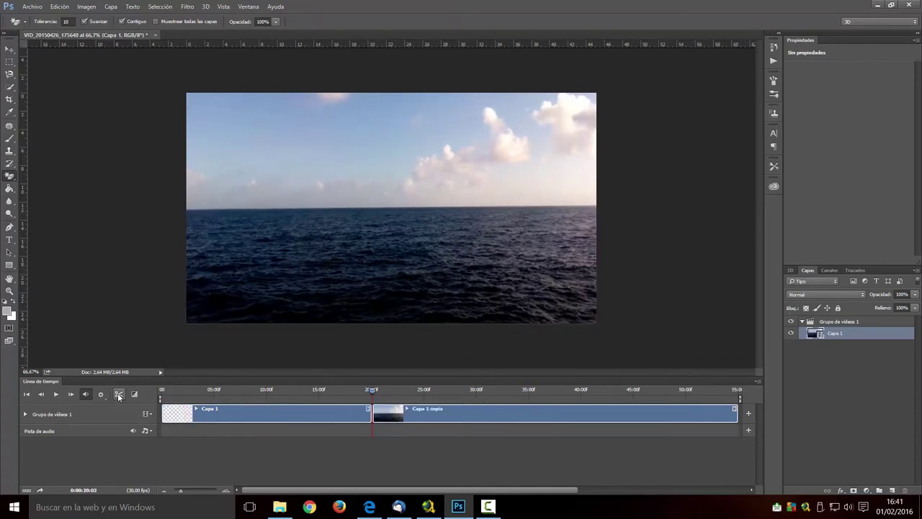
pyautogui.moveTo(439, 408); pyautogui.dragTo(438, 417)
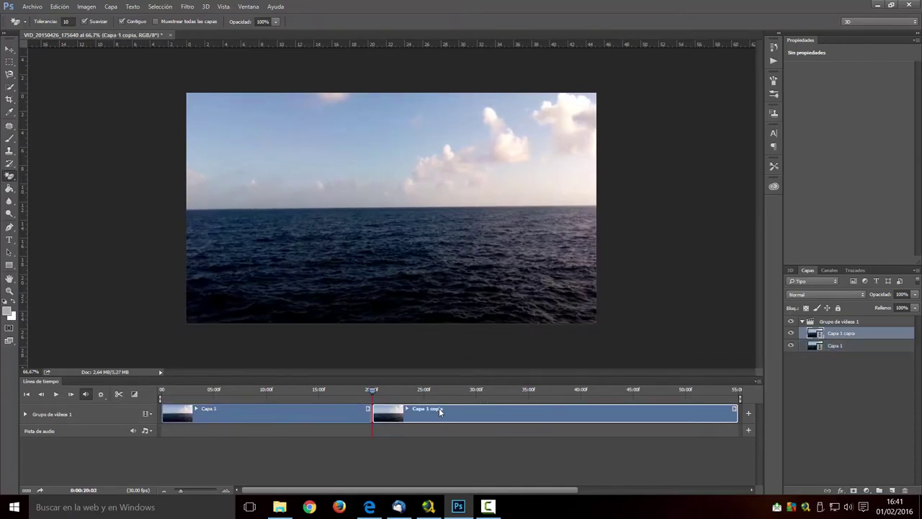
pyautogui.press('Delete')
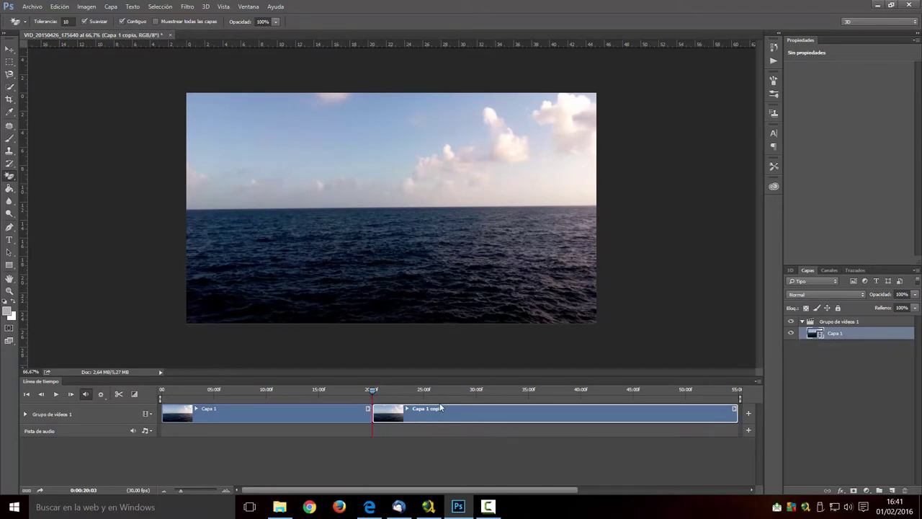
pyautogui.moveTo(374, 389); pyautogui.dragTo(371, 389)
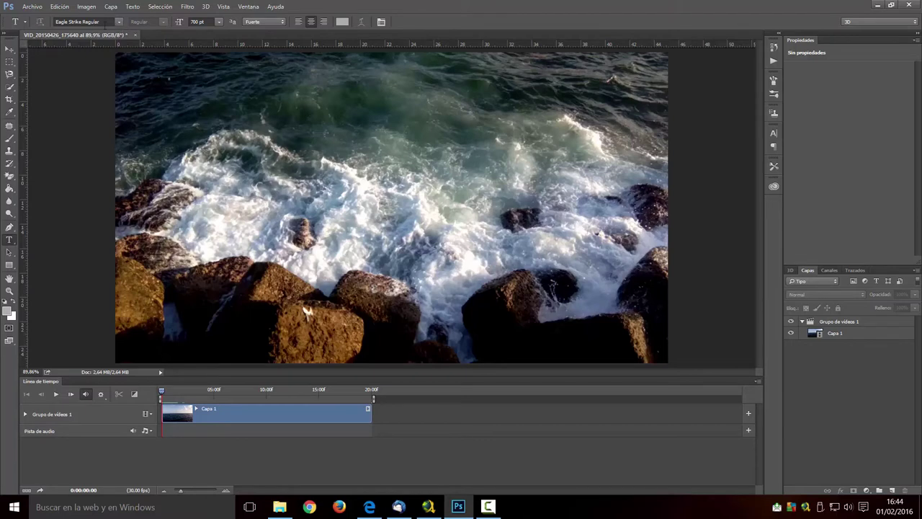
# Type EBM in Eagle Strike Regular at 600 pt and move it into view
pyautogui.click(120, 23)
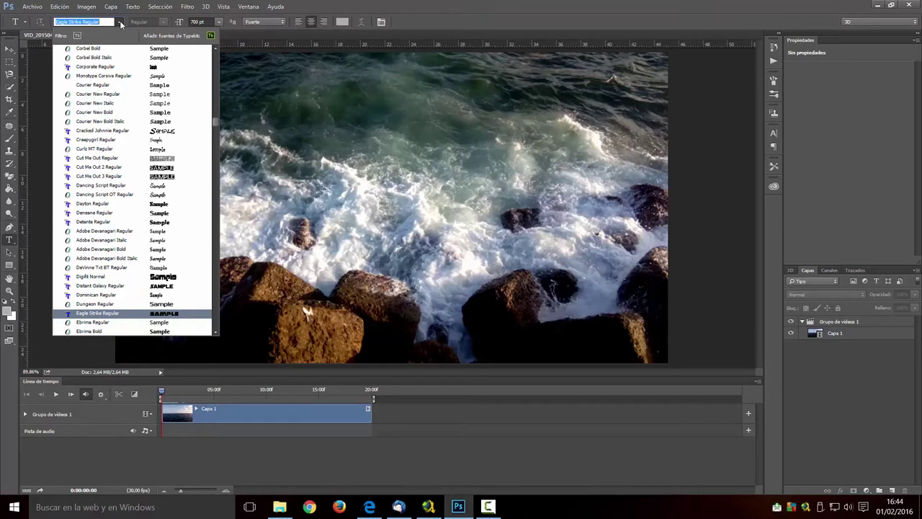
pyautogui.click(120, 23)
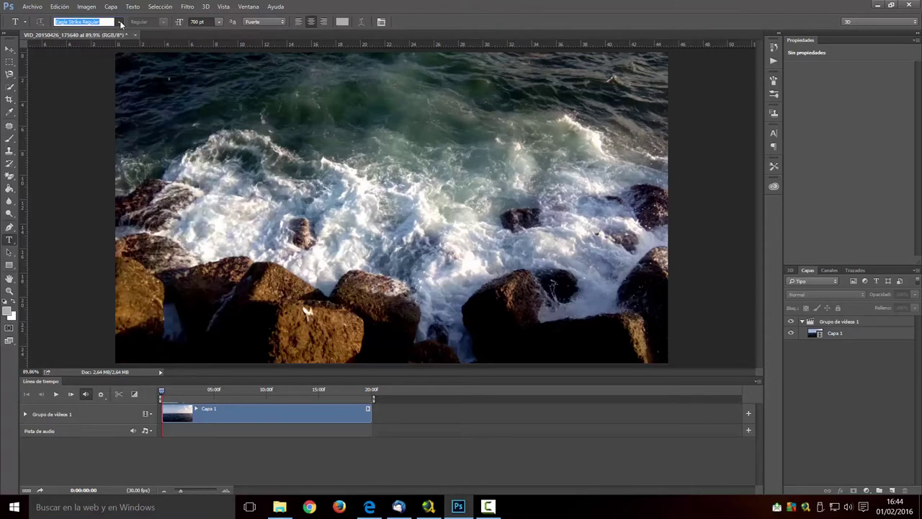
pyautogui.click(199, 21)
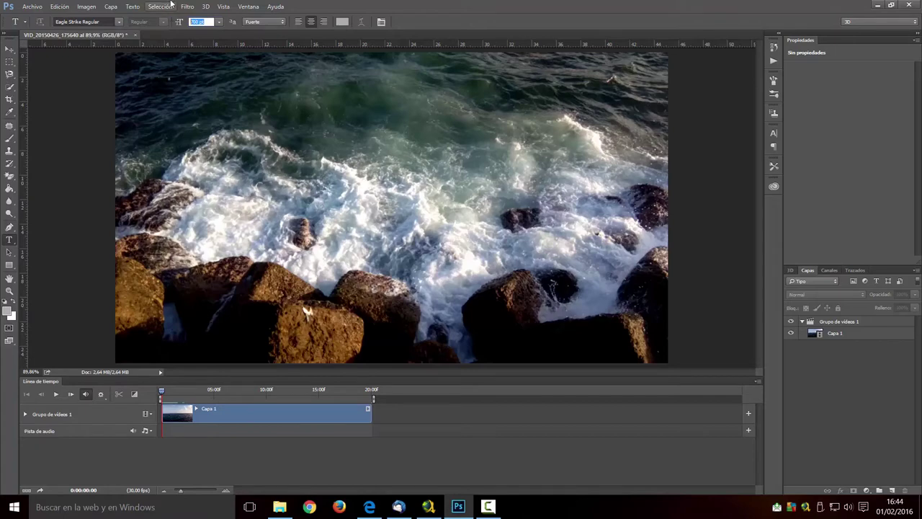
pyautogui.write('600')
pyautogui.click(162, 194)
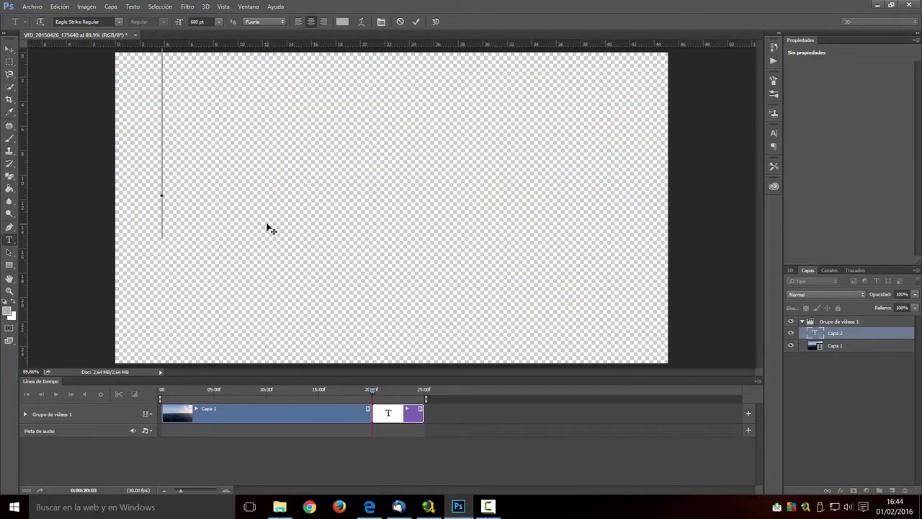
pyautogui.write('3B m')
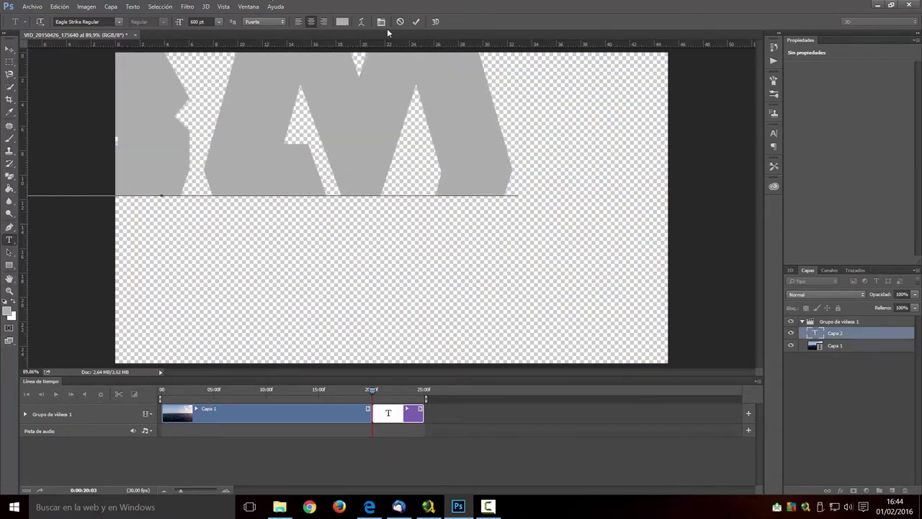
pyautogui.click(415, 22)
pyautogui.click(9, 49)
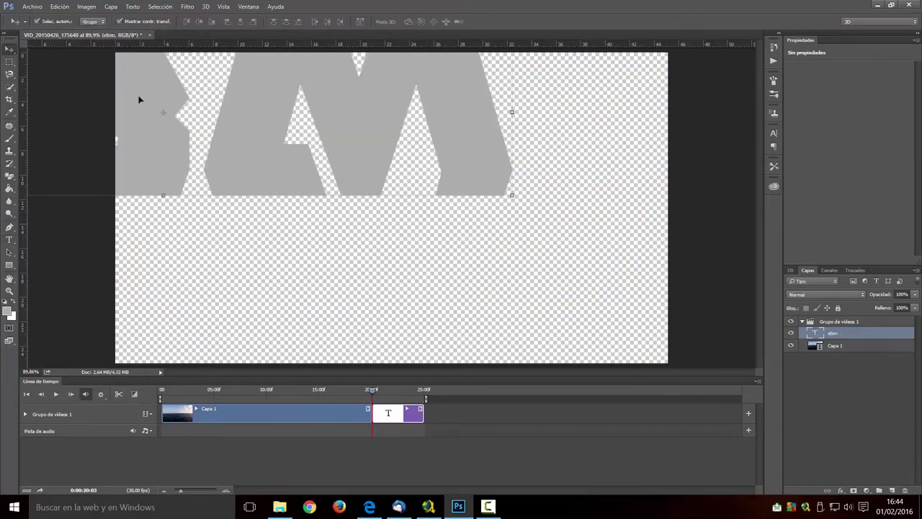
pyautogui.moveTo(154, 123); pyautogui.dragTo(455, 214)
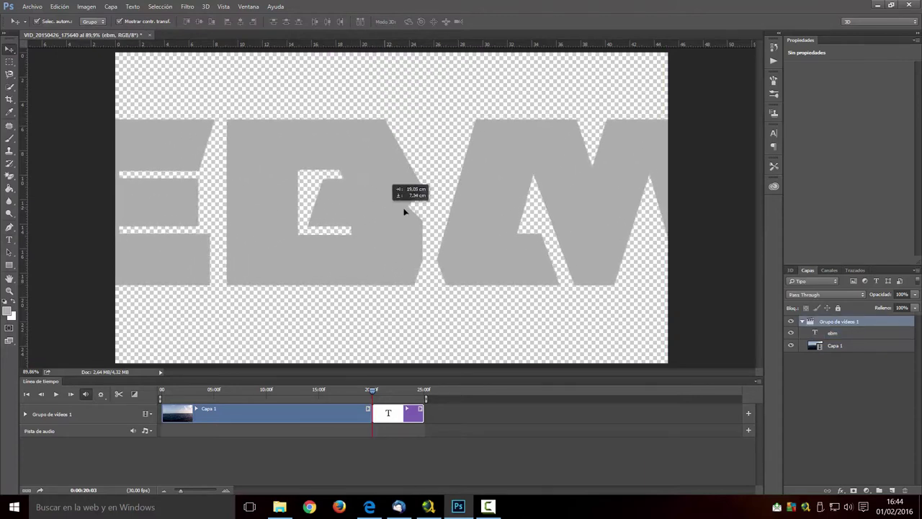
pyautogui.moveTo(456, 214); pyautogui.dragTo(461, 214)
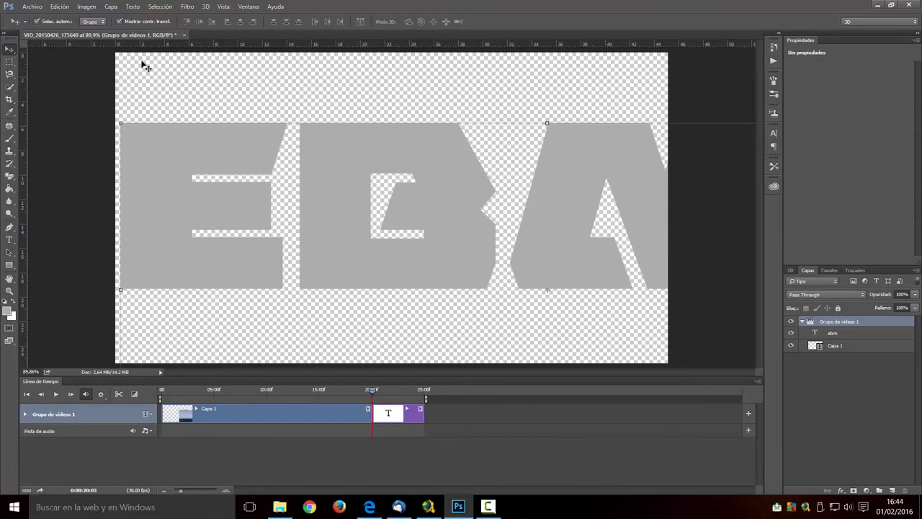
# Resize the EBM text to 500 pt and shift it left and up
pyautogui.click(9, 239)
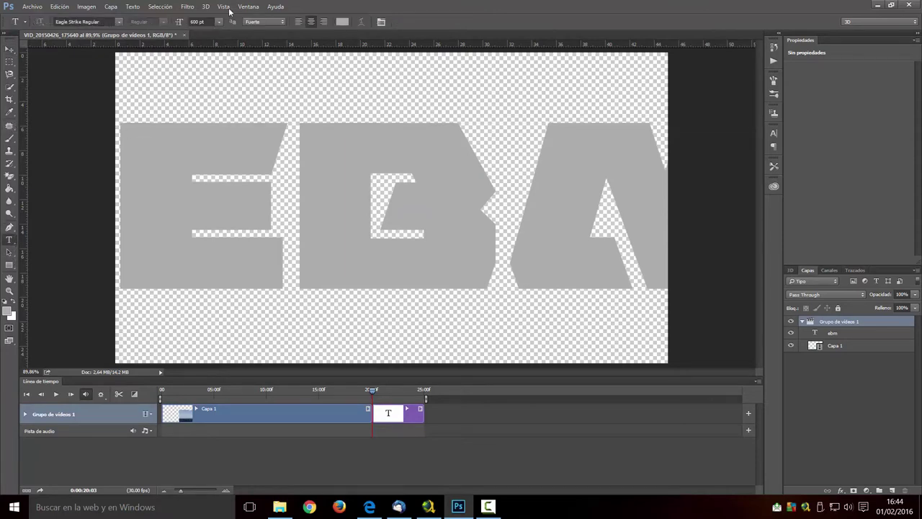
pyautogui.click(201, 21)
pyautogui.moveTo(120, 165); pyautogui.dragTo(731, 115)
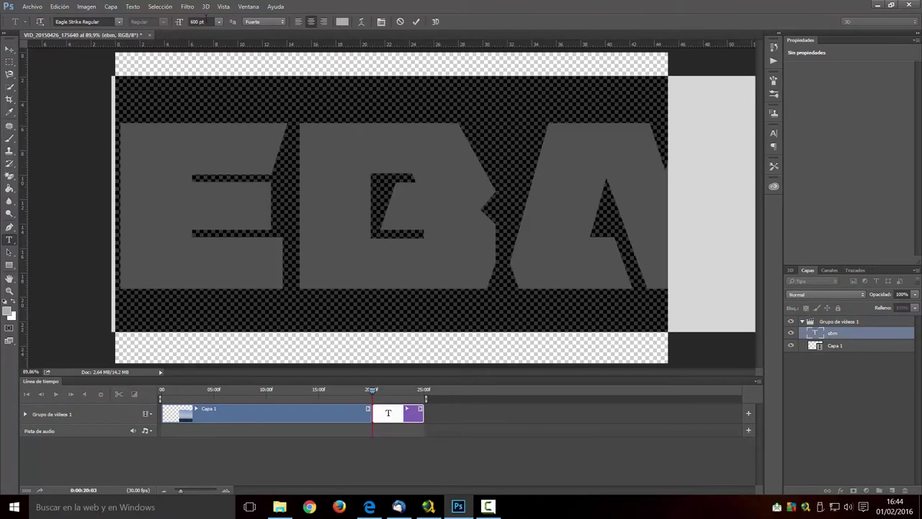
pyautogui.click(193, 22)
pyautogui.write('500')
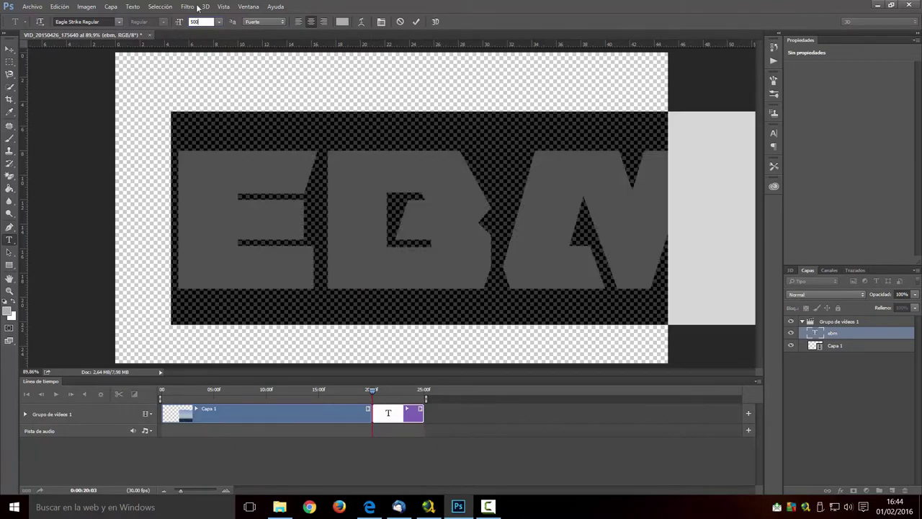
pyautogui.click(417, 22)
pyautogui.click(9, 50)
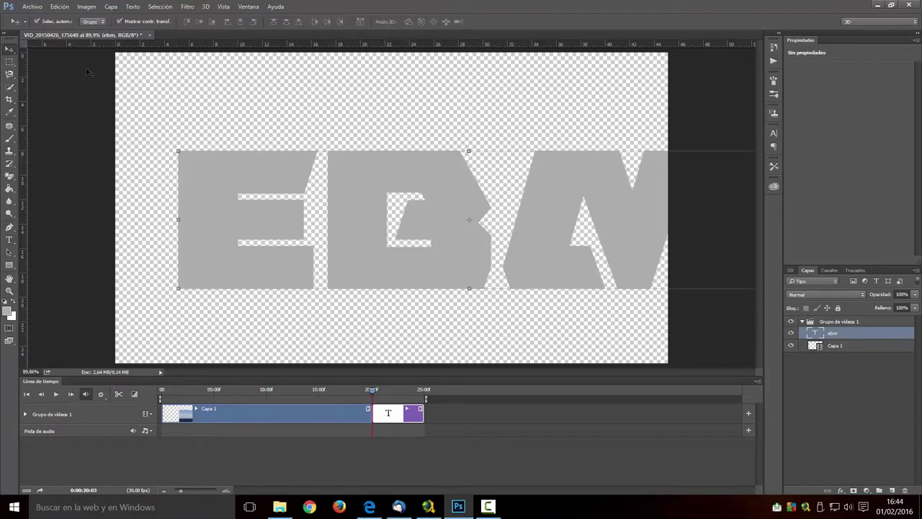
pyautogui.moveTo(401, 184); pyautogui.dragTo(339, 171)
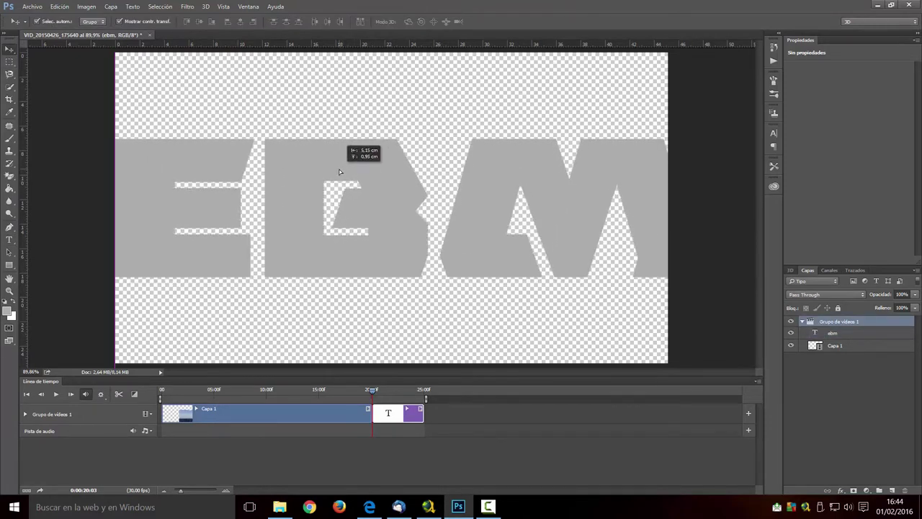
# Scale the video group down from its corner and drag the ebm layer out of the group
pyautogui.moveTo(116, 134); pyautogui.dragTo(163, 151)
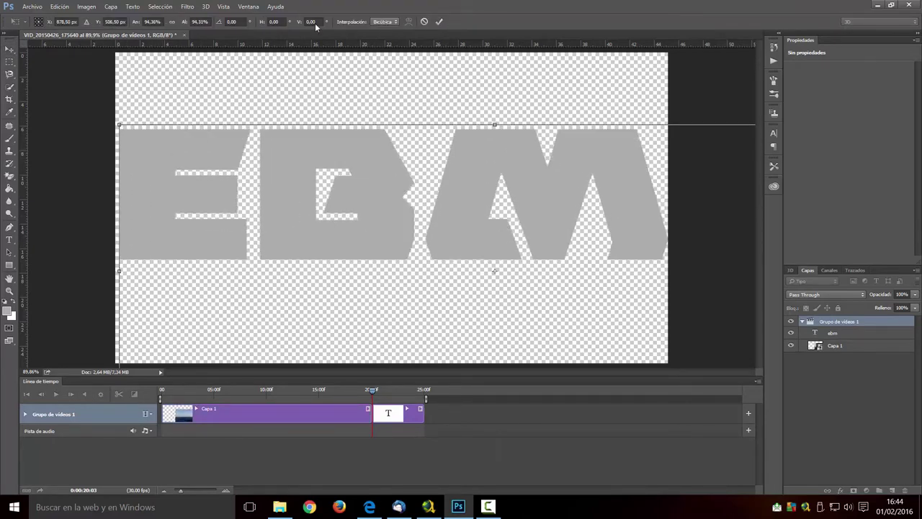
pyautogui.click(440, 21)
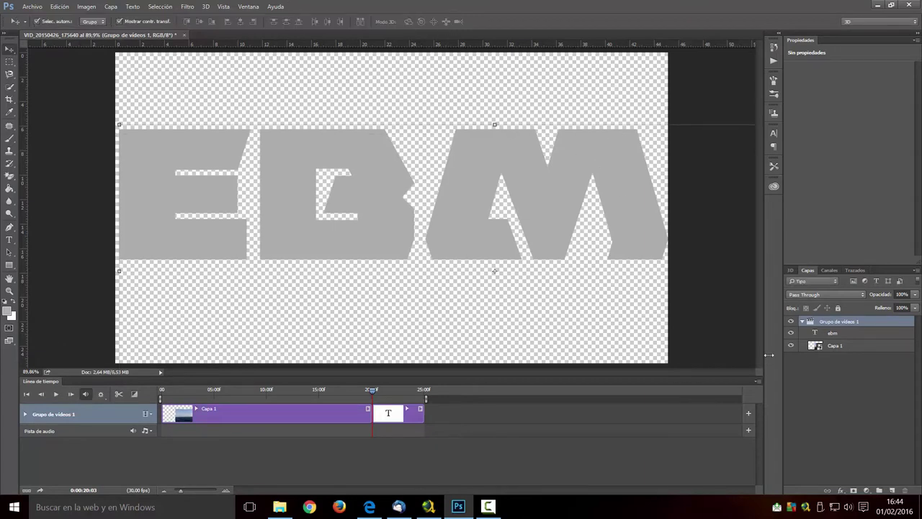
pyautogui.click(850, 333)
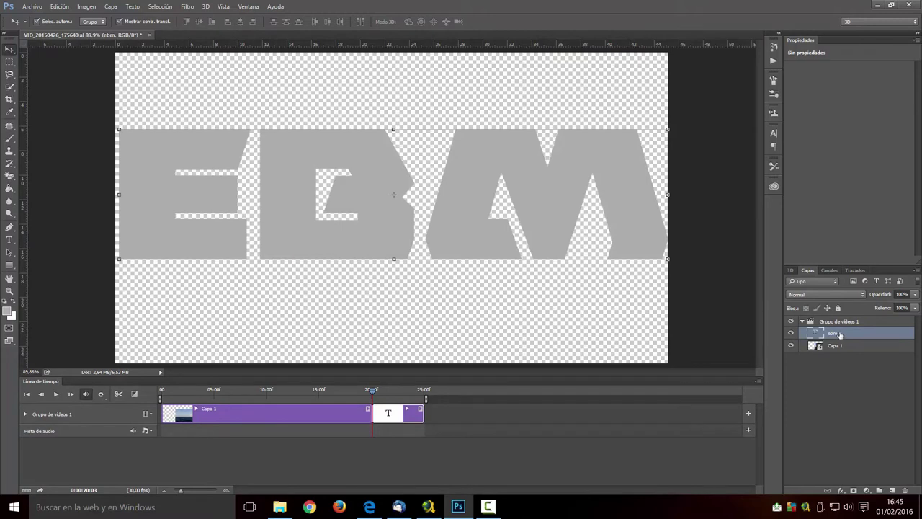
pyautogui.moveTo(839, 333); pyautogui.dragTo(844, 319)
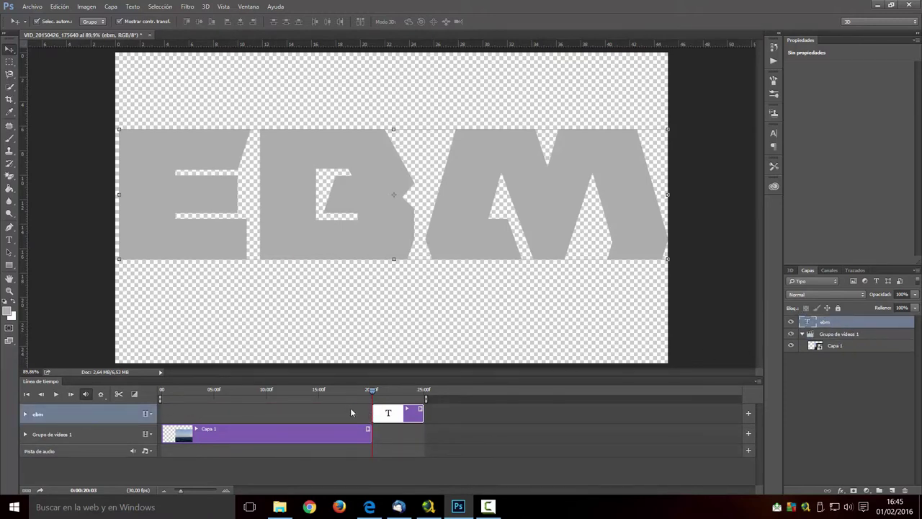
# Move the ebm text clip to the timeline start and stretch it to the 20-second video length
pyautogui.moveTo(368, 410); pyautogui.dragTo(177, 413)
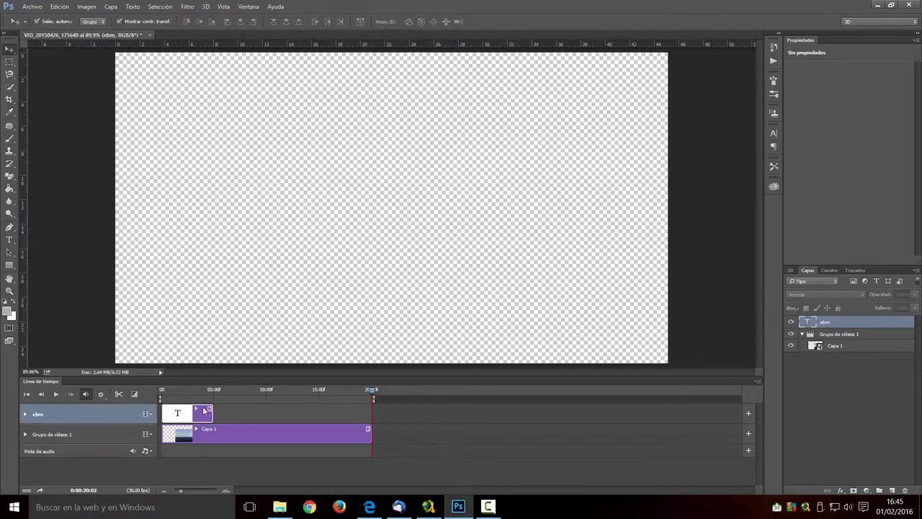
pyautogui.click(165, 396)
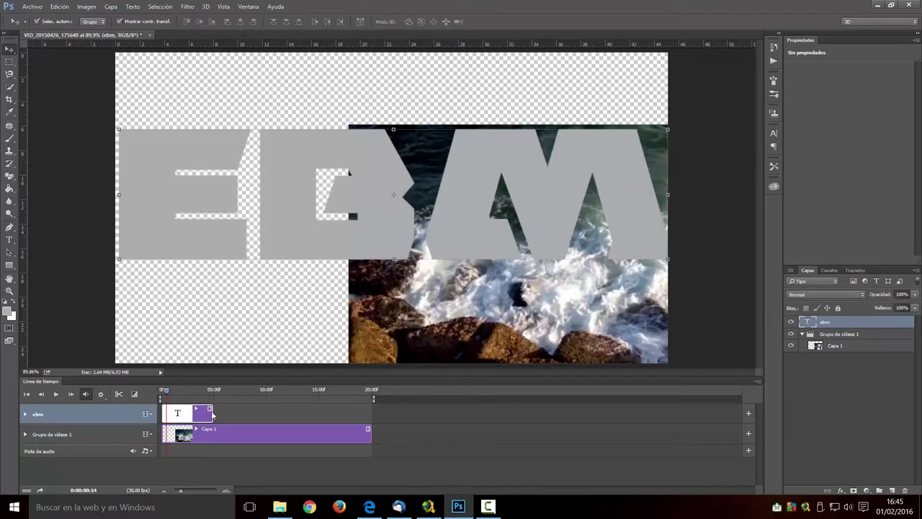
pyautogui.moveTo(209, 410); pyautogui.dragTo(370, 412)
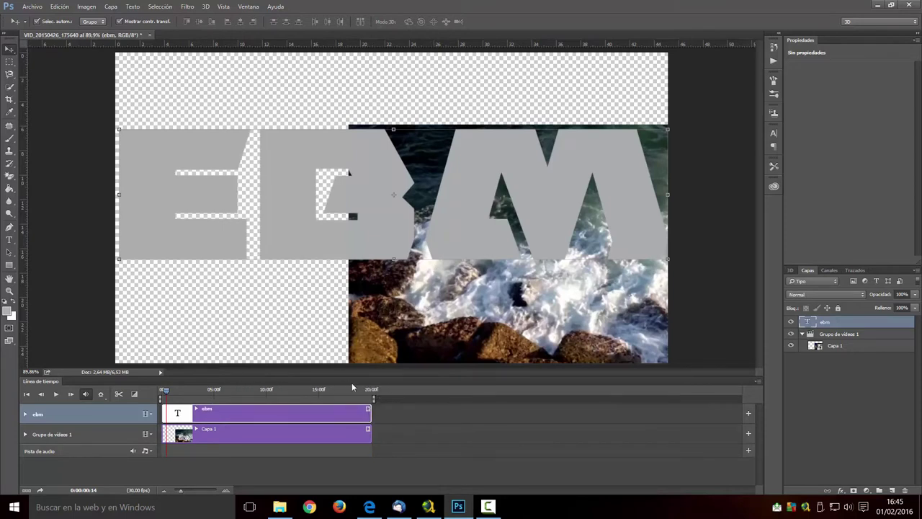
pyautogui.click(840, 346)
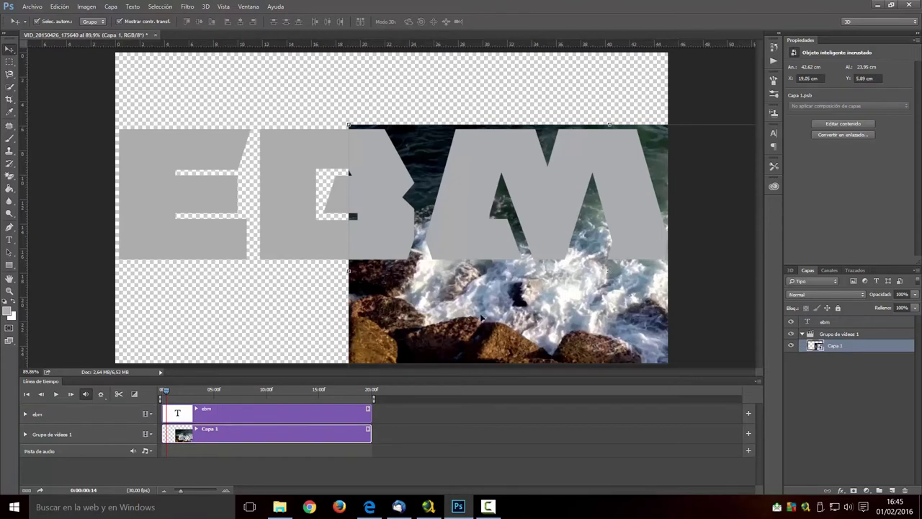
# Move the sea video left and enlarge it to fill the whole canvas
pyautogui.moveTo(482, 318); pyautogui.dragTo(252, 245)
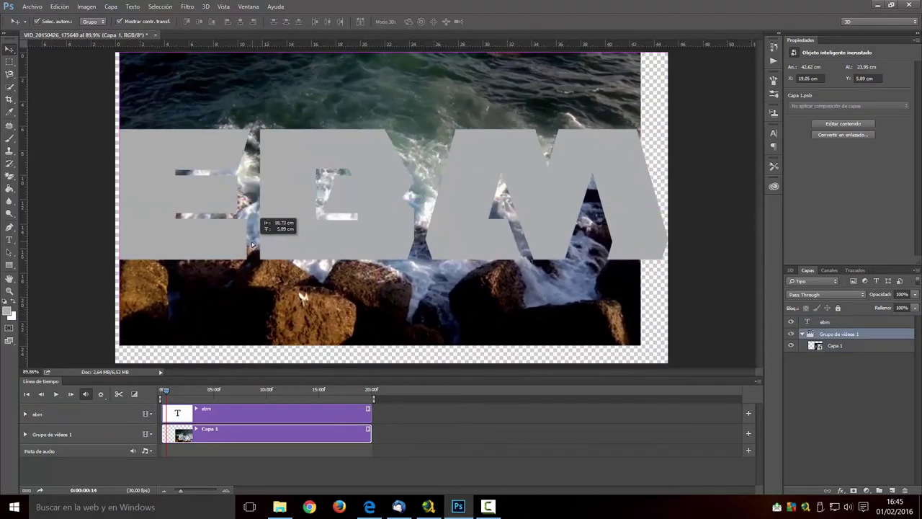
pyautogui.moveTo(252, 245); pyautogui.dragTo(249, 245)
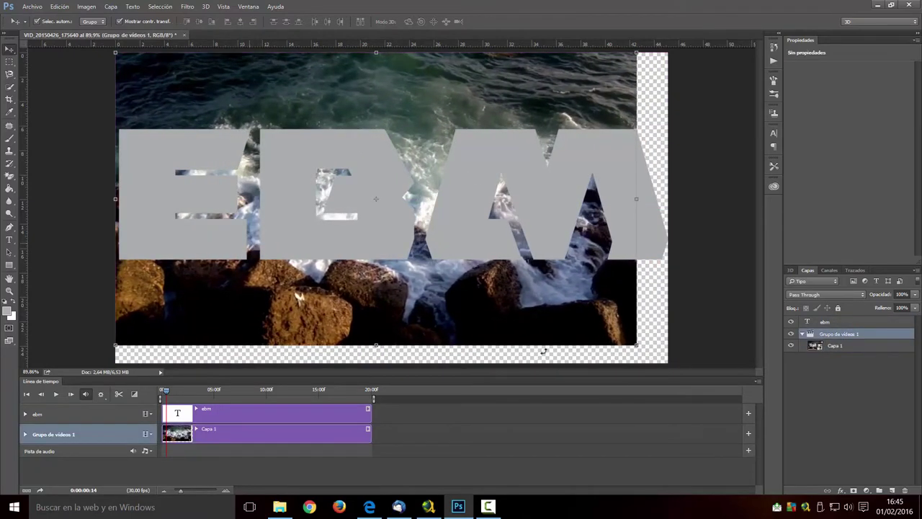
pyautogui.moveTo(636, 338); pyautogui.dragTo(667, 363)
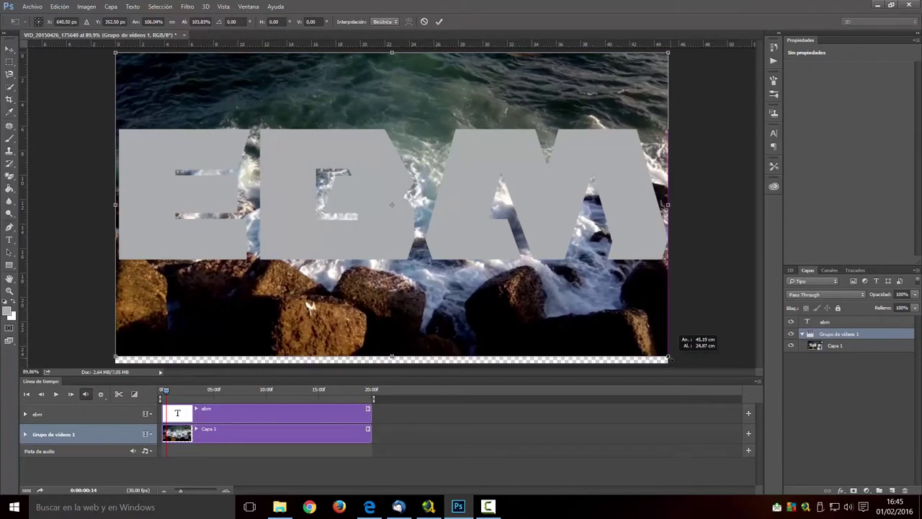
pyautogui.click(439, 22)
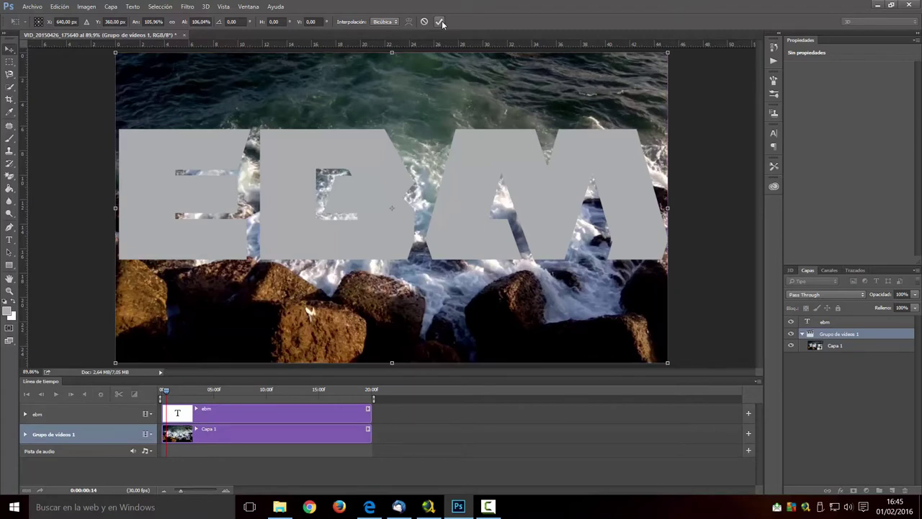
pyautogui.keyDown('shift'); pyautogui.click(825, 322); pyautogui.keyUp('shift')
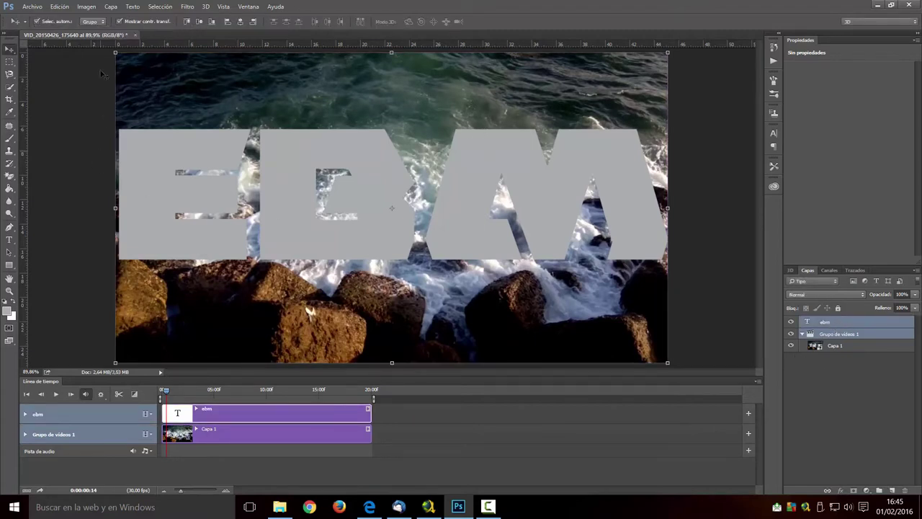
# Rotate the EBM text and sea video together to about -9°
pyautogui.moveTo(106, 58); pyautogui.dragTo(92, 86)
pyautogui.moveTo(91, 88); pyautogui.dragTo(94, 98)
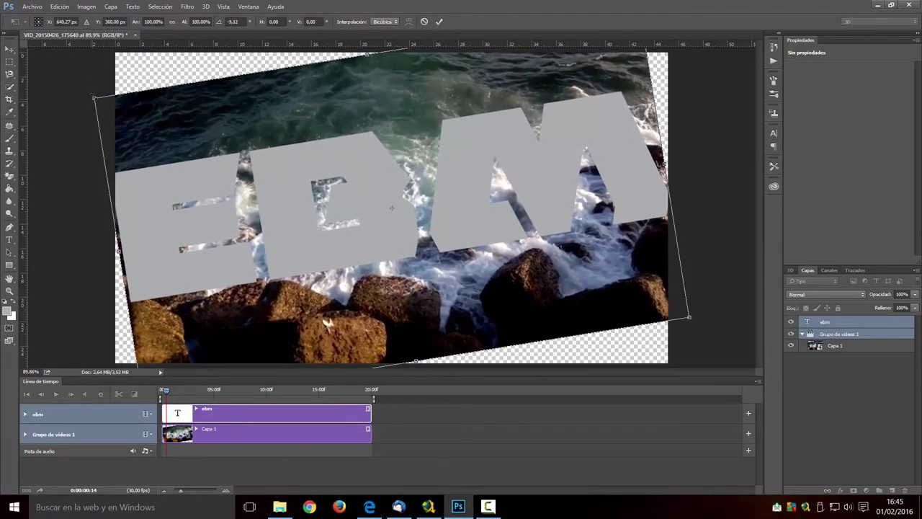
pyautogui.click(438, 22)
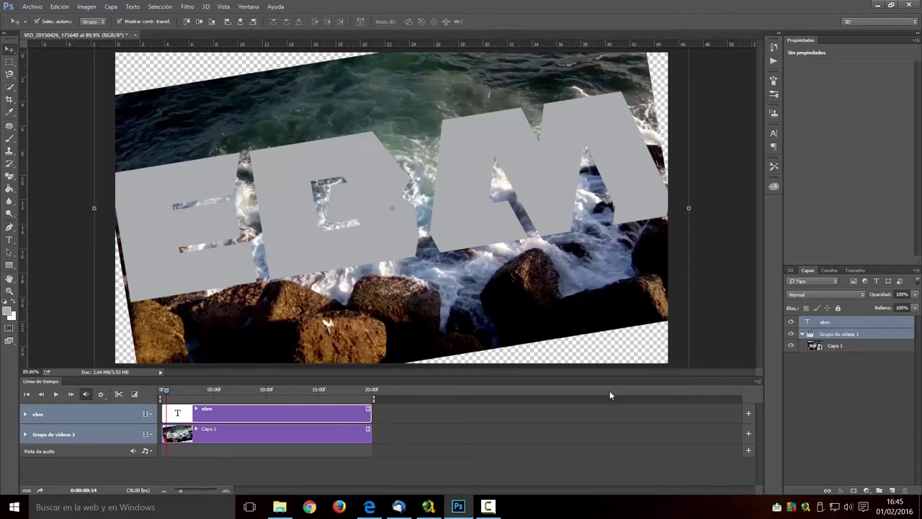
pyautogui.click(836, 323)
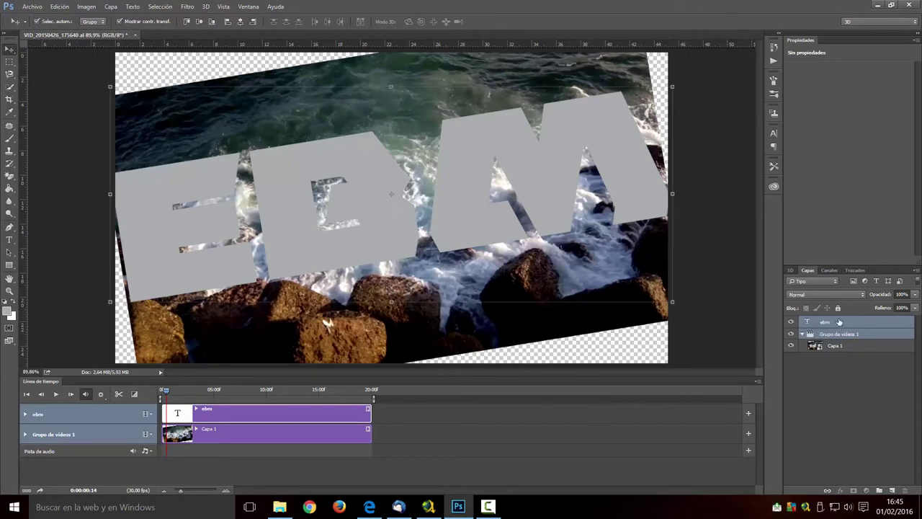
# Apply Bisel y relieve with reduced Profundidad and add an 18 px blue Trazo stroke to EBM
pyautogui.click(841, 490)
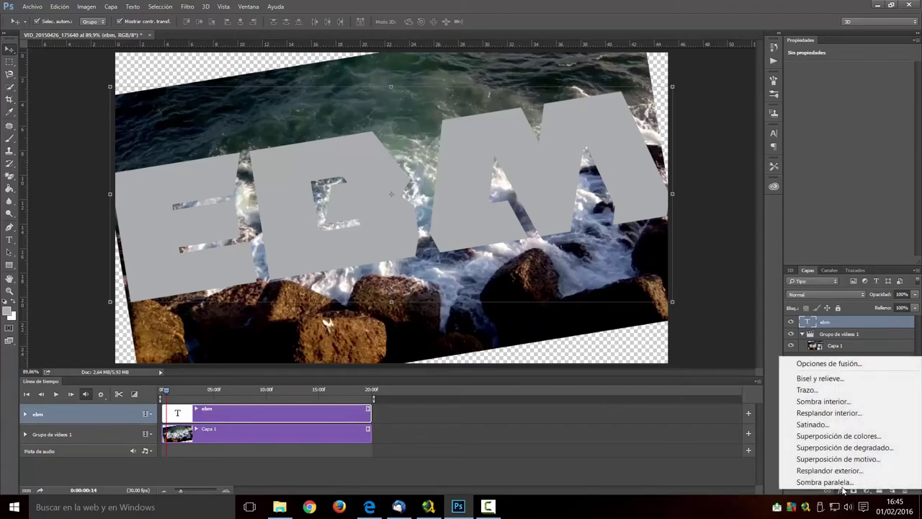
pyautogui.click(835, 379)
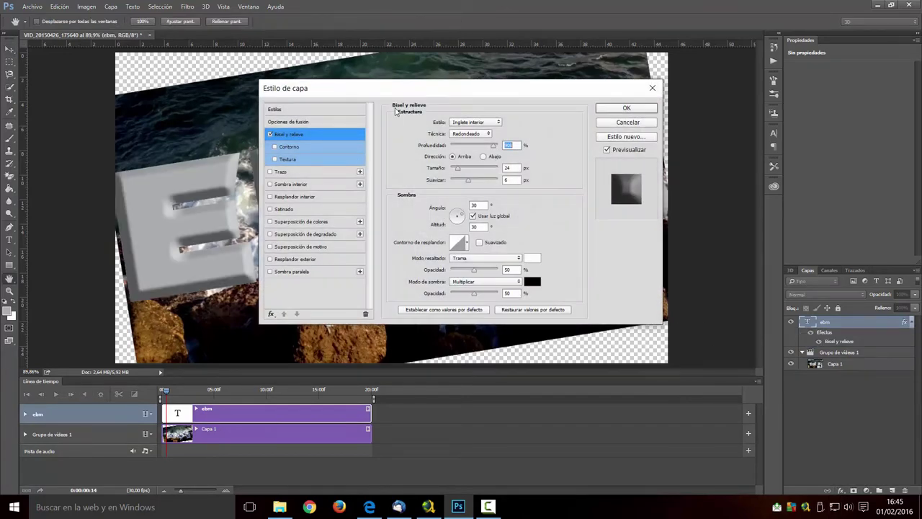
pyautogui.moveTo(404, 92)
pyautogui.mouseDown()
pyautogui.moveTo(658, 63)
pyautogui.moveTo(623, 58)
pyautogui.mouseUp()
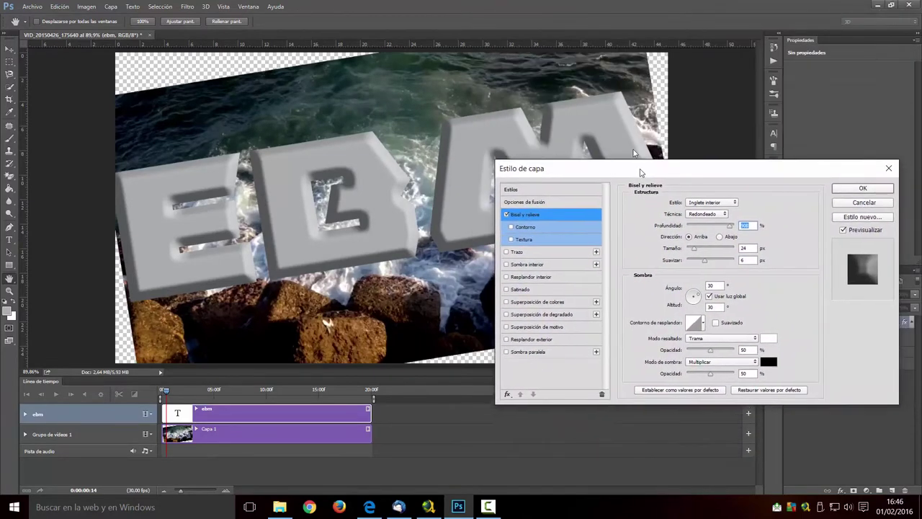
pyautogui.moveTo(624, 57); pyautogui.dragTo(628, 125)
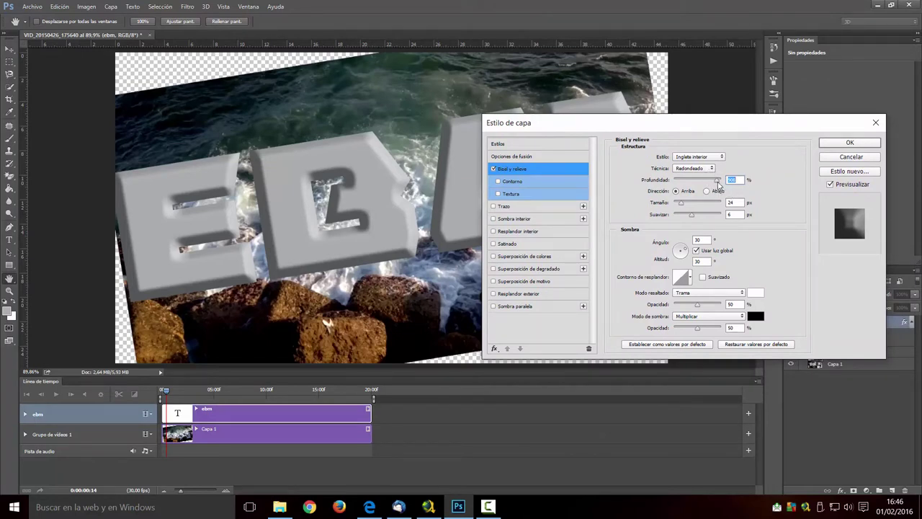
pyautogui.moveTo(718, 185)
pyautogui.mouseDown()
pyautogui.moveTo(692, 185)
pyautogui.moveTo(709, 180)
pyautogui.mouseUp()
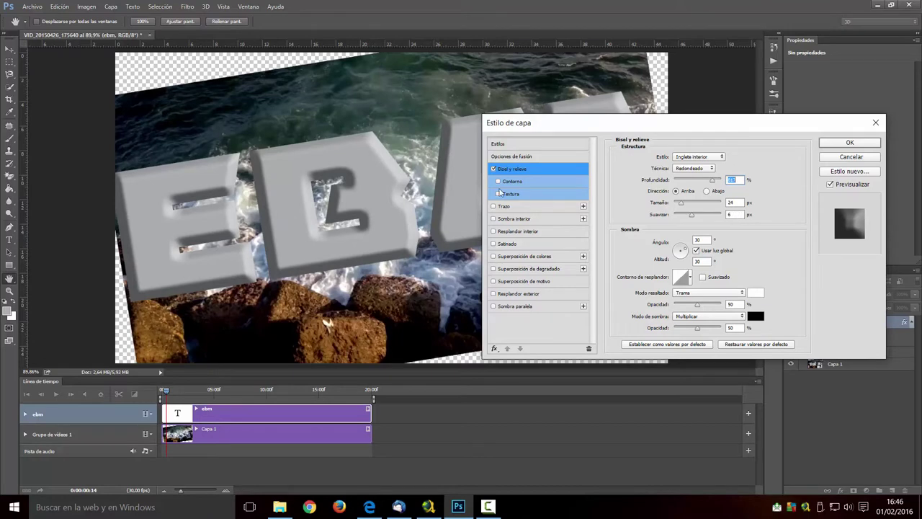
pyautogui.click(509, 208)
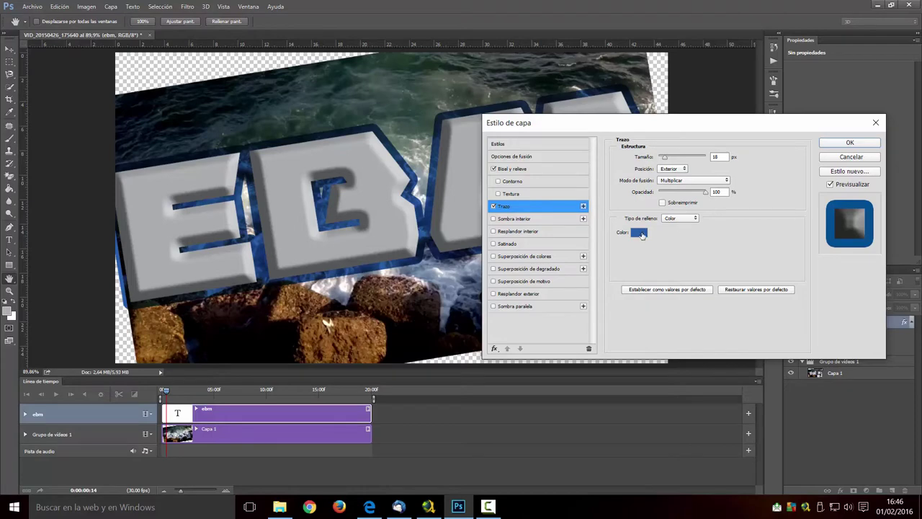
# Change the EBM text stroke colour to the brighter blue #2167c6
pyautogui.click(643, 235)
pyautogui.click(314, 258)
pyautogui.click(329, 235)
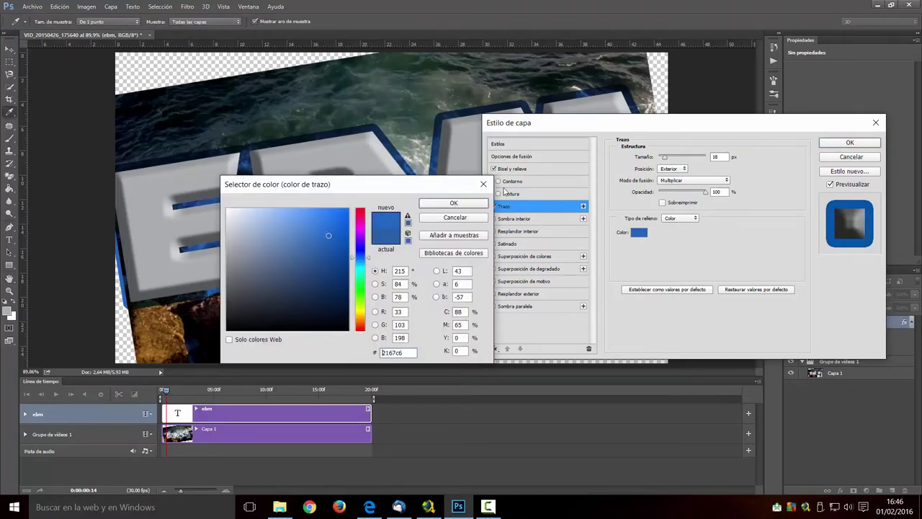
pyautogui.click(461, 203)
# Add a 29 px drop shadow with reduced spread under the EBM letters and apply the style
pyautogui.click(519, 308)
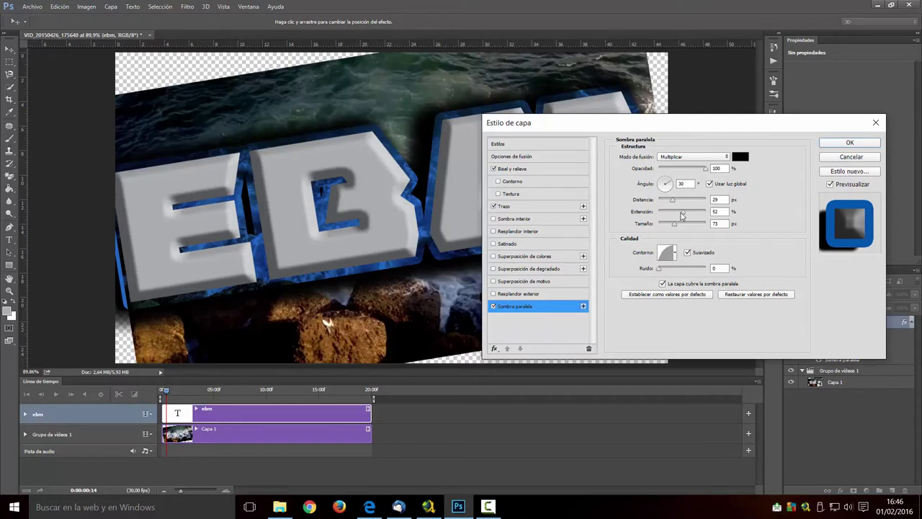
pyautogui.moveTo(686, 214); pyautogui.dragTo(679, 218)
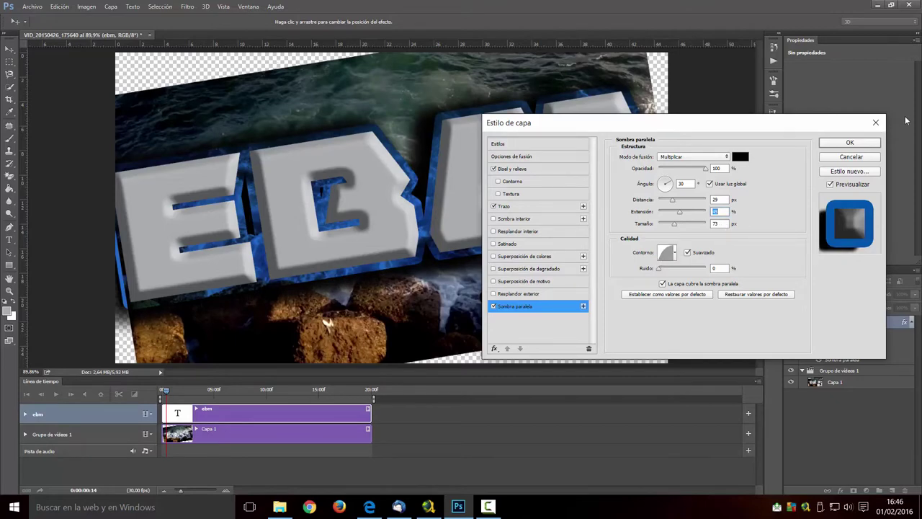
pyautogui.click(844, 143)
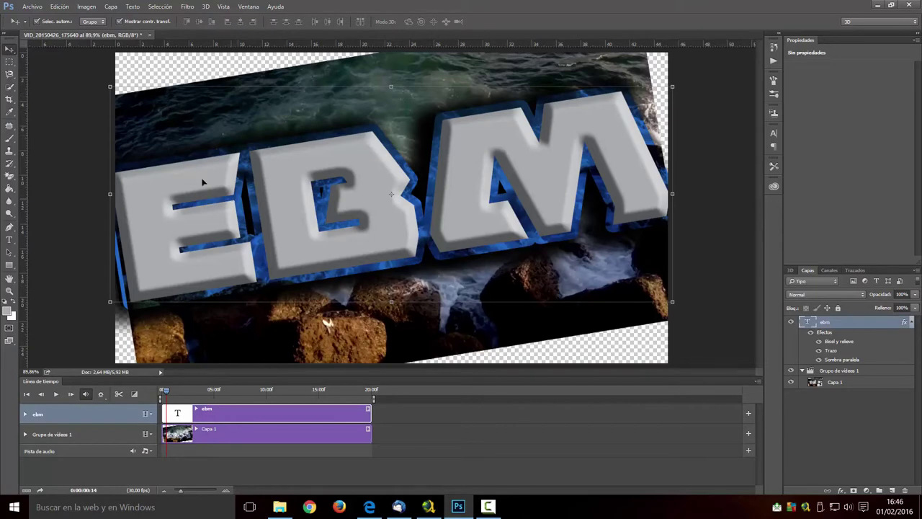
# Open Sin título-2.jpg from the Imágenes folder and select the whole bridge picture
pyautogui.click(27, 9)
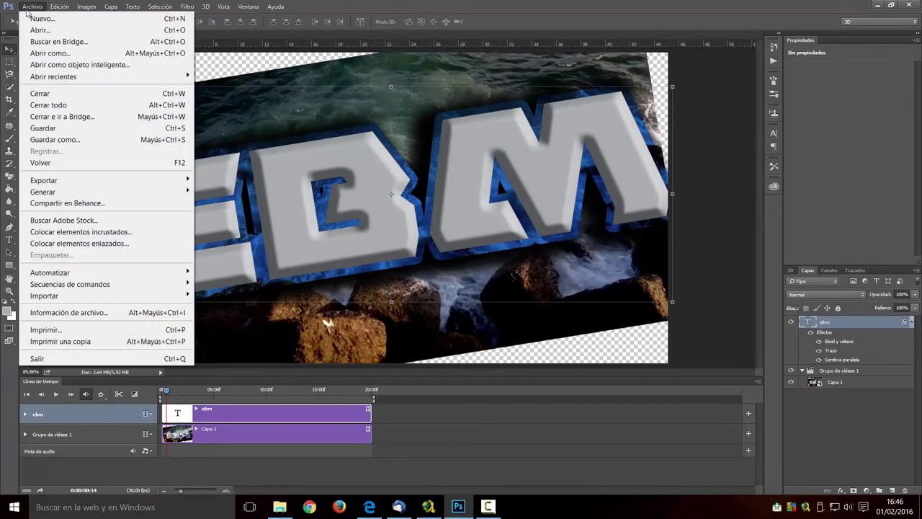
pyautogui.click(58, 31)
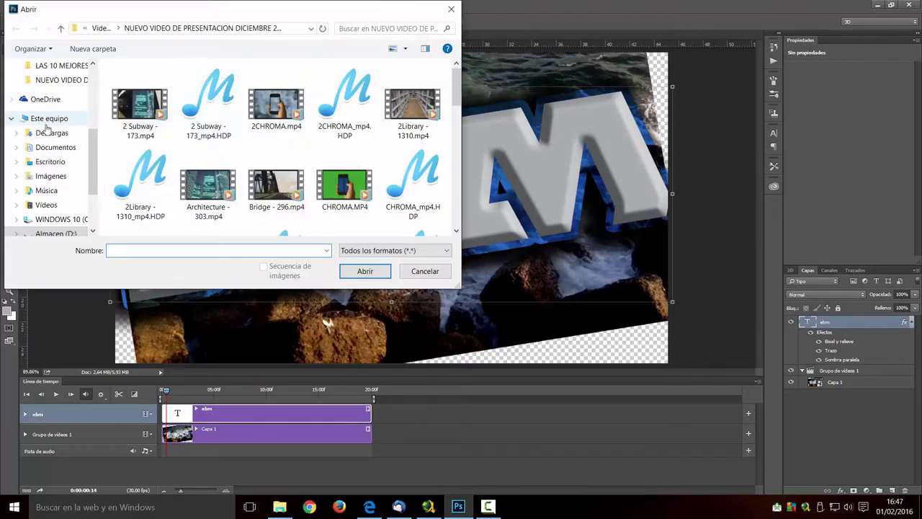
pyautogui.click(52, 176)
pyautogui.moveTo(456, 75); pyautogui.dragTo(443, 237)
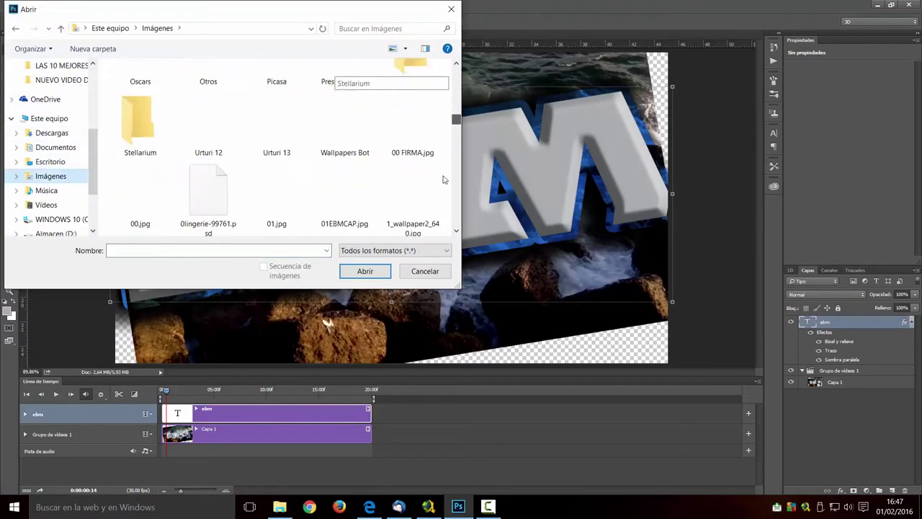
pyautogui.scroll(1, 442, 236)
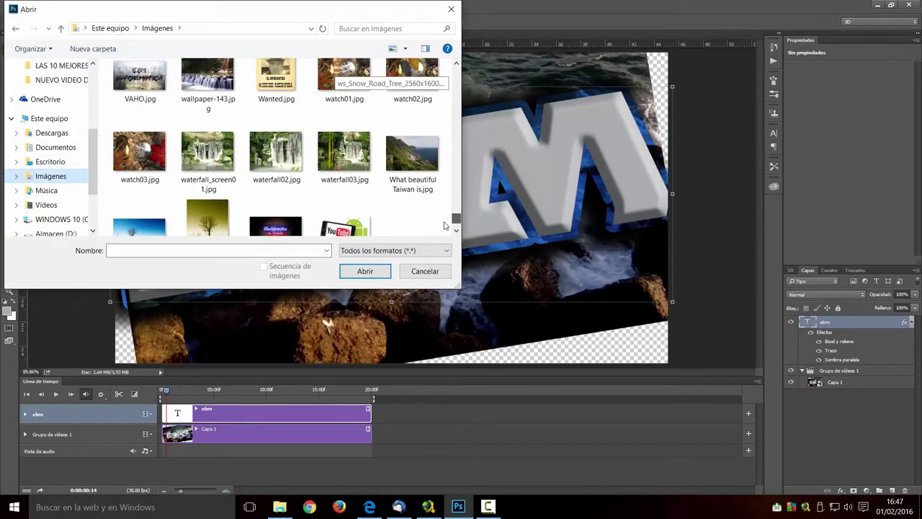
pyautogui.scroll(2, 445, 224)
pyautogui.scroll(1, 447, 222)
pyautogui.scroll(1, 448, 216)
pyautogui.scroll(1, 450, 210)
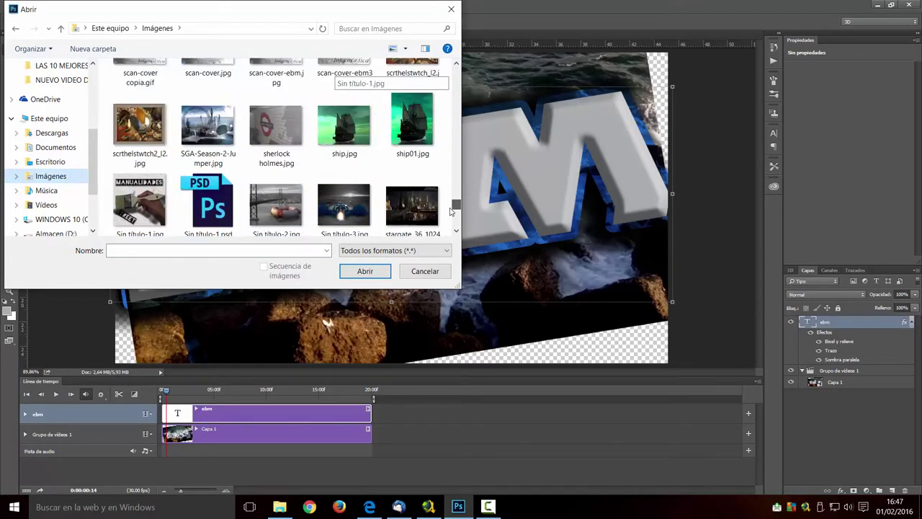
pyautogui.click(276, 214)
pyautogui.doubleClick(275, 214)
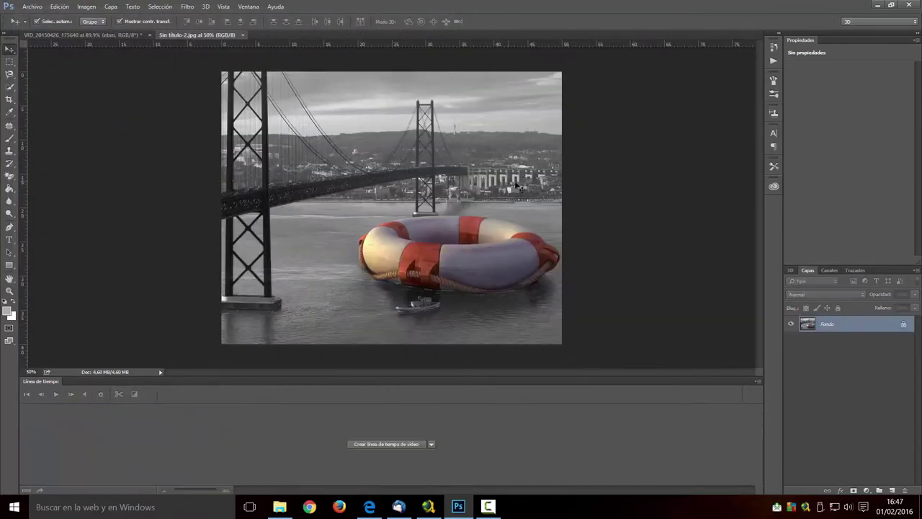
pyautogui.hotkey('ctrl', 'a')
# Paste the bridge picture into the EBM video document and scale it to cover the canvas
pyautogui.click(68, 35)
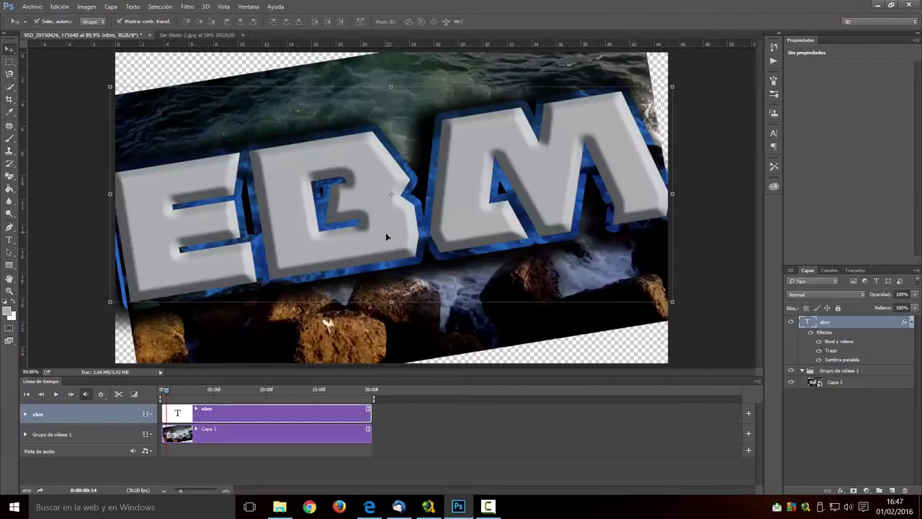
pyautogui.hotkey('ctrl', 'v')
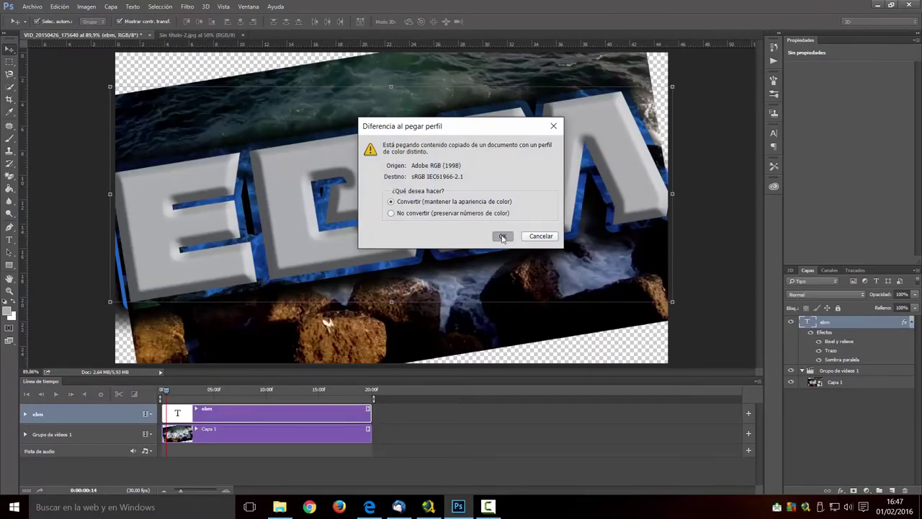
pyautogui.click(516, 216)
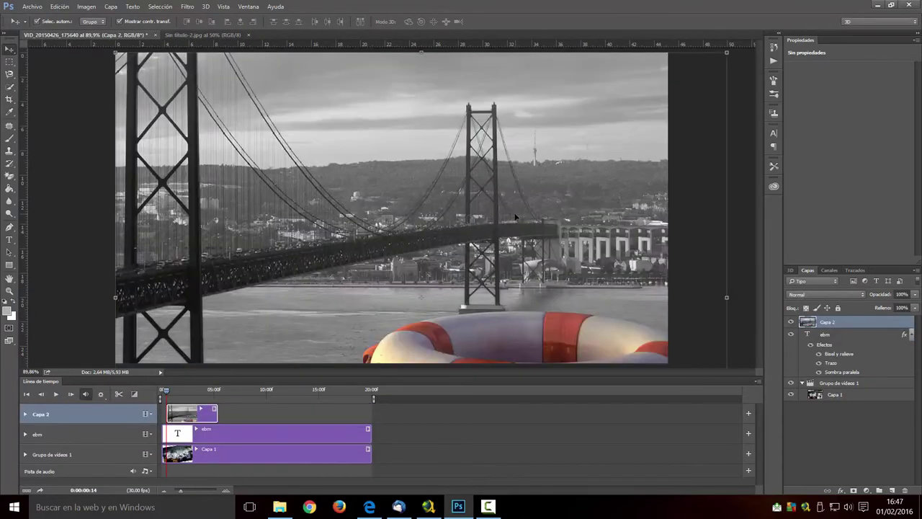
pyautogui.hotkey('ctrl', 't')
pyautogui.moveTo(115, 52); pyautogui.dragTo(125, 63)
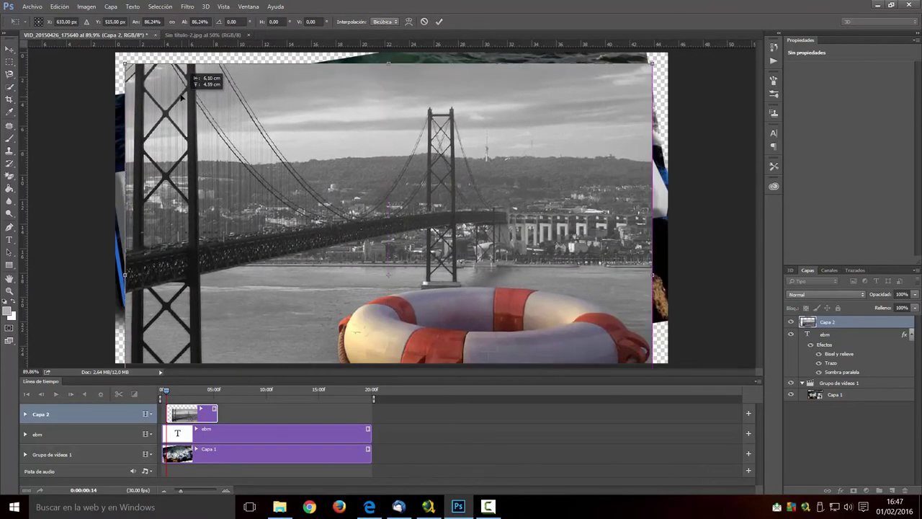
pyautogui.moveTo(182, 97); pyautogui.dragTo(141, 80)
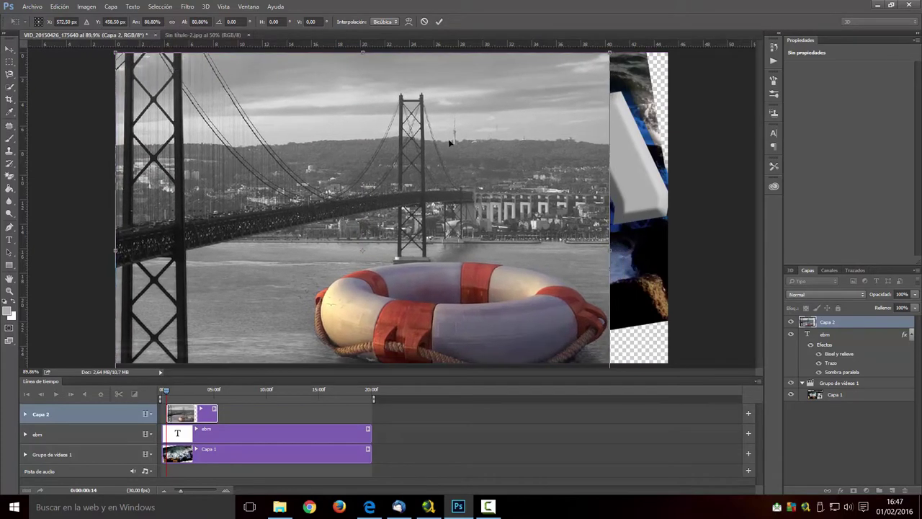
pyautogui.moveTo(609, 53); pyautogui.dragTo(687, 40)
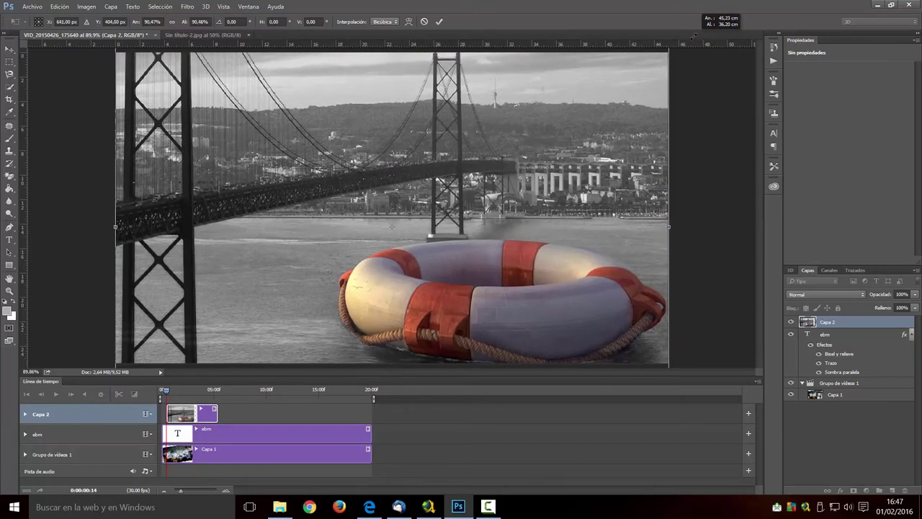
pyautogui.click(439, 23)
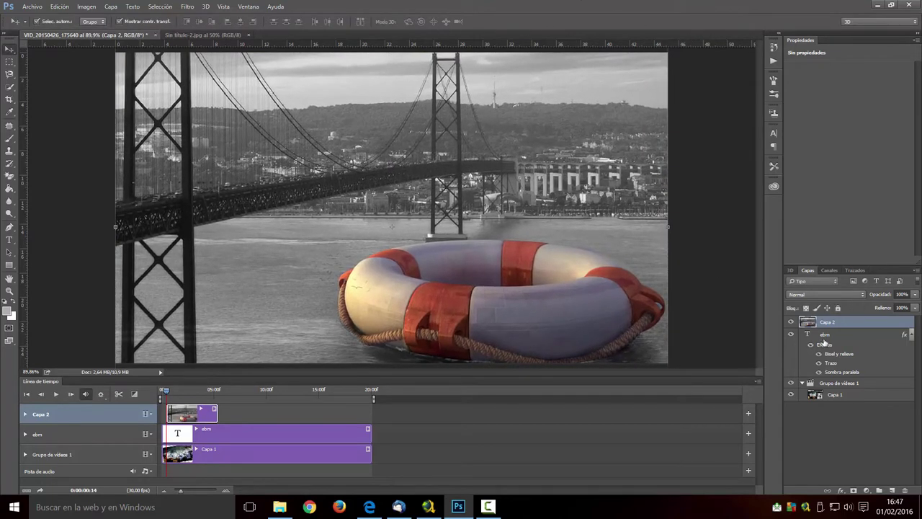
# Load the EBM letter outlines as a selection, then make Capa 2 active again
pyautogui.click(825, 335)
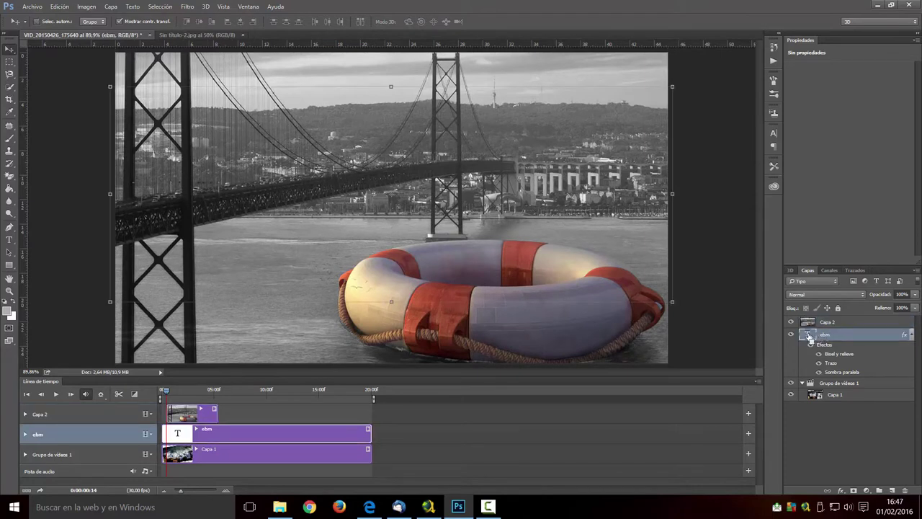
pyautogui.keyDown('ctrl'); pyautogui.click(808, 336); pyautogui.keyUp('ctrl')
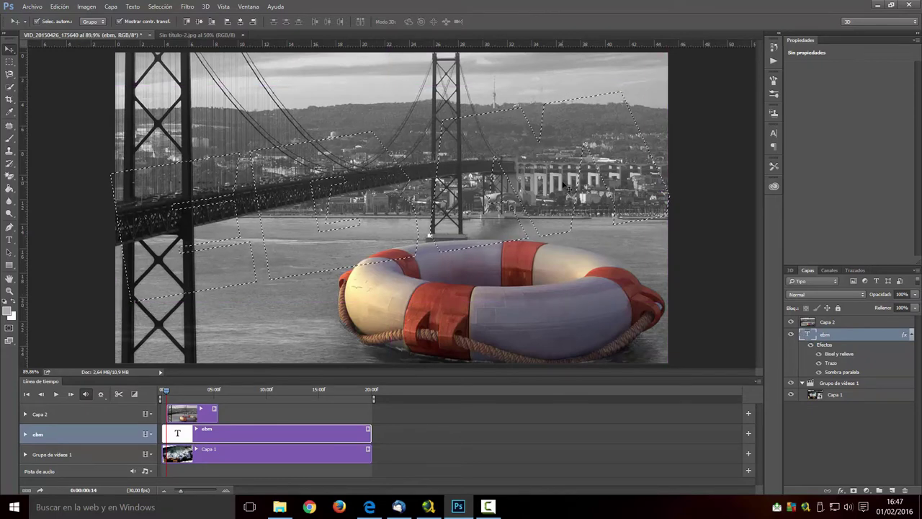
pyautogui.click(828, 322)
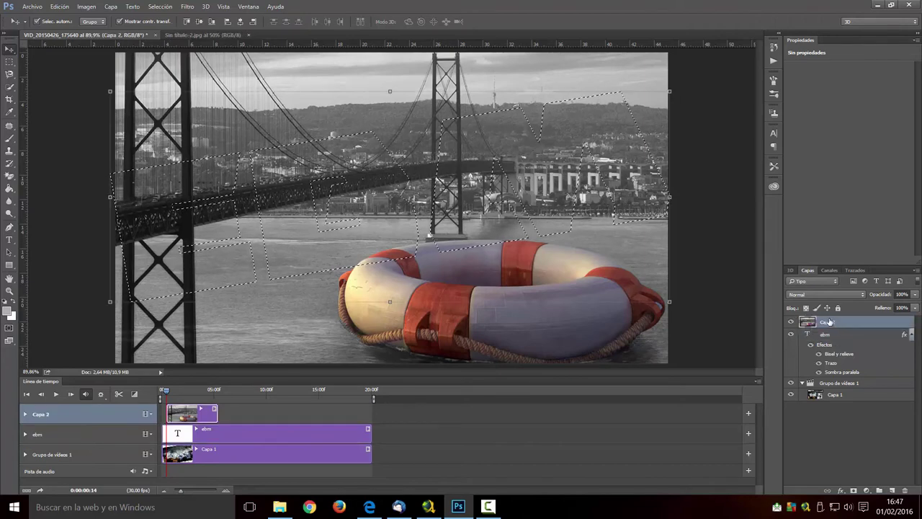
# Delete the letter shapes from Capa 2 and stretch its clip across the full 20-second timeline
pyautogui.press('Delete')
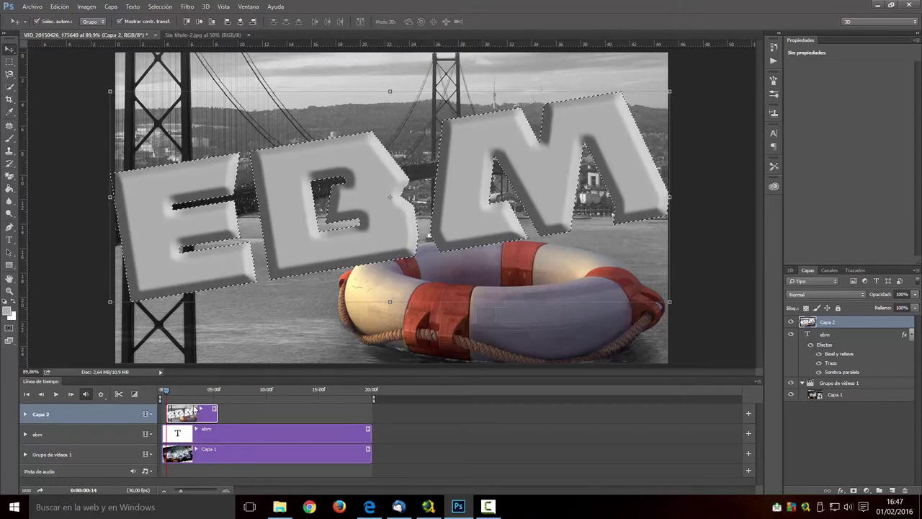
pyautogui.moveTo(193, 409); pyautogui.dragTo(189, 408)
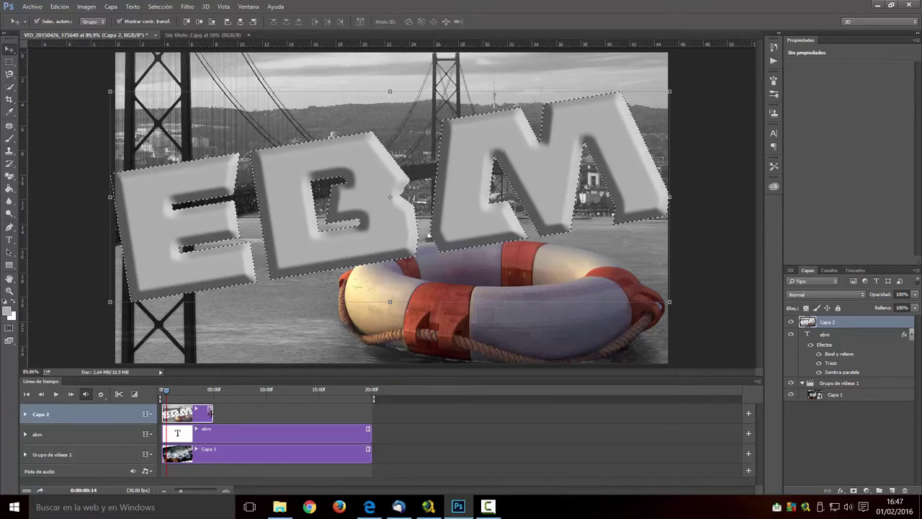
pyautogui.moveTo(211, 412); pyautogui.dragTo(370, 413)
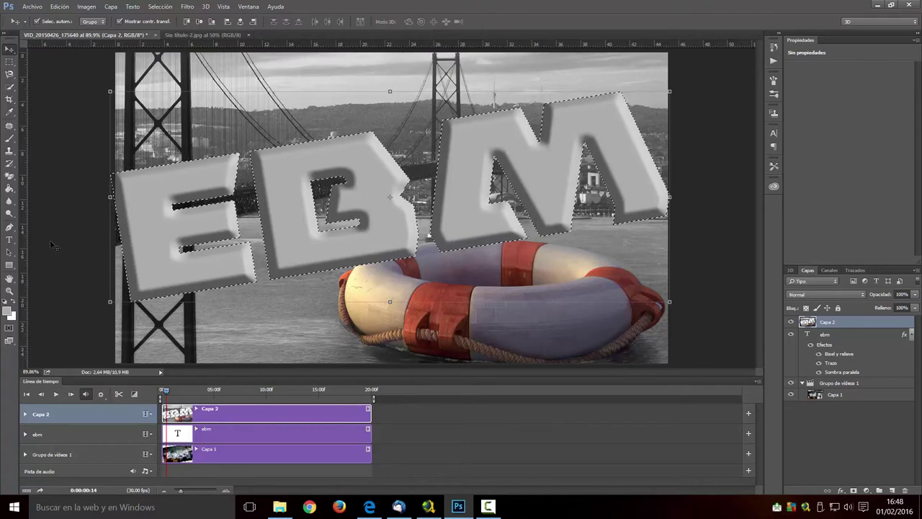
pyautogui.click(9, 176)
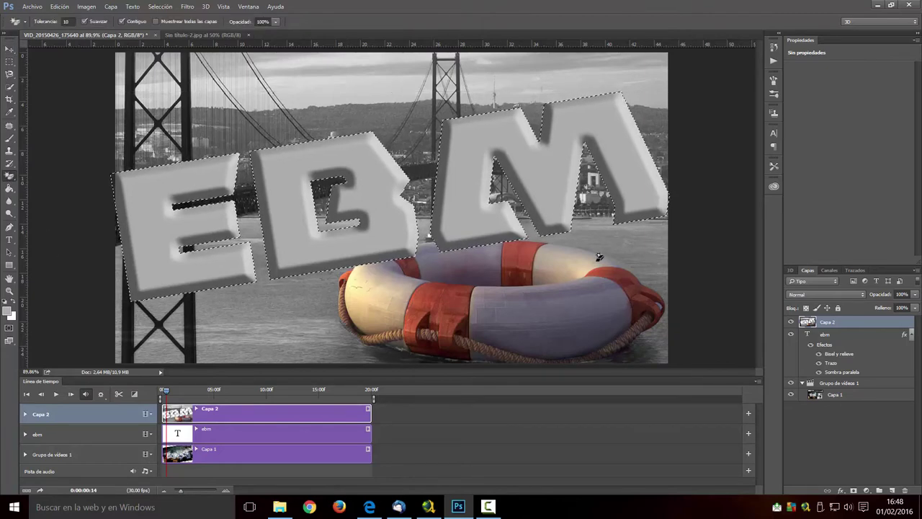
# Rasterize the ebm text layer, fill the E, B and M with texture, and preview the timeline
pyautogui.click(828, 336)
pyautogui.click(171, 184)
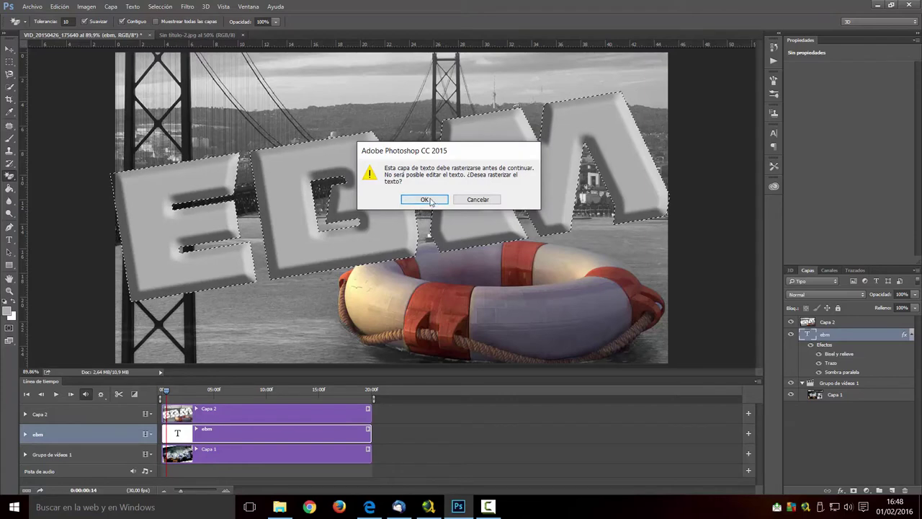
pyautogui.click(426, 200)
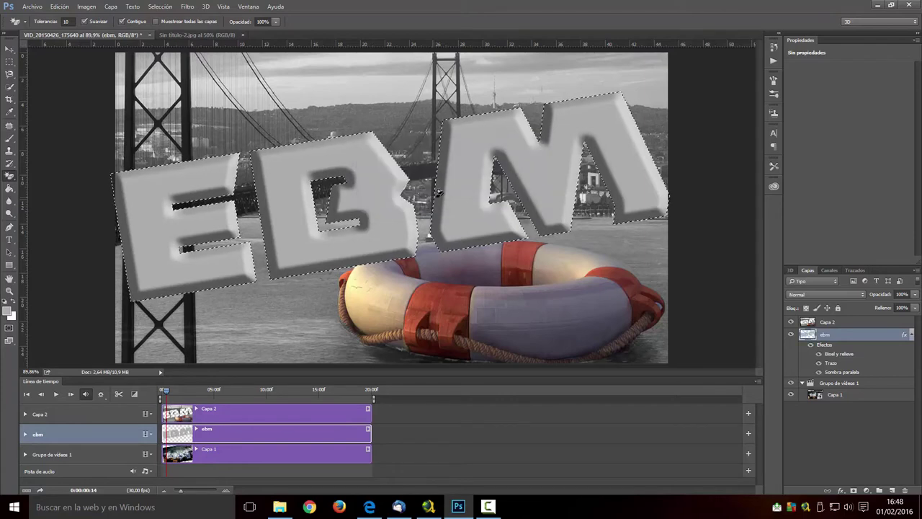
pyautogui.click(200, 178)
pyautogui.click(307, 165)
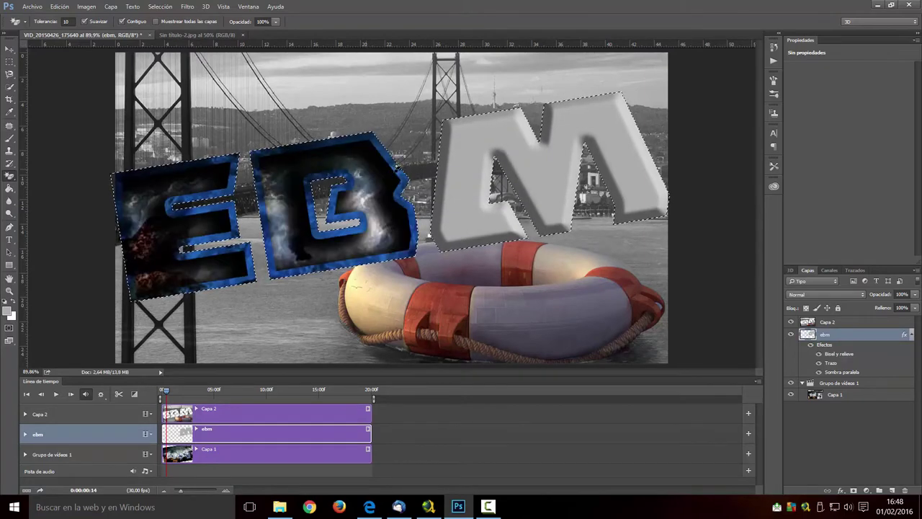
pyautogui.click(486, 140)
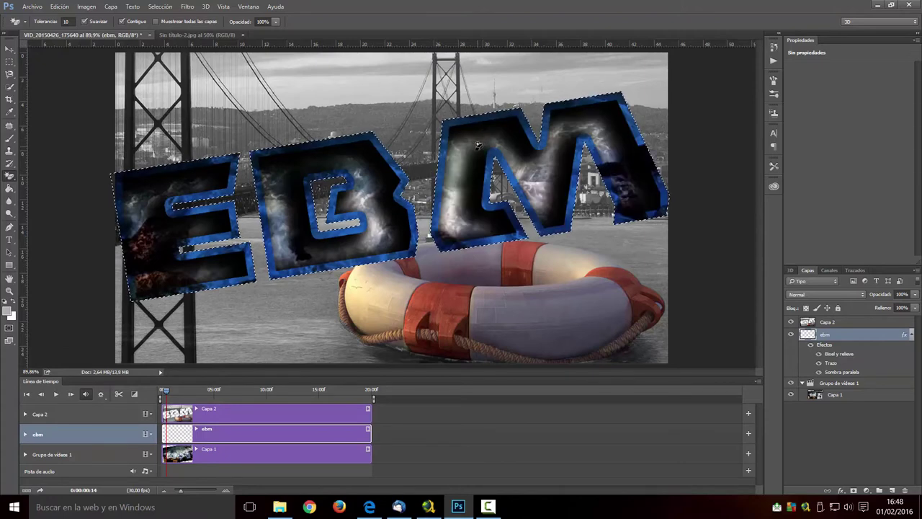
pyautogui.click(57, 395)
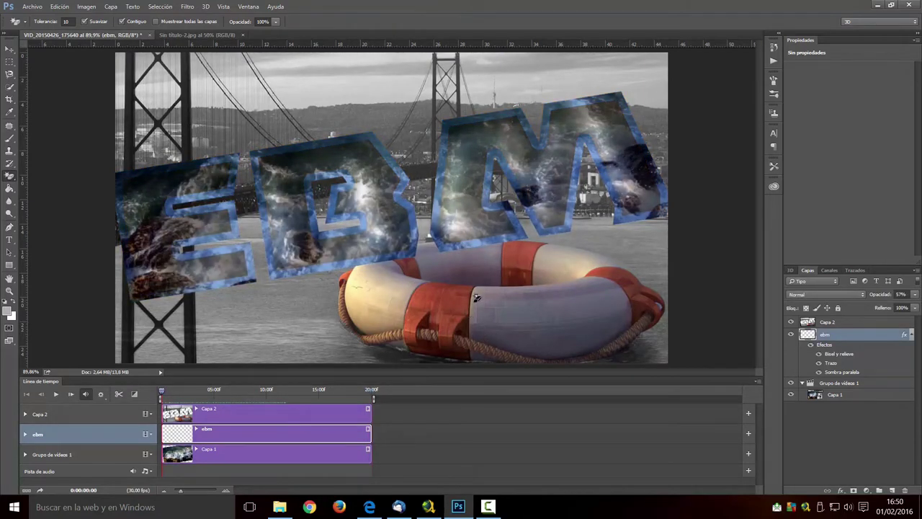
# Set the Render Video export format to H.264 MP4
pyautogui.click(39, 491)
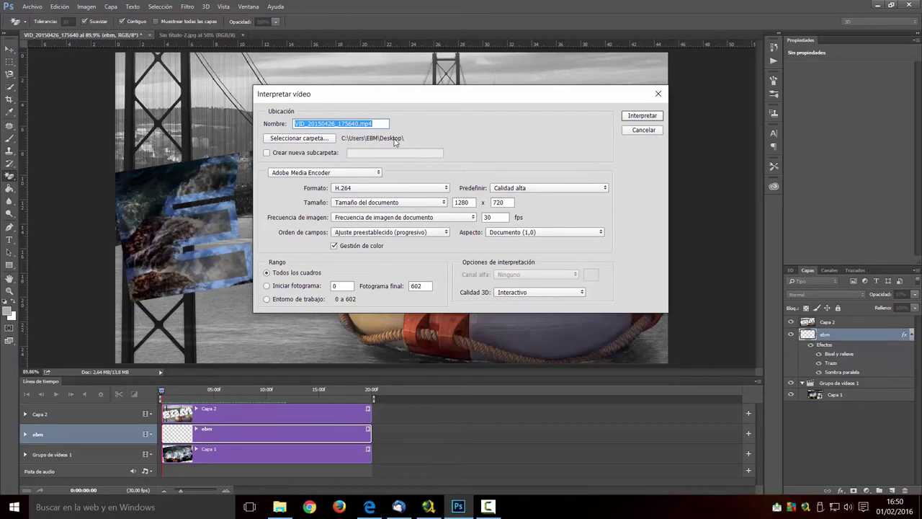
pyautogui.click(439, 189)
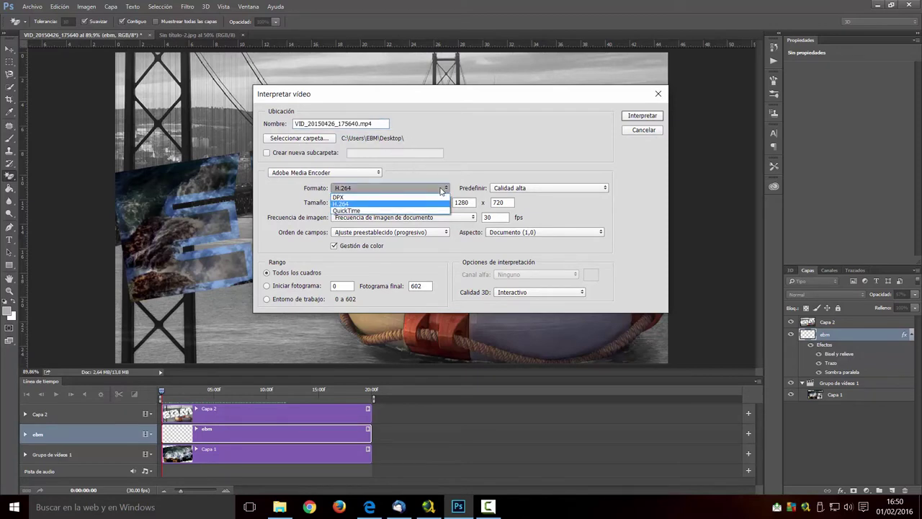
pyautogui.click(438, 197)
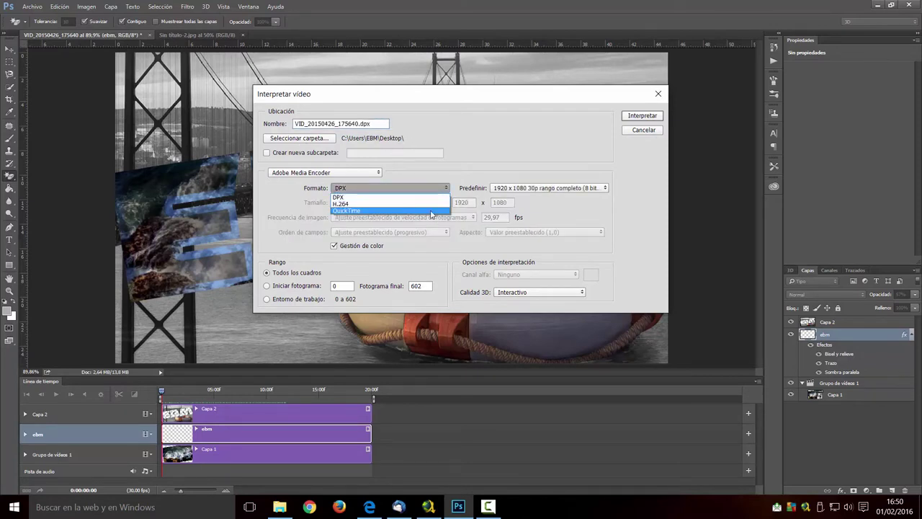
pyautogui.click(432, 211)
pyautogui.click(429, 188)
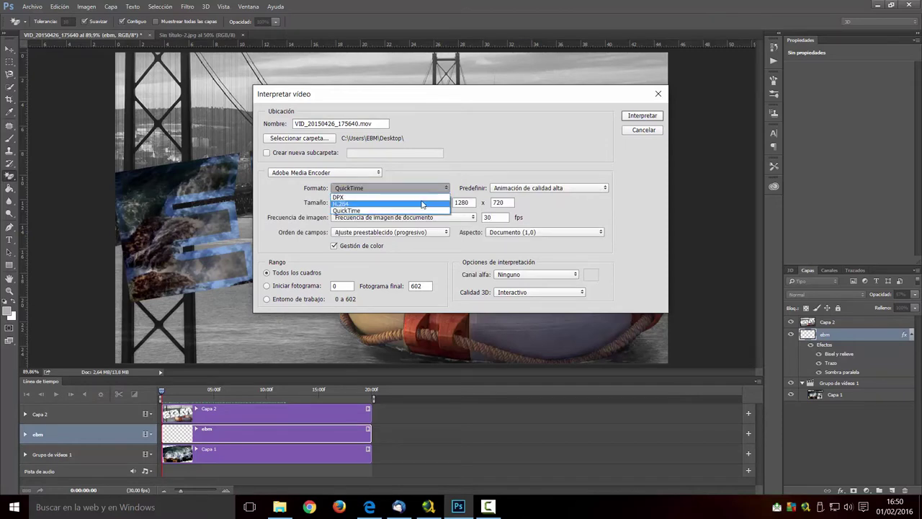
pyautogui.click(418, 196)
pyautogui.click(416, 188)
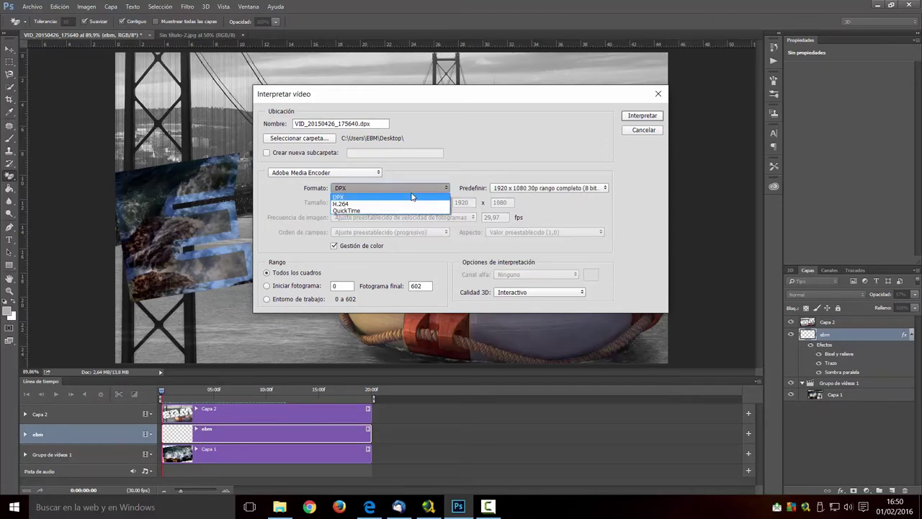
pyautogui.click(373, 205)
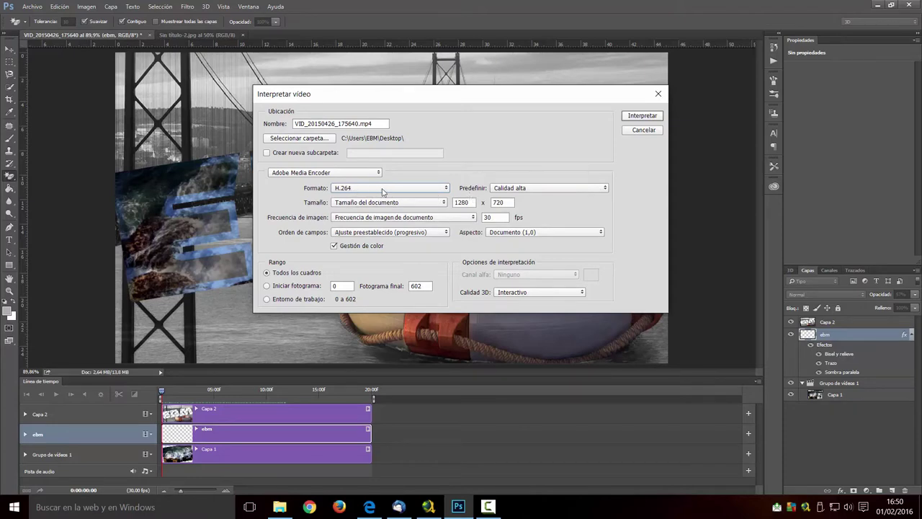
# Keep the Calidad alta quality preset and render VID_20150426_175640.mp4
pyautogui.click(607, 189)
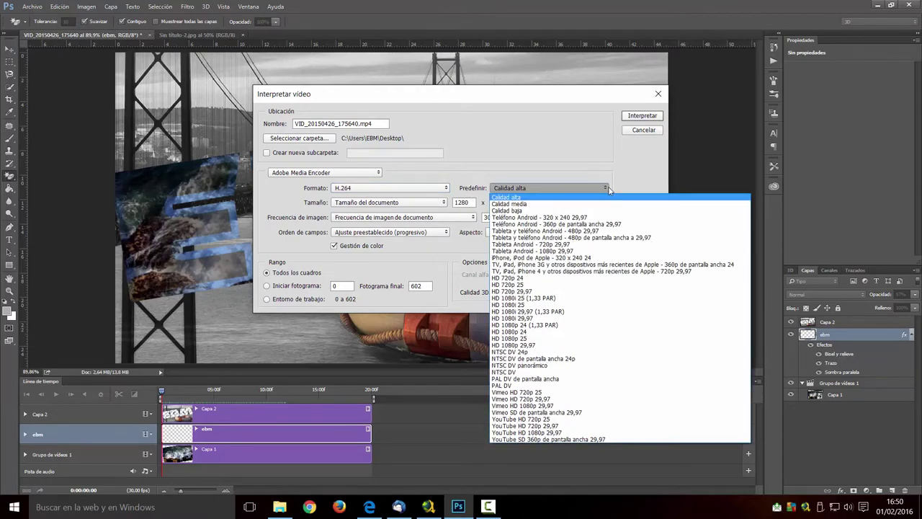
pyautogui.click(608, 189)
pyautogui.click(608, 188)
pyautogui.click(605, 189)
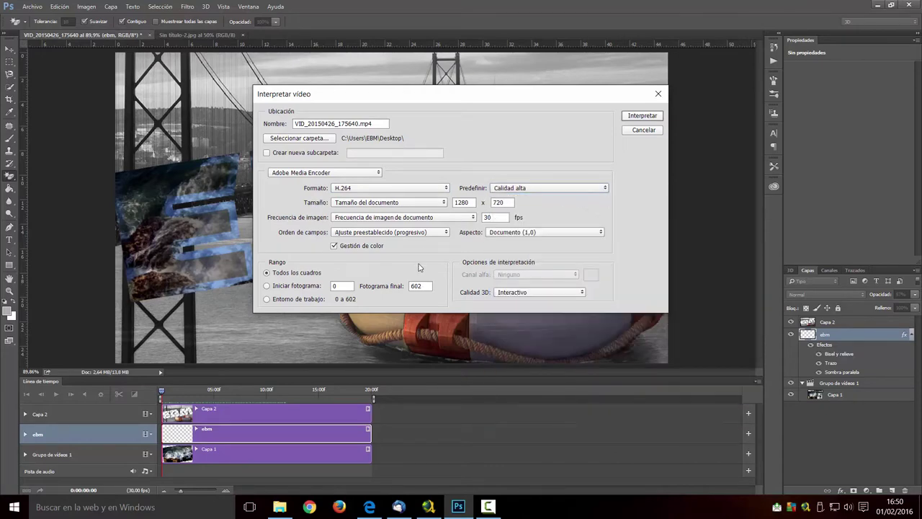
pyautogui.click(643, 117)
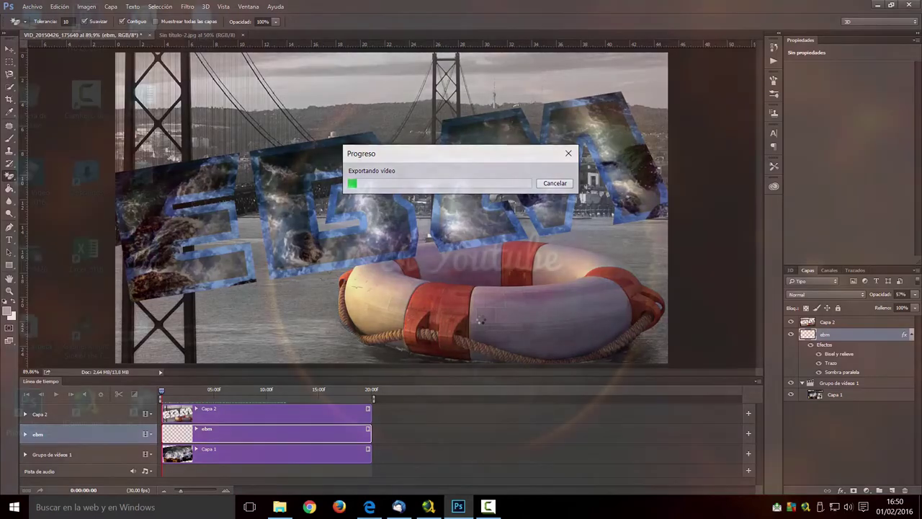
# Play the exported MP4 full screen in Windows Media Player at lower volume, skipping to 00:16
pyautogui.click(875, 5)
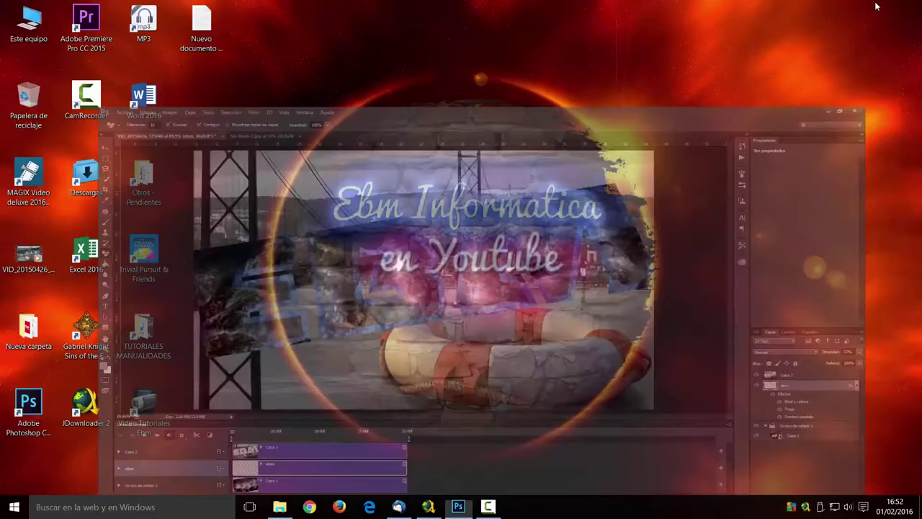
pyautogui.moveTo(29, 253)
pyautogui.mouseDown()
pyautogui.moveTo(344, 151)
pyautogui.moveTo(374, 103)
pyautogui.mouseUp()
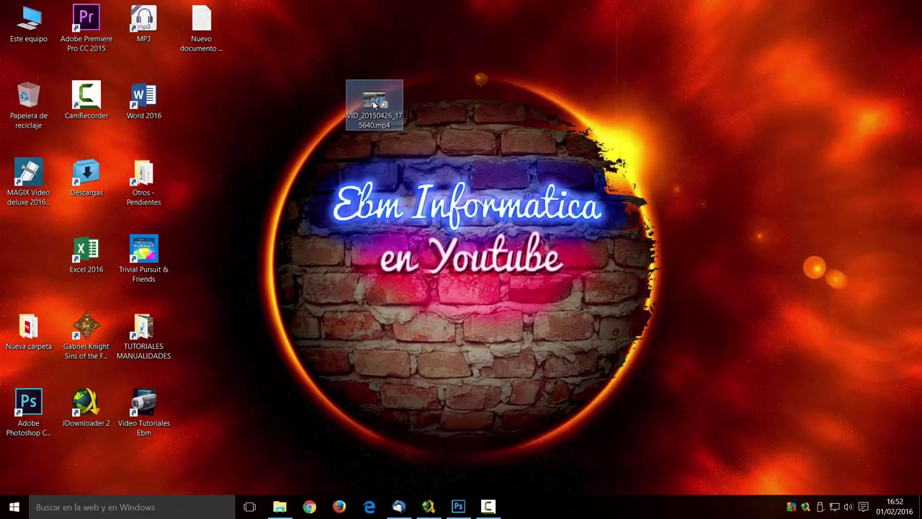
pyautogui.doubleClick(374, 103)
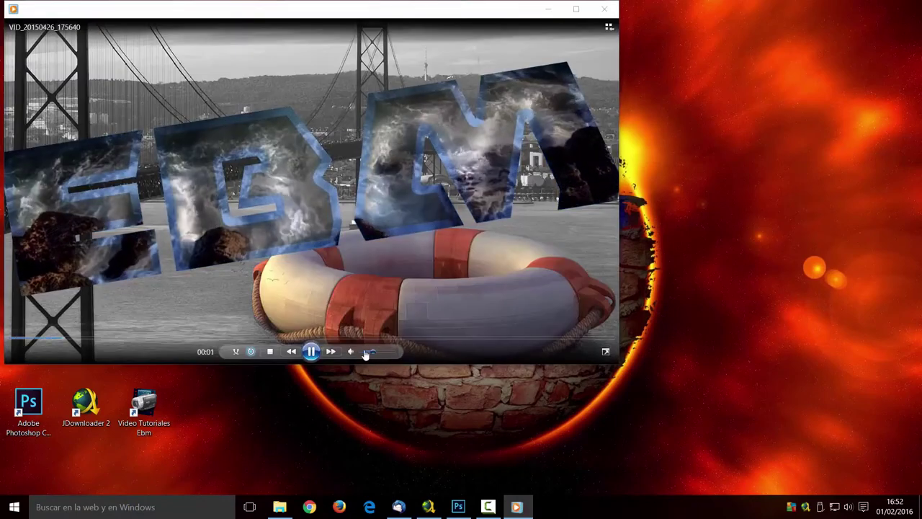
pyautogui.moveTo(371, 351); pyautogui.dragTo(365, 351)
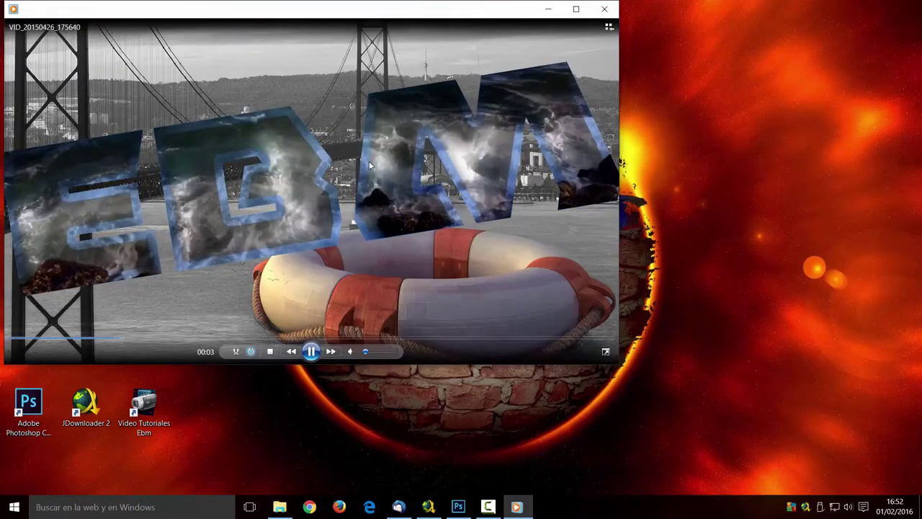
pyautogui.doubleClick(368, 164)
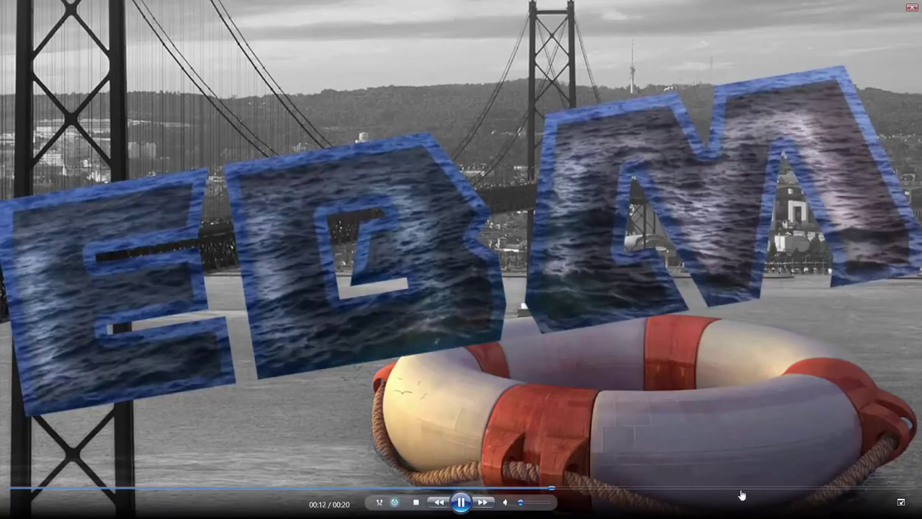
pyautogui.click(756, 489)
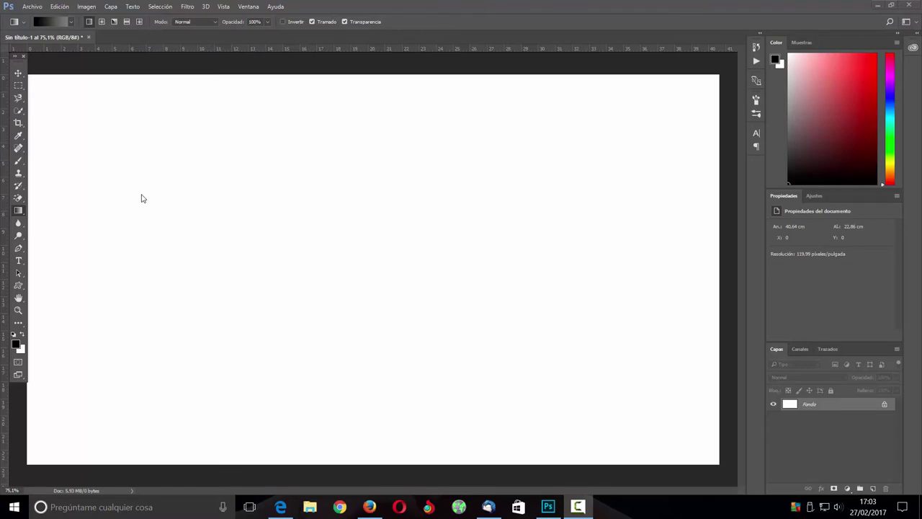
# Set up a linear black-to-grey (#808080) gradient with the Gradient tool
pyautogui.rightClick(19, 214)
pyautogui.click(71, 209)
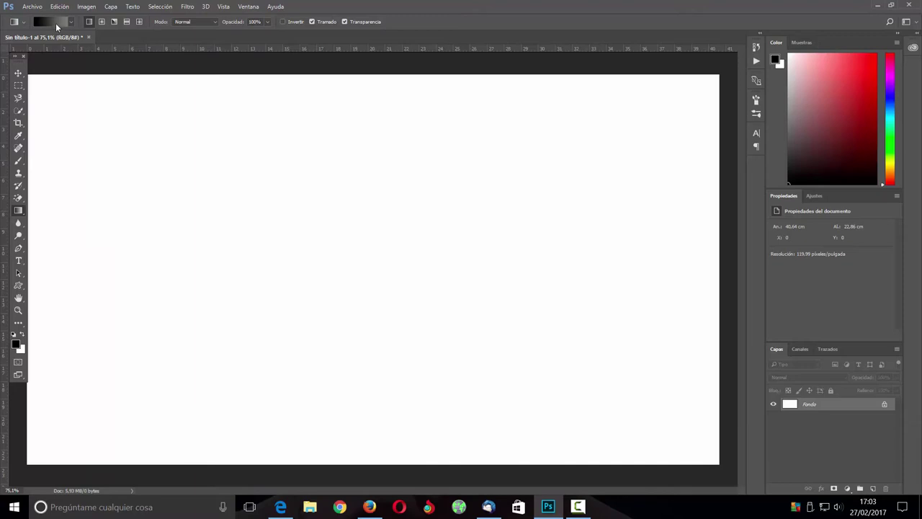
pyautogui.click(56, 23)
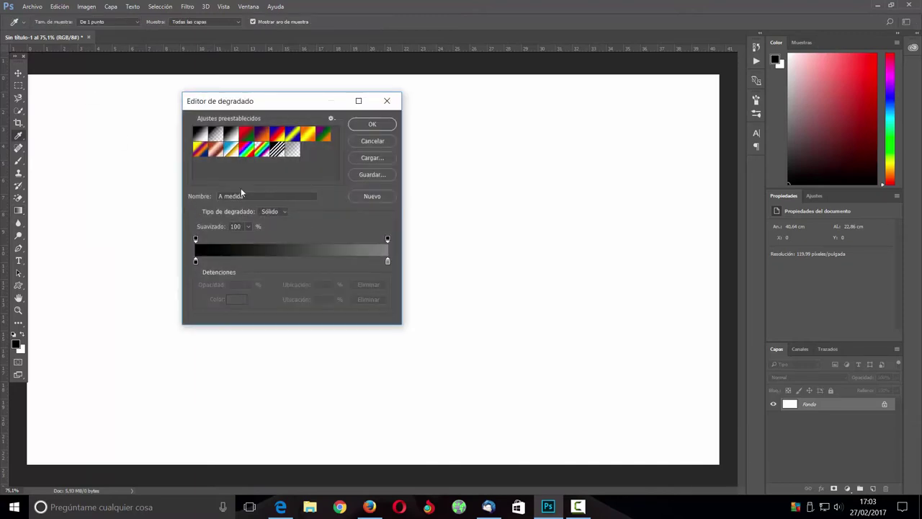
pyautogui.click(229, 136)
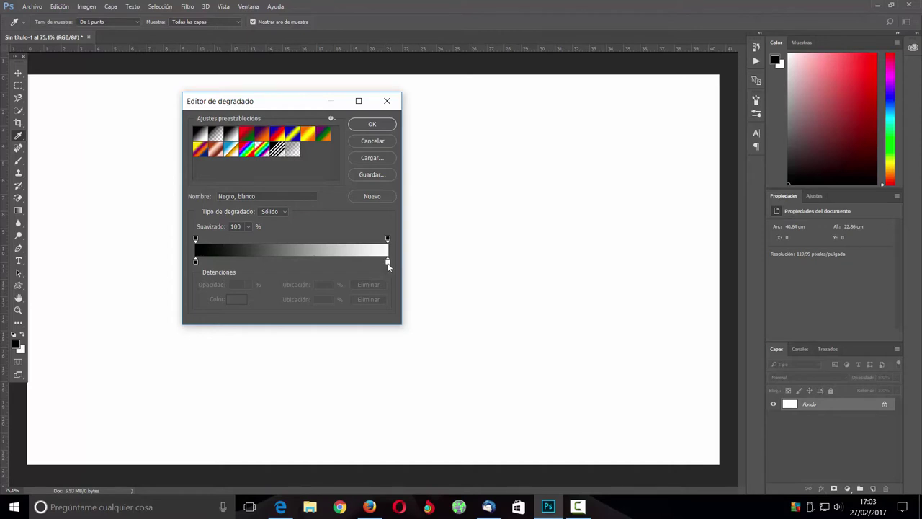
pyautogui.moveTo(388, 265)
pyautogui.mouseDown()
pyautogui.moveTo(360, 264)
pyautogui.moveTo(387, 264)
pyautogui.mouseUp()
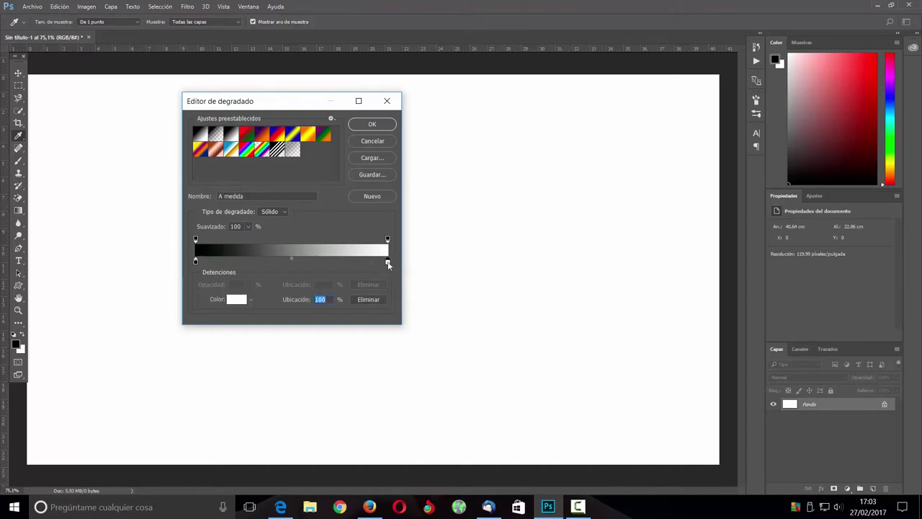
pyautogui.click(234, 301)
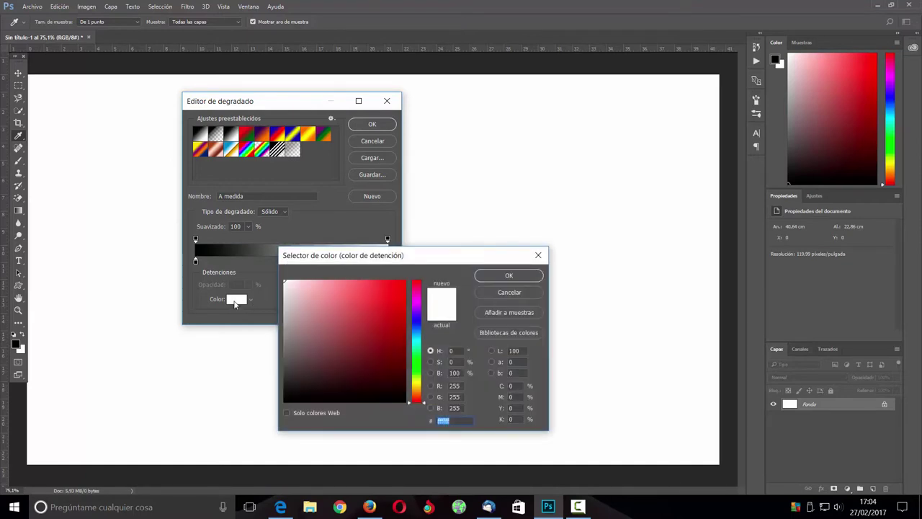
pyautogui.write('8')
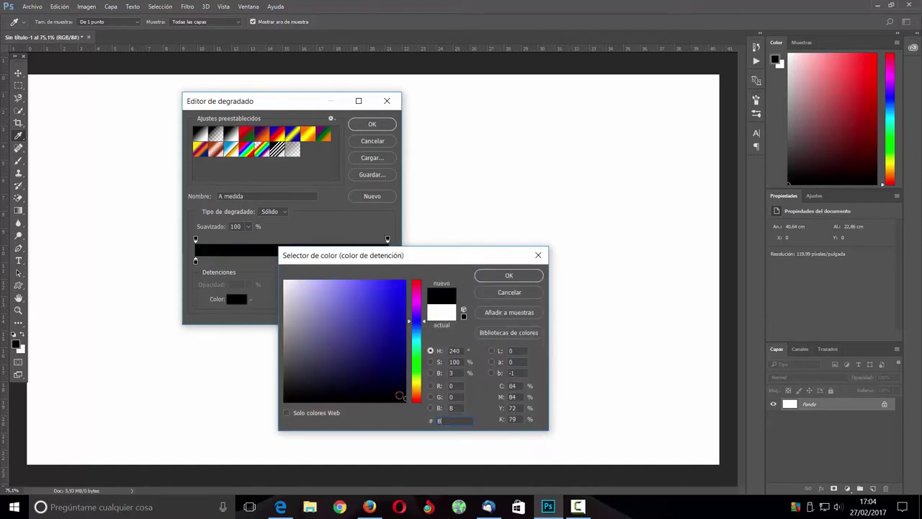
pyautogui.write('08080')
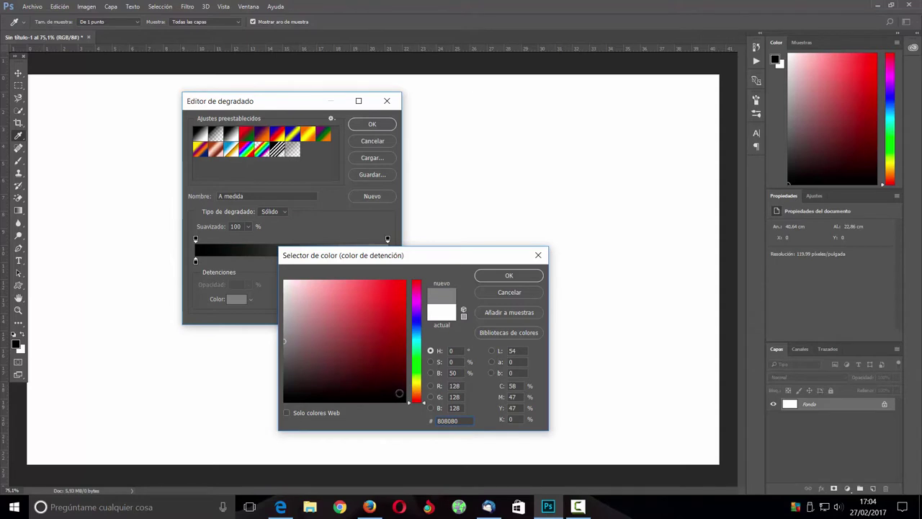
pyautogui.click(515, 272)
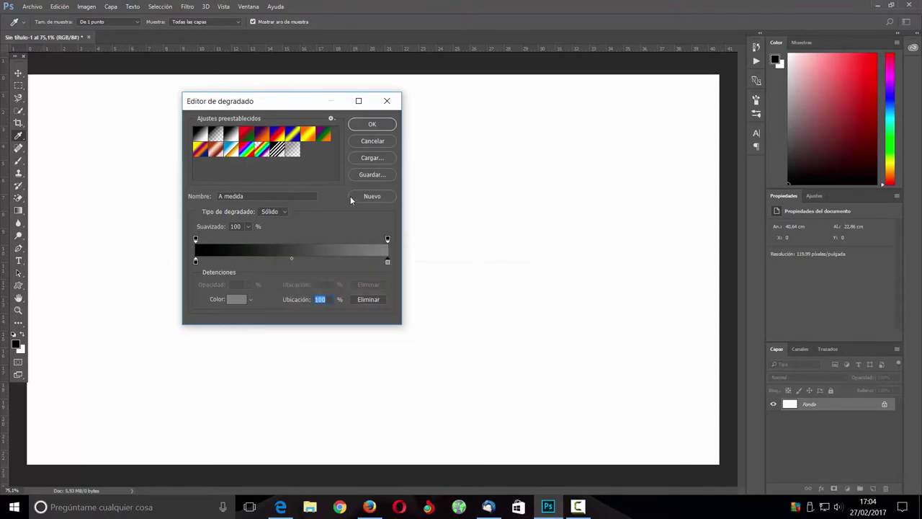
pyautogui.click(372, 125)
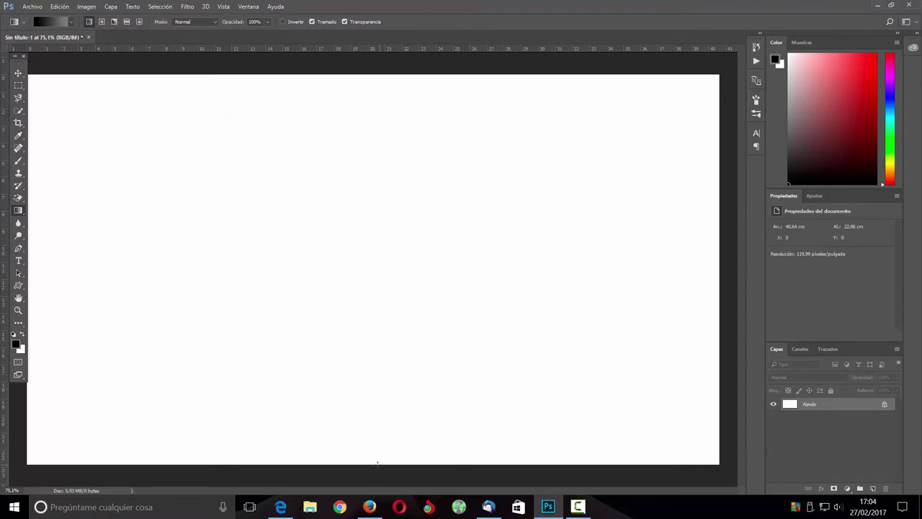
# Drag the gradient vertically across the canvas, grey at top fading to black at bottom
pyautogui.moveTo(378, 461); pyautogui.dragTo(380, 364)
pyautogui.moveTo(374, 333)
pyautogui.mouseDown()
pyautogui.moveTo(350, 144)
pyautogui.moveTo(353, 67)
pyautogui.mouseUp()
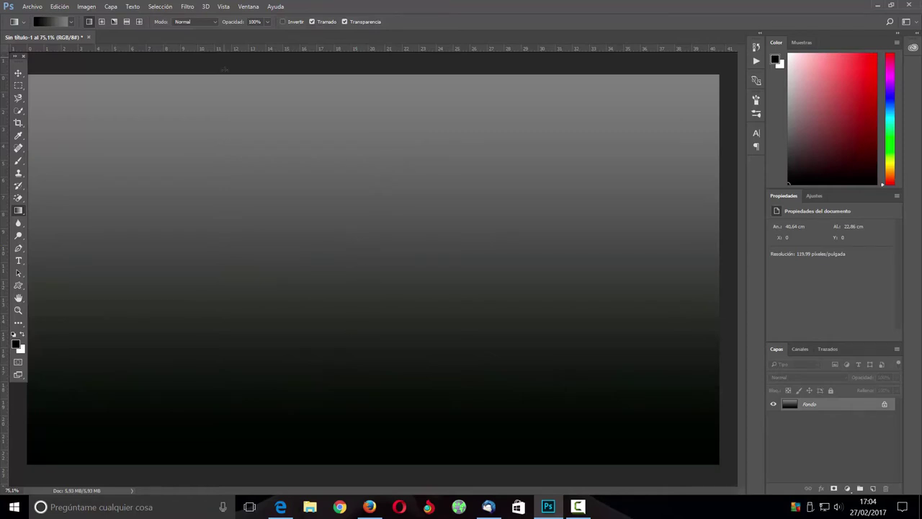
pyautogui.click(187, 7)
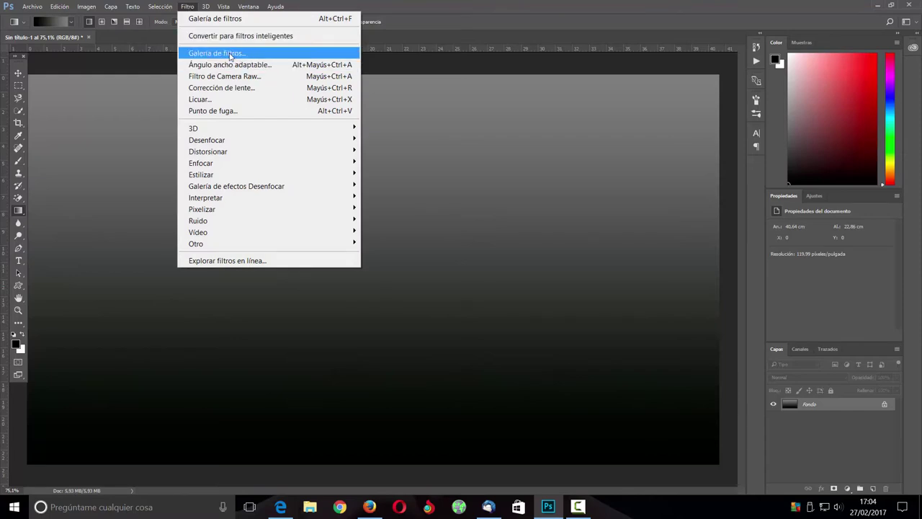
# Apply Texturizar with Arenisca texture, Escala 100, Relieve 2 and Superior lighting
pyautogui.click(229, 54)
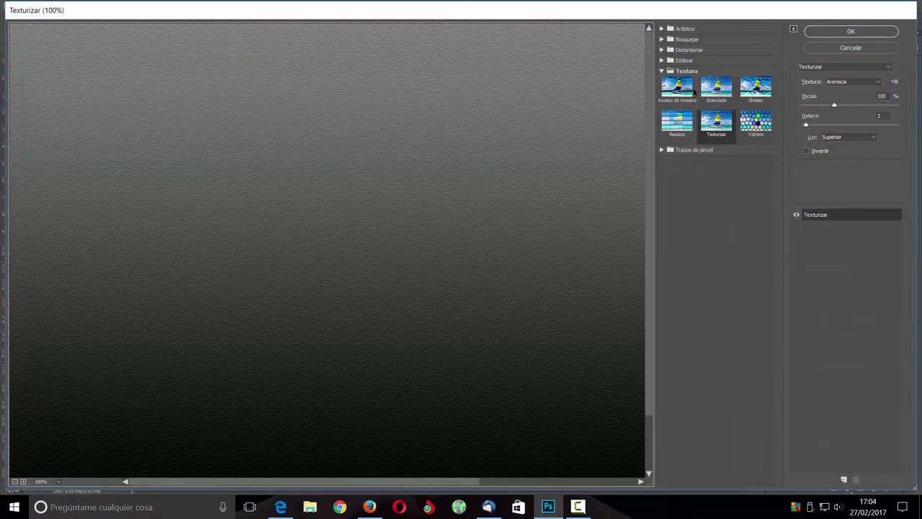
pyautogui.click(686, 72)
pyautogui.click(685, 72)
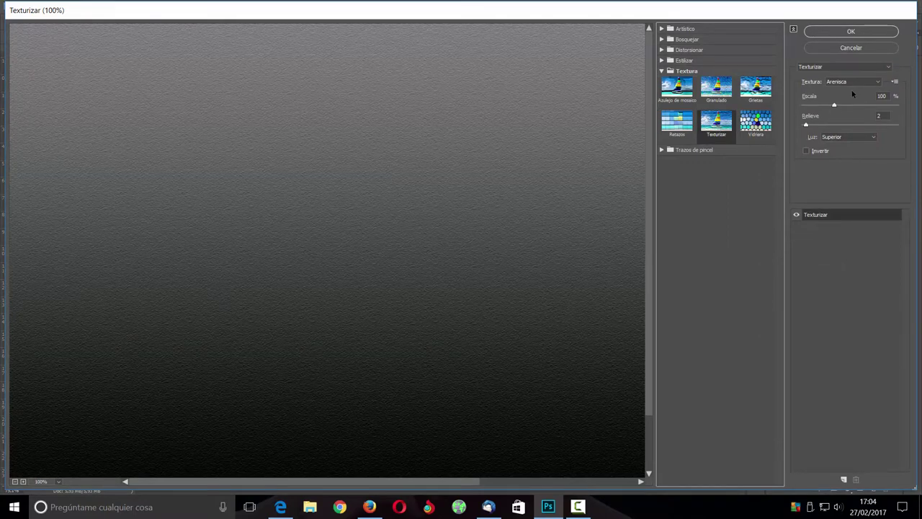
pyautogui.click(877, 83)
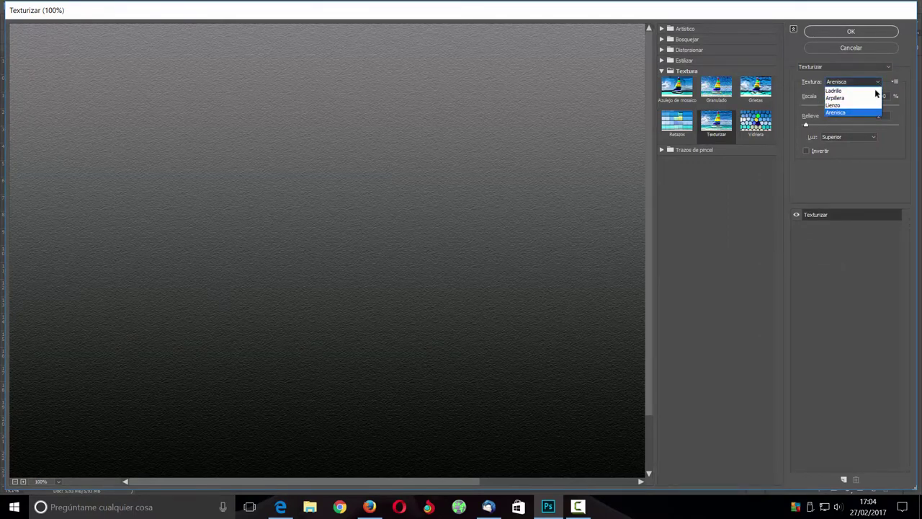
pyautogui.click(850, 114)
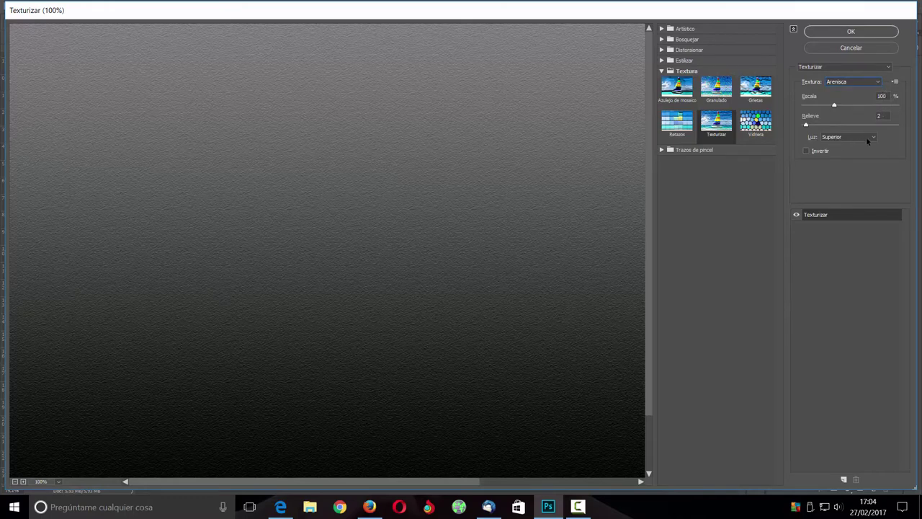
pyautogui.click(872, 138)
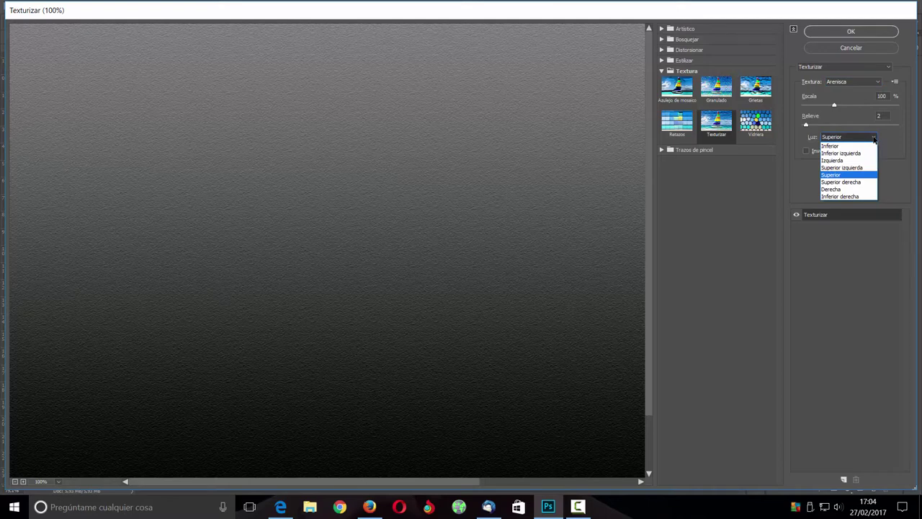
pyautogui.click(859, 176)
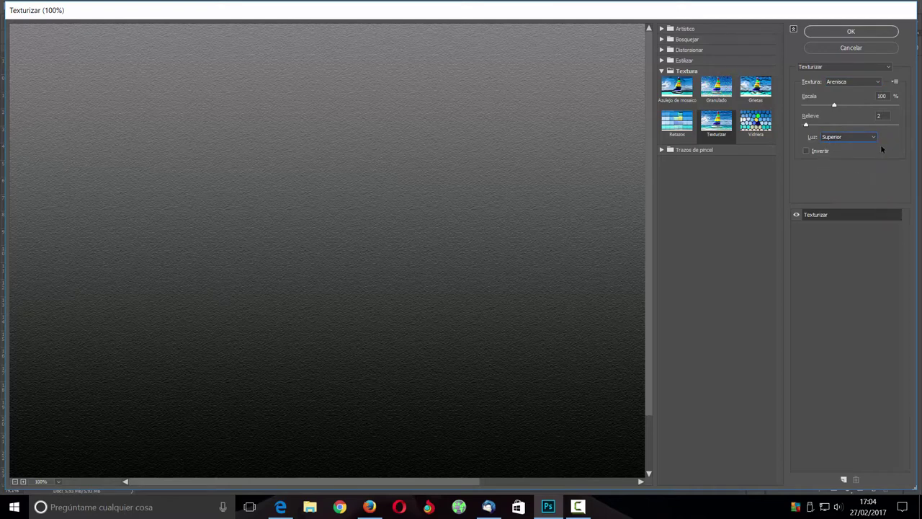
pyautogui.click(848, 33)
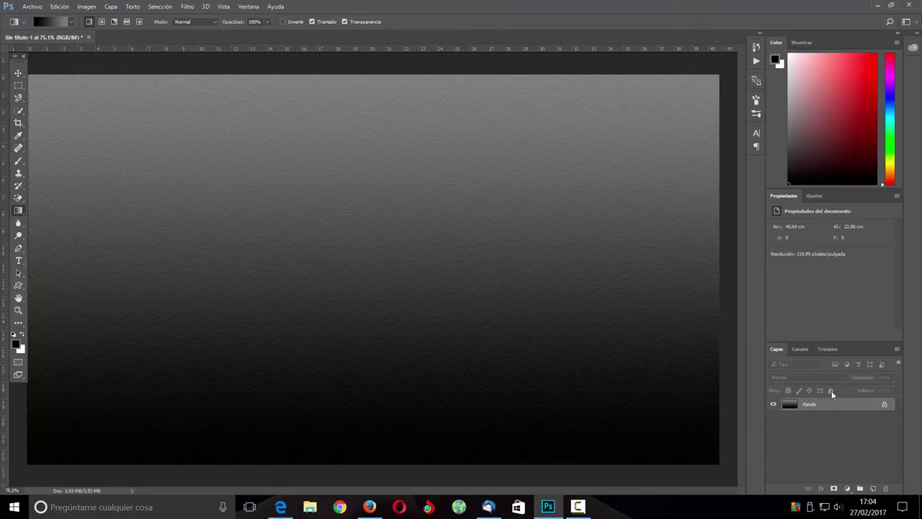
# Convert Fondo to Capa 0 and give it a 100 px black inside stroke at 100% opacity
pyautogui.doubleClick(846, 407)
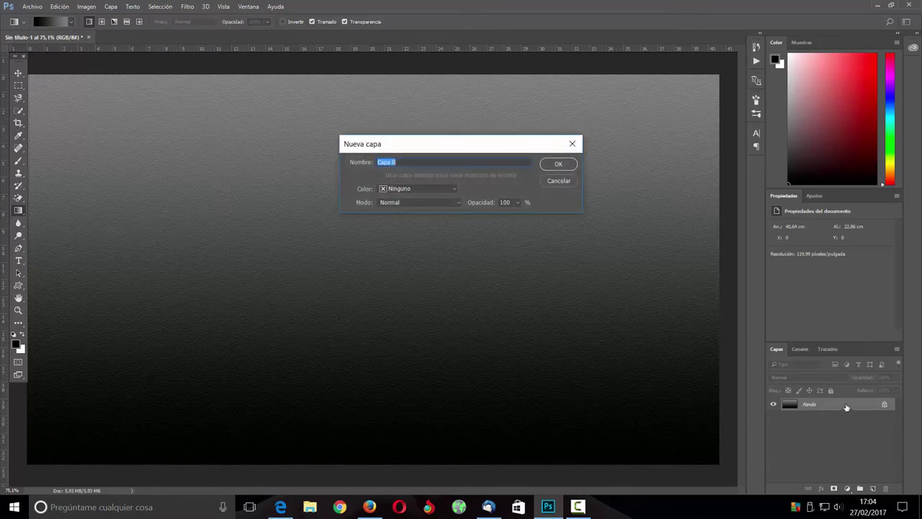
pyautogui.click(560, 164)
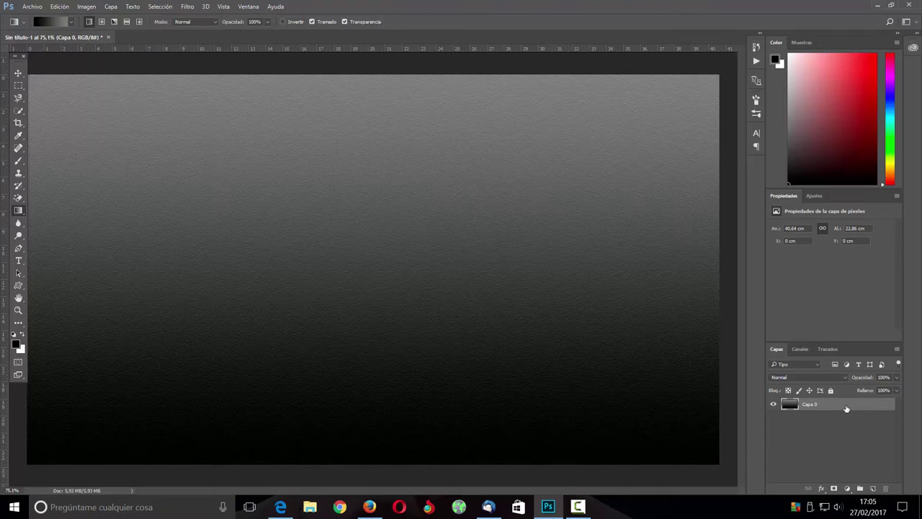
pyautogui.doubleClick(847, 407)
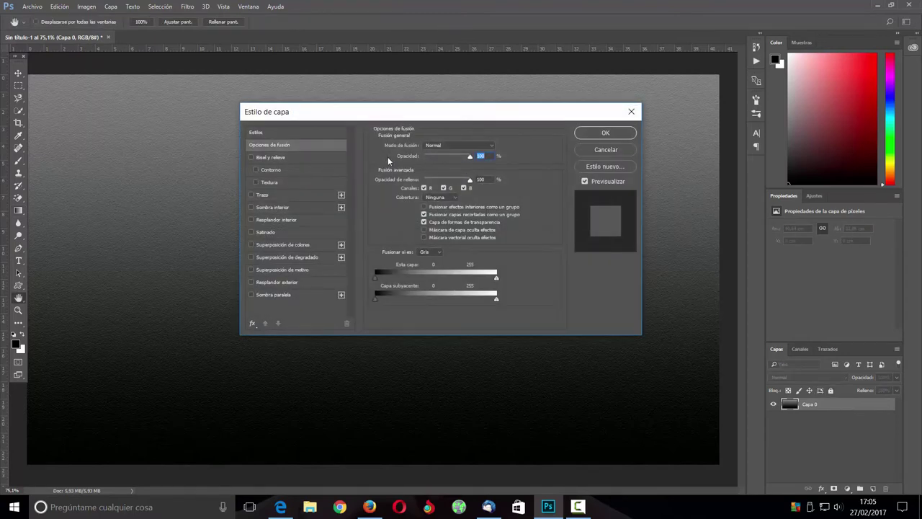
pyautogui.click(260, 195)
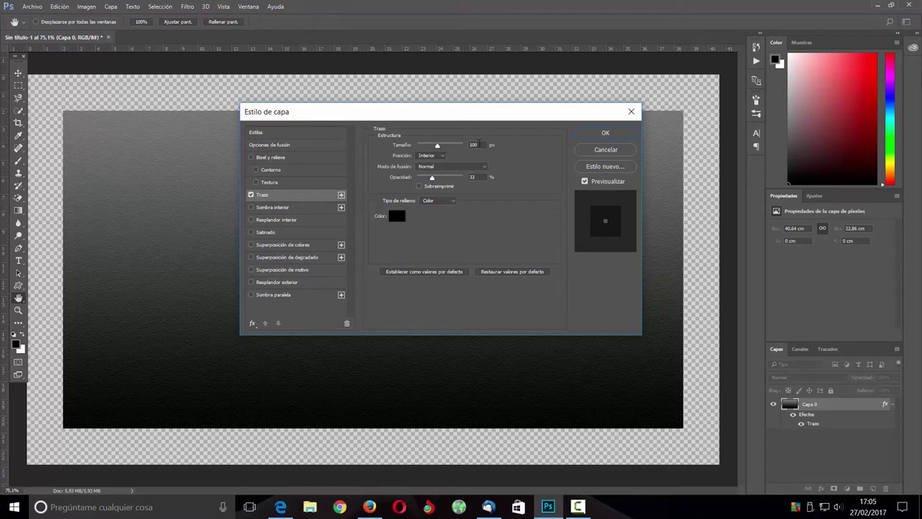
pyautogui.click(441, 155)
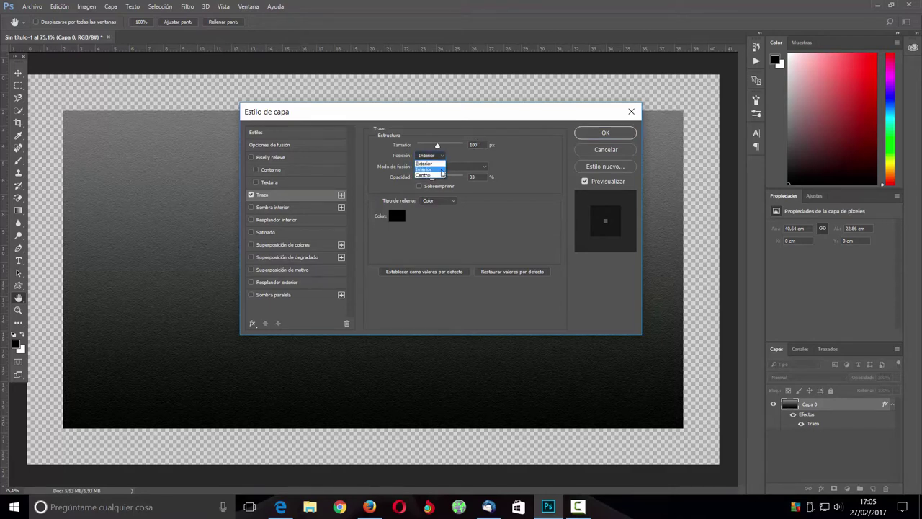
pyautogui.click(441, 170)
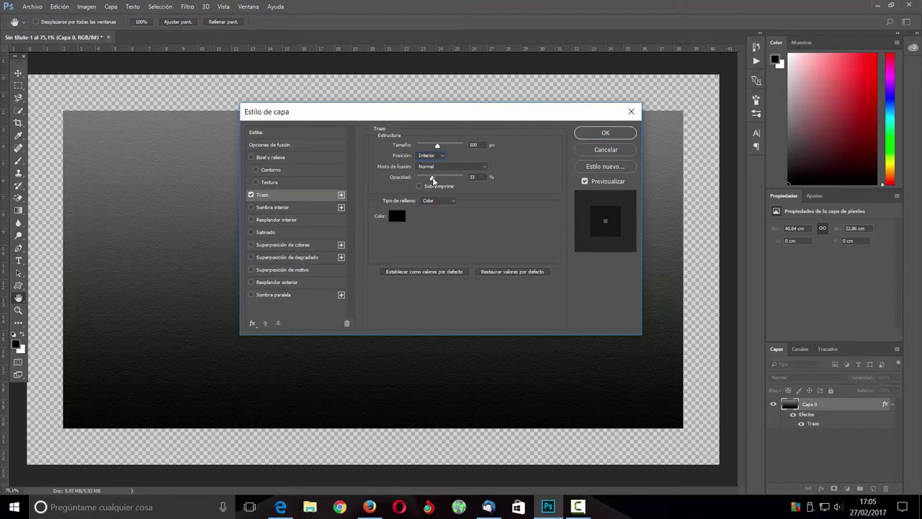
pyautogui.moveTo(432, 177); pyautogui.dragTo(476, 182)
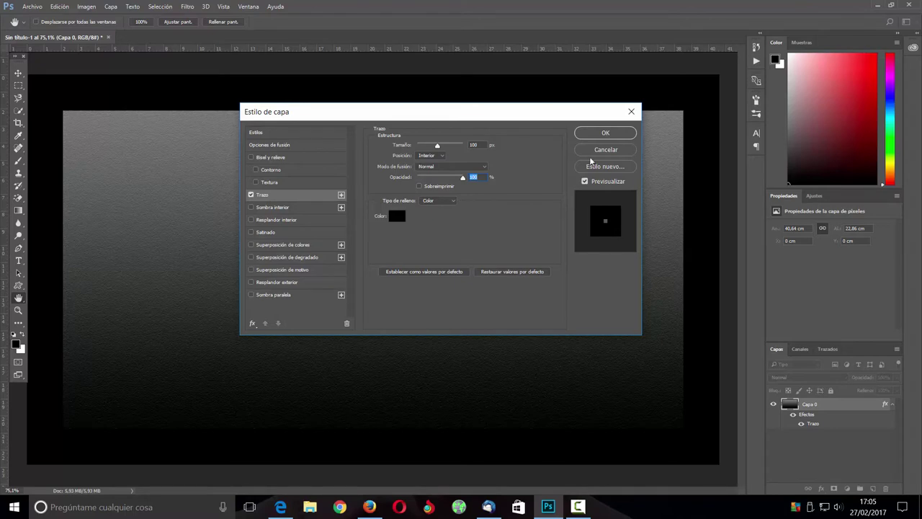
pyautogui.click(614, 135)
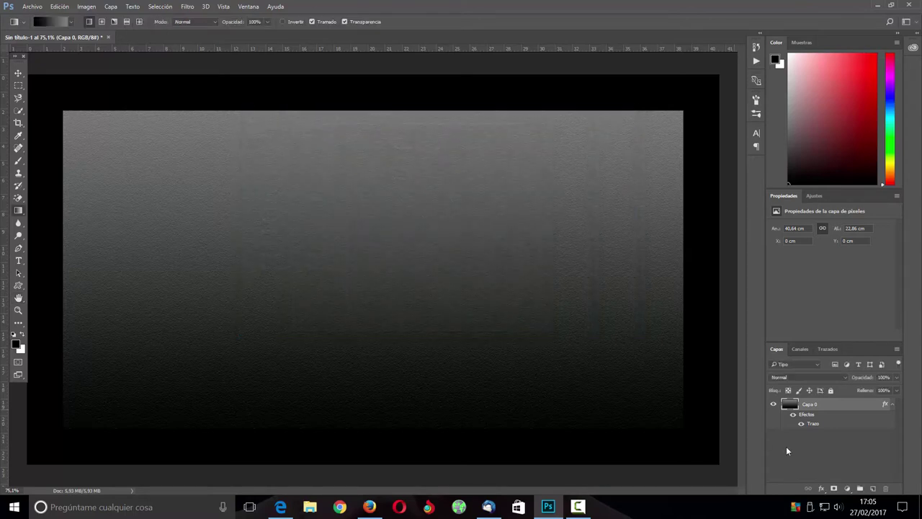
# Give Capa 0 an inner glow: Subexposición lineal, 15% opacity, Borde source, Retraer, size 100
pyautogui.doubleClick(829, 408)
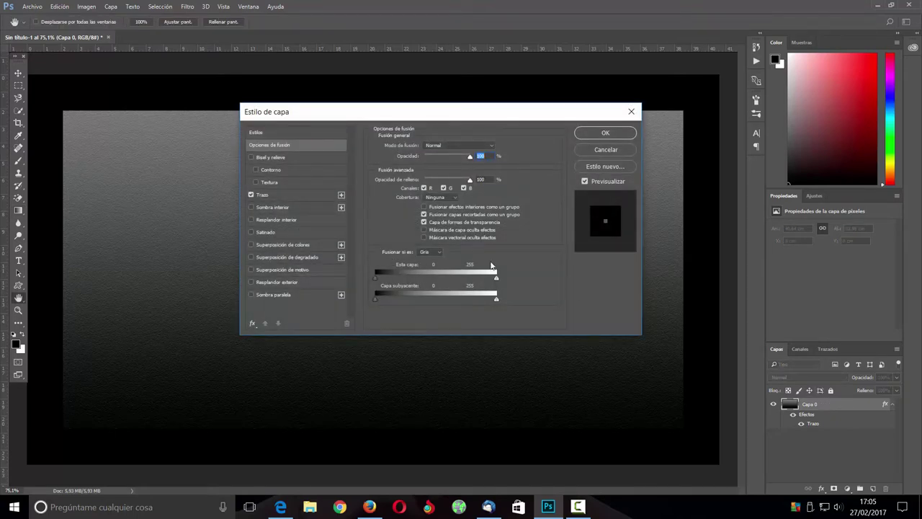
pyautogui.click(265, 220)
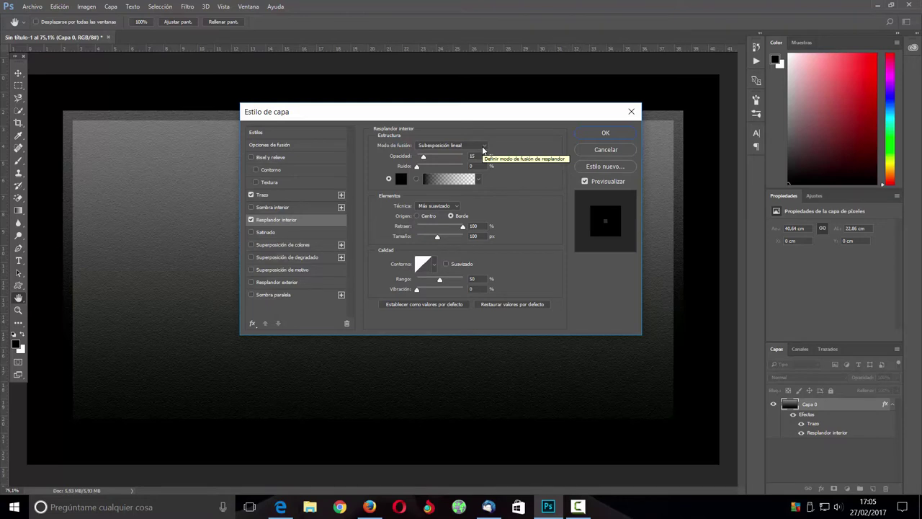
pyautogui.click(482, 147)
pyautogui.click(471, 190)
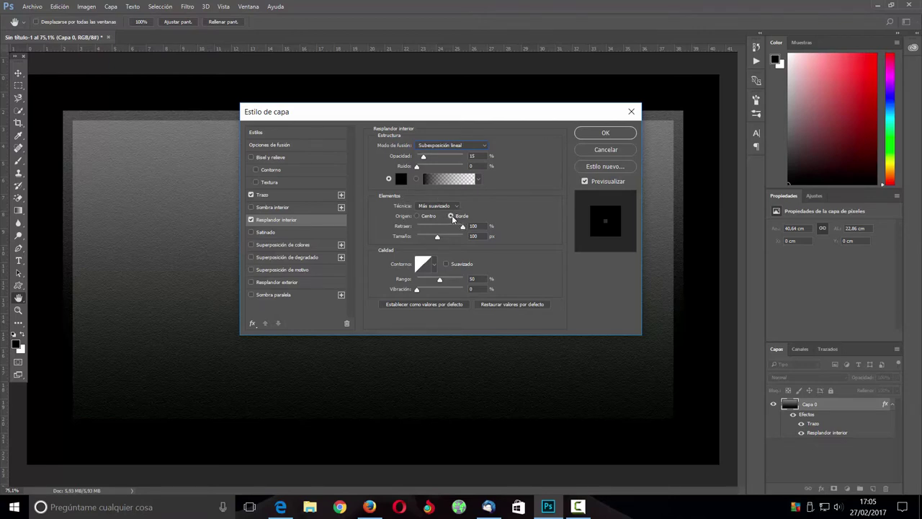
pyautogui.doubleClick(476, 226)
pyautogui.doubleClick(473, 235)
pyautogui.click(605, 133)
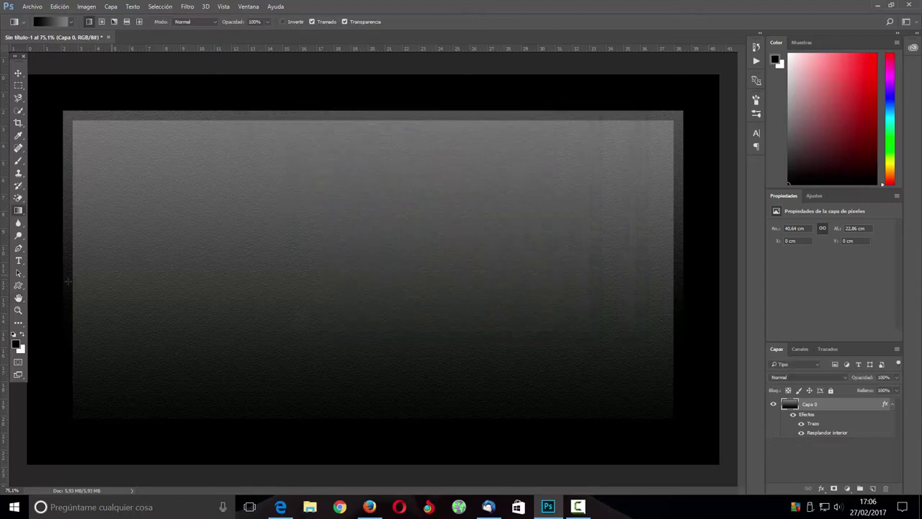
# Select the custom shape tool and replace its shapes with the Formas shape set
pyautogui.moveTo(20, 284); pyautogui.dragTo(65, 333)
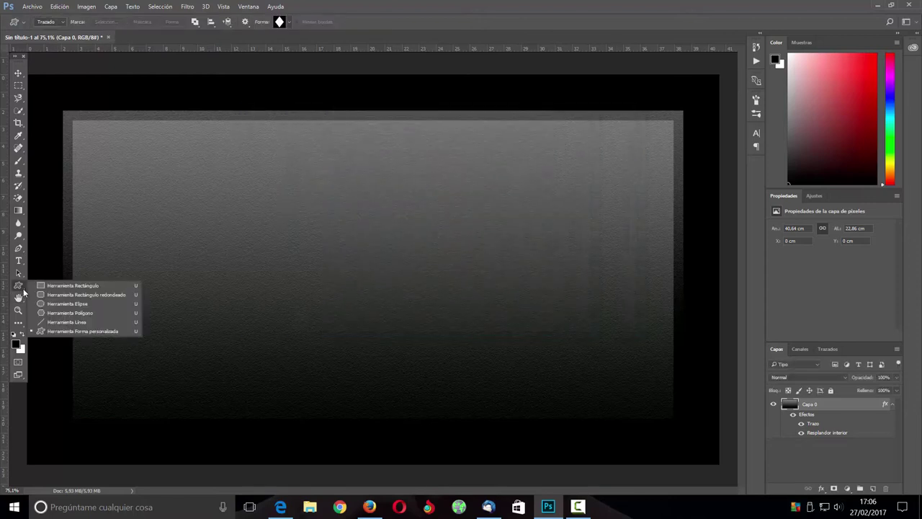
pyautogui.click(71, 332)
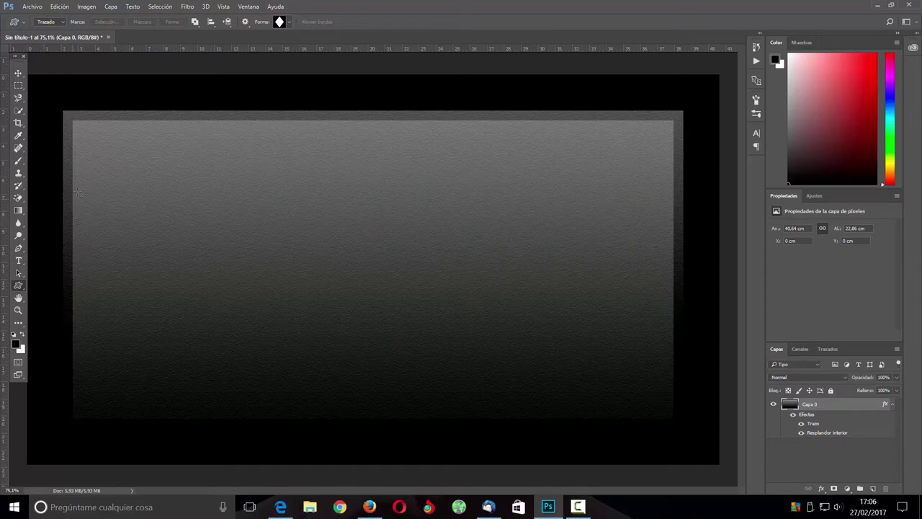
pyautogui.click(289, 21)
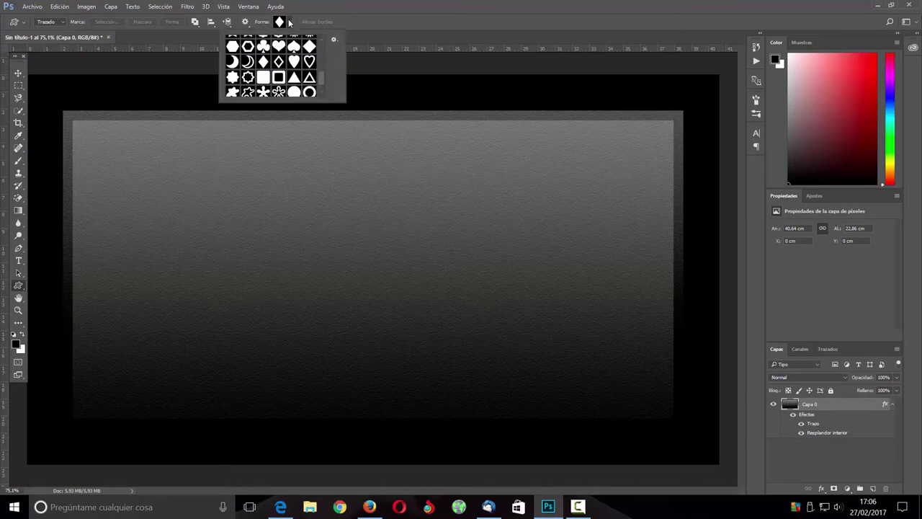
pyautogui.moveTo(324, 76); pyautogui.dragTo(327, 74)
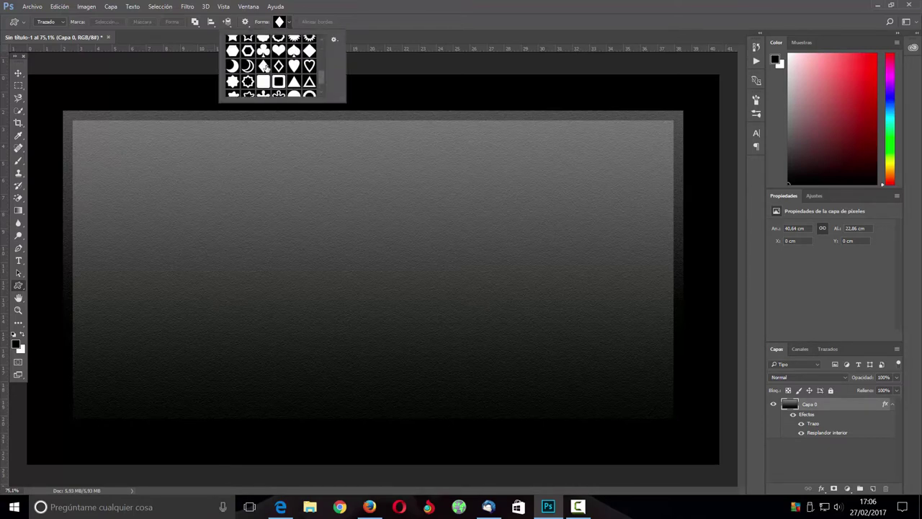
pyautogui.click(334, 40)
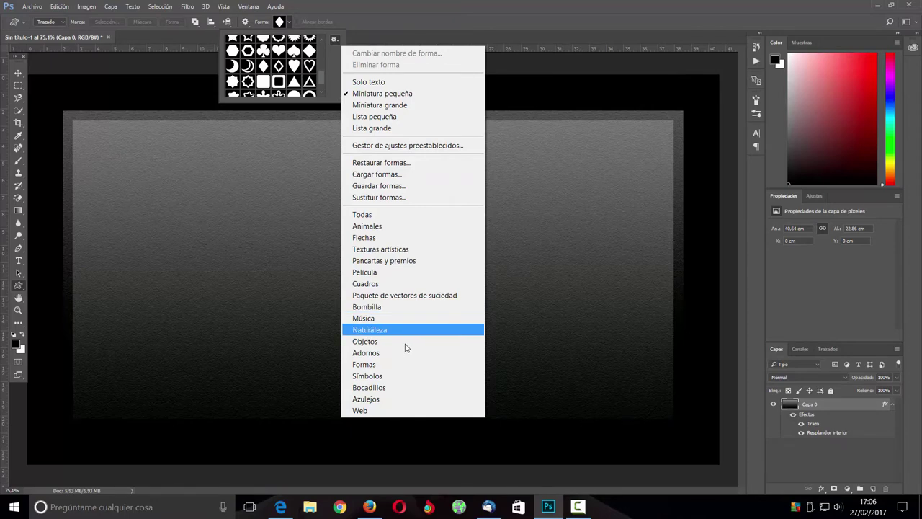
pyautogui.click(401, 365)
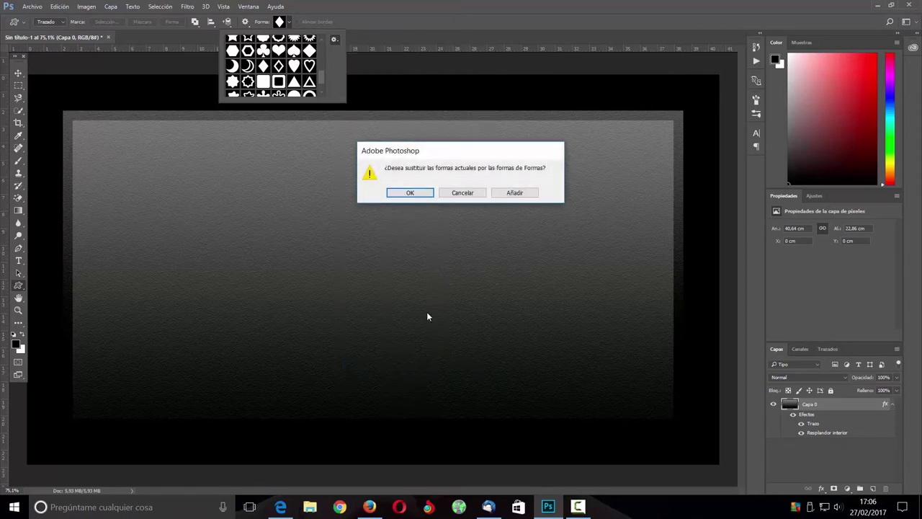
pyautogui.click(421, 195)
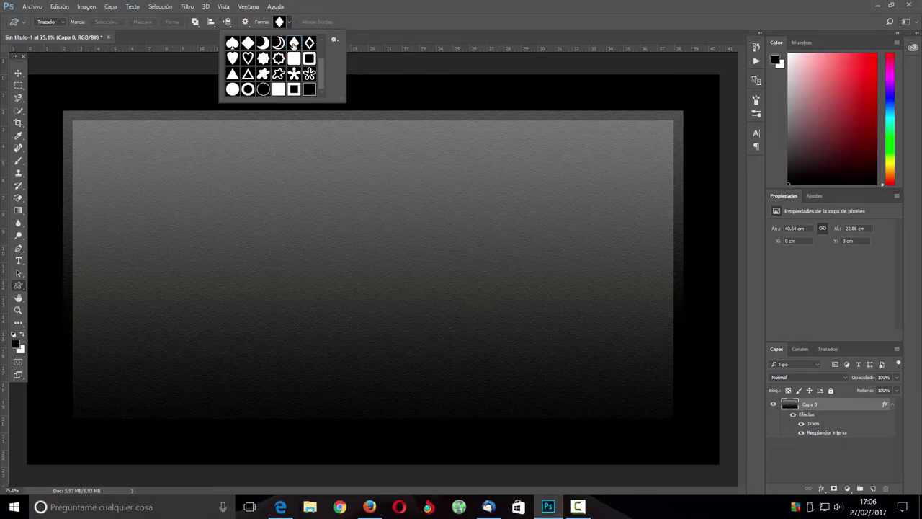
# Set the custom shape tool's drawing mode to Trazado (path) instead of Forma
pyautogui.click(245, 23)
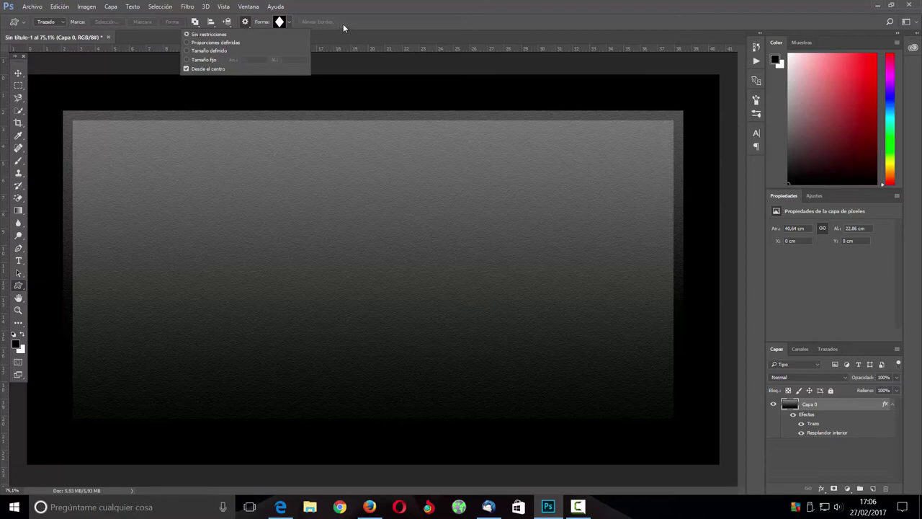
pyautogui.click(61, 21)
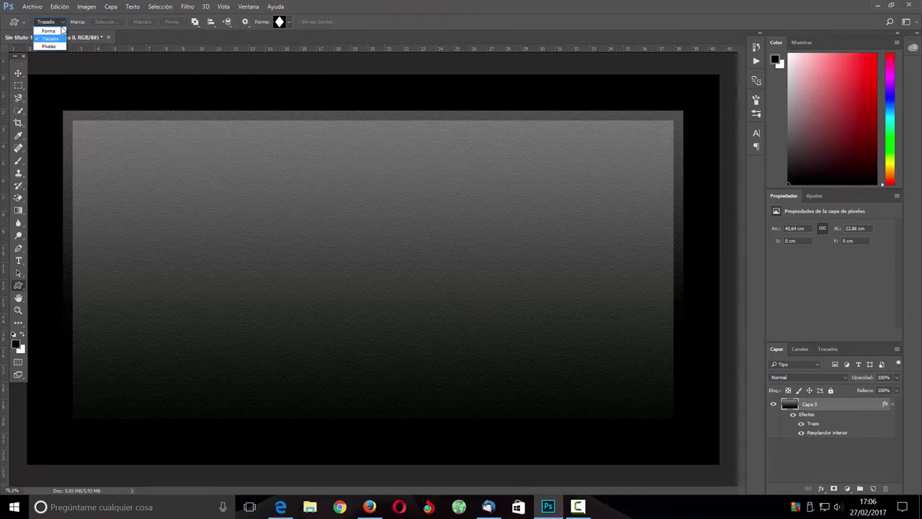
pyautogui.click(57, 29)
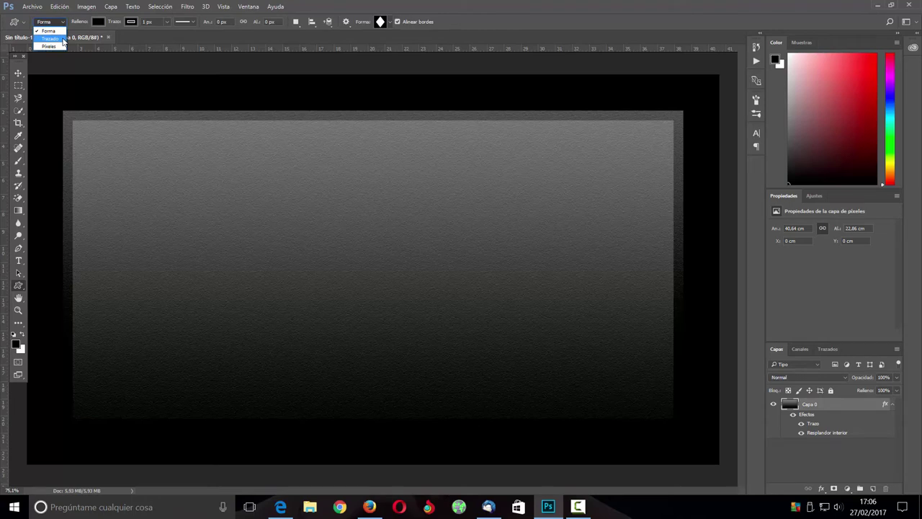
pyautogui.click(64, 38)
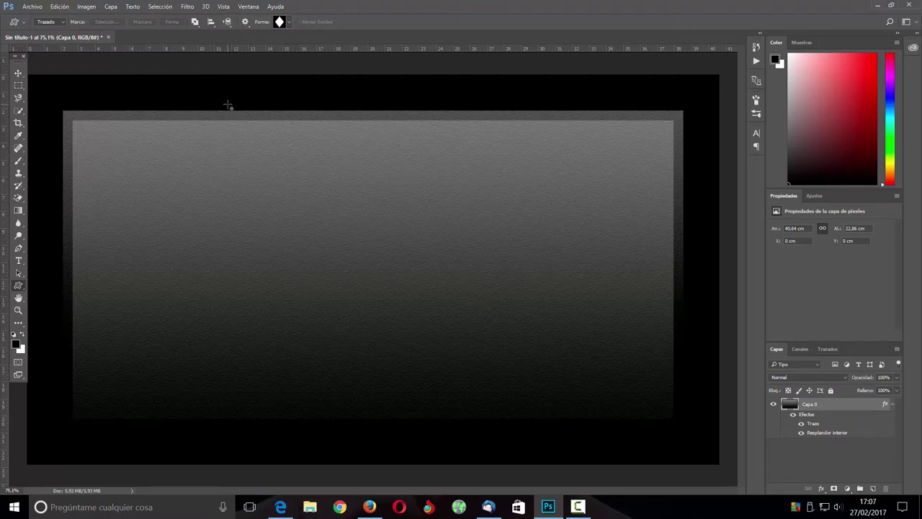
# Add a vertical guide at 20,32 cm via Vista > Guía nueva
pyautogui.click(223, 6)
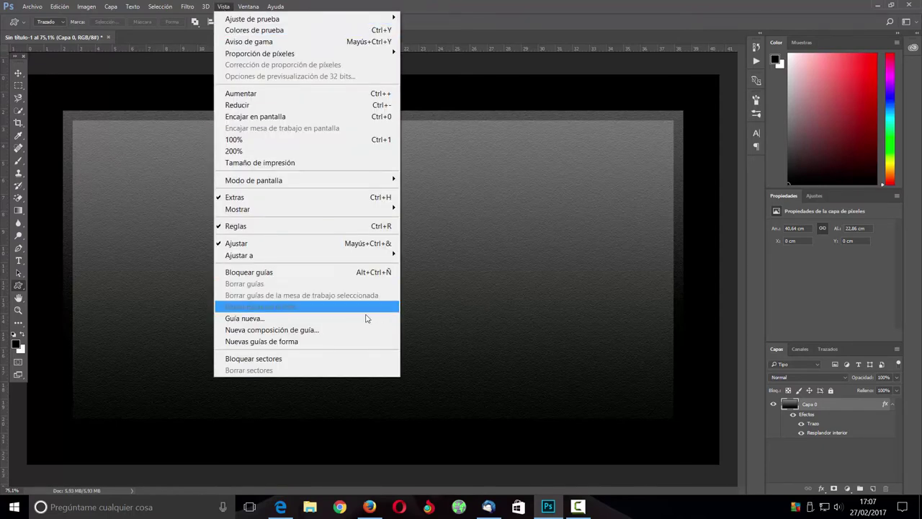
pyautogui.click(365, 317)
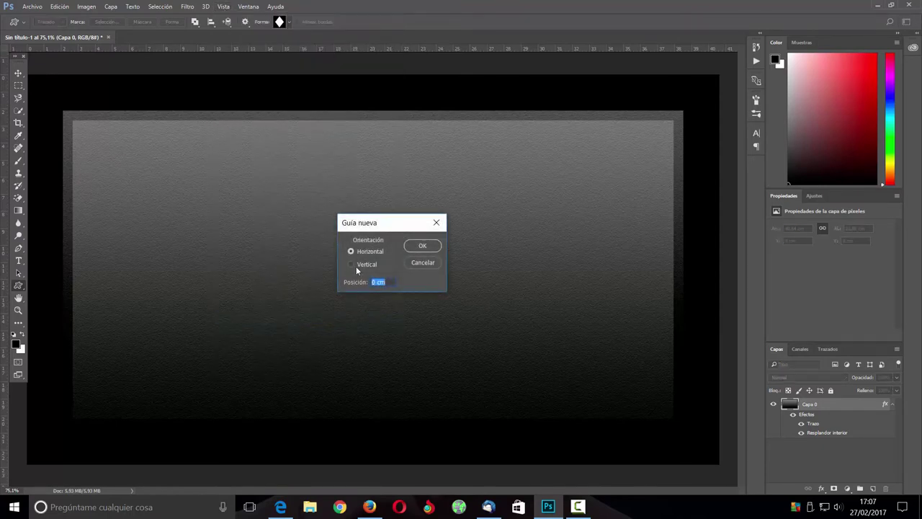
pyautogui.click(352, 263)
pyautogui.press('Tab')
pyautogui.write('20,32')
pyautogui.click(425, 245)
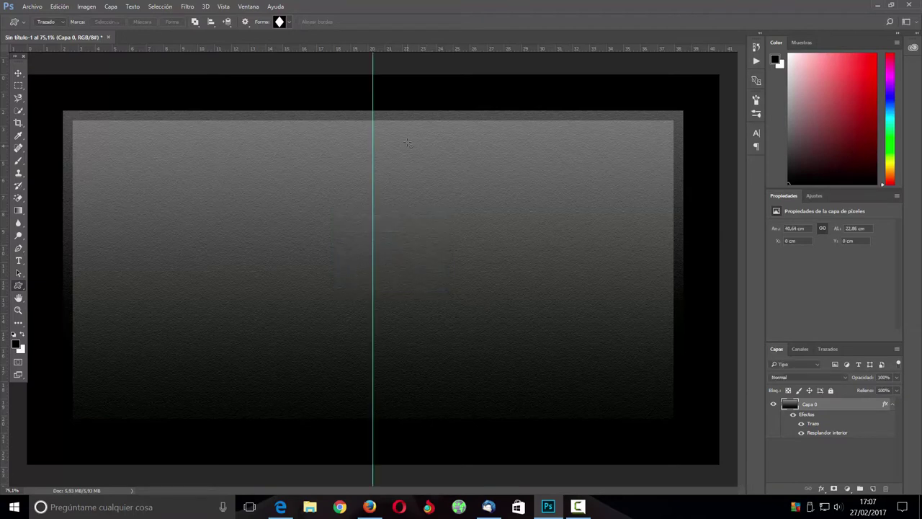
# Add a horizontal guide at 11,43 cm and zoom out to see the canvas
pyautogui.click(224, 6)
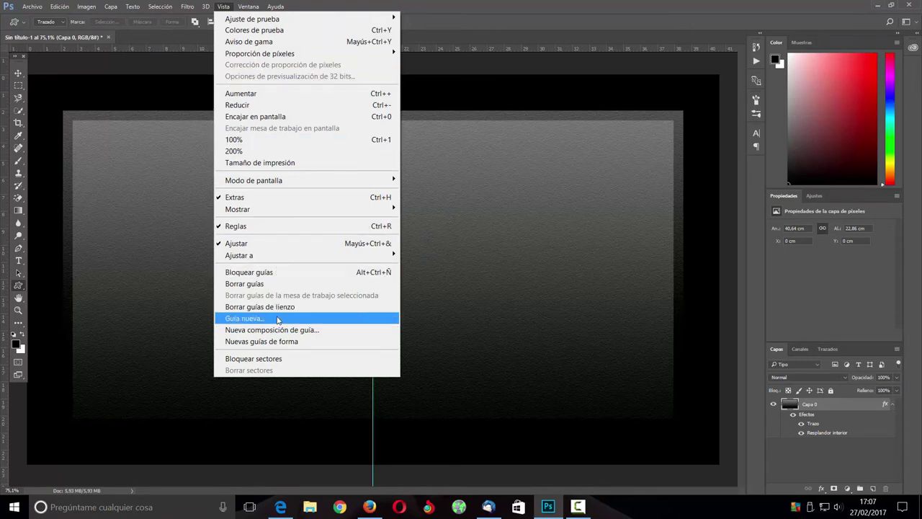
pyautogui.click(338, 317)
pyautogui.click(367, 252)
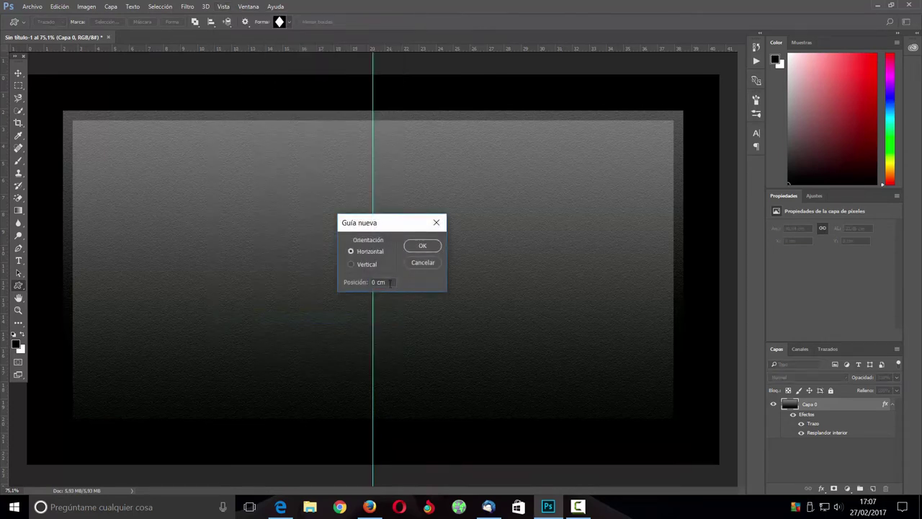
pyautogui.write('11,43')
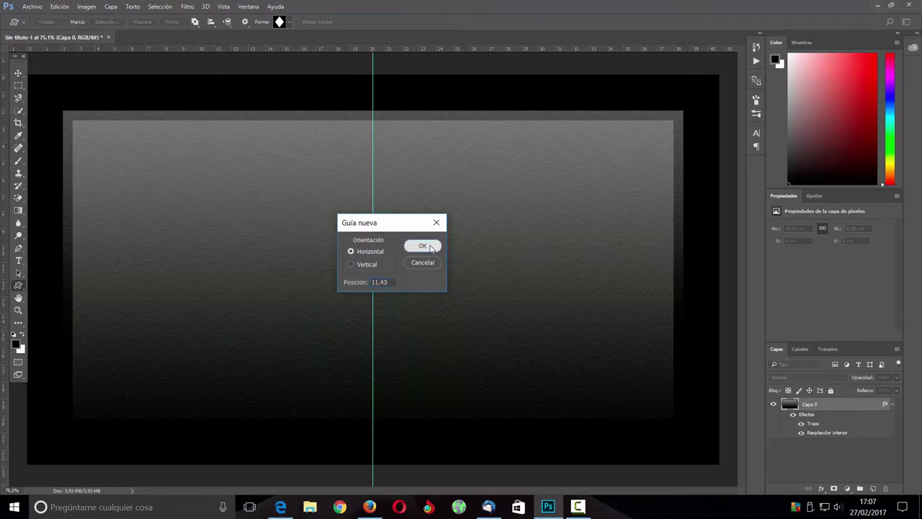
pyautogui.click(425, 247)
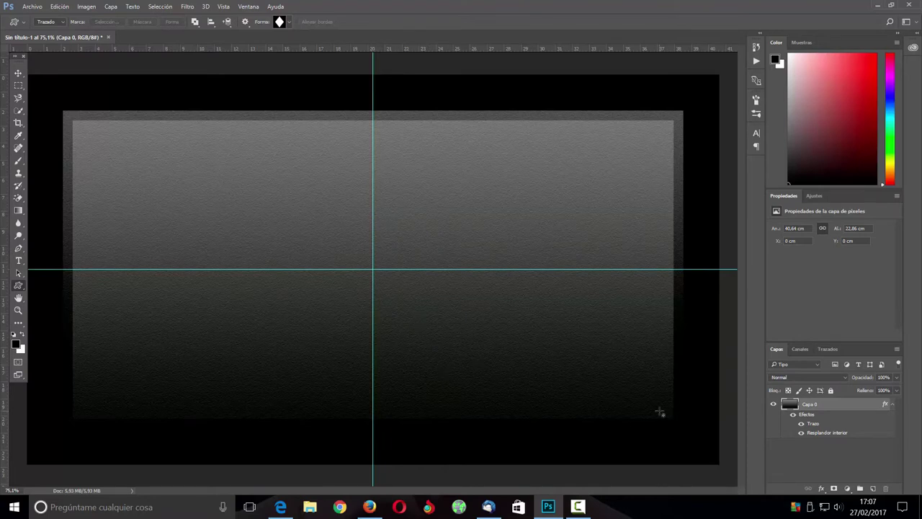
pyautogui.hotkey('ctrl', '-')
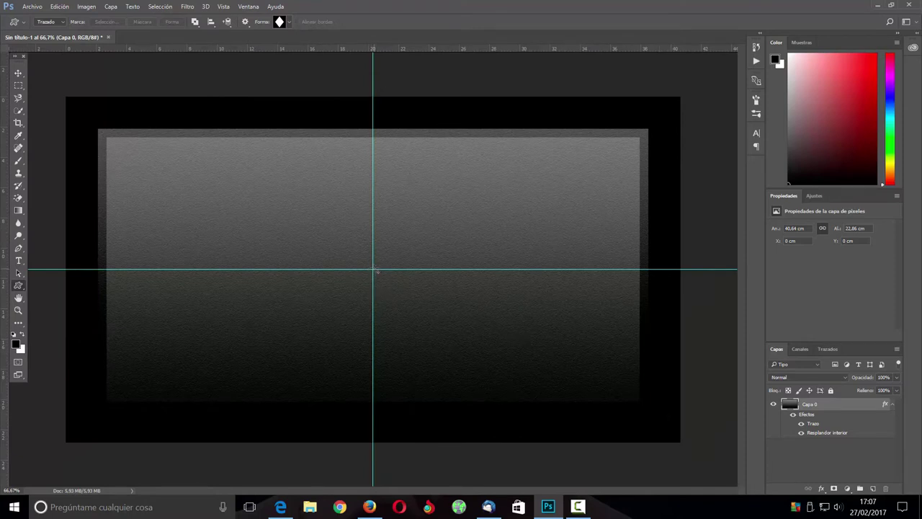
# Draw a large diamond path from the guide crossing and make it a selection with 0 feather
pyautogui.moveTo(369, 266)
pyautogui.mouseDown()
pyautogui.moveTo(160, 163)
pyautogui.moveTo(80, 151)
pyautogui.moveTo(46, 99)
pyautogui.mouseUp()
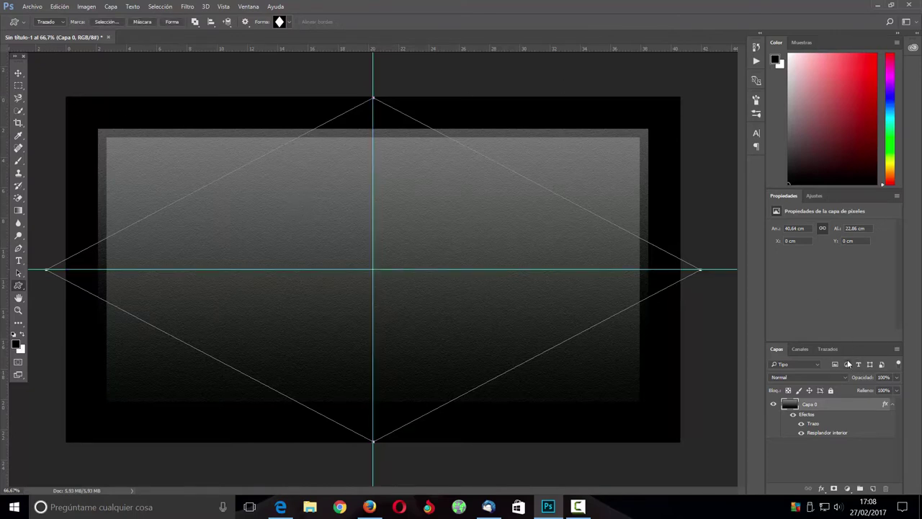
pyautogui.click(825, 349)
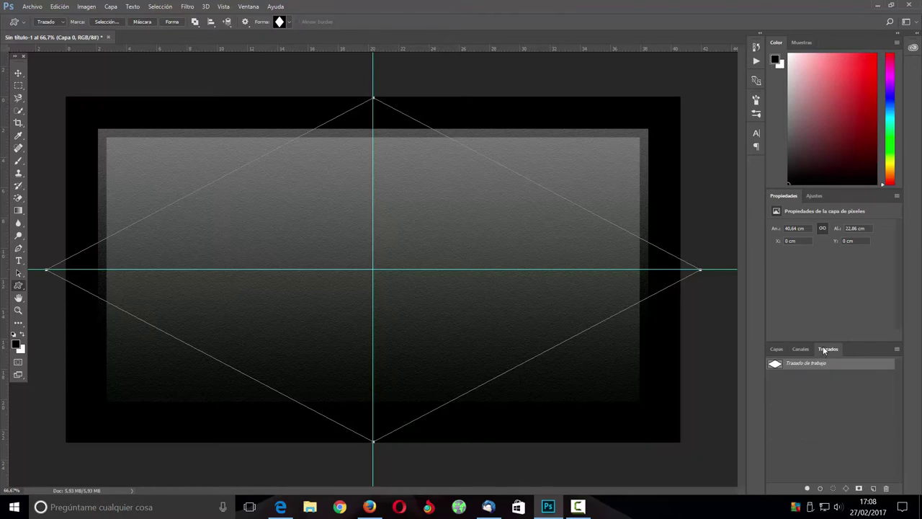
pyautogui.click(896, 349)
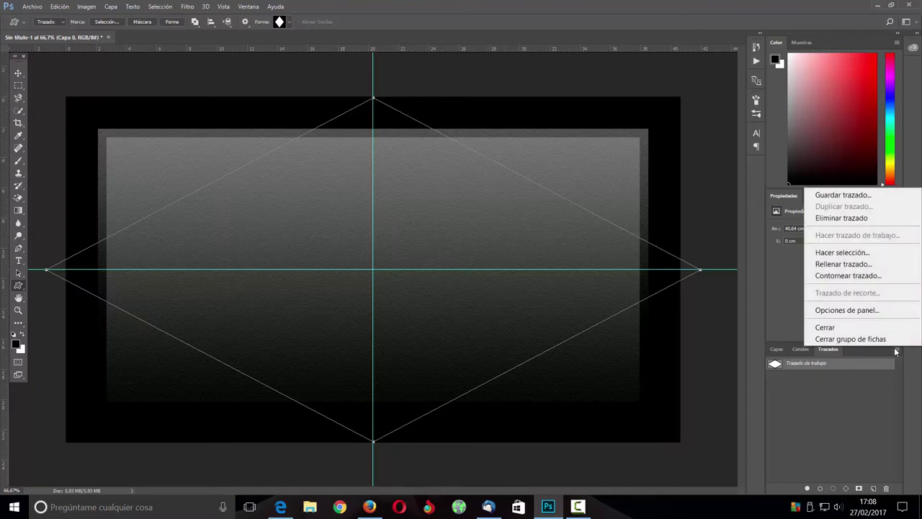
pyautogui.click(839, 252)
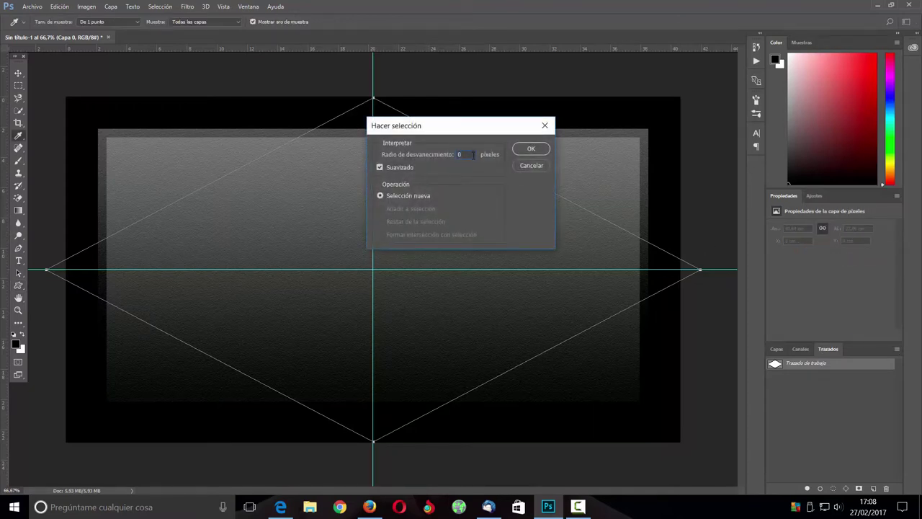
pyautogui.press('Right')
pyautogui.click(530, 149)
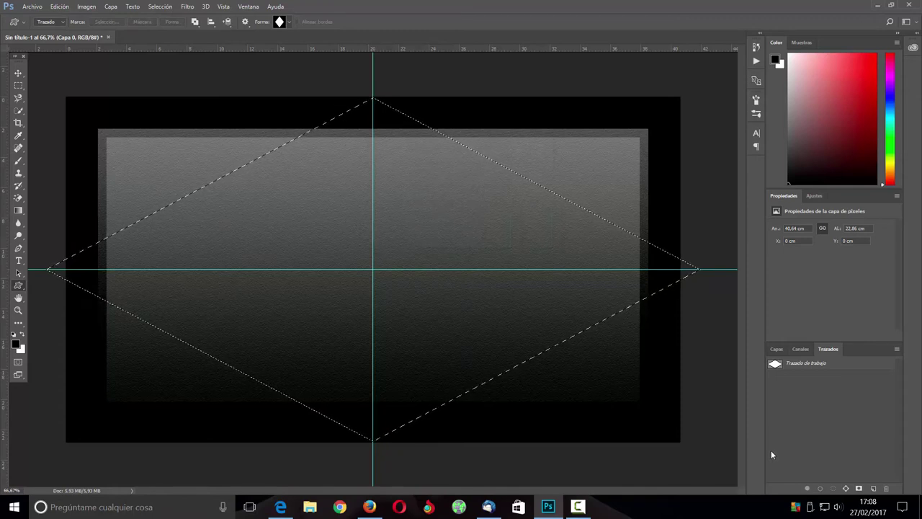
pyautogui.click(777, 349)
# Copy the diamond selection to new layer Capa 1 and hide its Trazo effect
pyautogui.hotkey('ctrl', 'j')
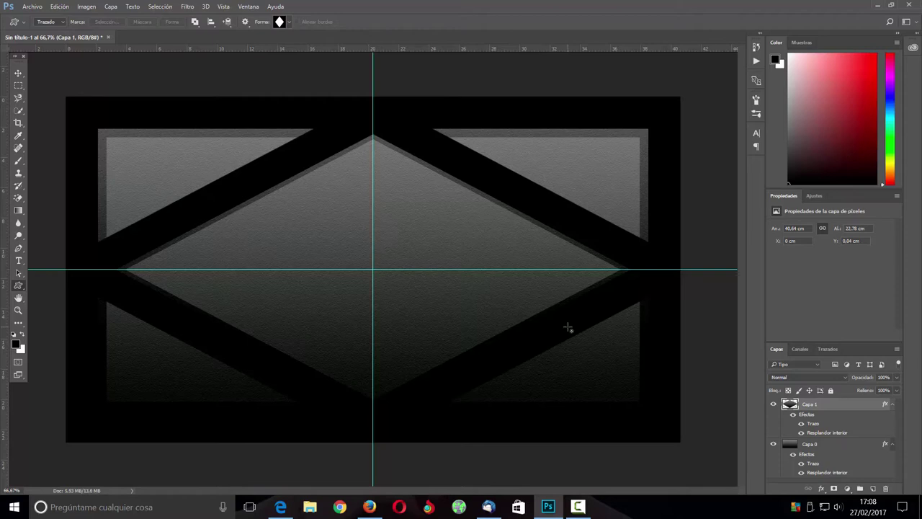
pyautogui.click(800, 424)
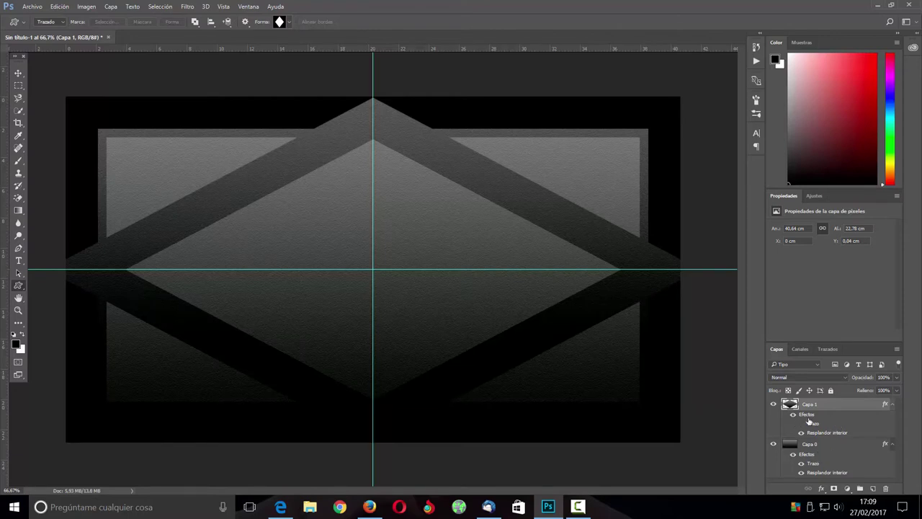
# Give Capa 1 a Bisel y relieve: Inglete interior, Cincel duro, direction Abajo, size 14, shadow opacity 40
pyautogui.doubleClick(806, 416)
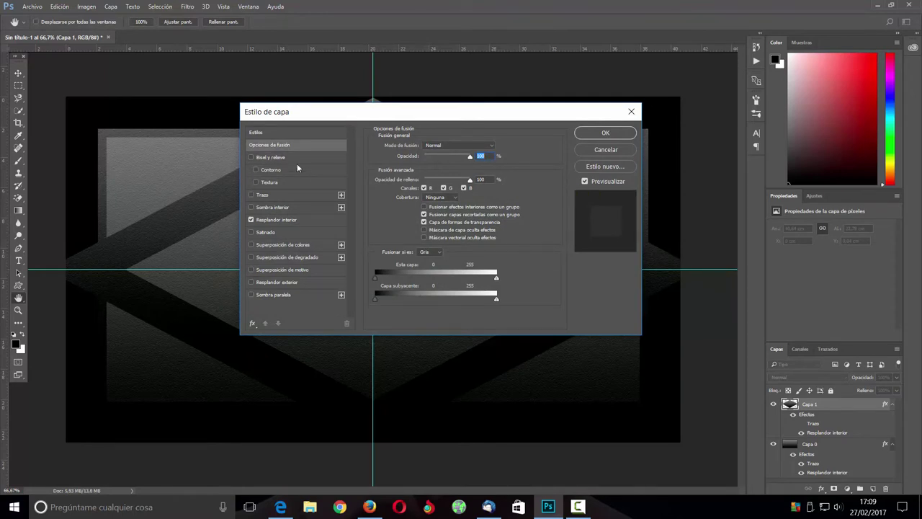
pyautogui.click(272, 158)
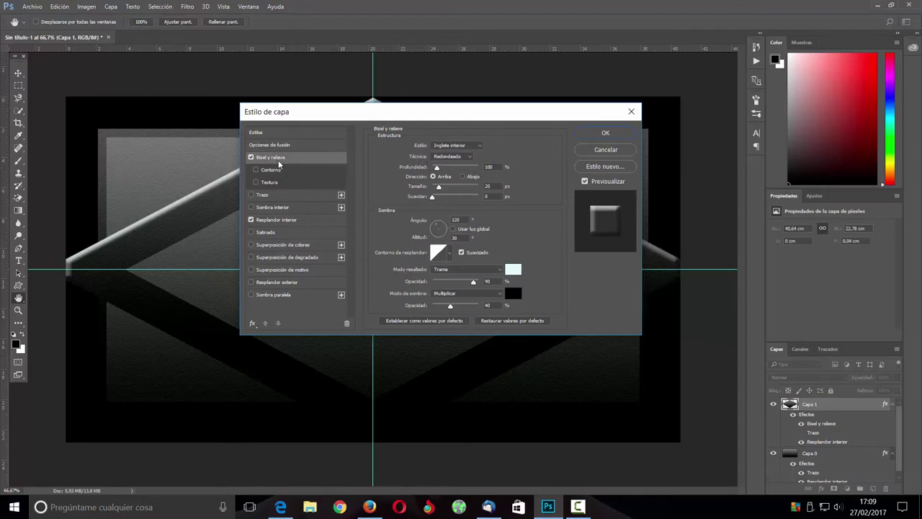
pyautogui.click(479, 145)
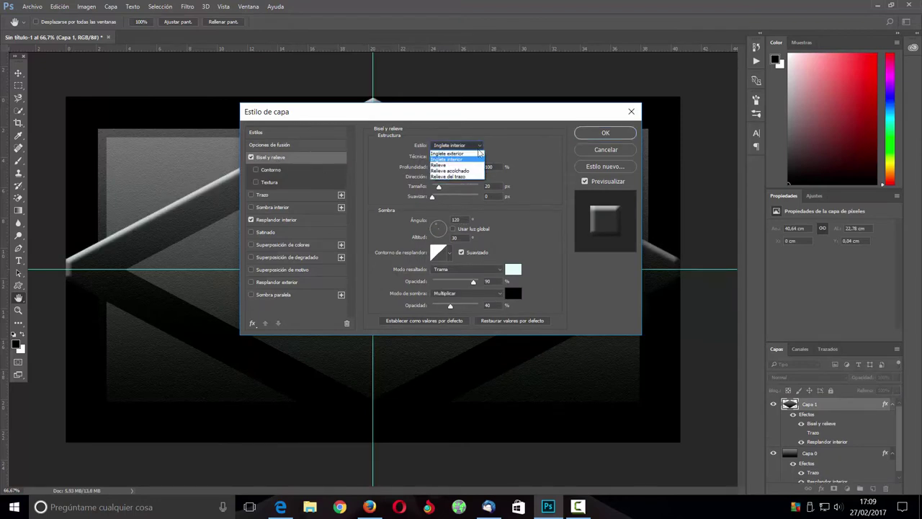
pyautogui.click(473, 159)
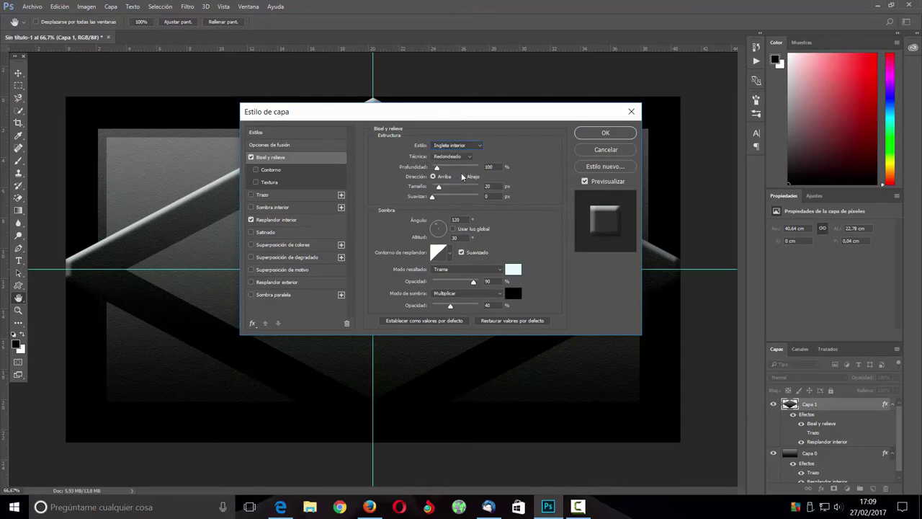
pyautogui.click(470, 157)
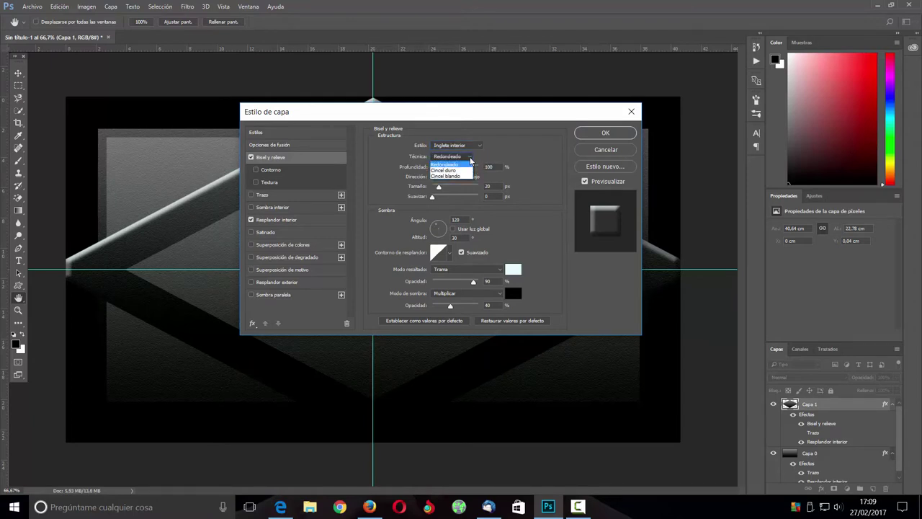
pyautogui.click(464, 170)
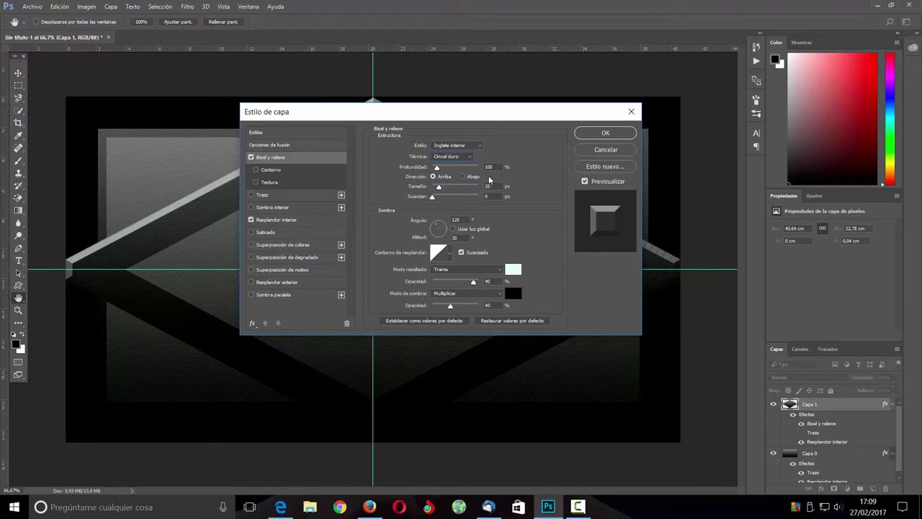
pyautogui.click(464, 178)
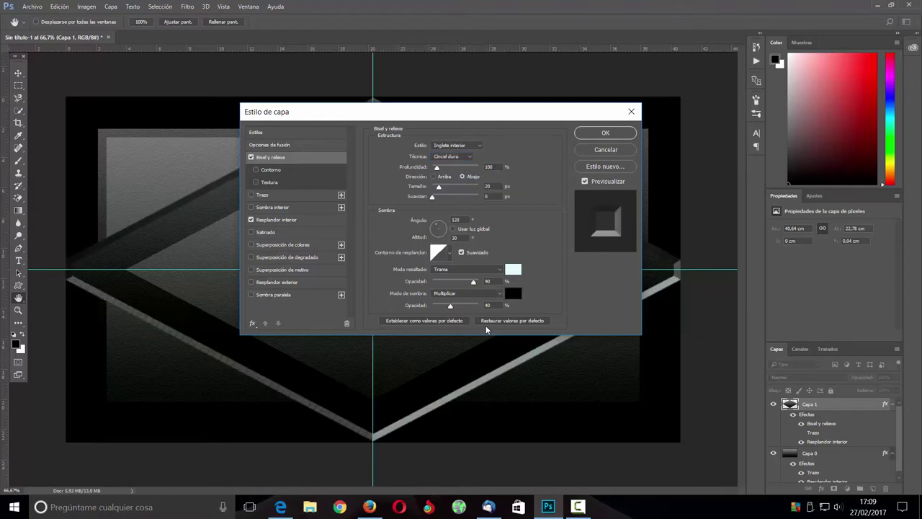
pyautogui.press('Down')
pyautogui.press('Down')
pyautogui.press('Down')
pyautogui.press('Tab')
pyautogui.write('14')
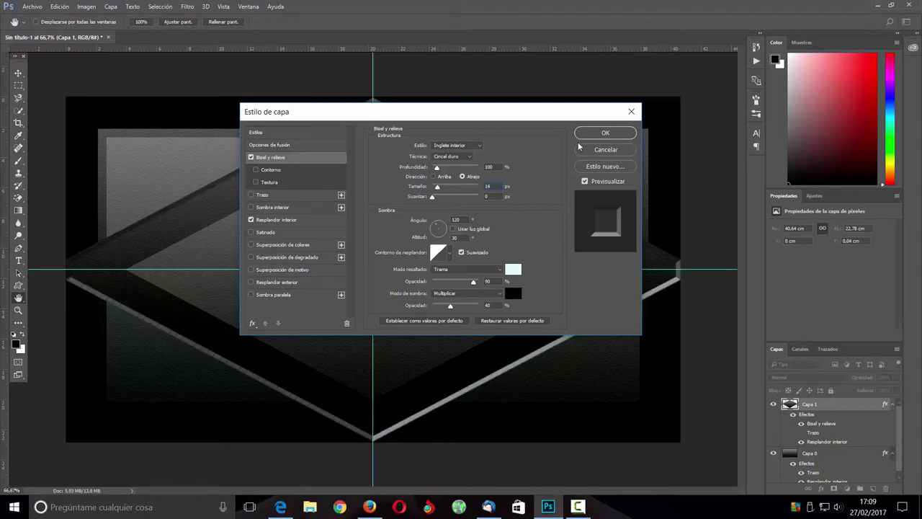
pyautogui.click(597, 134)
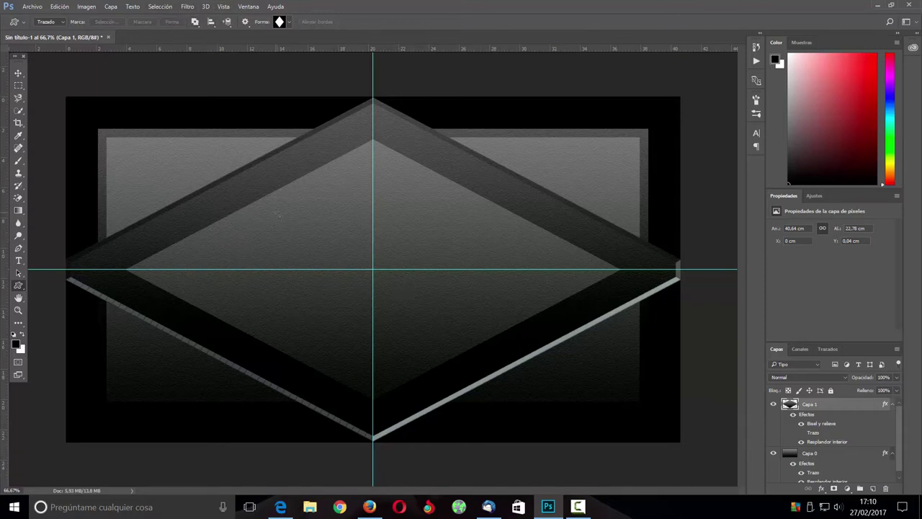
# Hide the guides and start a white Trajan Pro 400 pt text layer inside the diamond
pyautogui.hotkey('ctrl', 'h')
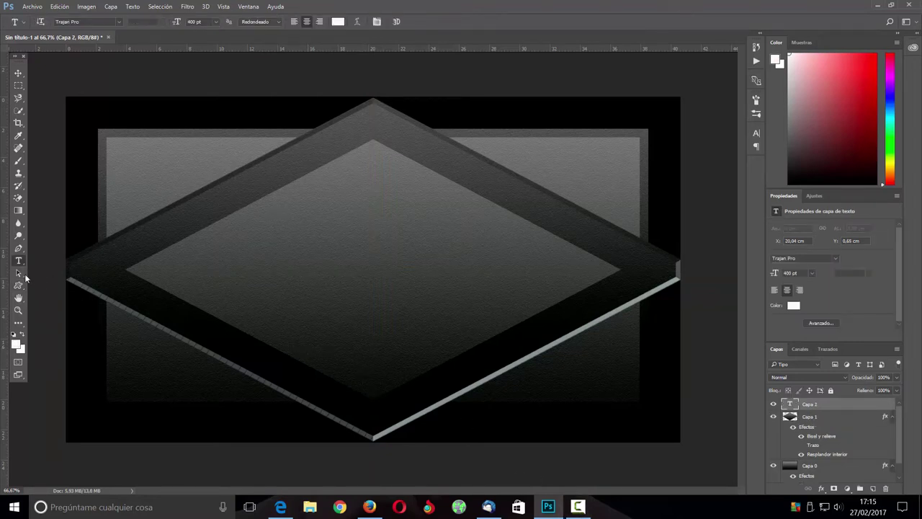
pyautogui.click(362, 263)
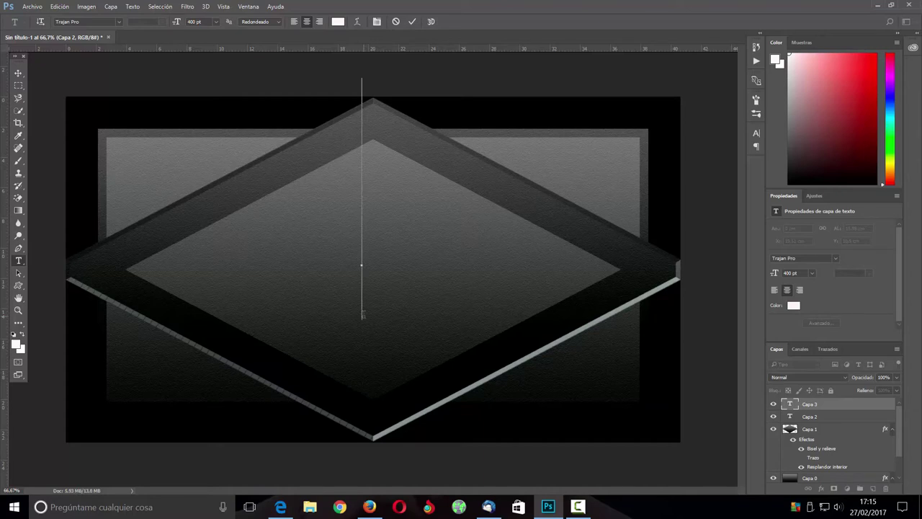
# Type a 400 pt Trajan Pro letter E and move it into the diamond's centre
pyautogui.write('E')
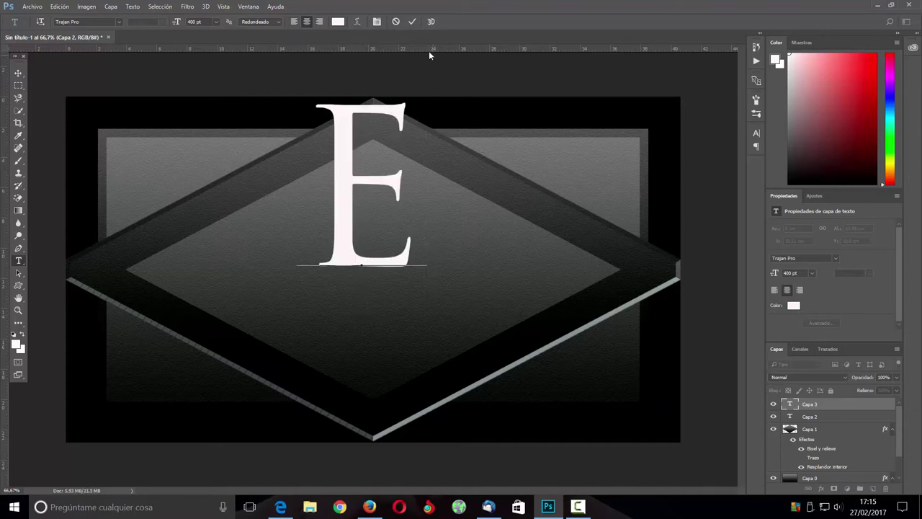
pyautogui.click(411, 22)
pyautogui.click(18, 73)
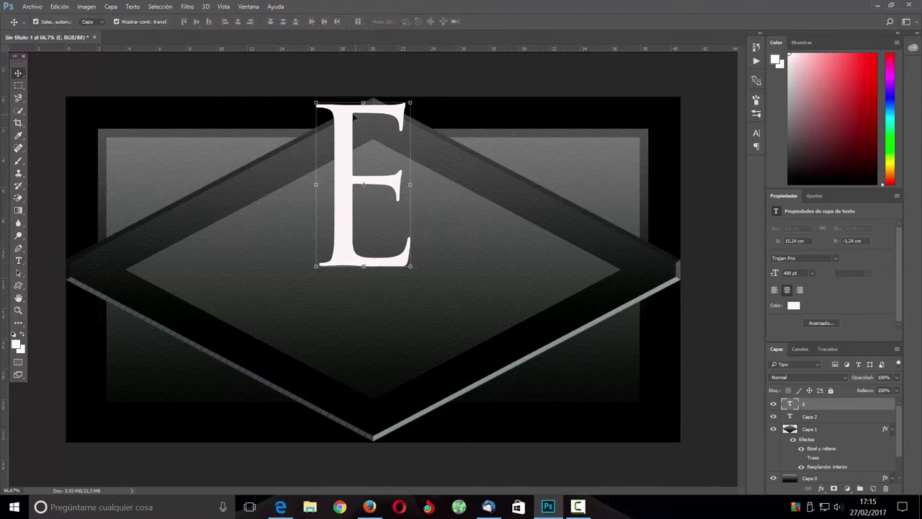
pyautogui.moveTo(344, 130); pyautogui.dragTo(348, 159)
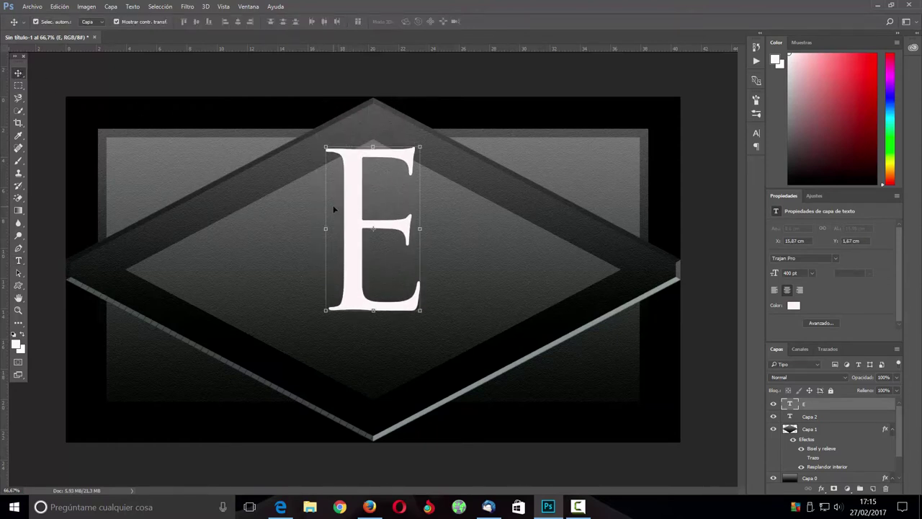
pyautogui.click(821, 488)
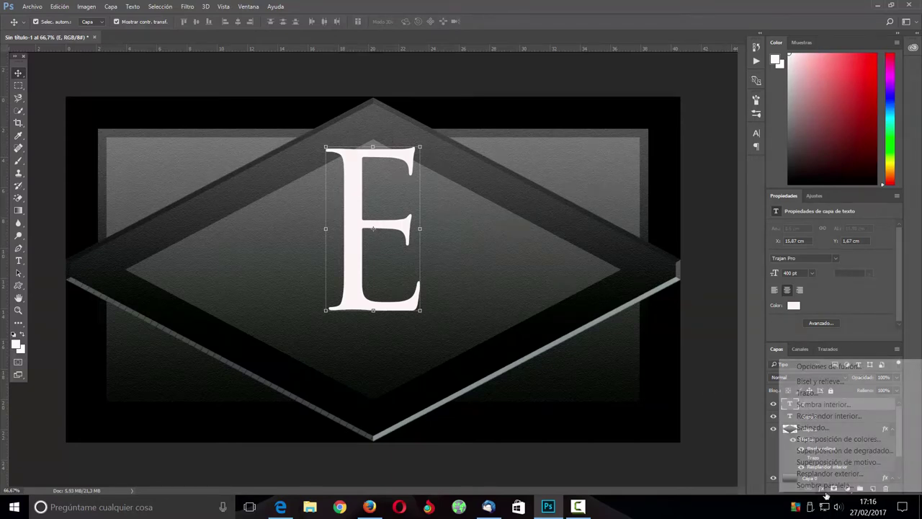
# Give the E a Smooth Bevel and Emboss with raised depth, direction Up and size 7 px
pyautogui.click(805, 367)
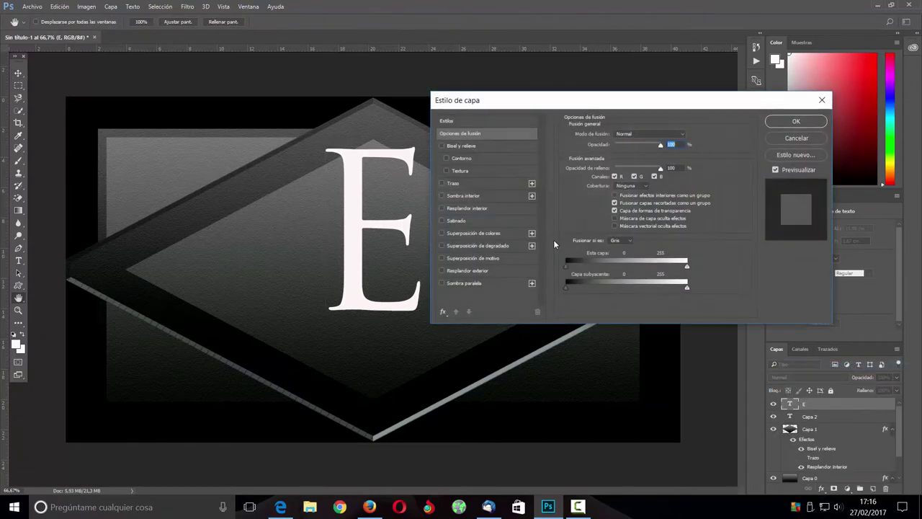
pyautogui.click(460, 146)
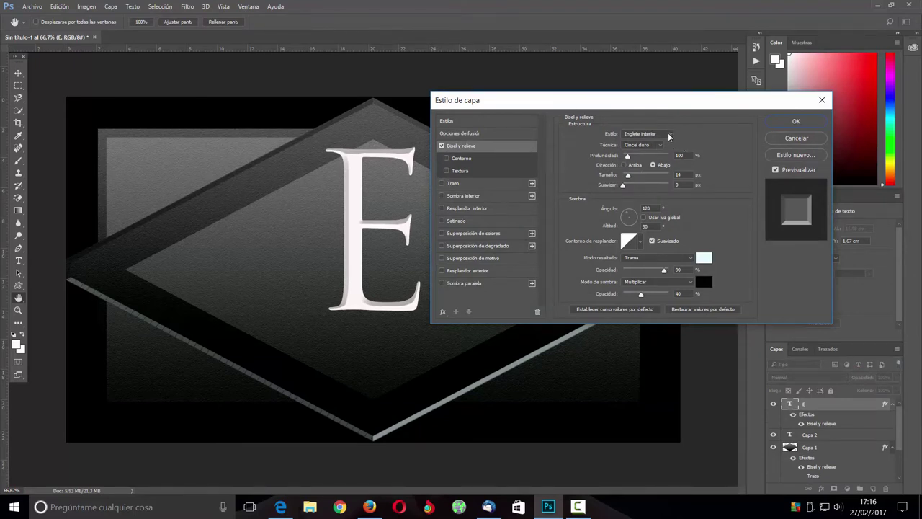
pyautogui.click(660, 146)
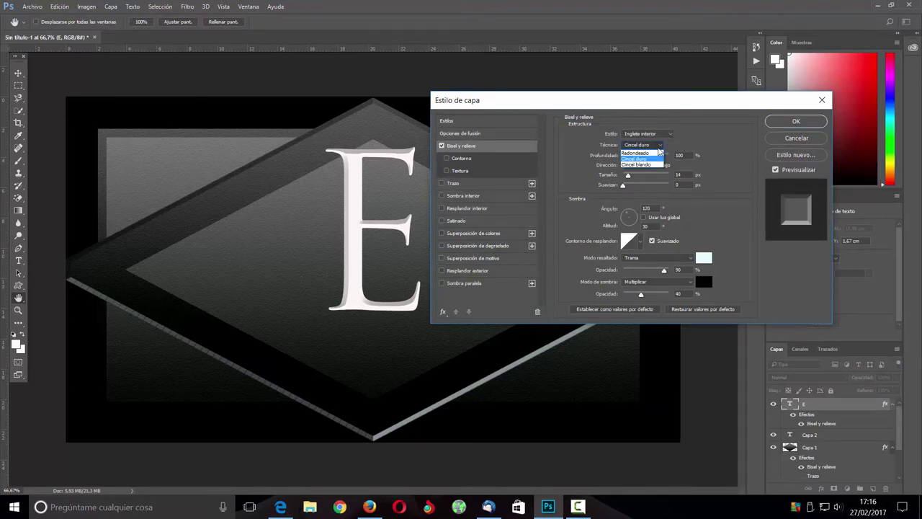
pyautogui.click(648, 153)
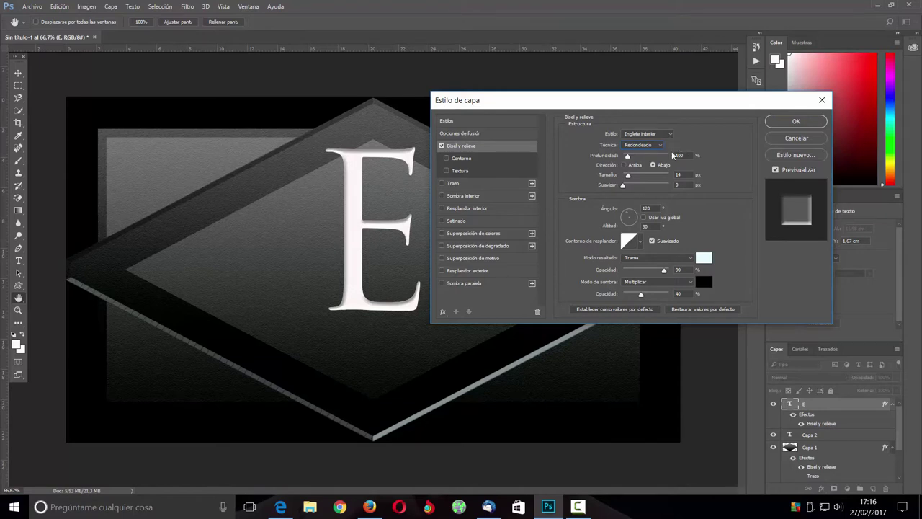
pyautogui.moveTo(628, 156); pyautogui.dragTo(679, 155)
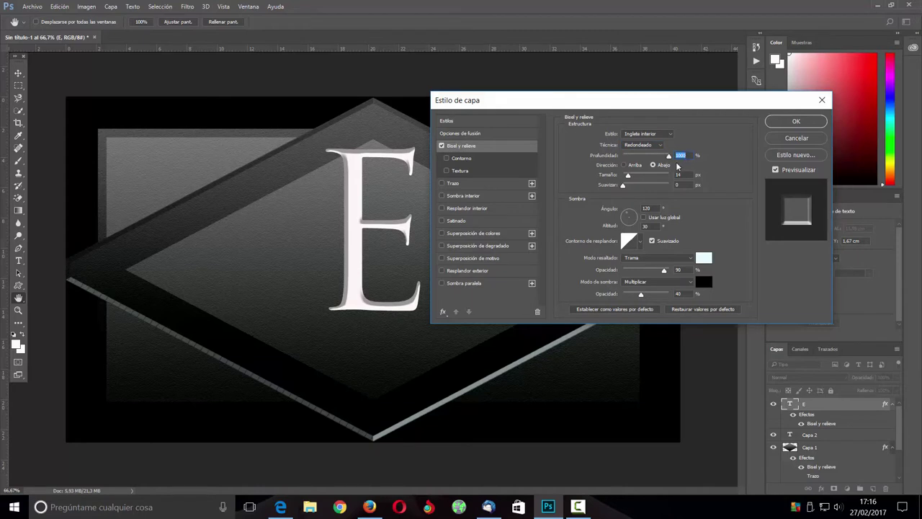
pyautogui.click(632, 166)
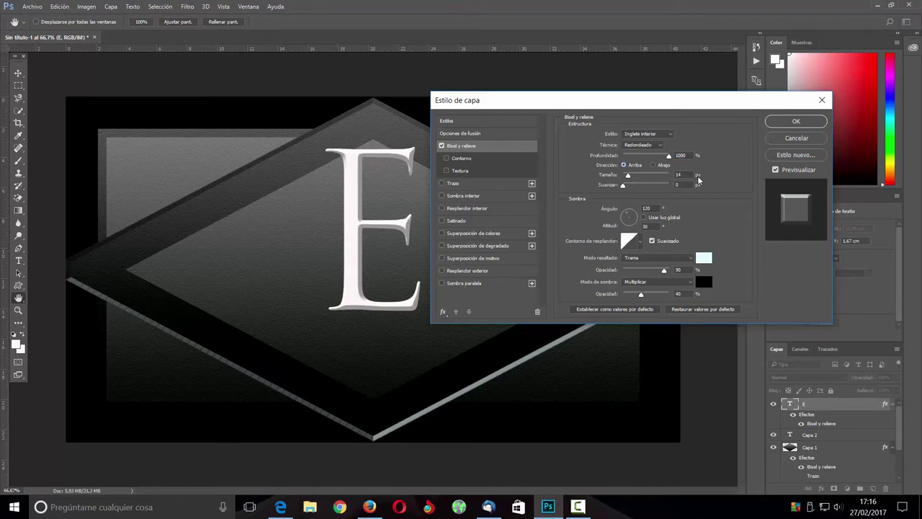
pyautogui.click(679, 174)
pyautogui.write('7')
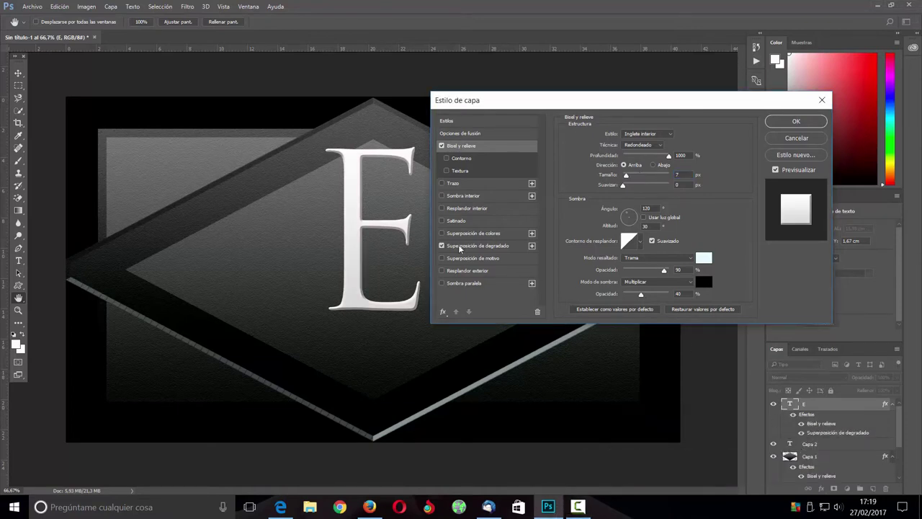
pyautogui.click(461, 247)
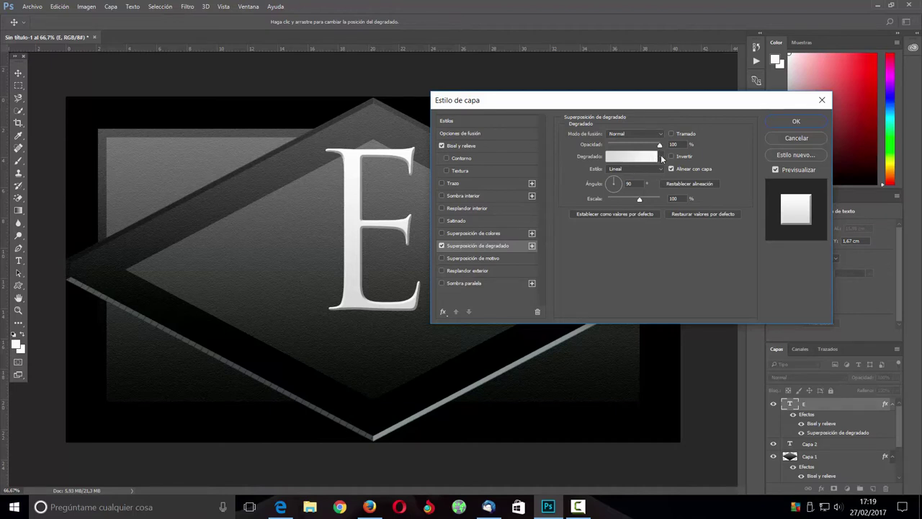
# Open the gradient overlay's gradient editor and set the left stop to #CCCCCC
pyautogui.click(661, 156)
pyautogui.click(648, 157)
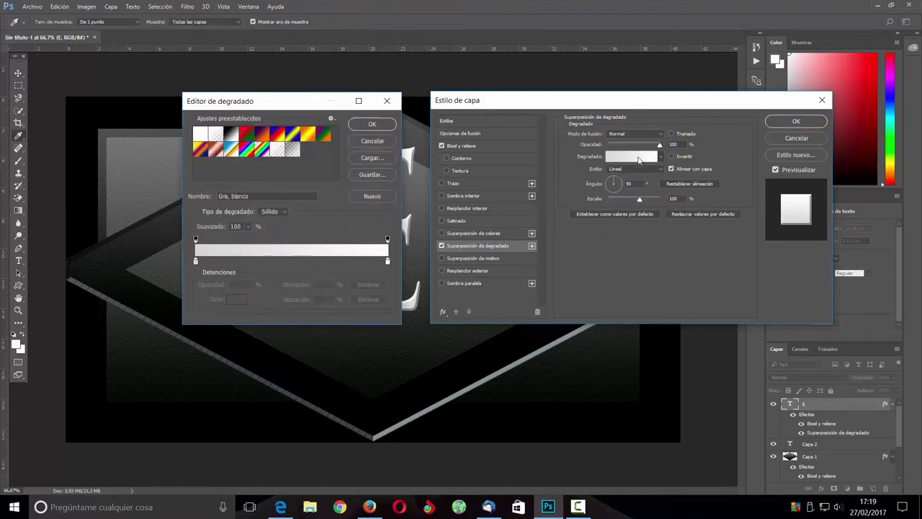
pyautogui.moveTo(238, 108); pyautogui.dragTo(362, 131)
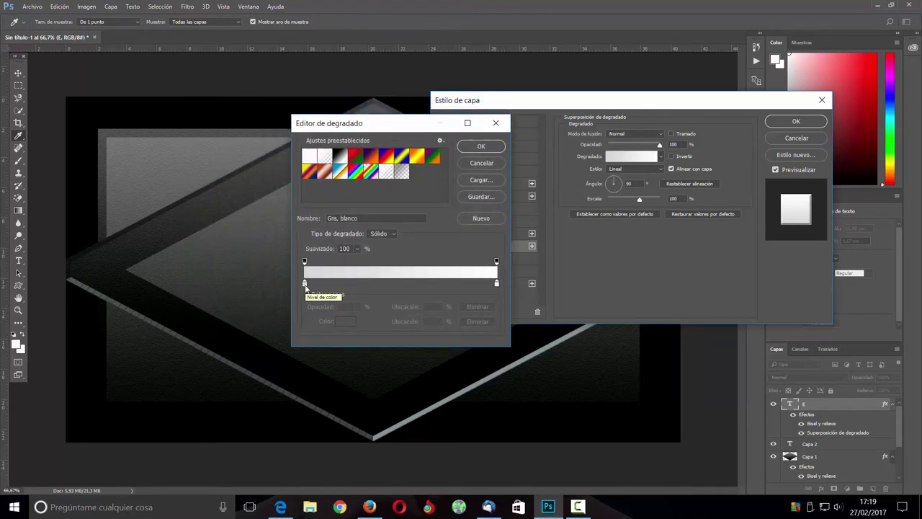
pyautogui.click(305, 285)
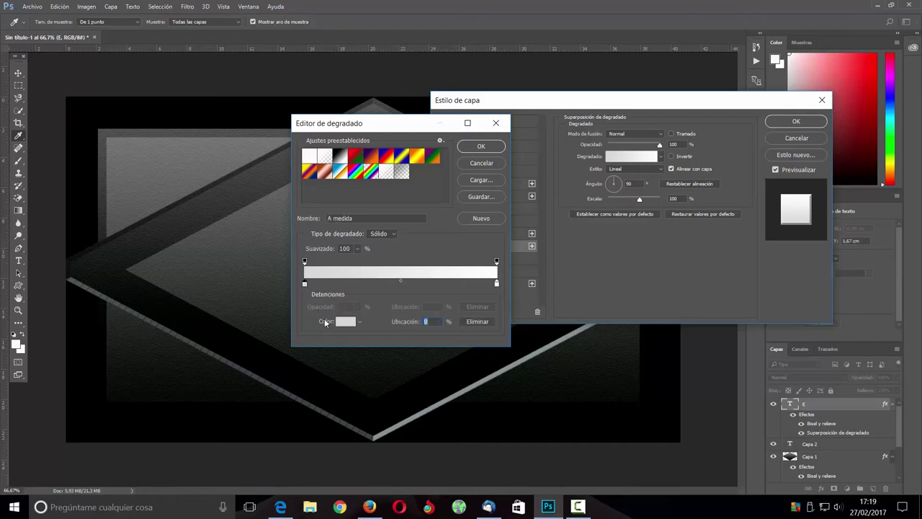
pyautogui.click(345, 321)
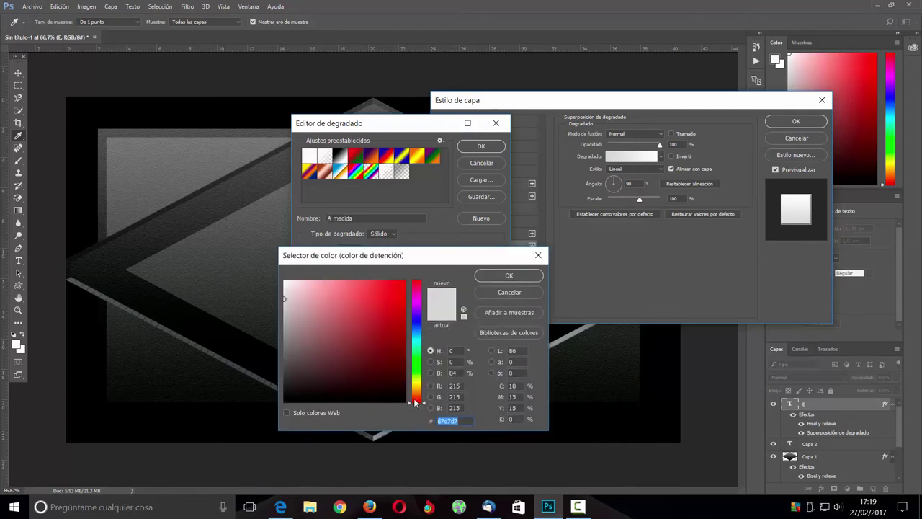
pyautogui.write('0CC')
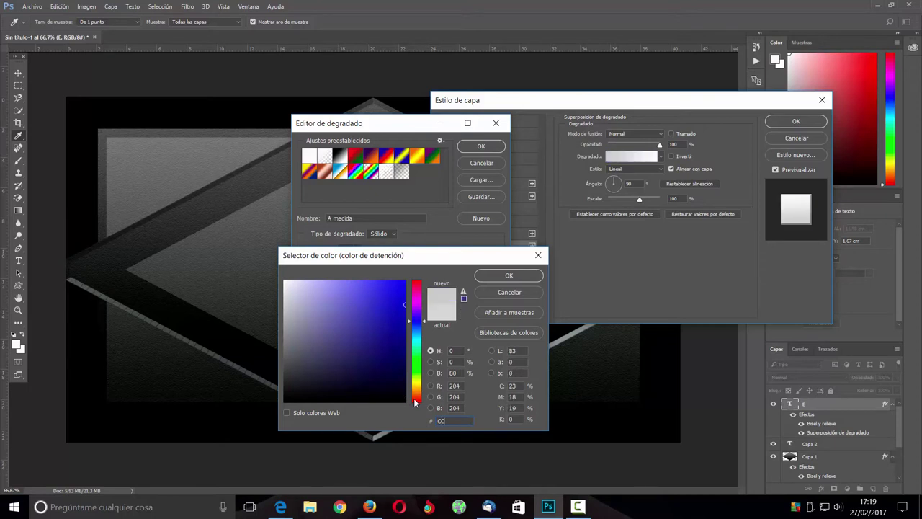
pyautogui.write('CCCCC')
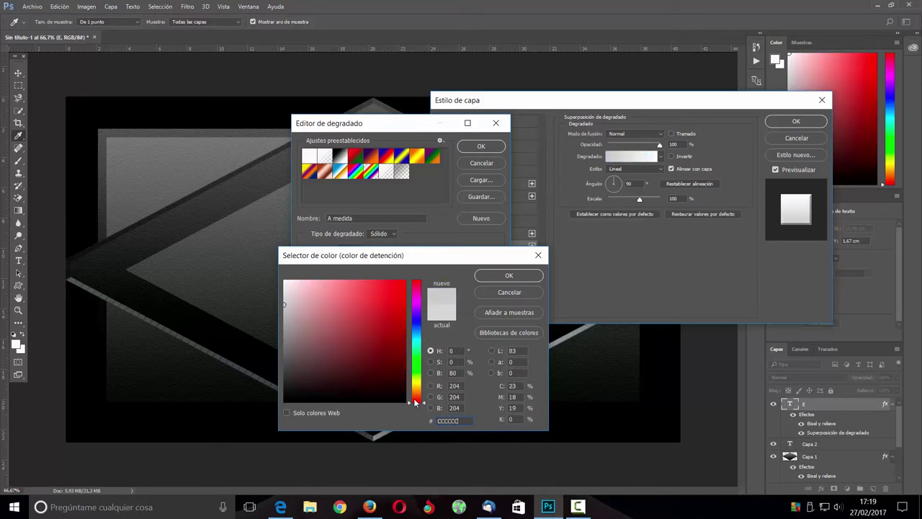
pyautogui.click(507, 274)
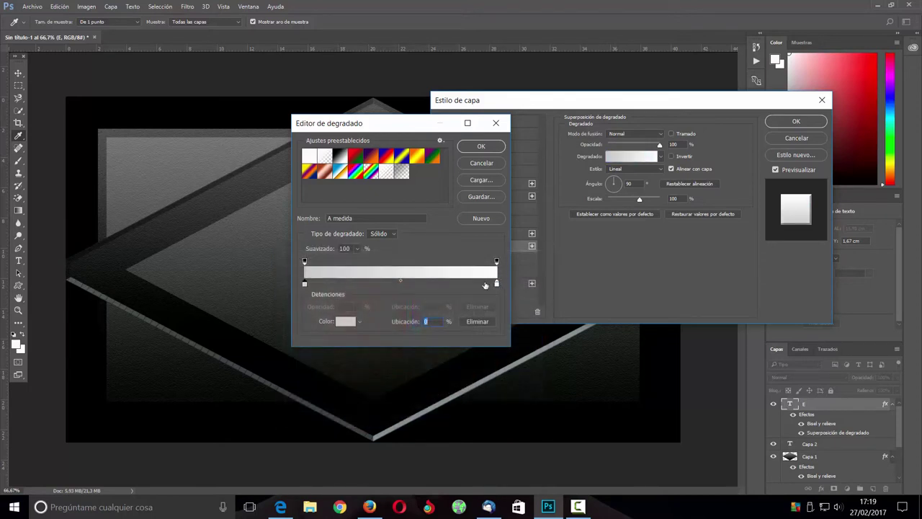
# Set the gradient's right stop to #4D4D4D and accept the grey gradient
pyautogui.click(496, 284)
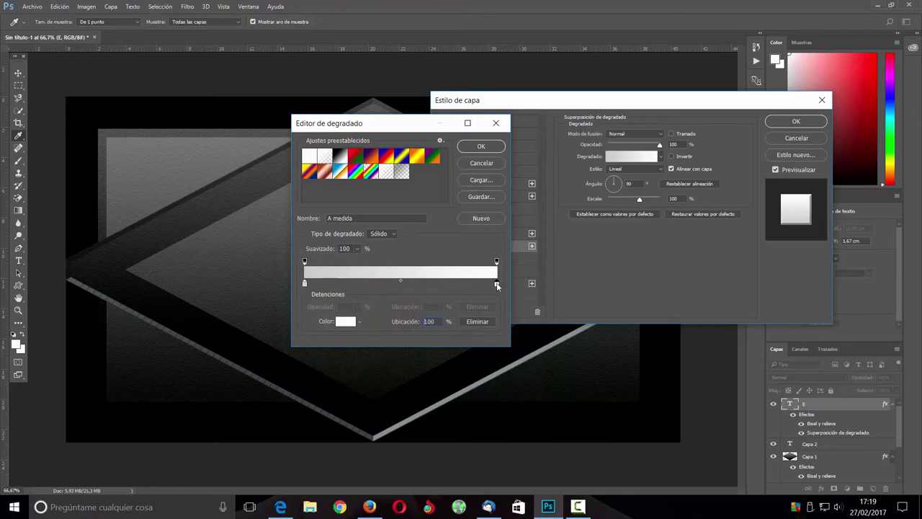
pyautogui.click(347, 321)
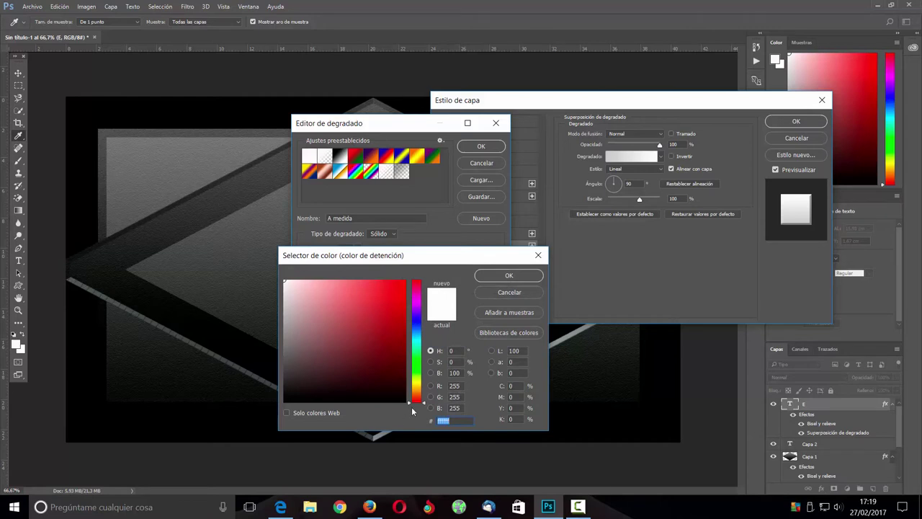
pyautogui.write('04d4d4')
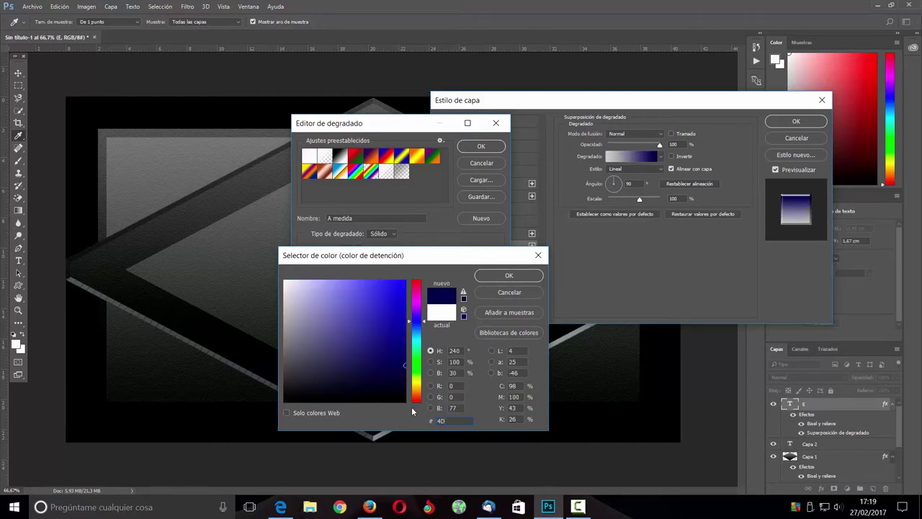
pyautogui.write('D')
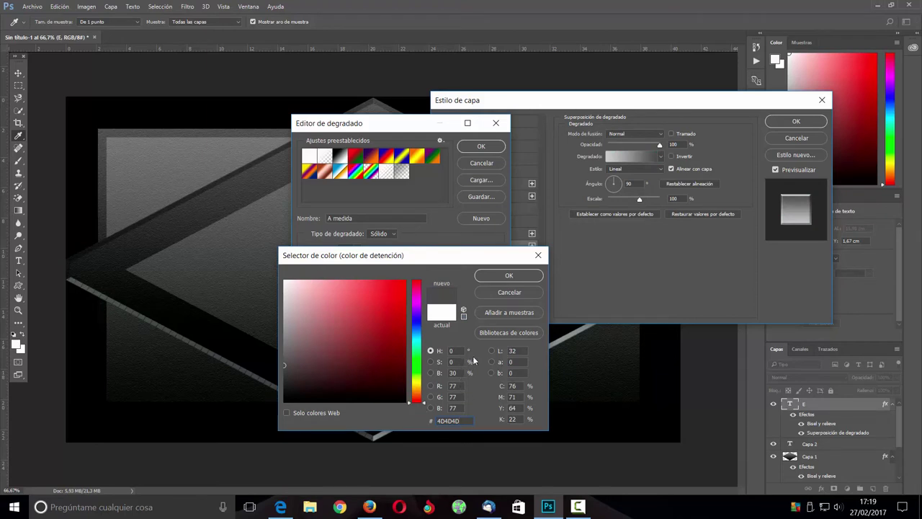
pyautogui.click(519, 278)
pyautogui.click(476, 146)
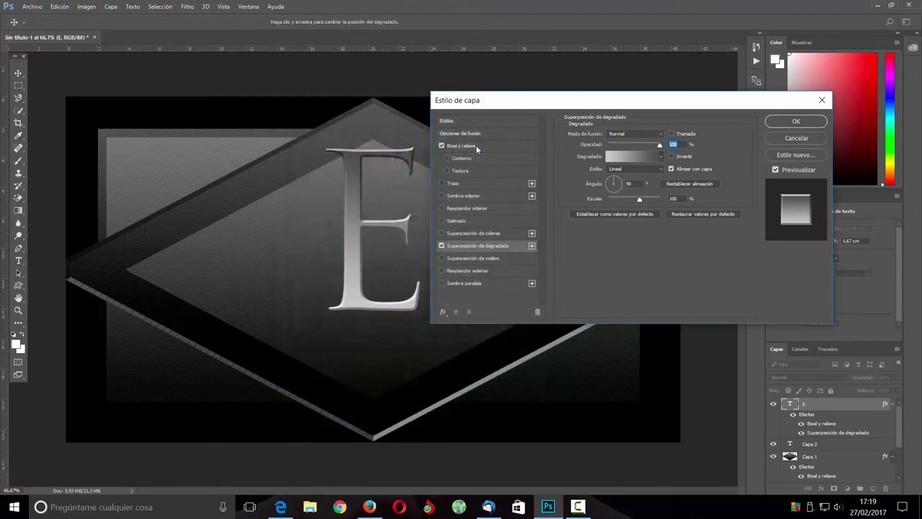
pyautogui.click(459, 233)
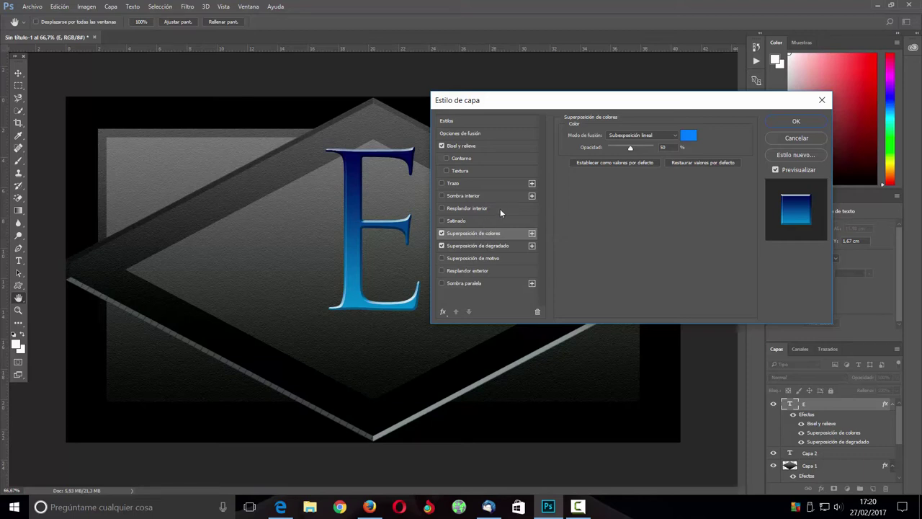
# Set the E's colour overlay to Color blend mode with colour #1fa7ed
pyautogui.click(669, 136)
pyautogui.click(613, 316)
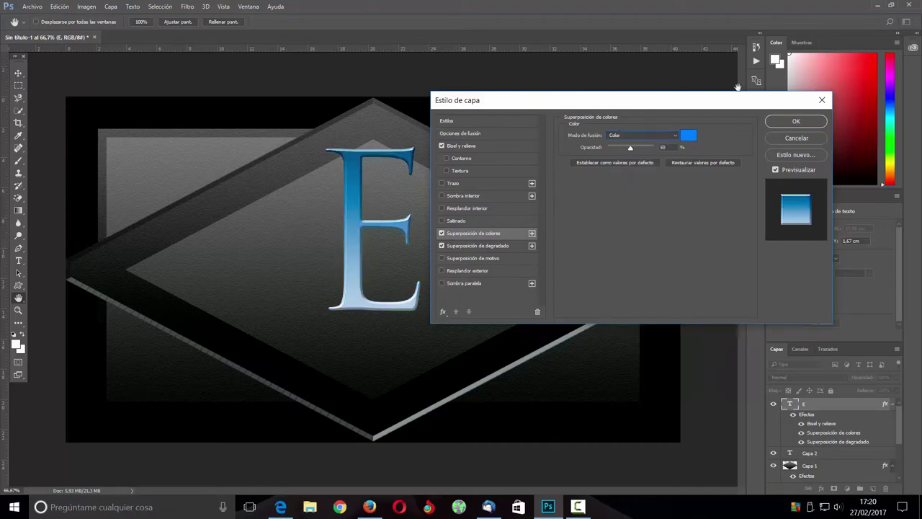
pyautogui.click(690, 135)
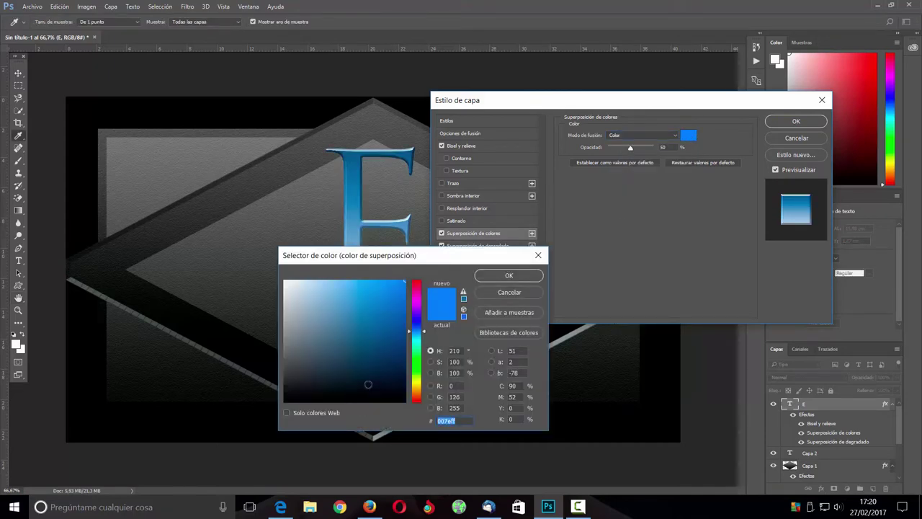
pyautogui.press('BackSpace')
pyautogui.write('1')
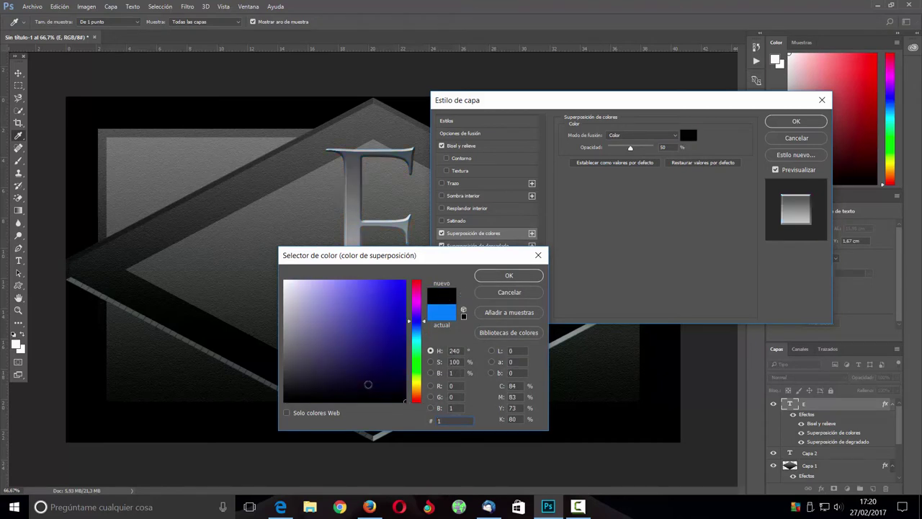
pyautogui.write('fa7ed')
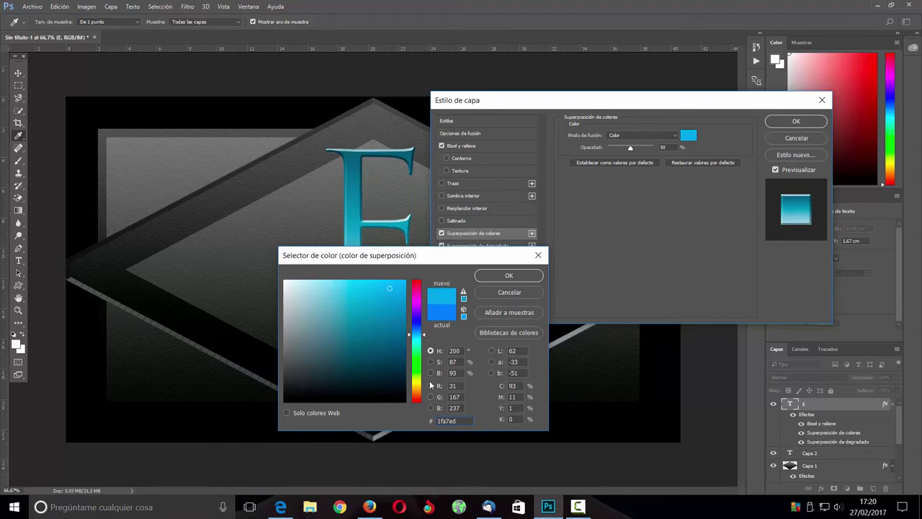
pyautogui.click(508, 275)
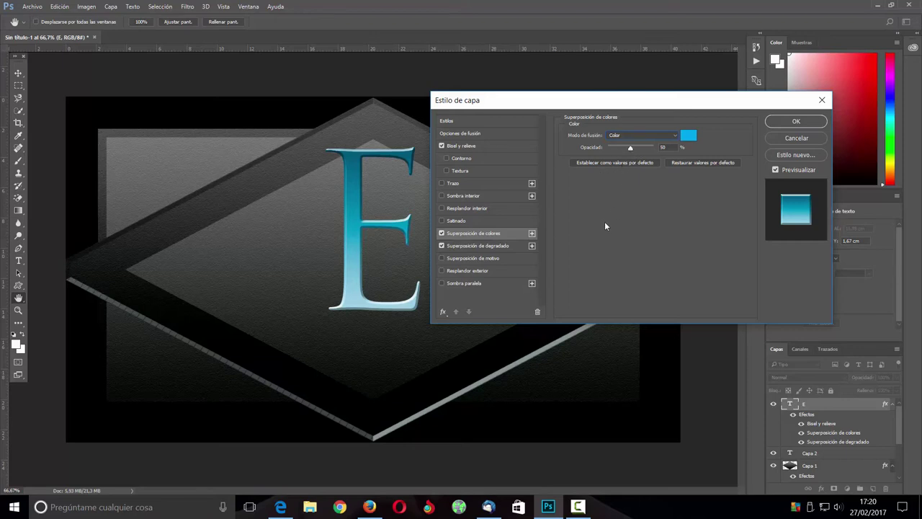
pyautogui.click(467, 207)
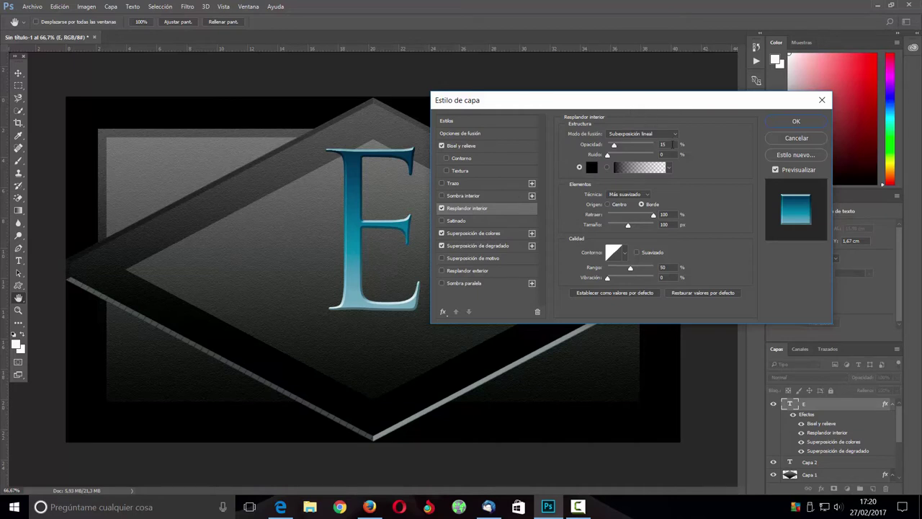
# Set the inner glow opacity to 75% and its colour to #00fff6
pyautogui.doubleClick(662, 144)
pyautogui.write('75')
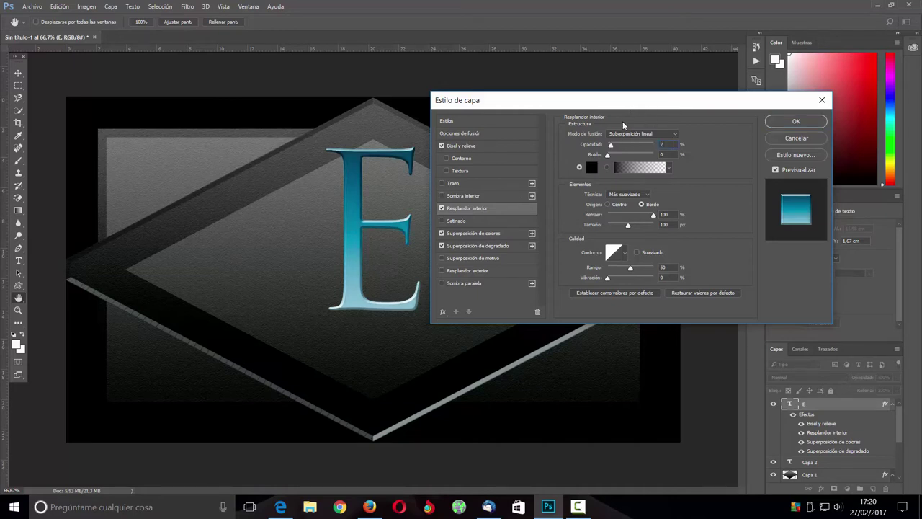
pyautogui.doubleClick(661, 144)
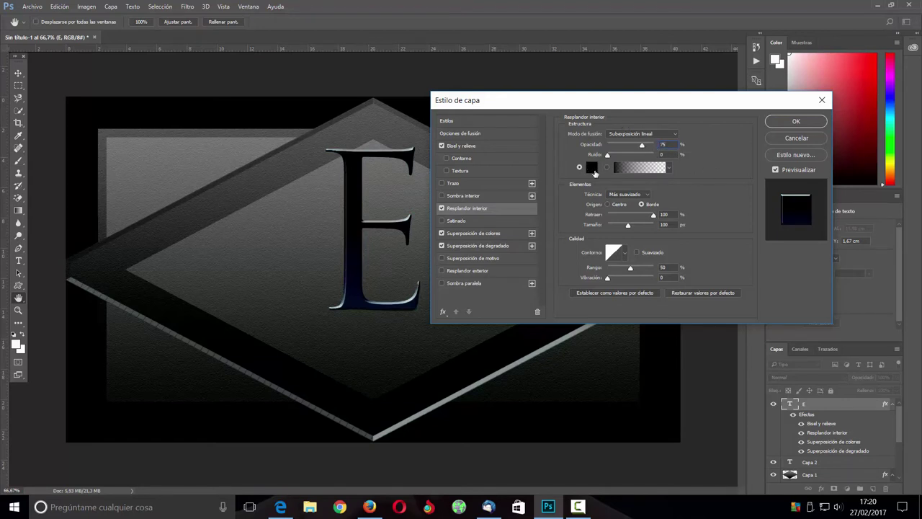
pyautogui.click(591, 168)
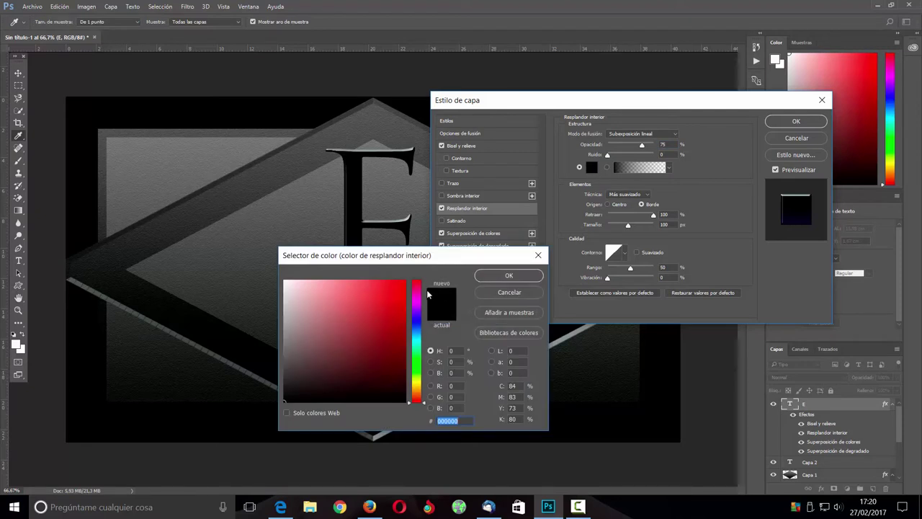
pyautogui.write('00')
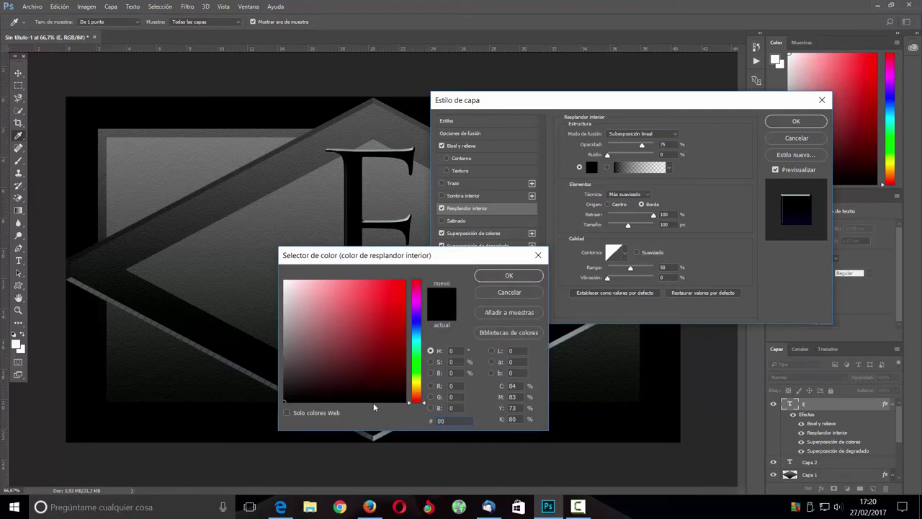
pyautogui.write('fff')
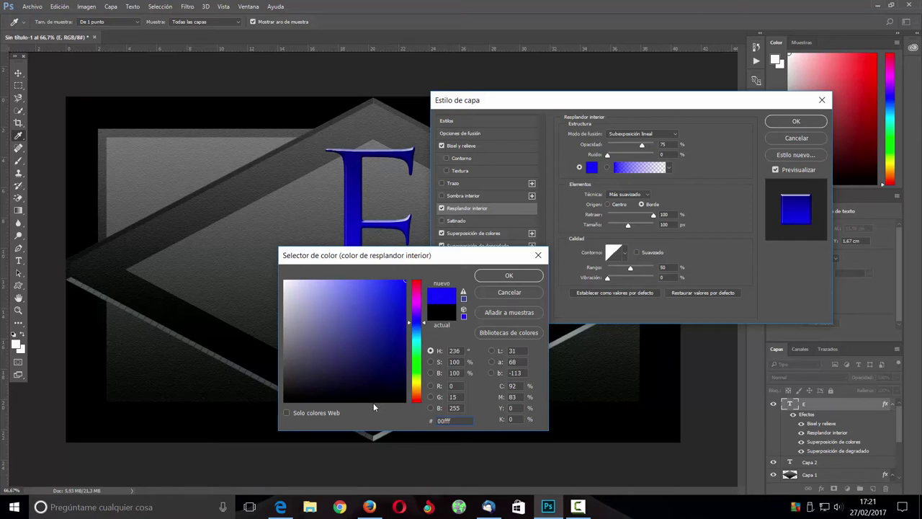
pyautogui.write('6')
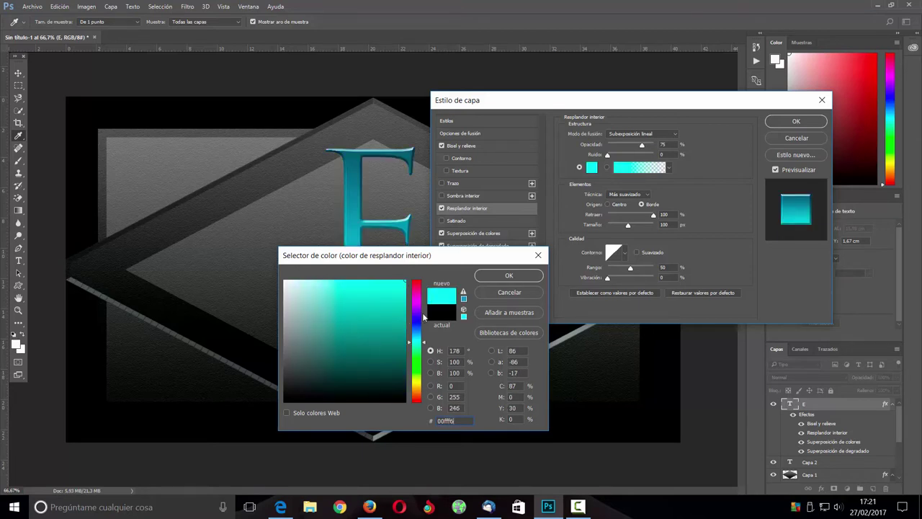
pyautogui.moveTo(440, 256); pyautogui.dragTo(436, 260)
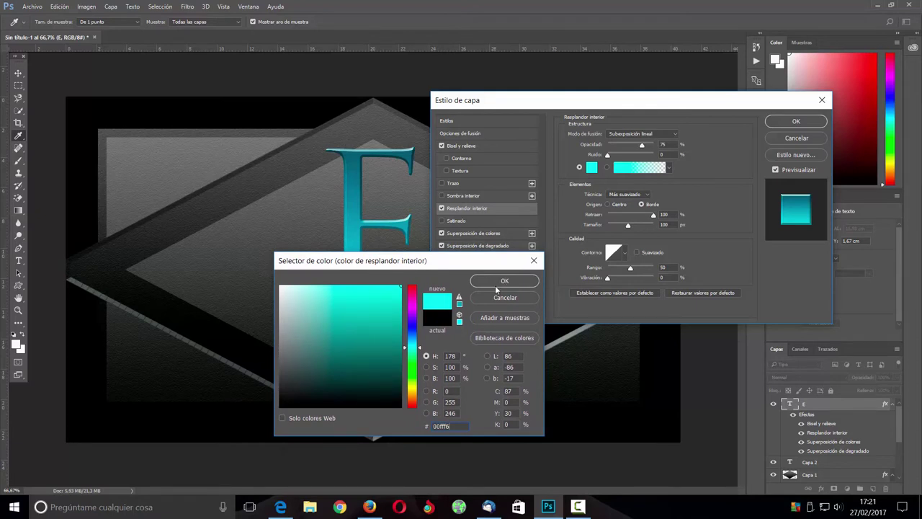
pyautogui.click(500, 284)
# Set the inner glow to Saturación blend mode with choke 22% and size 15 px
pyautogui.click(676, 137)
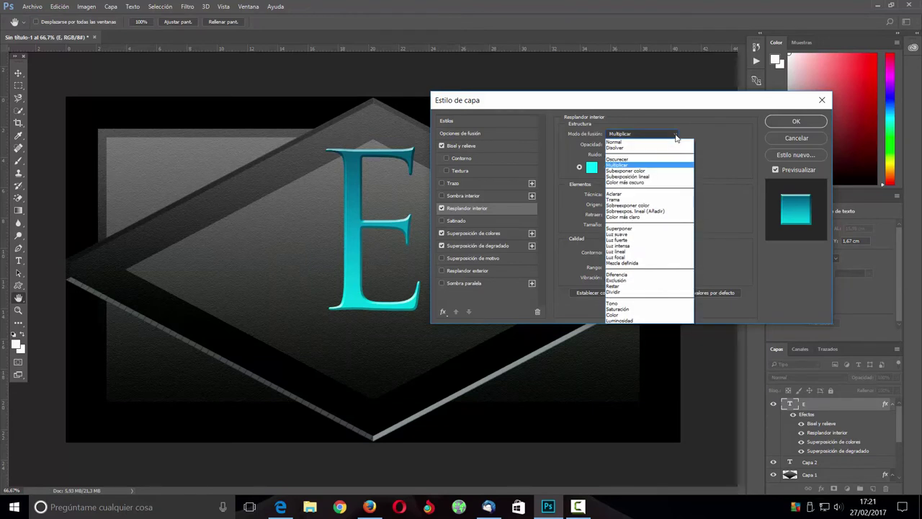
pyautogui.click(659, 308)
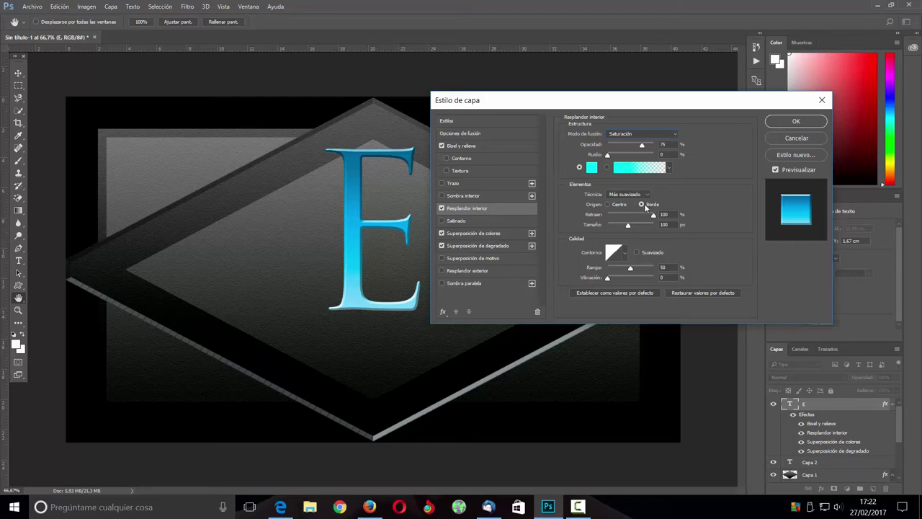
pyautogui.doubleClick(663, 213)
pyautogui.write('22')
pyautogui.doubleClick(664, 224)
pyautogui.write('15')
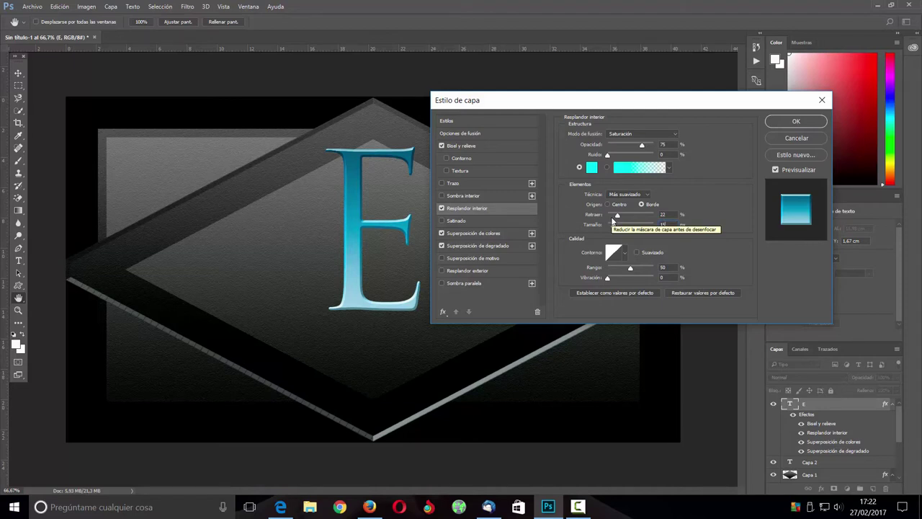
pyautogui.click(450, 183)
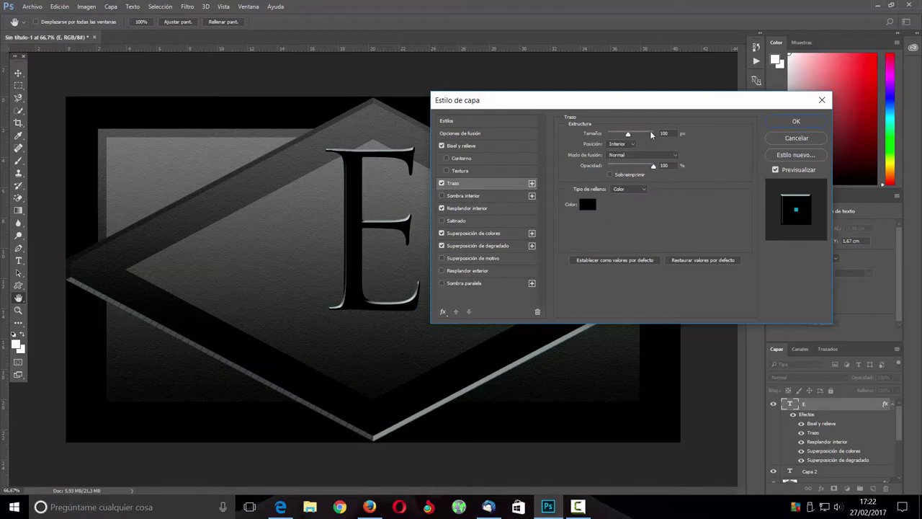
# Give the E a thin black stroke at 100% opacity and apply the layer style
pyautogui.moveTo(627, 134); pyautogui.dragTo(617, 128)
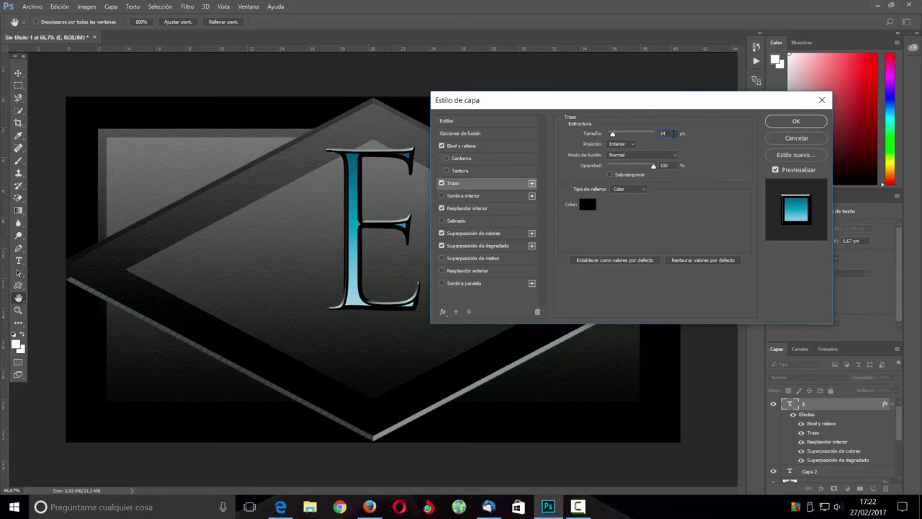
pyautogui.moveTo(673, 133); pyautogui.dragTo(627, 132)
pyautogui.write('5')
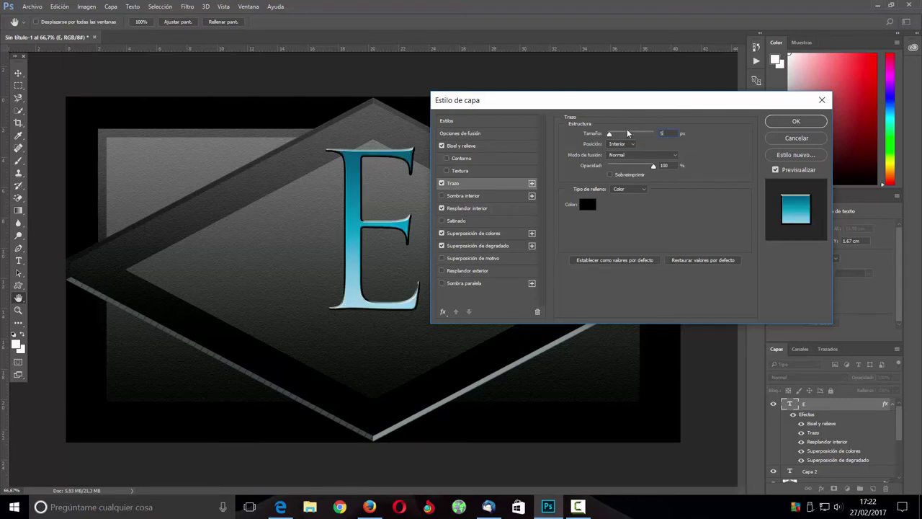
pyautogui.write('4')
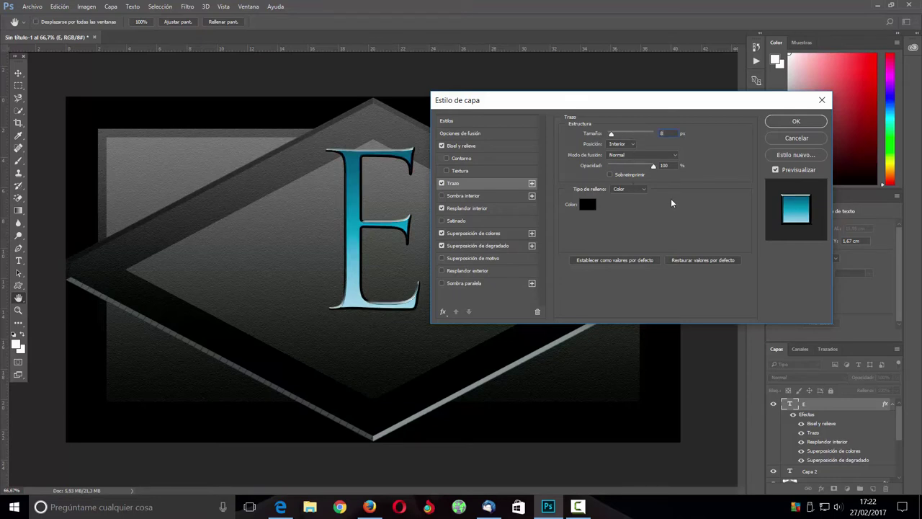
pyautogui.moveTo(655, 170)
pyautogui.mouseDown()
pyautogui.moveTo(630, 170)
pyautogui.moveTo(655, 169)
pyautogui.mouseUp()
pyautogui.click(794, 121)
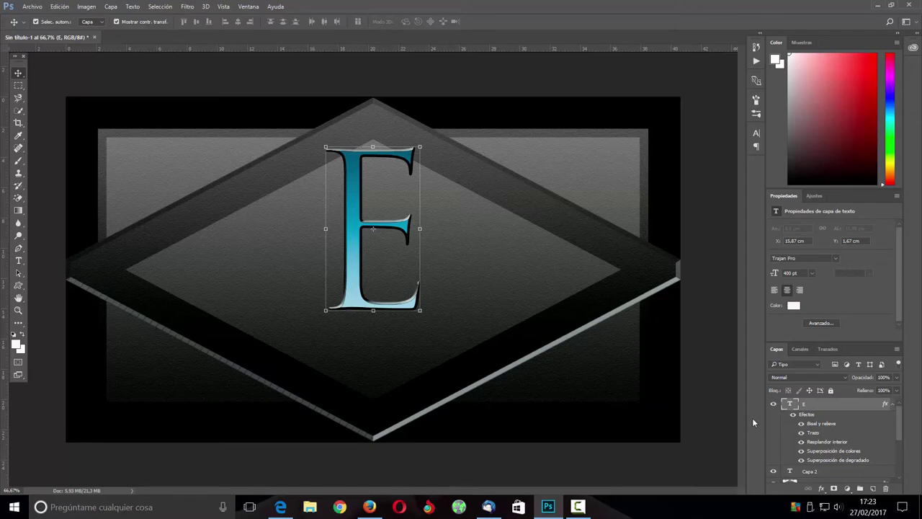
# Duplicate the E layer twice and place the copies left and right of the original
pyautogui.press('ctrl')
pyautogui.hotkey('ctrl', 'j')
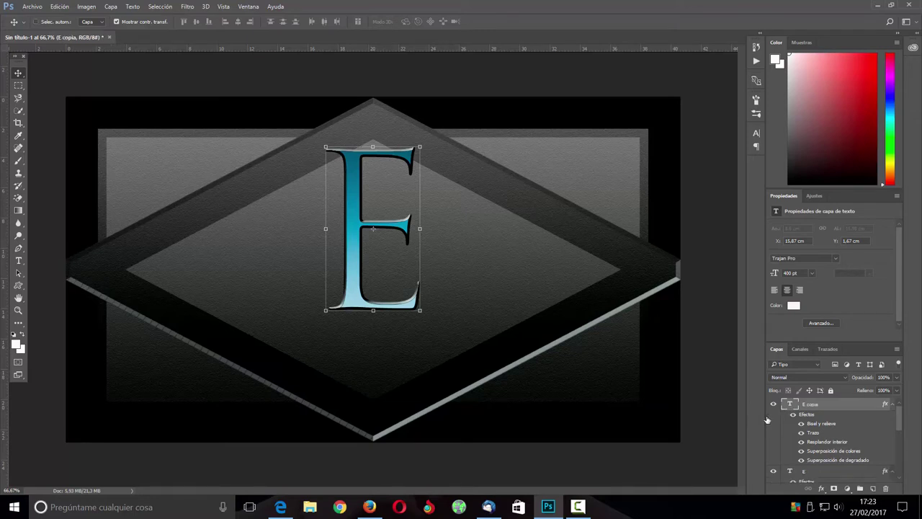
pyautogui.hotkey('ctrl', 'j')
pyautogui.moveTo(355, 159); pyautogui.dragTo(219, 203)
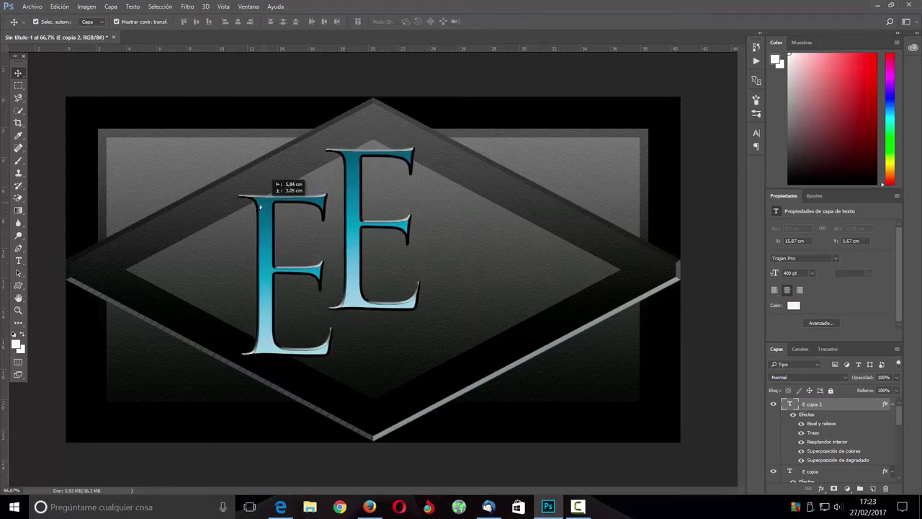
pyautogui.click(353, 161)
pyautogui.moveTo(449, 216); pyautogui.dragTo(485, 211)
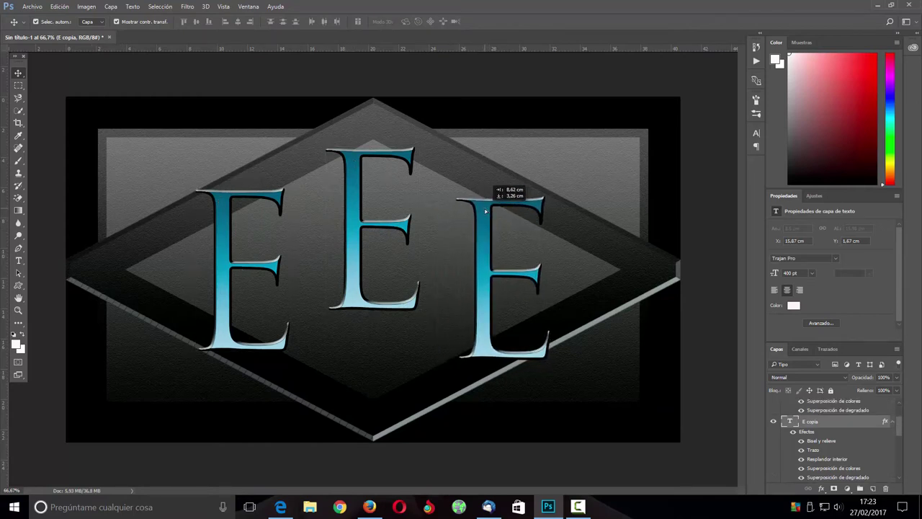
pyautogui.moveTo(484, 211); pyautogui.dragTo(485, 211)
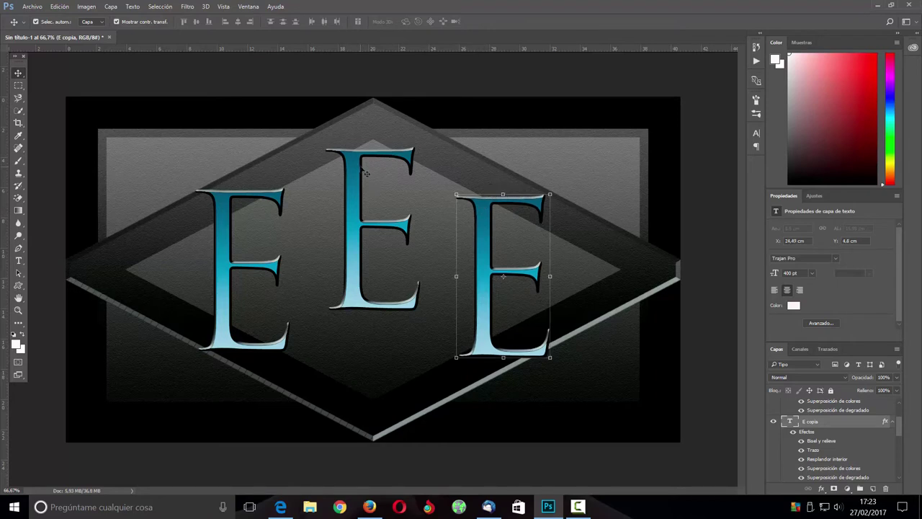
pyautogui.click(363, 164)
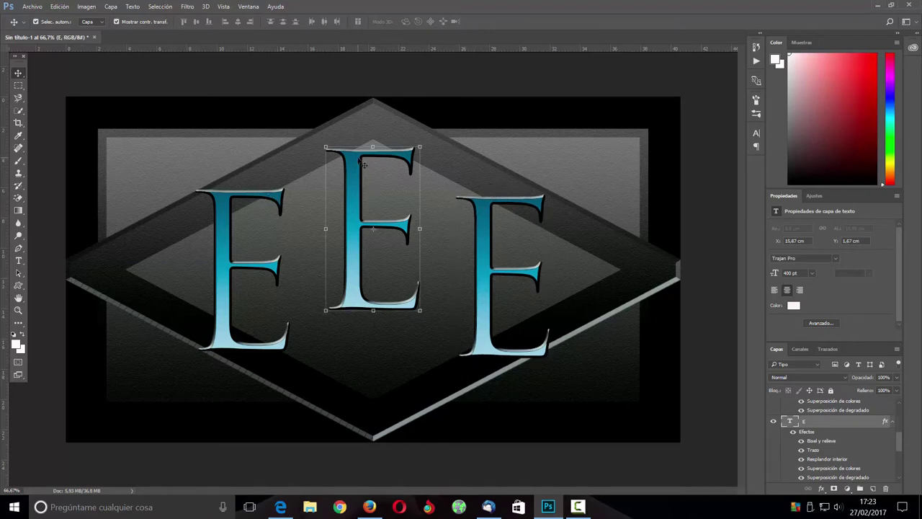
# Retype the middle letter as B and the right letter as M
pyautogui.click(19, 262)
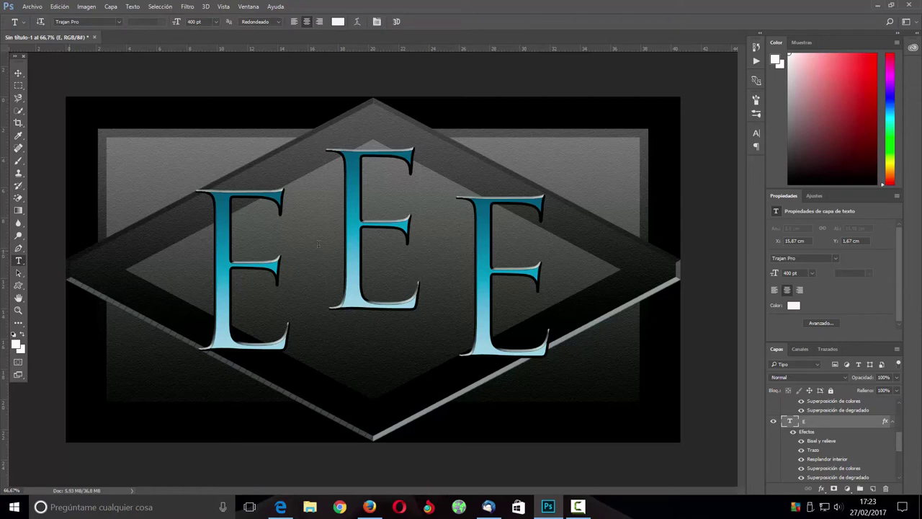
pyautogui.moveTo(411, 229); pyautogui.dragTo(319, 209)
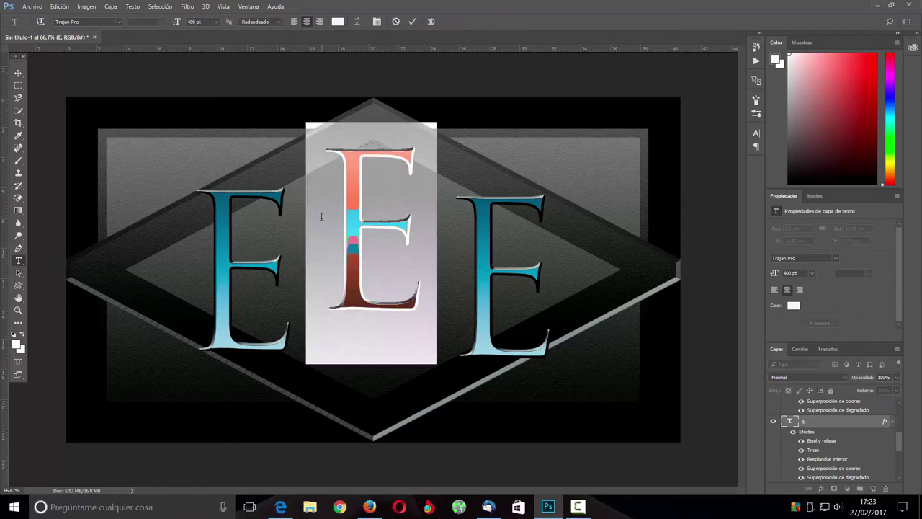
pyautogui.write('B')
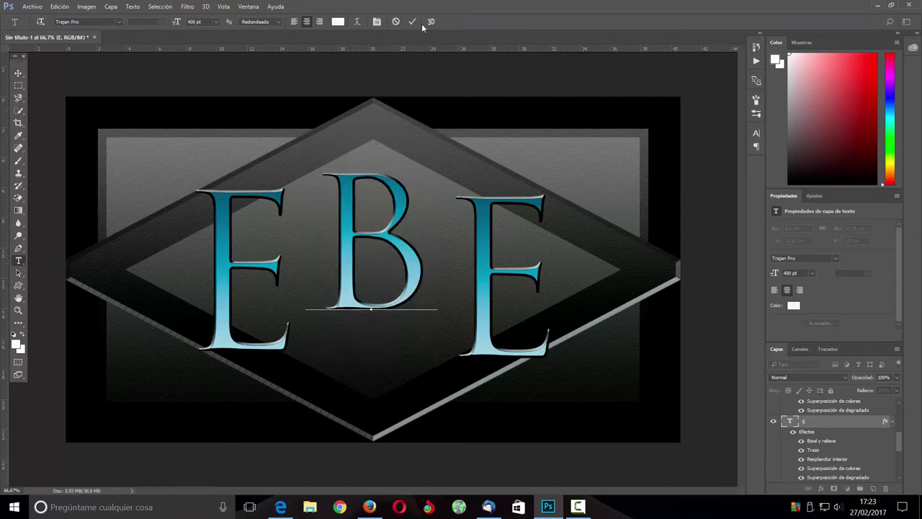
pyautogui.click(411, 22)
pyautogui.doubleClick(542, 275)
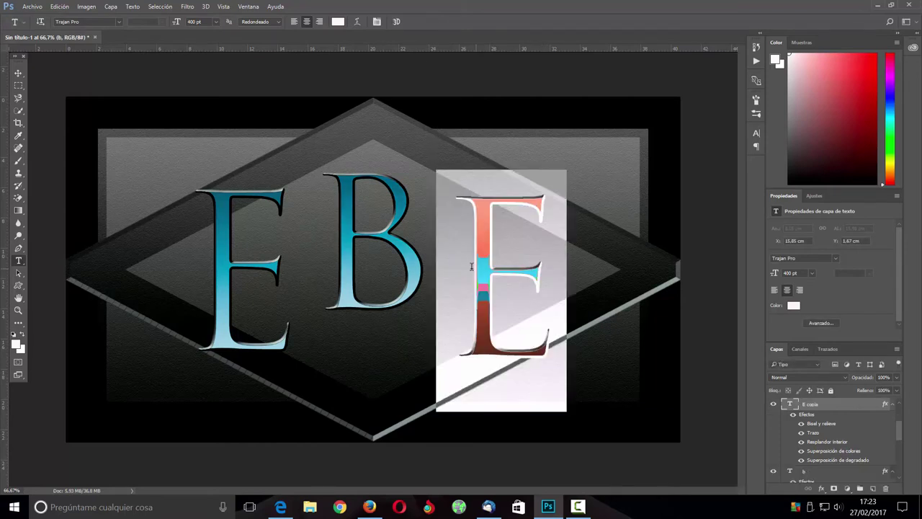
pyautogui.write('M')
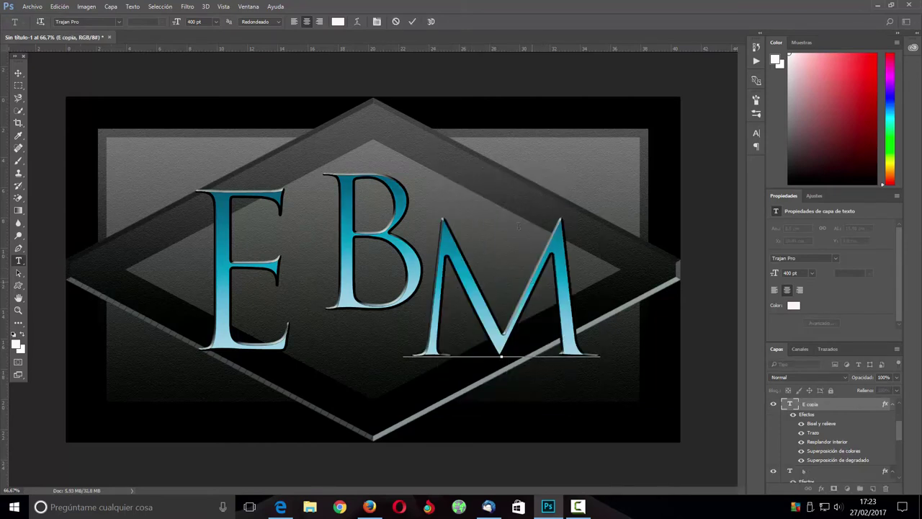
pyautogui.click(413, 22)
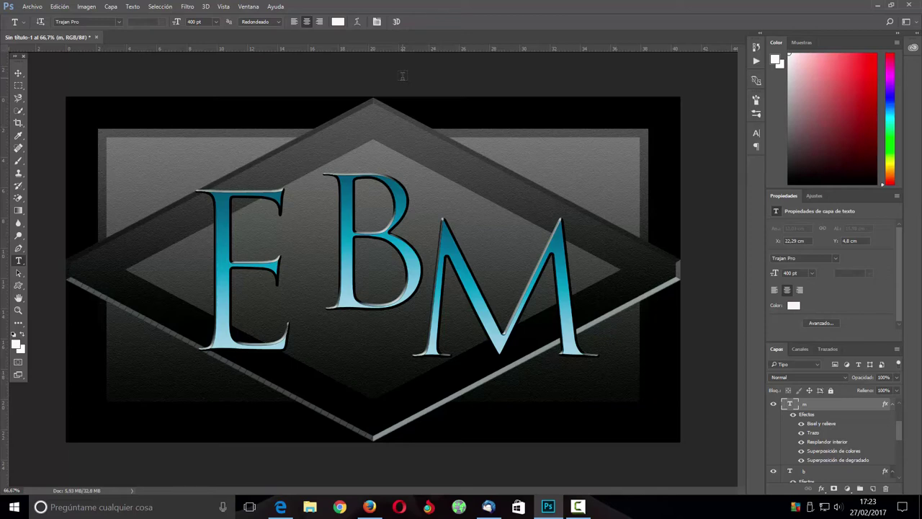
# Enlarge the B to 520 pt, nudge it left and down, and raise the M slightly
pyautogui.click(414, 233)
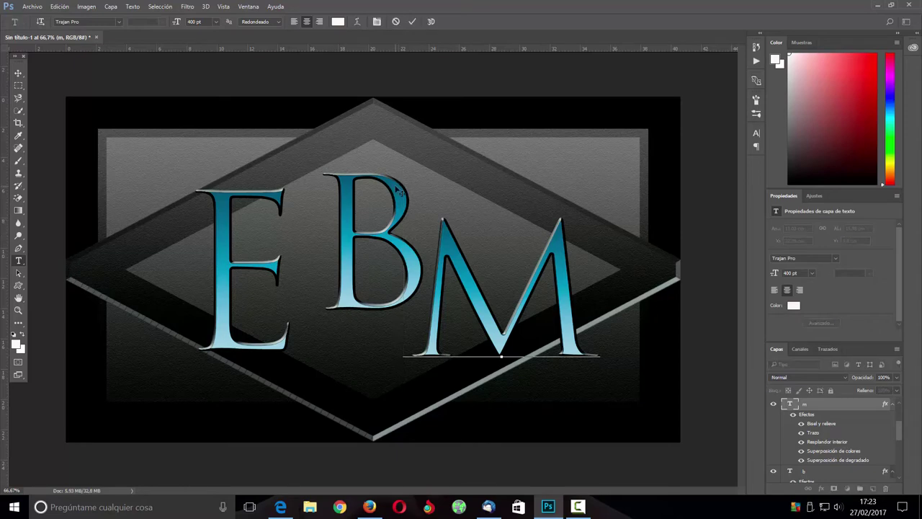
pyautogui.click(398, 23)
pyautogui.doubleClick(371, 238)
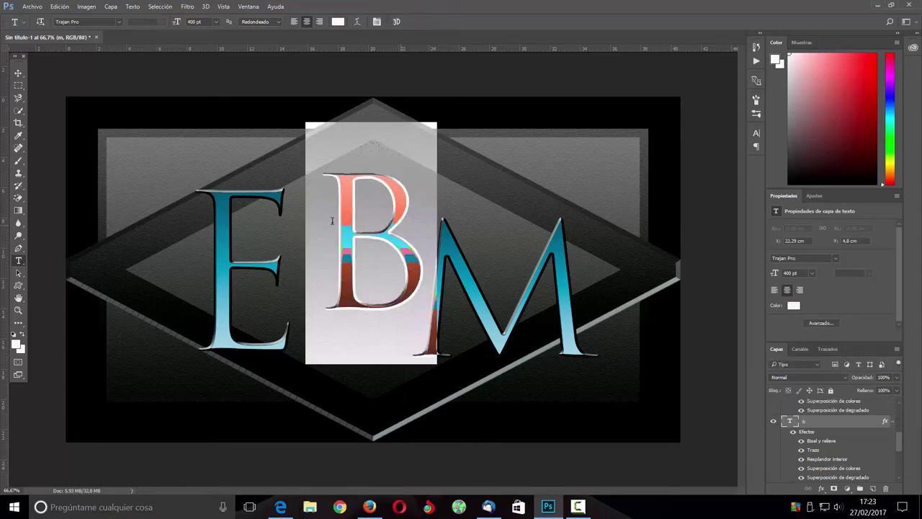
pyautogui.click(194, 22)
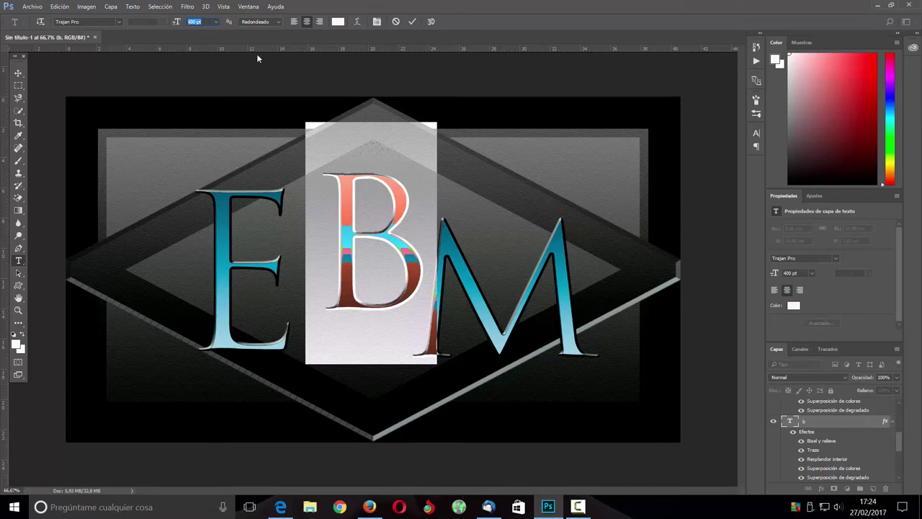
pyautogui.write('52')
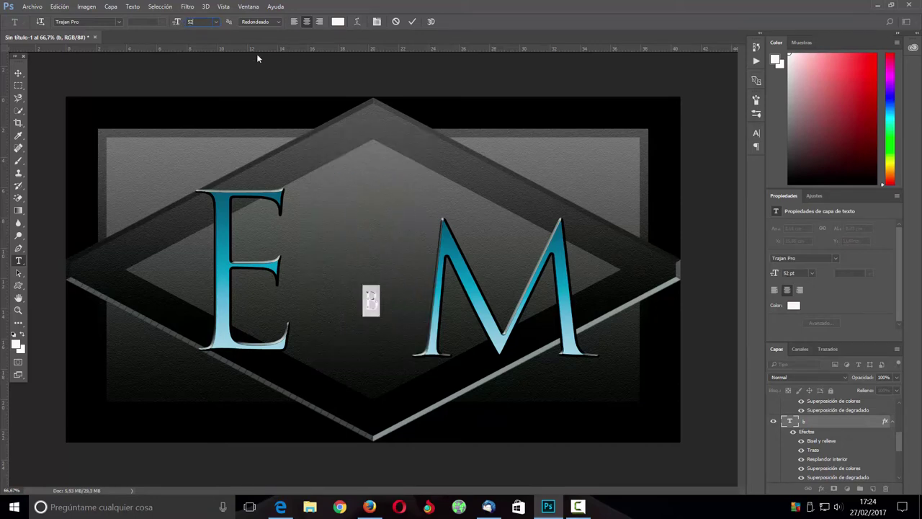
pyautogui.write('0')
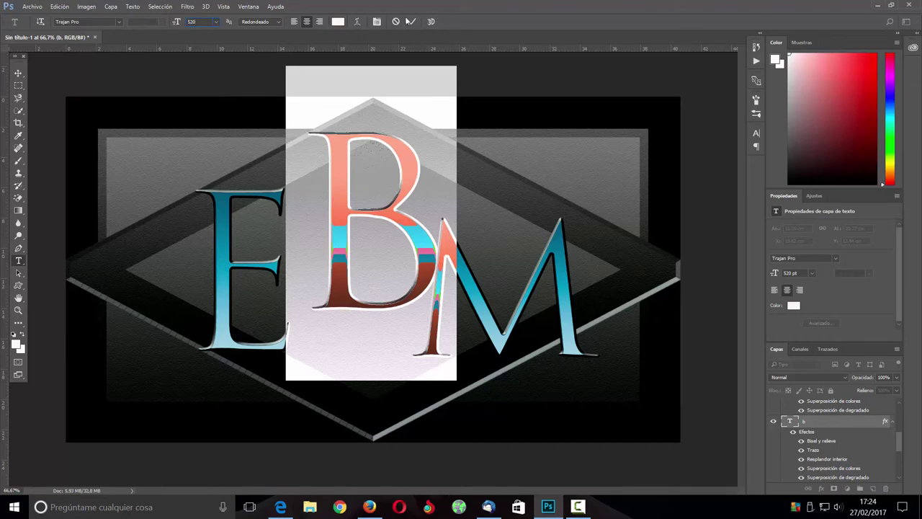
pyautogui.click(412, 22)
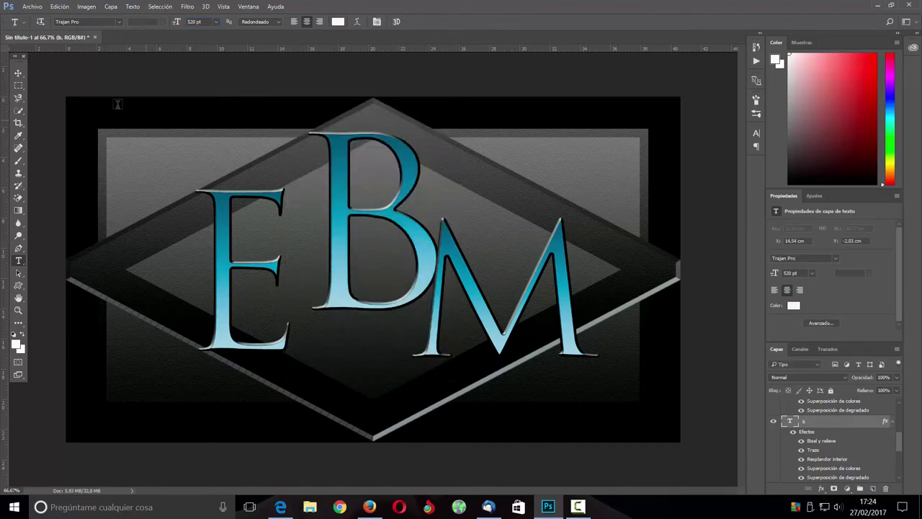
pyautogui.click(18, 74)
pyautogui.moveTo(337, 154); pyautogui.dragTo(319, 164)
pyautogui.moveTo(445, 234); pyautogui.dragTo(446, 215)
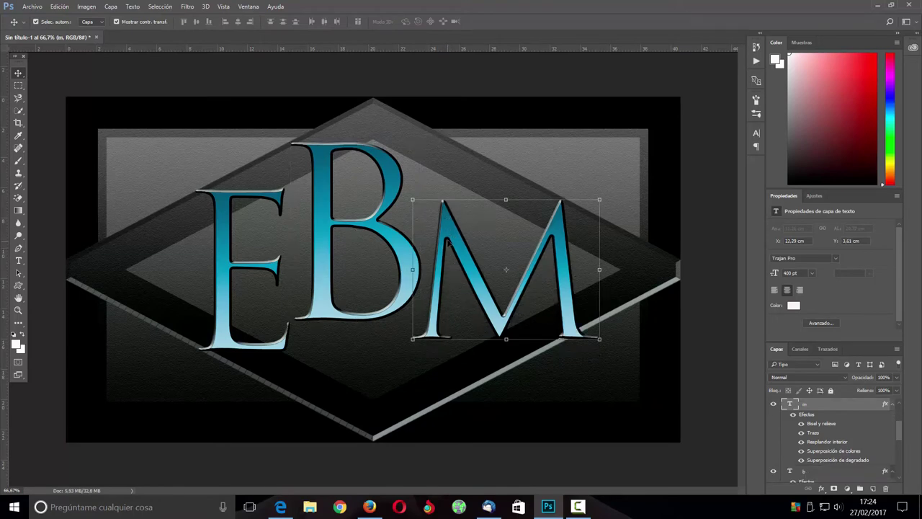
# Set the B layer's inner glow choke to 0% and size to 30 px, then apply
pyautogui.click(320, 230)
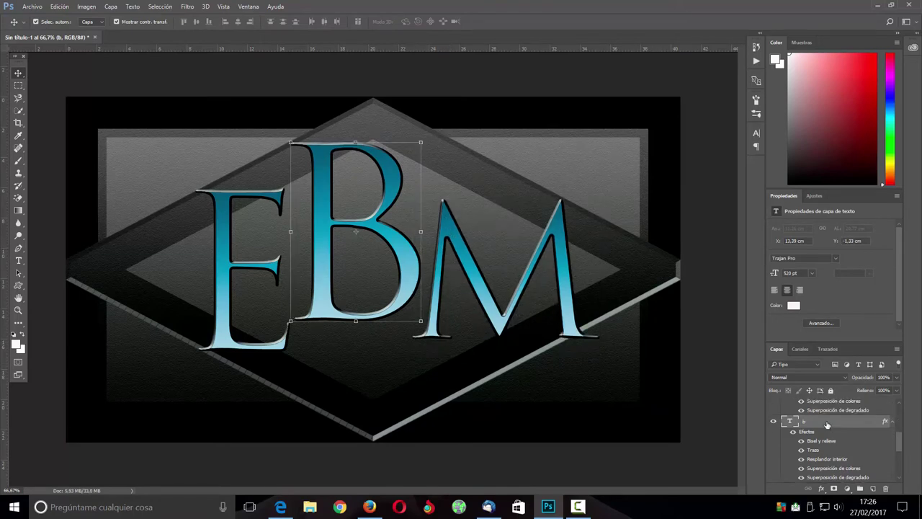
pyautogui.doubleClick(847, 423)
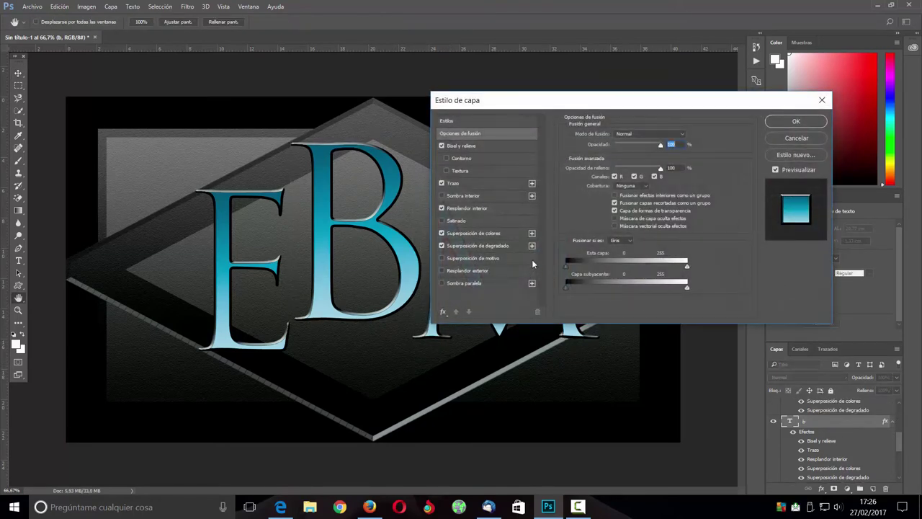
pyautogui.click(476, 207)
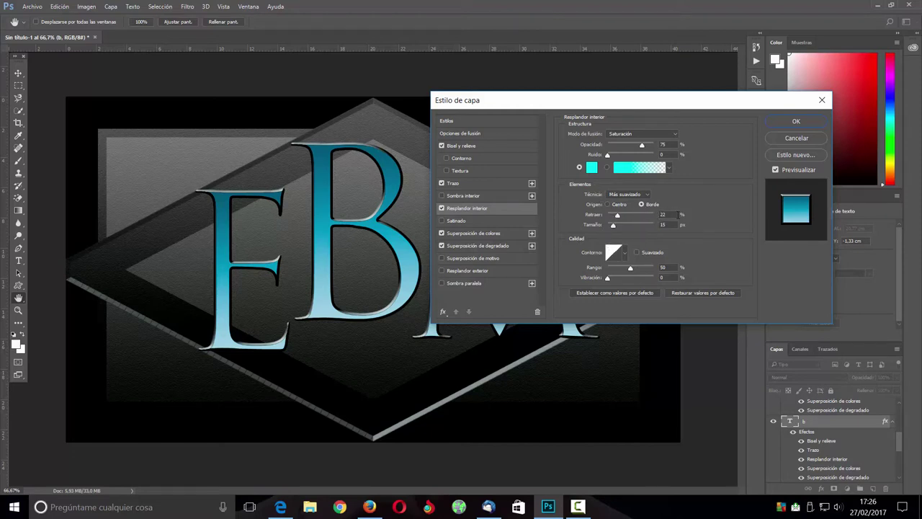
pyautogui.doubleClick(662, 214)
pyautogui.write('0')
pyautogui.press('Tab')
pyautogui.write('30')
pyautogui.click(792, 121)
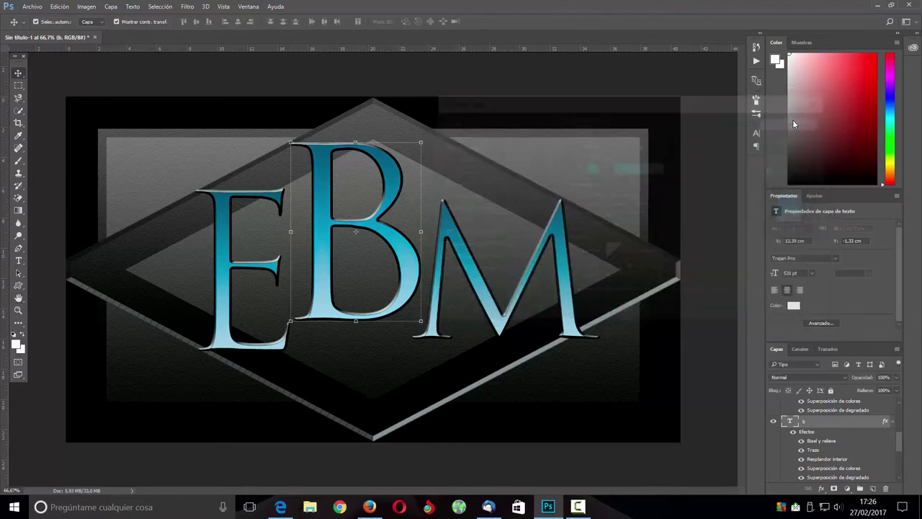
# Collapse the effects lists of the b, m and E copia 2 layers
pyautogui.click(893, 422)
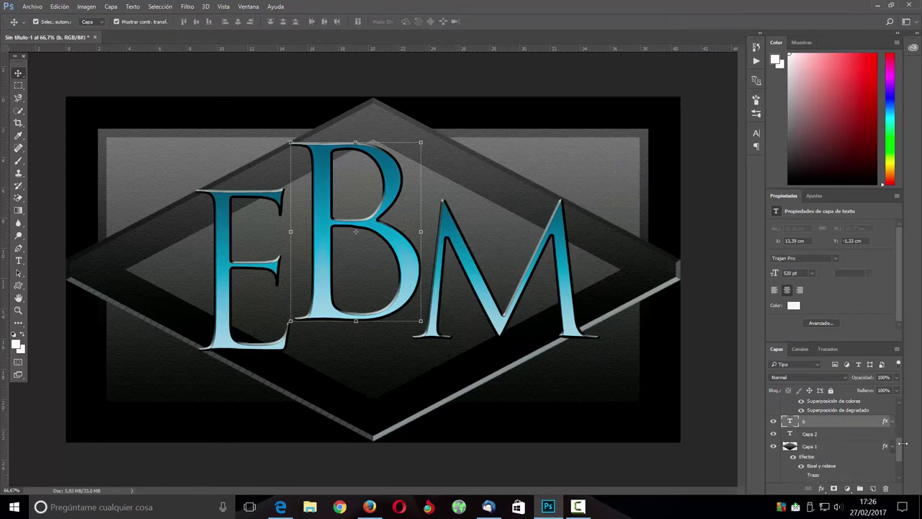
pyautogui.scroll(3, 905, 447)
pyautogui.scroll(2, 905, 448)
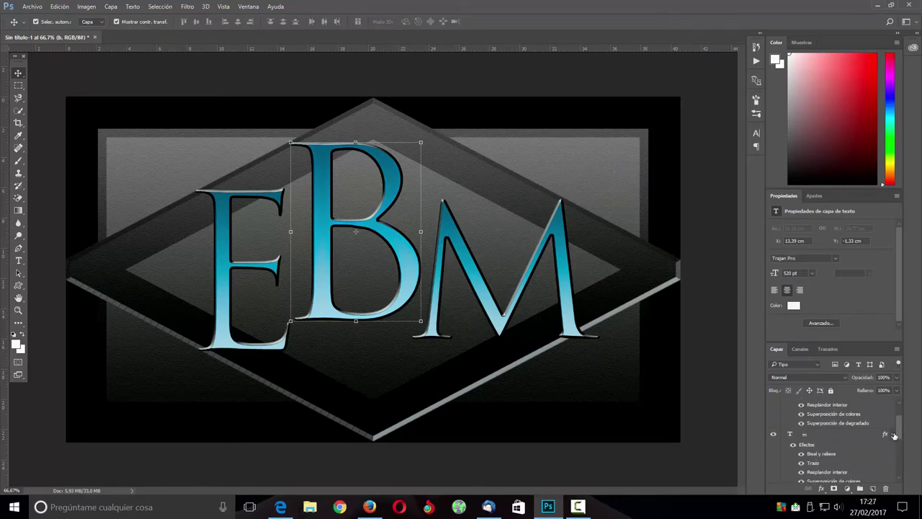
pyautogui.click(894, 436)
pyautogui.scroll(2, 900, 432)
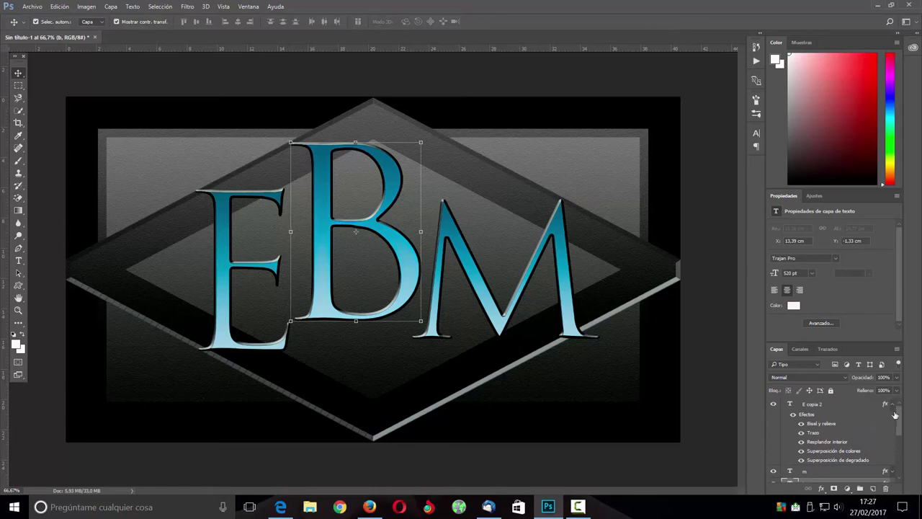
pyautogui.click(893, 404)
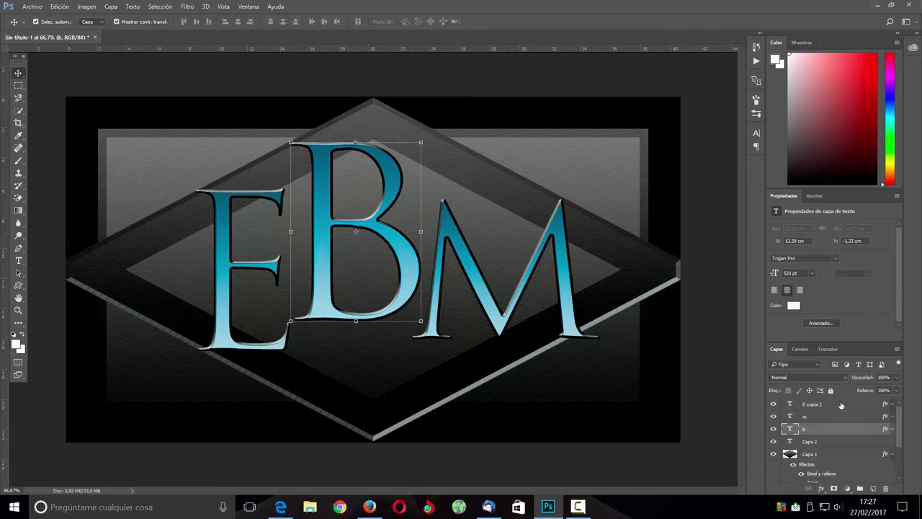
# Rename the letter layers B, M and E and select all three together
pyautogui.doubleClick(806, 429)
pyautogui.doubleClick(805, 420)
pyautogui.write('M')
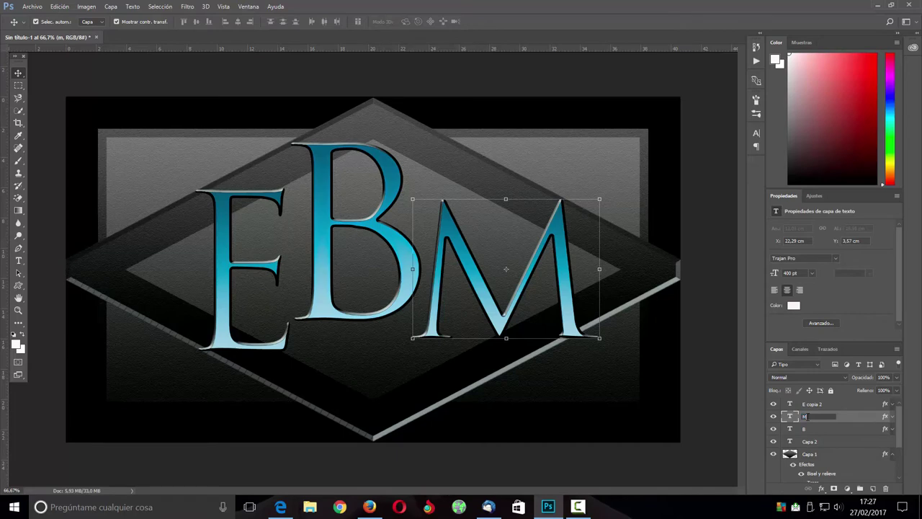
pyautogui.doubleClick(812, 403)
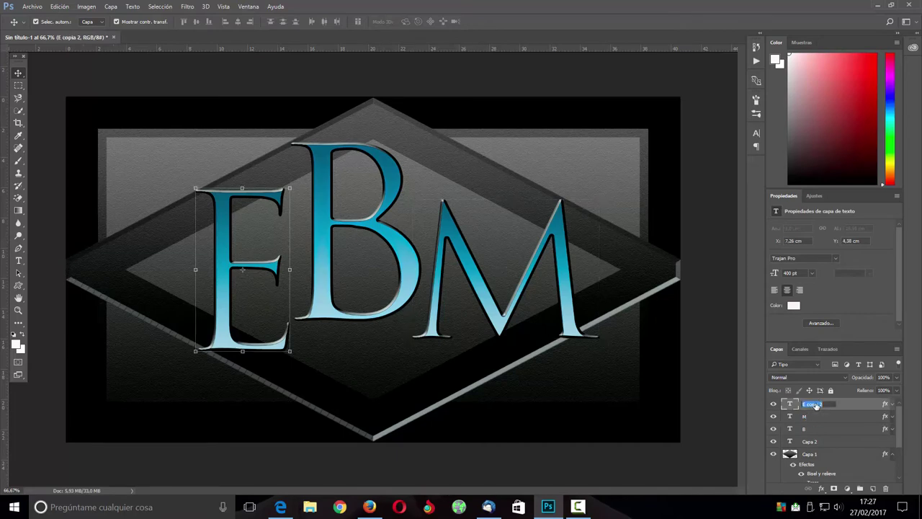
pyautogui.write('E')
pyautogui.press('Return')
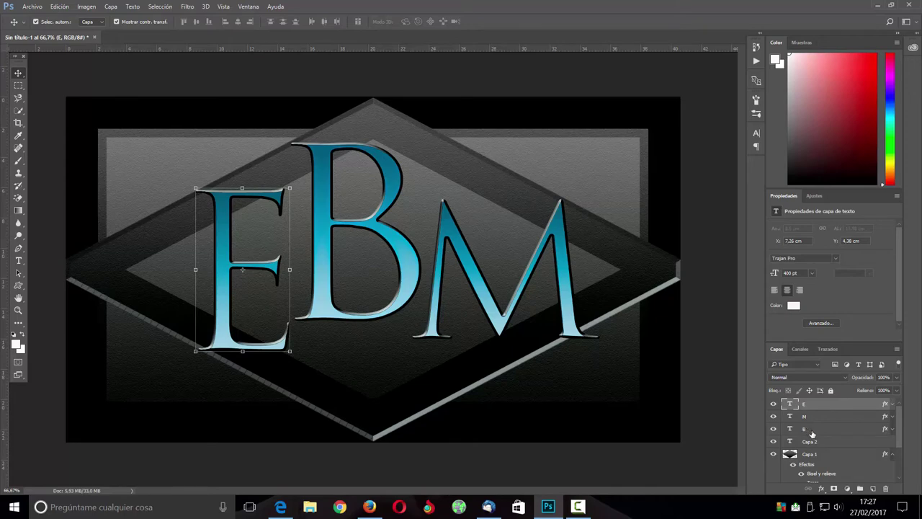
pyautogui.keyDown('shift'); pyautogui.click(812, 432); pyautogui.keyUp('shift')
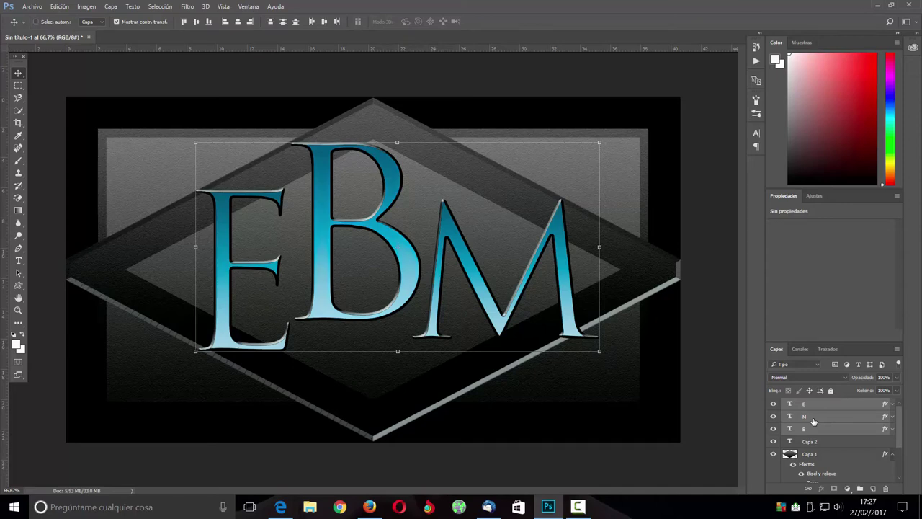
# Group E, M and B into Grupo 1, duplicate it as Grupo 1 copia, and hide Grupo 1
pyautogui.hotkey('ctrl', 'g')
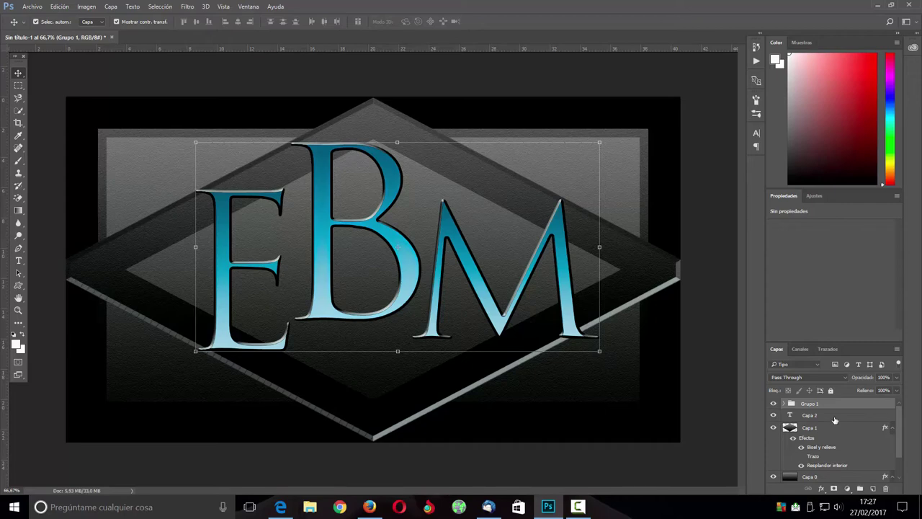
pyautogui.hotkey('ctrl', 'j')
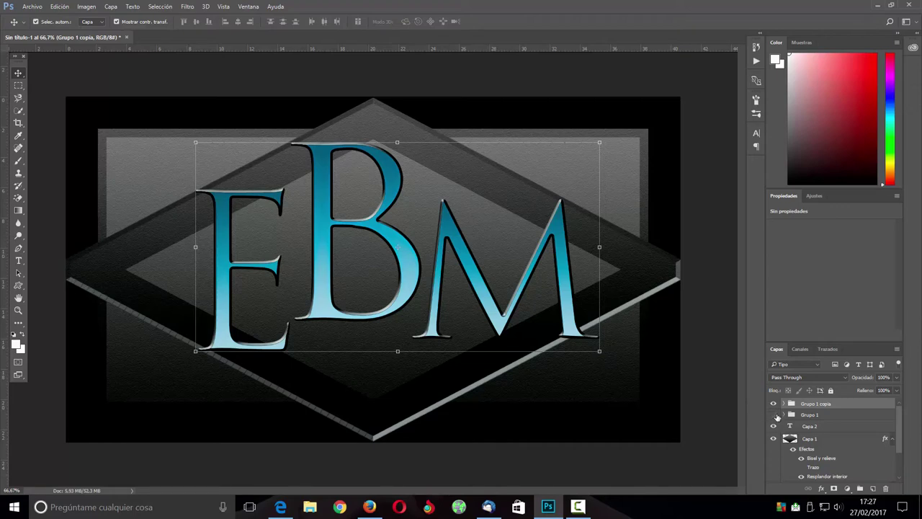
pyautogui.click(773, 415)
pyautogui.click(785, 403)
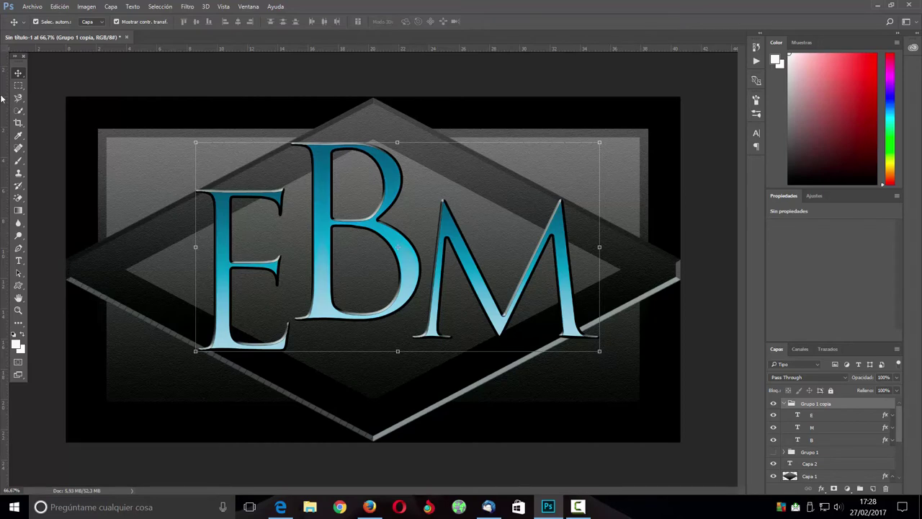
# Drag the B, M and E letters together so they overlap
pyautogui.moveTo(357, 150); pyautogui.dragTo(375, 167)
pyautogui.moveTo(449, 225)
pyautogui.mouseDown()
pyautogui.moveTo(419, 228)
pyautogui.moveTo(435, 247)
pyautogui.mouseUp()
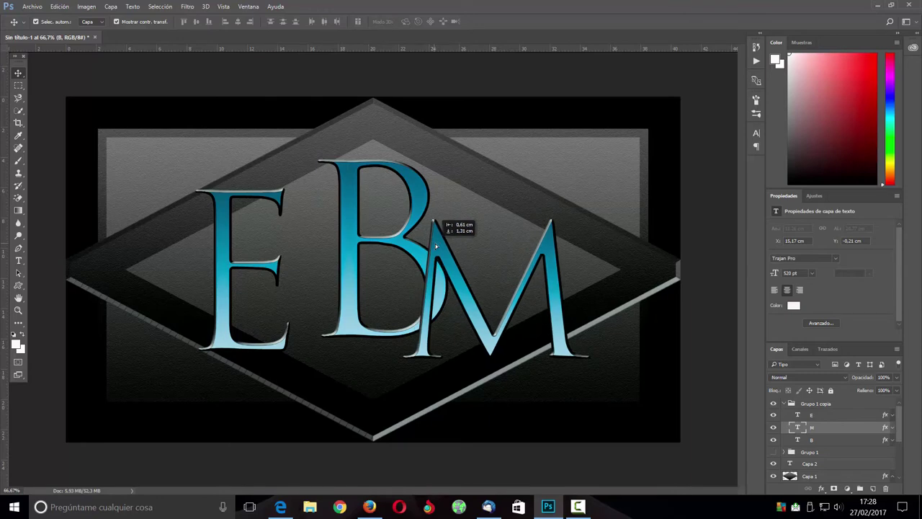
pyautogui.moveTo(435, 247); pyautogui.dragTo(435, 247)
pyautogui.moveTo(229, 200)
pyautogui.mouseDown()
pyautogui.moveTo(298, 212)
pyautogui.moveTo(284, 204)
pyautogui.moveTo(282, 227)
pyautogui.moveTo(292, 228)
pyautogui.moveTo(271, 181)
pyautogui.moveTo(275, 138)
pyautogui.moveTo(288, 147)
pyautogui.moveTo(293, 234)
pyautogui.moveTo(278, 214)
pyautogui.moveTo(280, 203)
pyautogui.moveTo(296, 203)
pyautogui.mouseUp()
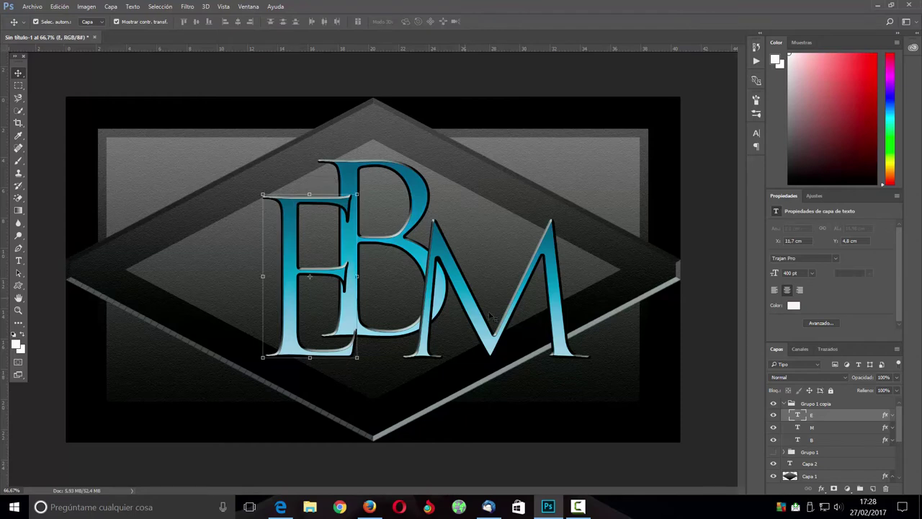
# Select all three letter layers and shift the monogram slightly left and down
pyautogui.keyDown('shift'); pyautogui.click(825, 427); pyautogui.keyUp('shift')
pyautogui.keyDown('ctrl'); pyautogui.click(826, 440); pyautogui.keyUp('ctrl')
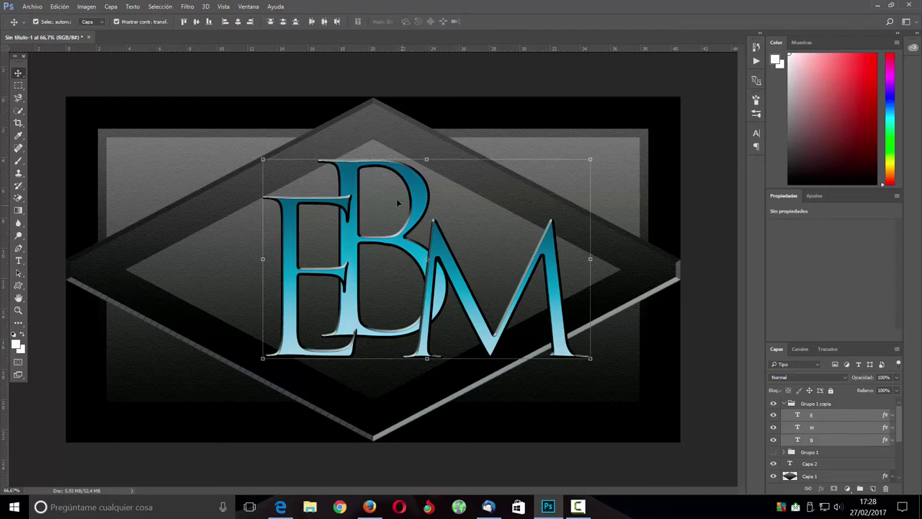
pyautogui.moveTo(369, 168); pyautogui.dragTo(328, 171)
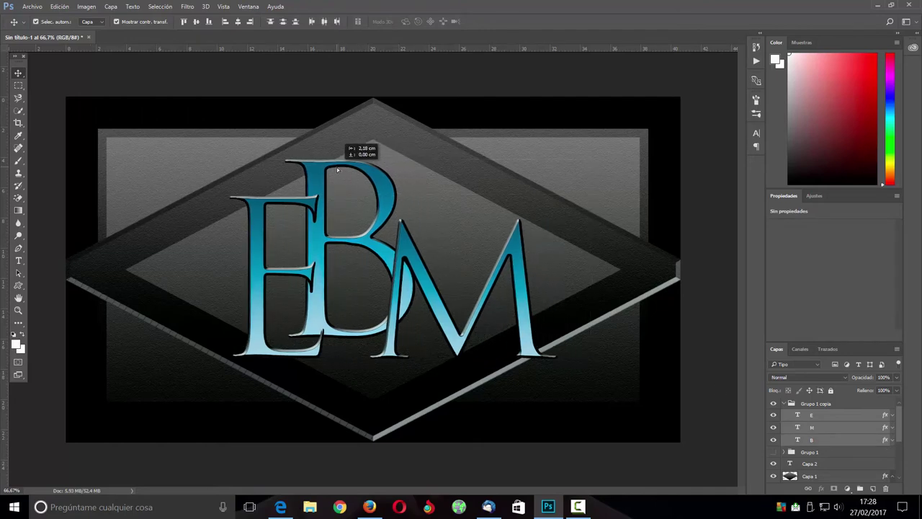
pyautogui.moveTo(327, 171)
pyautogui.mouseDown()
pyautogui.moveTo(335, 185)
pyautogui.moveTo(334, 172)
pyautogui.mouseUp()
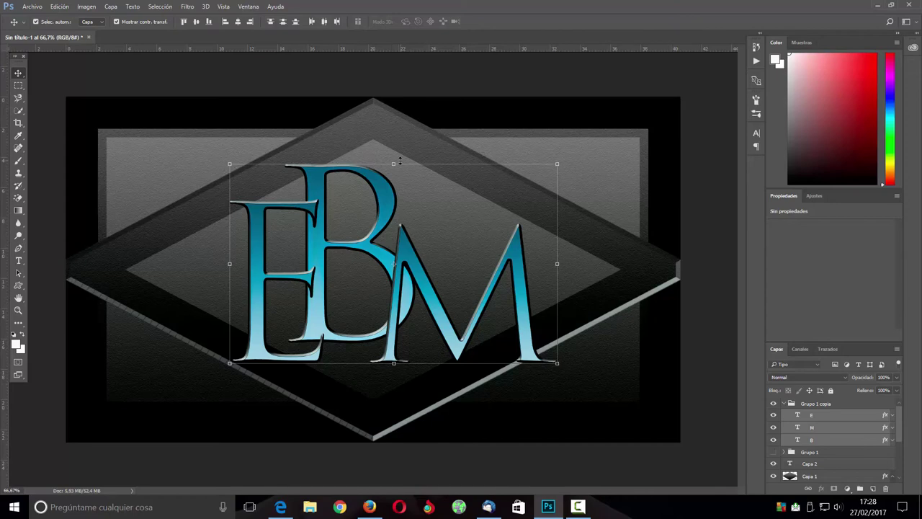
pyautogui.click(18, 85)
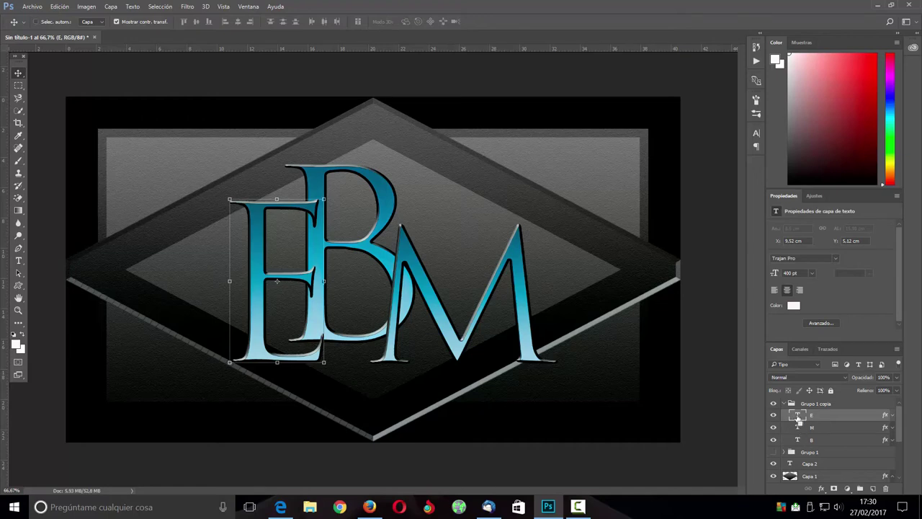
# Add layer masks to the E and M layers, each loaded from its own letter outline
pyautogui.keyDown('ctrl'); pyautogui.click(797, 416); pyautogui.keyUp('ctrl')
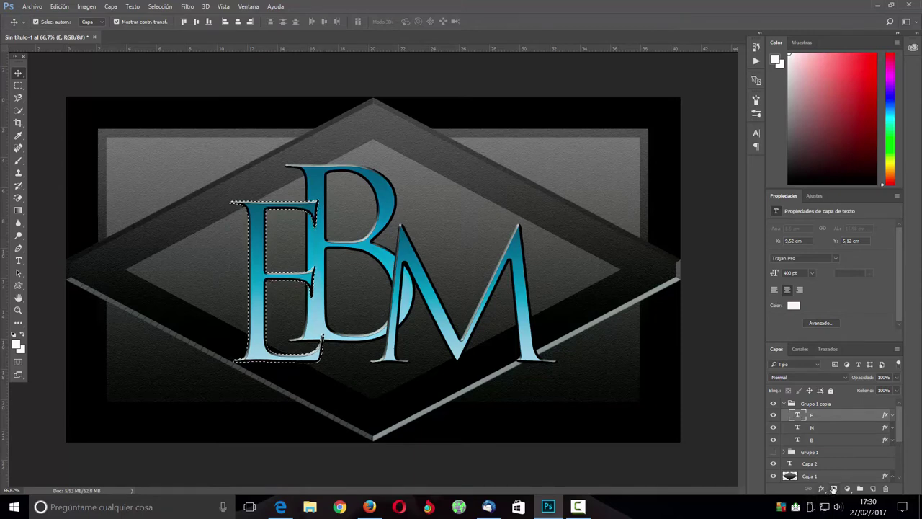
pyautogui.click(833, 489)
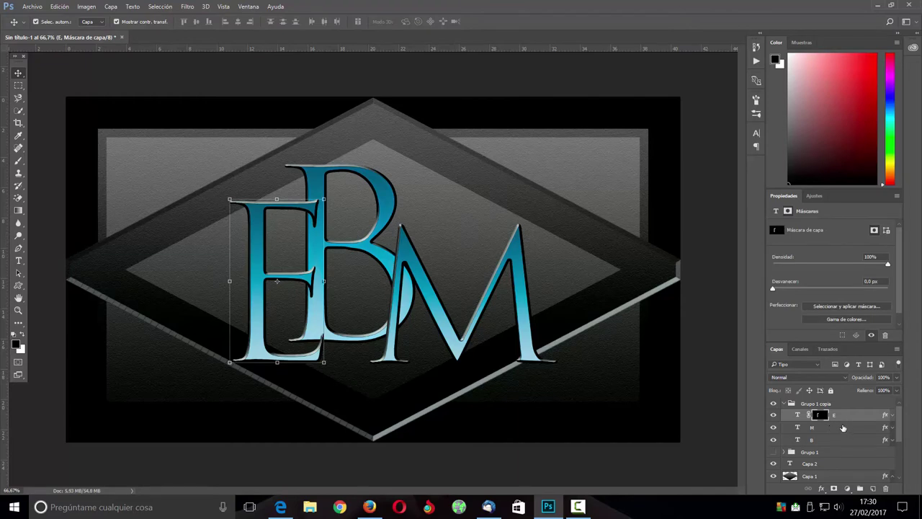
pyautogui.click(811, 430)
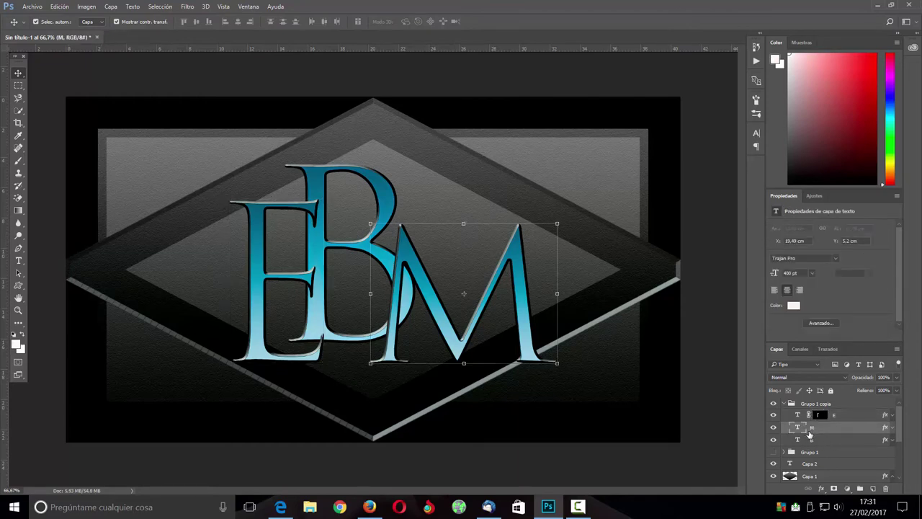
pyautogui.keyDown('ctrl'); pyautogui.click(798, 430); pyautogui.keyUp('ctrl')
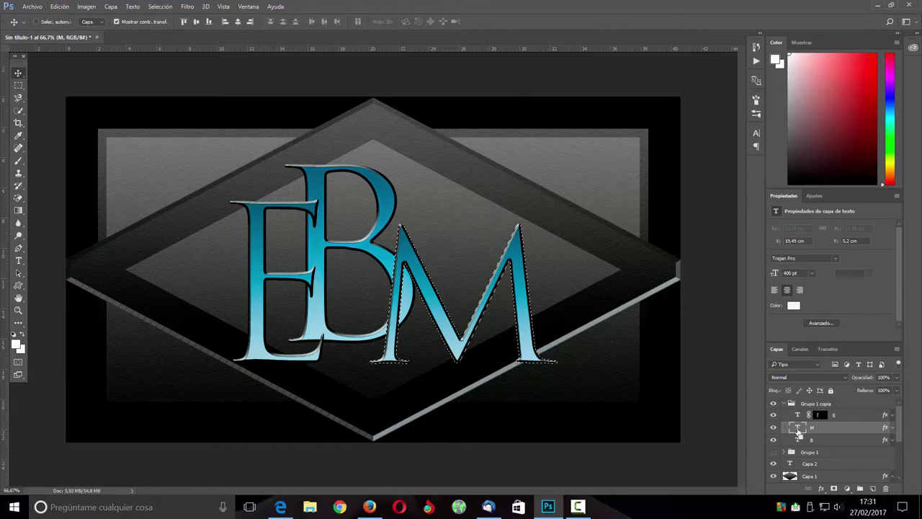
pyautogui.click(833, 488)
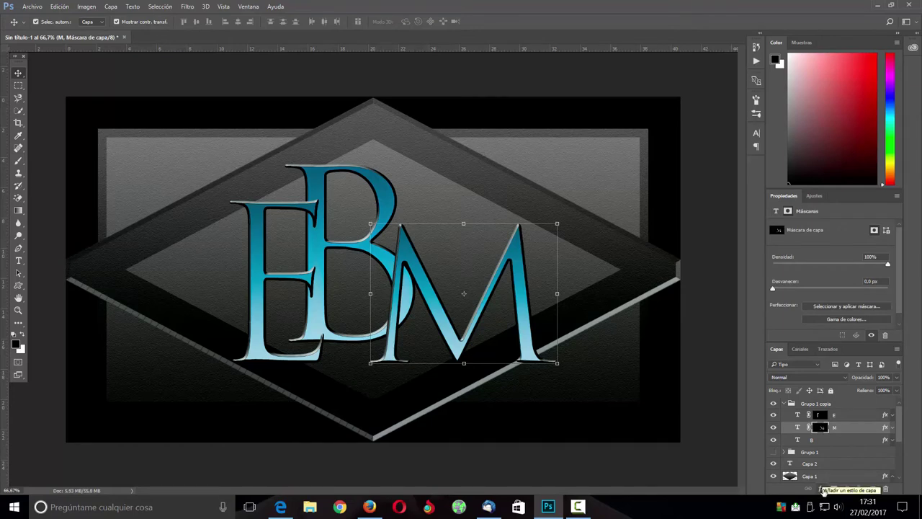
pyautogui.click(822, 489)
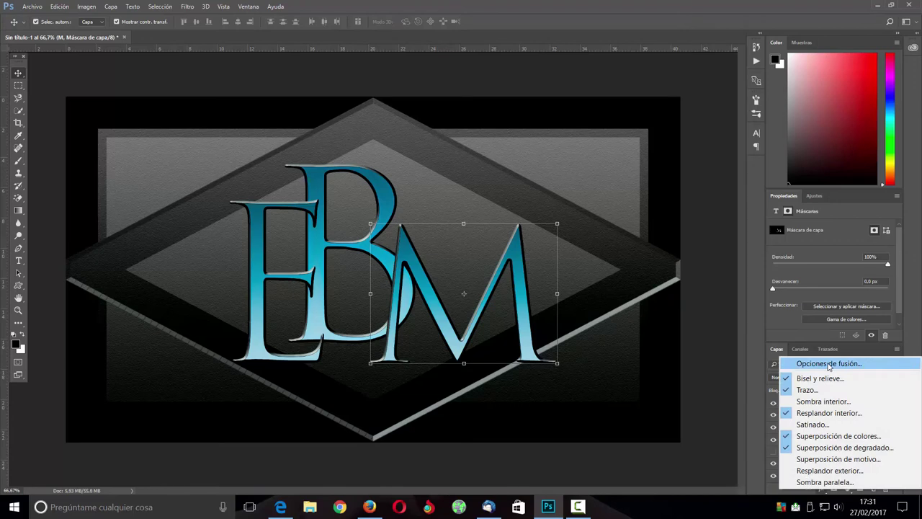
# Add a drop shadow to the M layer with Multiply blend mode
pyautogui.click(828, 363)
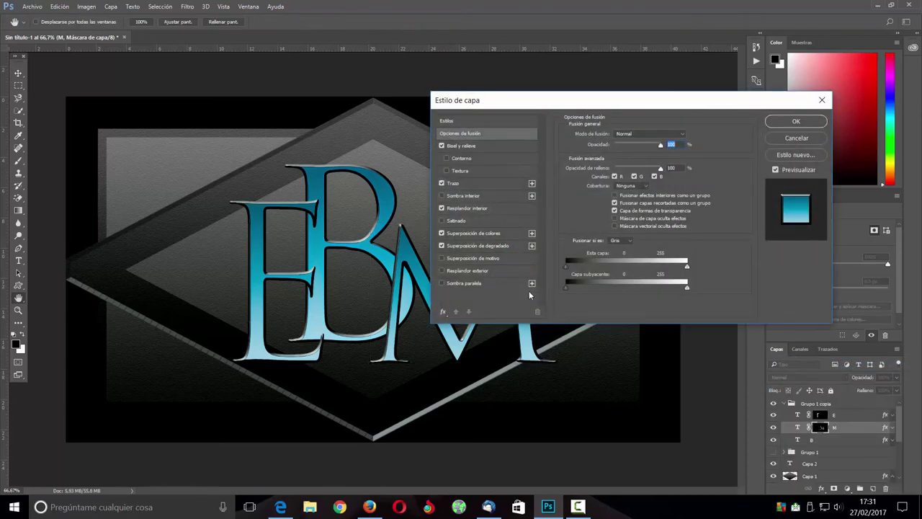
pyautogui.click(445, 283)
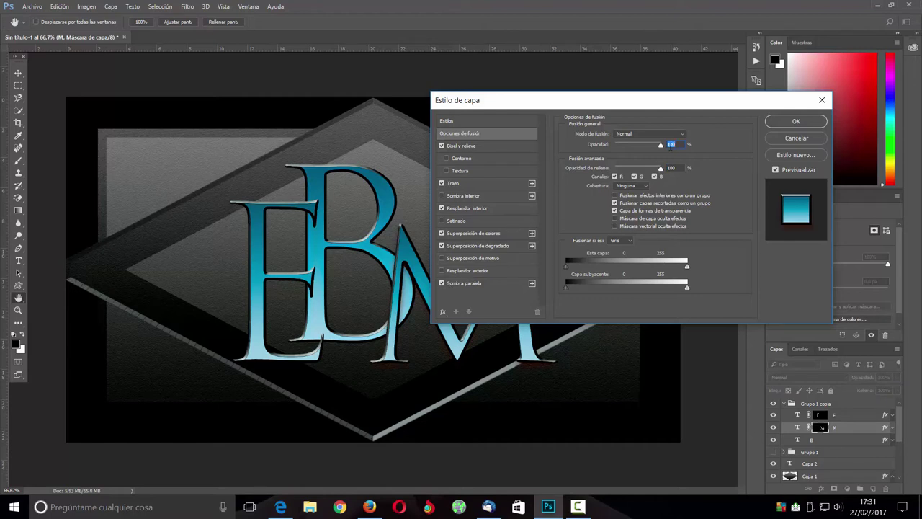
pyautogui.click(484, 284)
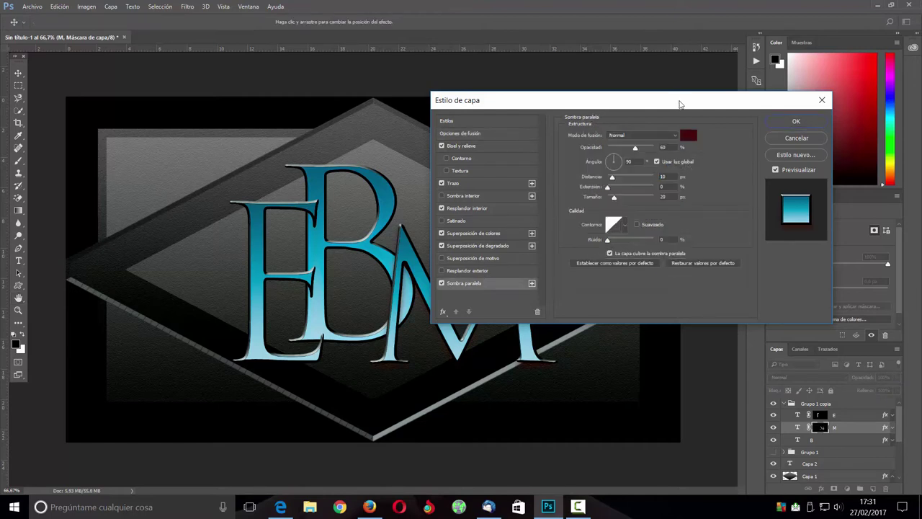
pyautogui.click(675, 136)
pyautogui.click(650, 169)
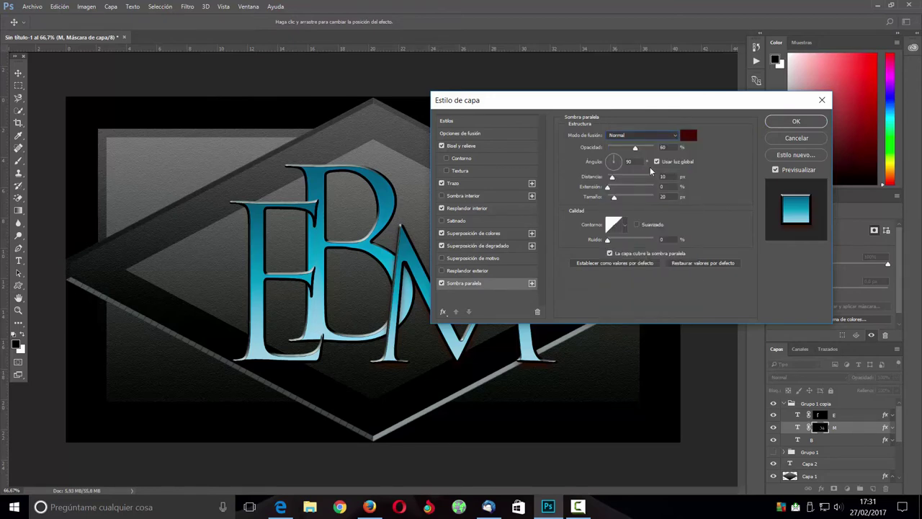
pyautogui.moveTo(608, 100); pyautogui.dragTo(594, 74)
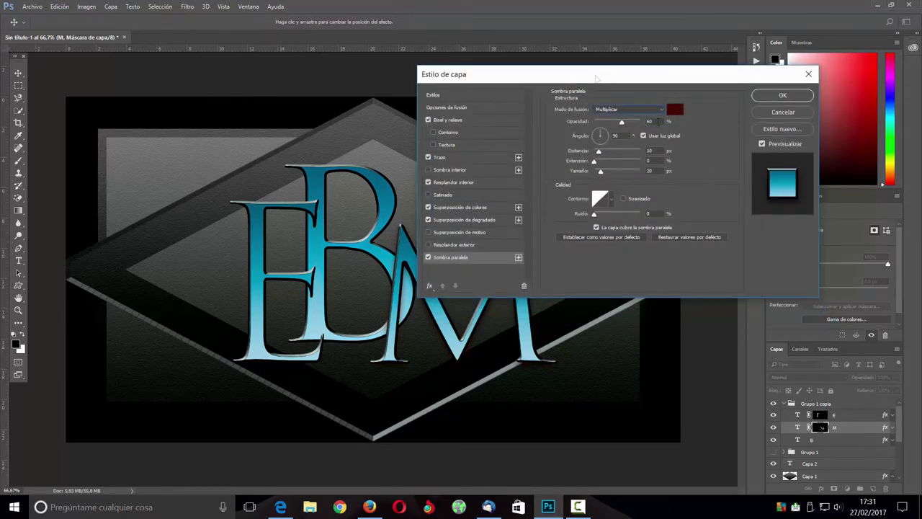
# Set the shadow to 33% opacity, 120° angle, 30 px distance and 10 px size, and apply it
pyautogui.write('33')
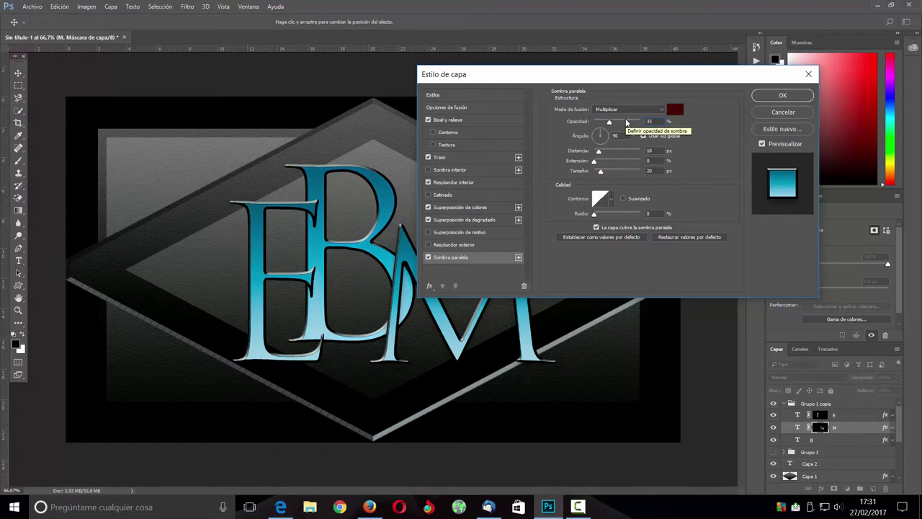
pyautogui.click(613, 135)
pyautogui.write('12')
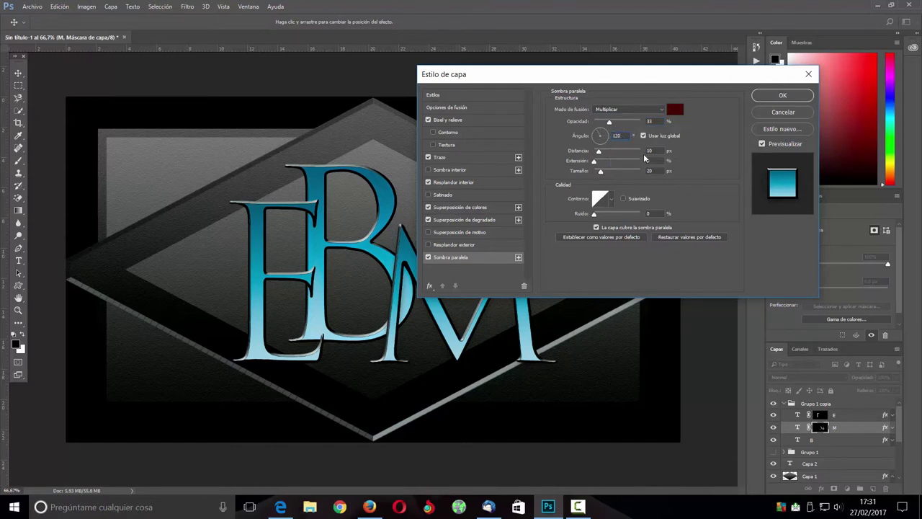
pyautogui.click(646, 151)
pyautogui.write('30')
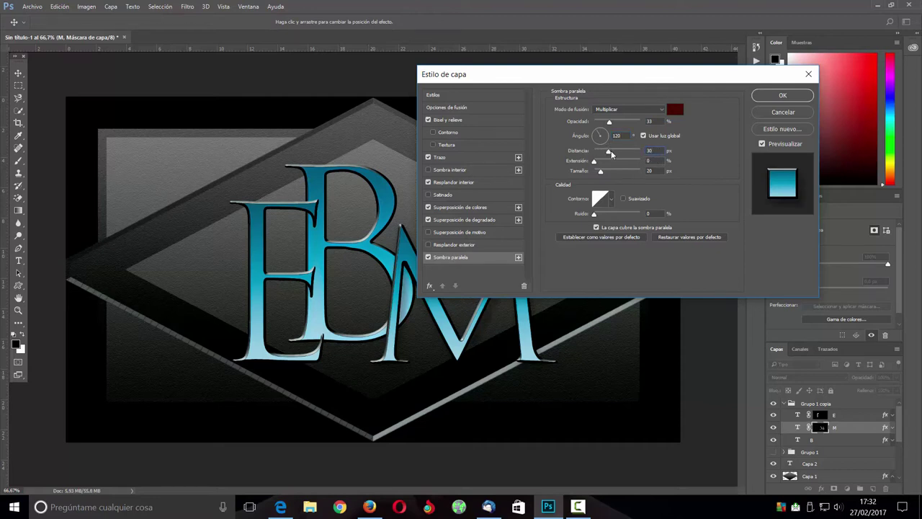
pyautogui.press('Tab')
pyautogui.press('Tab')
pyautogui.write('15')
pyautogui.click(786, 96)
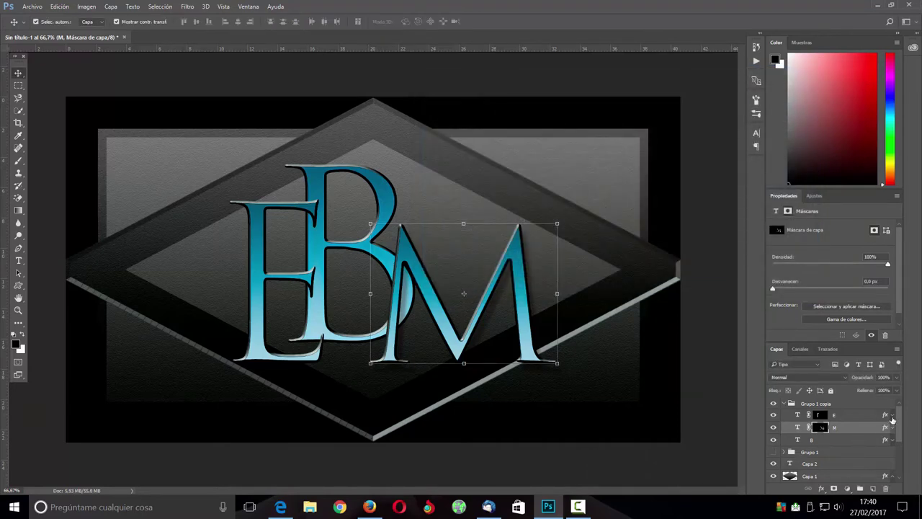
# Expand the E and M effect lists and drag the Drop Shadow effect under the M layer
pyautogui.click(892, 417)
pyautogui.scroll(-1, 900, 444)
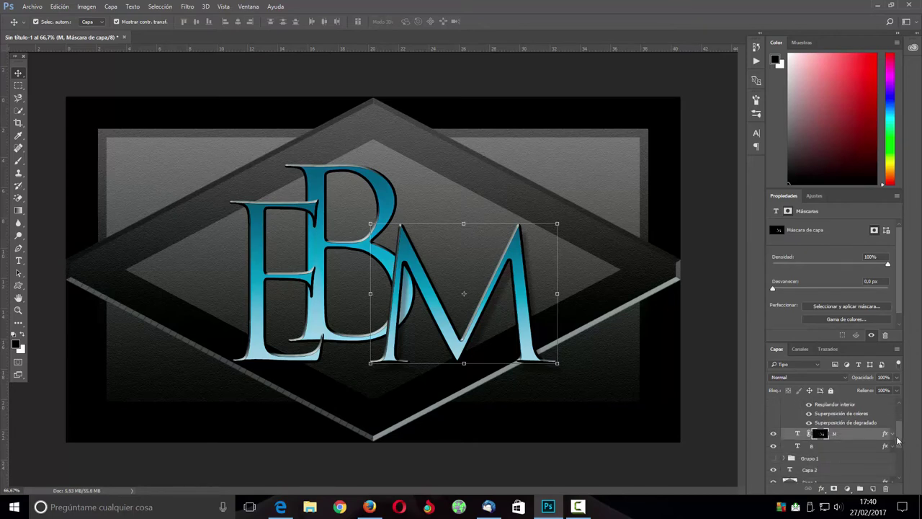
pyautogui.click(893, 433)
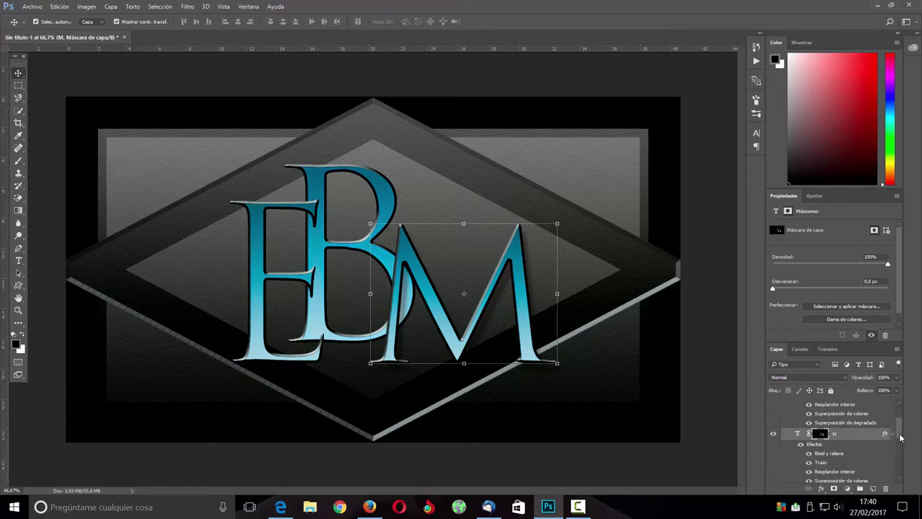
pyautogui.scroll(-2, 900, 443)
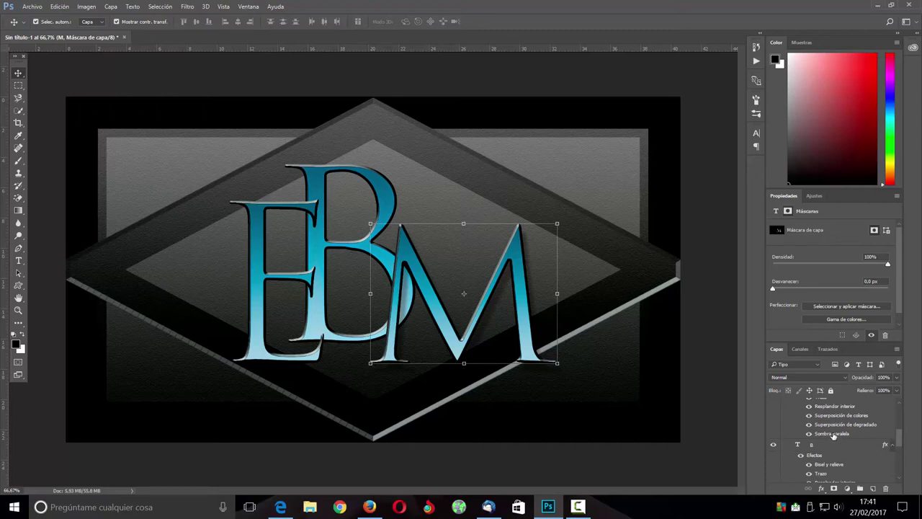
pyautogui.scroll(-2, 901, 445)
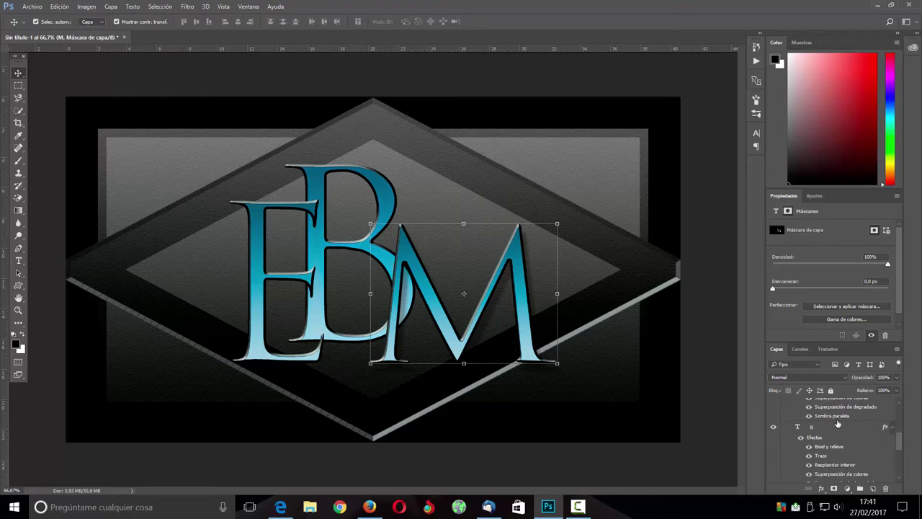
pyautogui.moveTo(837, 420); pyautogui.dragTo(835, 487)
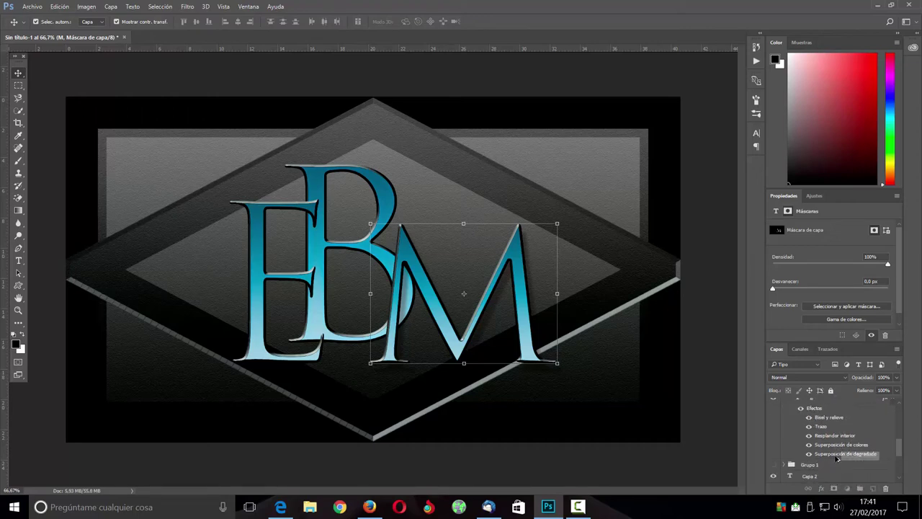
pyautogui.moveTo(835, 487); pyautogui.dragTo(847, 459)
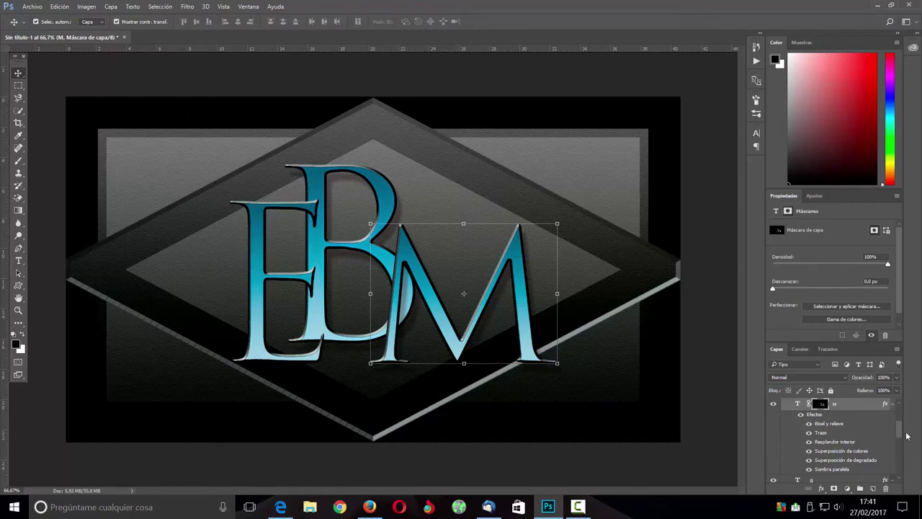
# Retarget the M layer, return the Drop Shadow to its place, and collapse both effect lists
pyautogui.scroll(3, 899, 432)
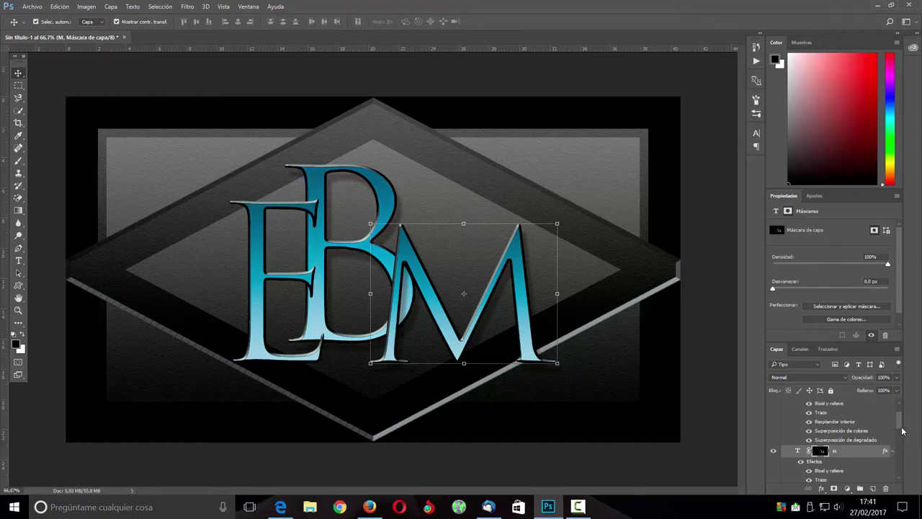
pyautogui.scroll(2, 900, 426)
pyautogui.scroll(-1, 904, 425)
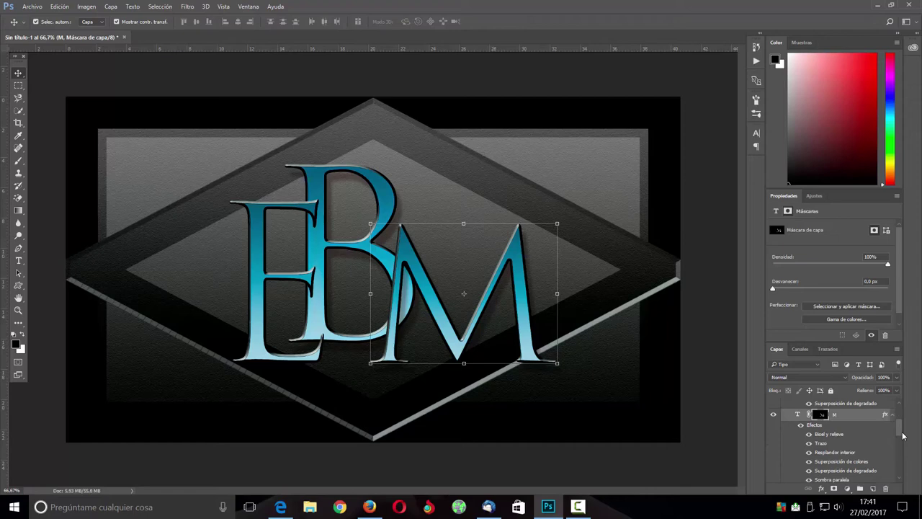
pyautogui.scroll(-1, 904, 425)
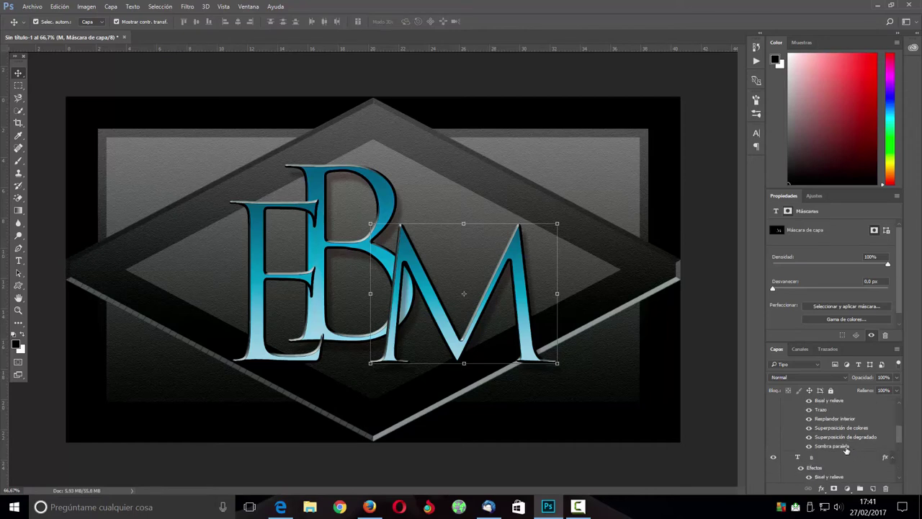
pyautogui.click(849, 448)
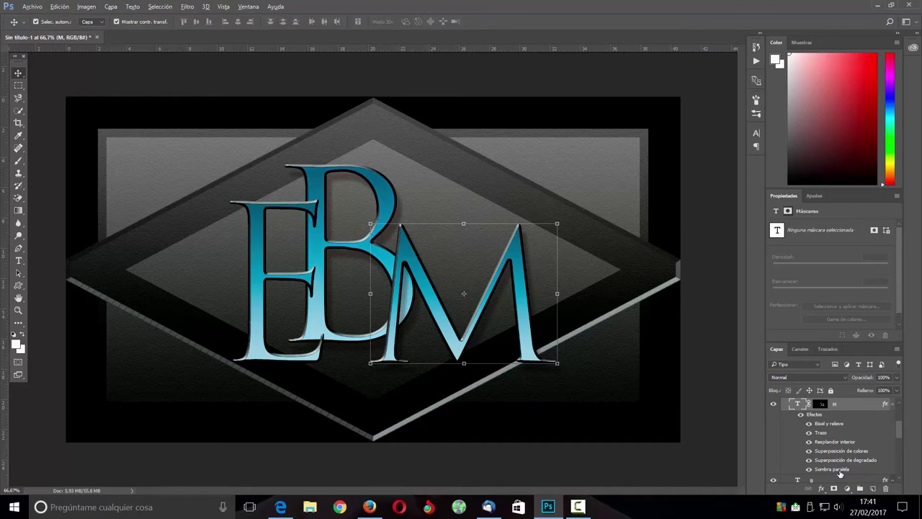
pyautogui.moveTo(840, 473); pyautogui.dragTo(840, 419)
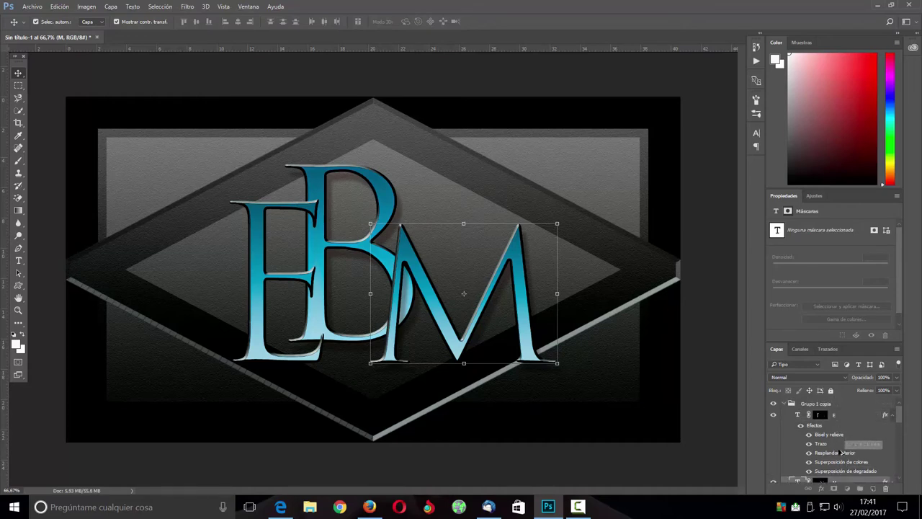
pyautogui.moveTo(840, 419); pyautogui.dragTo(840, 472)
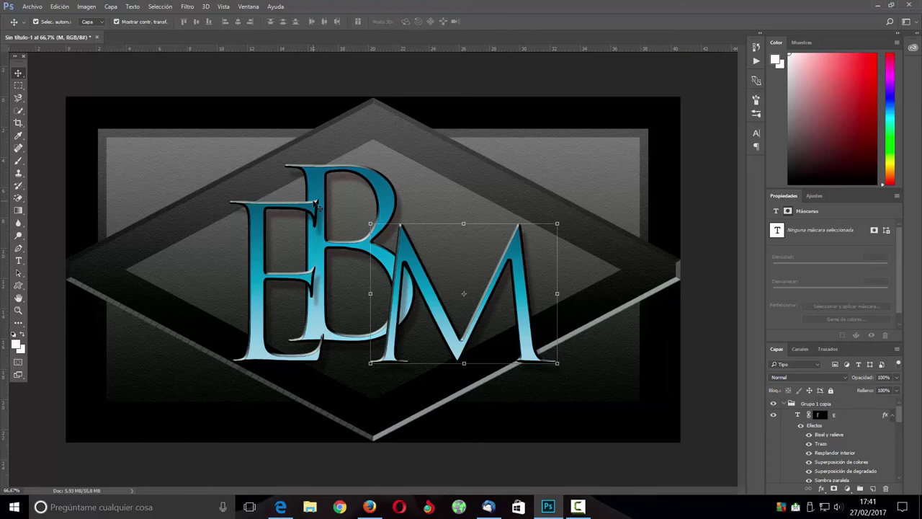
pyautogui.click(893, 416)
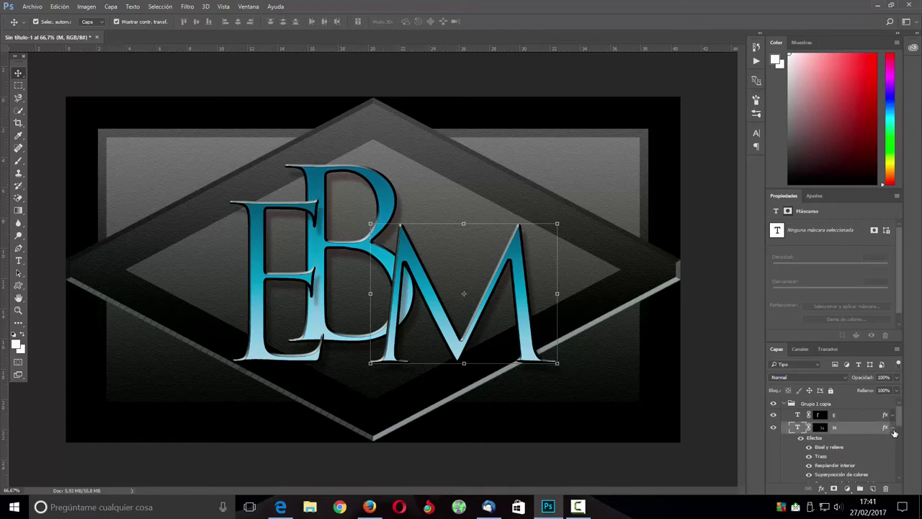
pyautogui.click(893, 428)
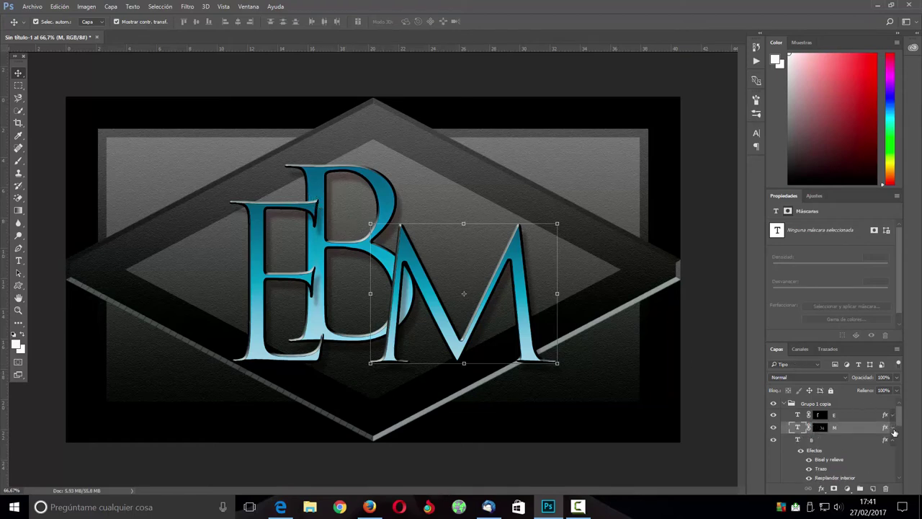
pyautogui.click(822, 428)
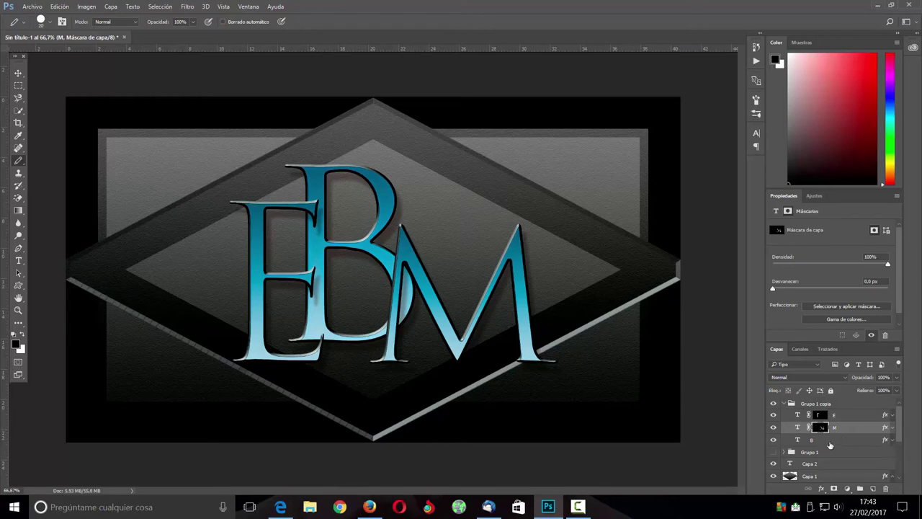
# Restack the B letter layer above the M layer so B sits in front
pyautogui.moveTo(830, 445); pyautogui.dragTo(821, 426)
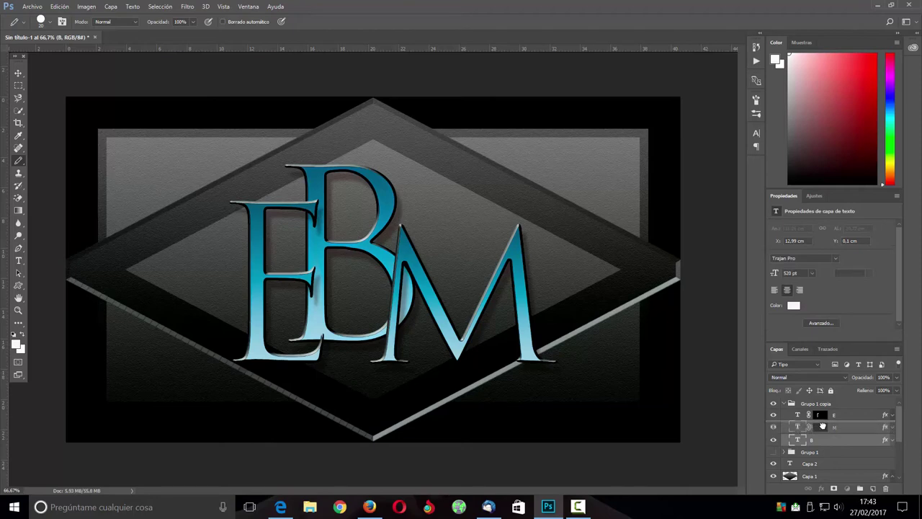
pyautogui.moveTo(822, 426); pyautogui.dragTo(822, 426)
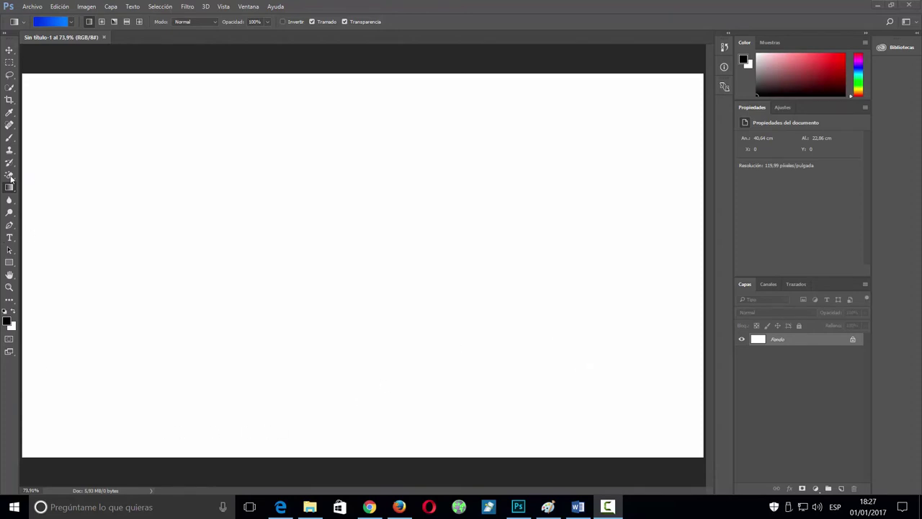
# Load the blue-yellow-blue gradient preset, push its end stops outward, and make the left stop black
pyautogui.click(47, 23)
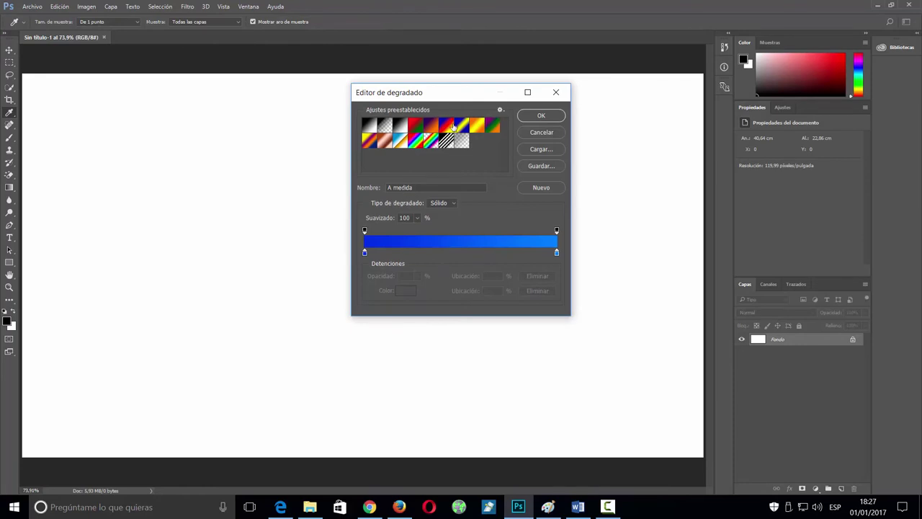
pyautogui.click(461, 123)
pyautogui.click(384, 253)
pyautogui.moveTo(376, 256); pyautogui.dragTo(362, 256)
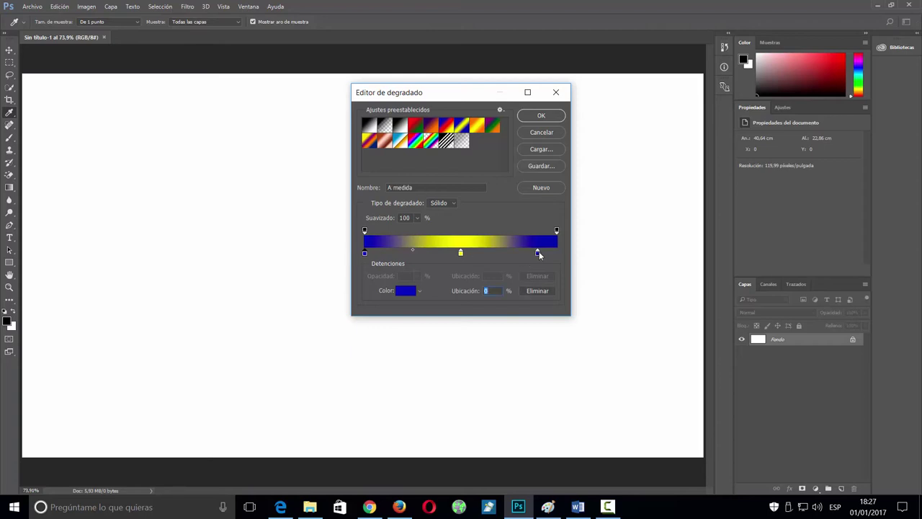
pyautogui.moveTo(537, 253); pyautogui.dragTo(595, 257)
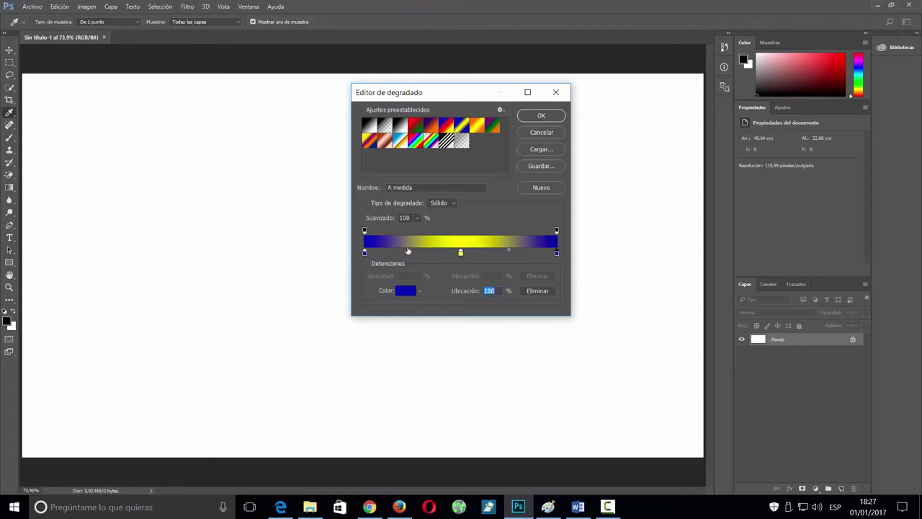
pyautogui.click(364, 252)
pyautogui.click(404, 291)
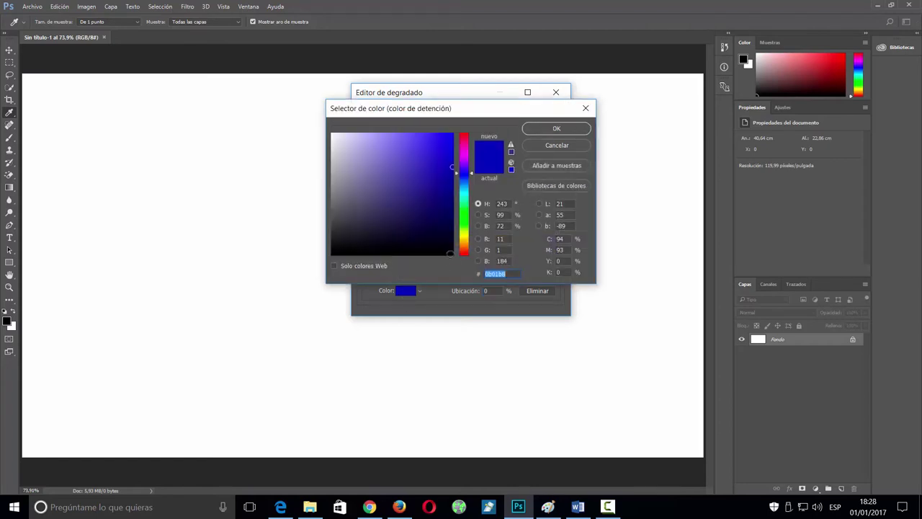
pyautogui.click(450, 253)
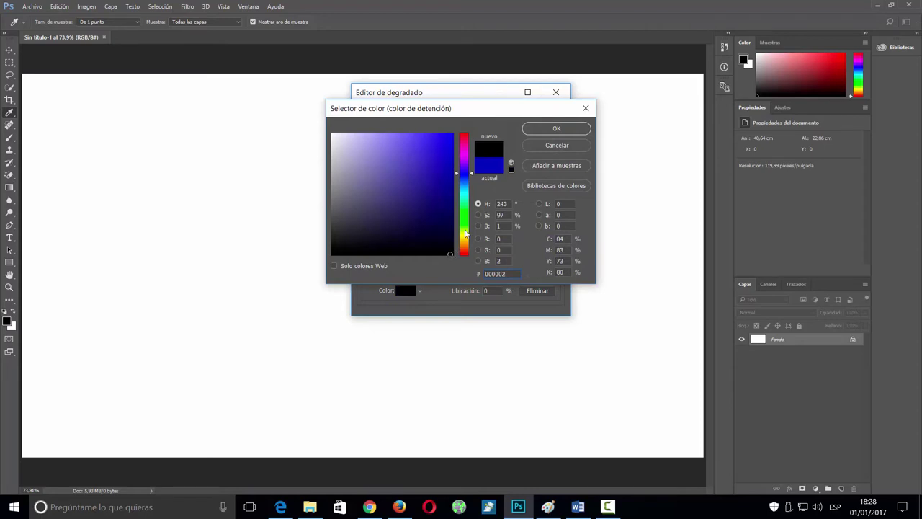
pyautogui.click(566, 131)
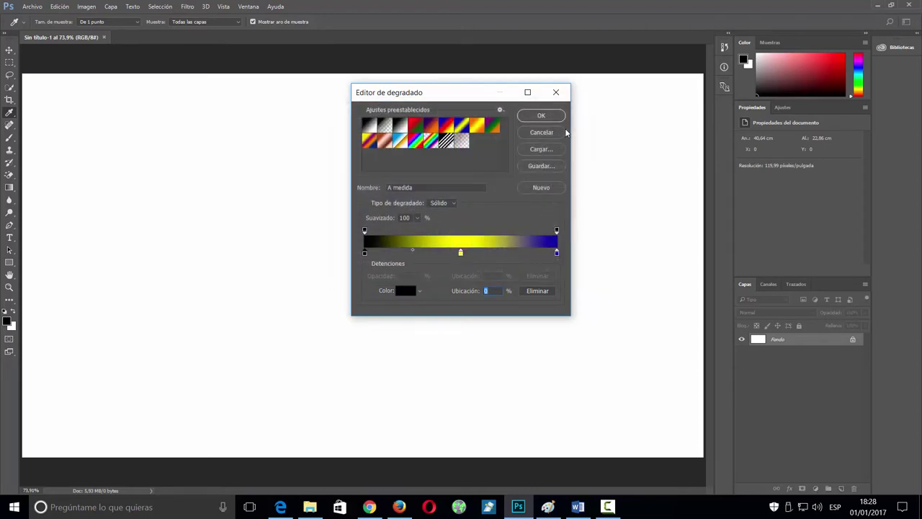
# Set the middle stop to #063A04 and the right stop to #0E5A08, and accept the gradient
pyautogui.click(460, 255)
pyautogui.click(406, 291)
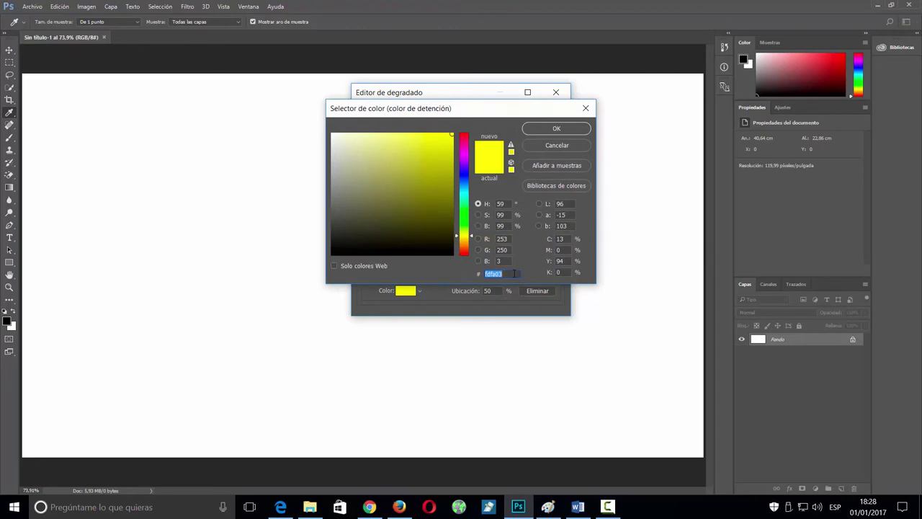
pyautogui.press('BackSpace')
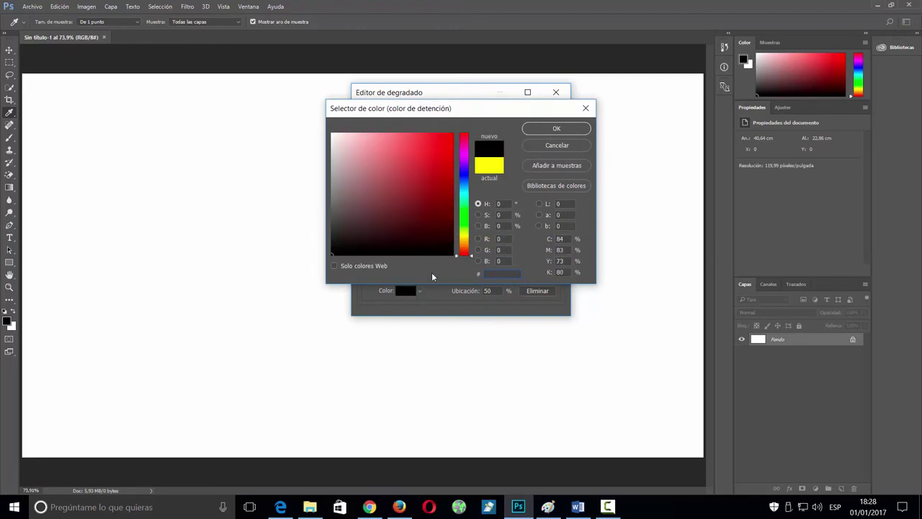
pyautogui.write('063')
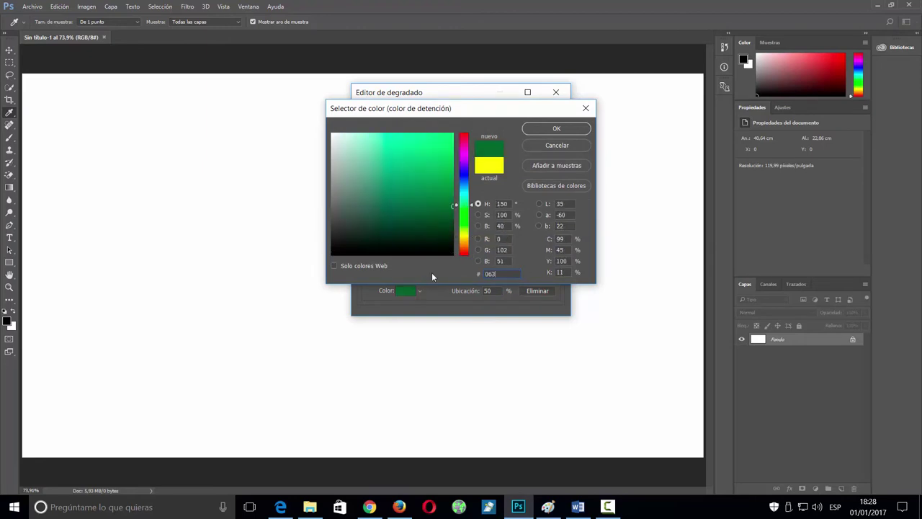
pyautogui.write('A04')
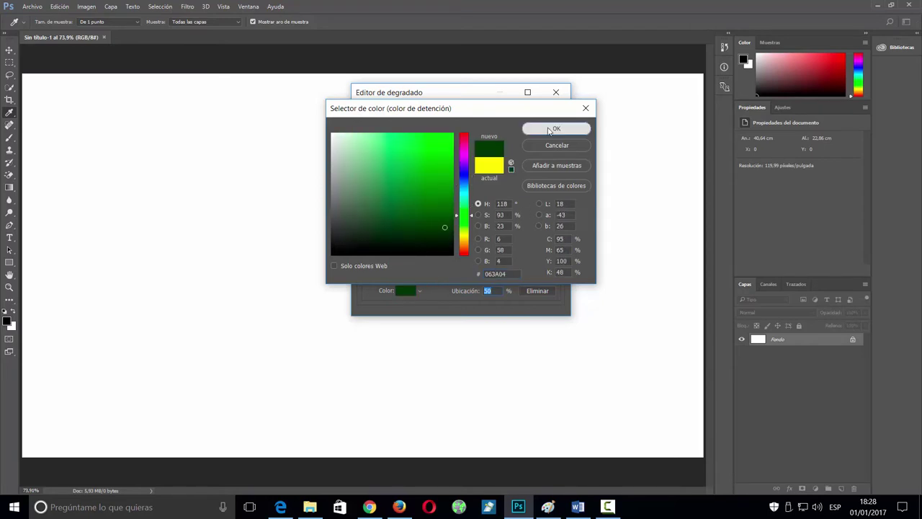
pyautogui.click(549, 130)
pyautogui.click(556, 253)
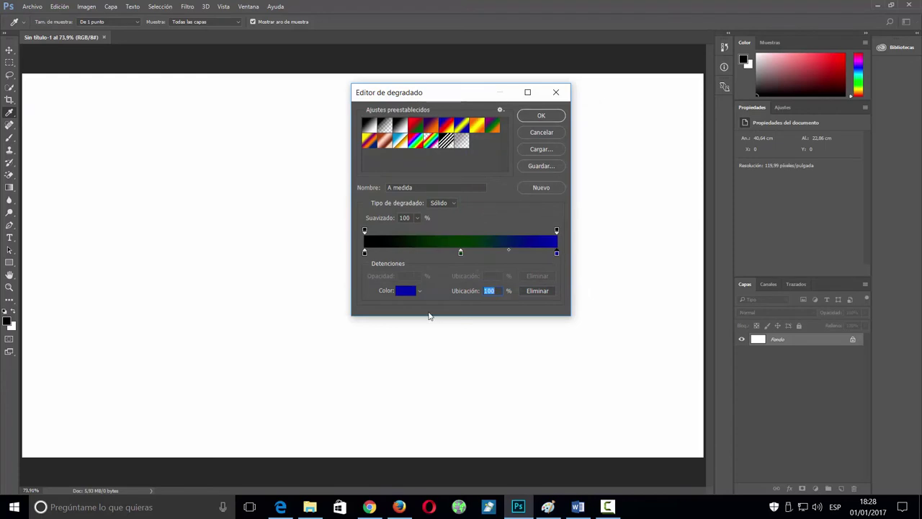
pyautogui.click(404, 292)
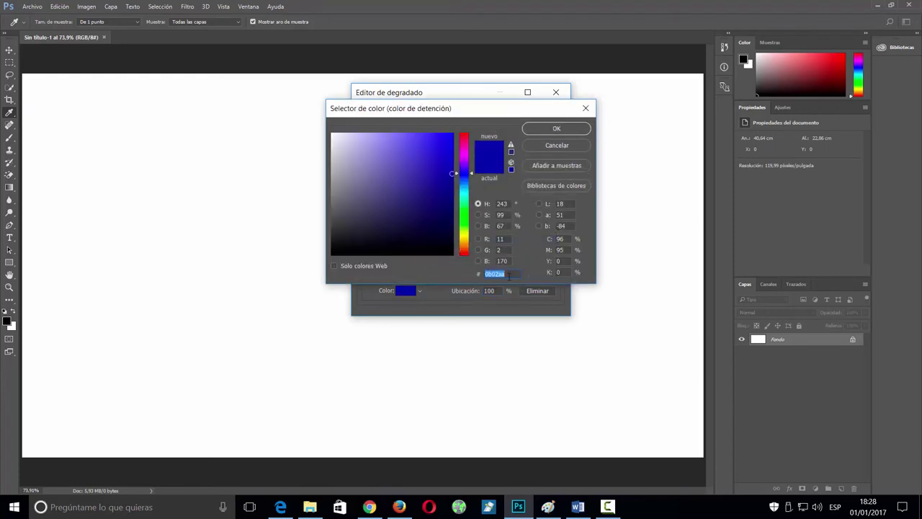
pyautogui.write('0')
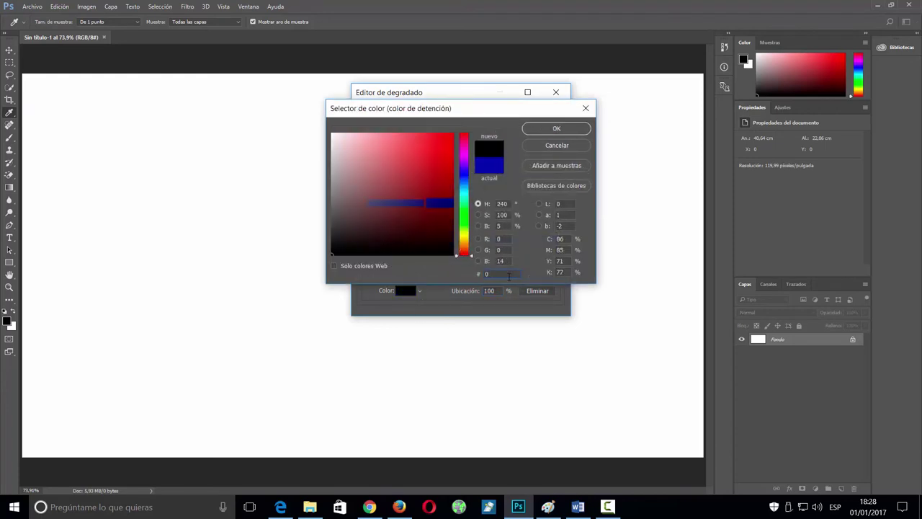
pyautogui.write('E5A08')
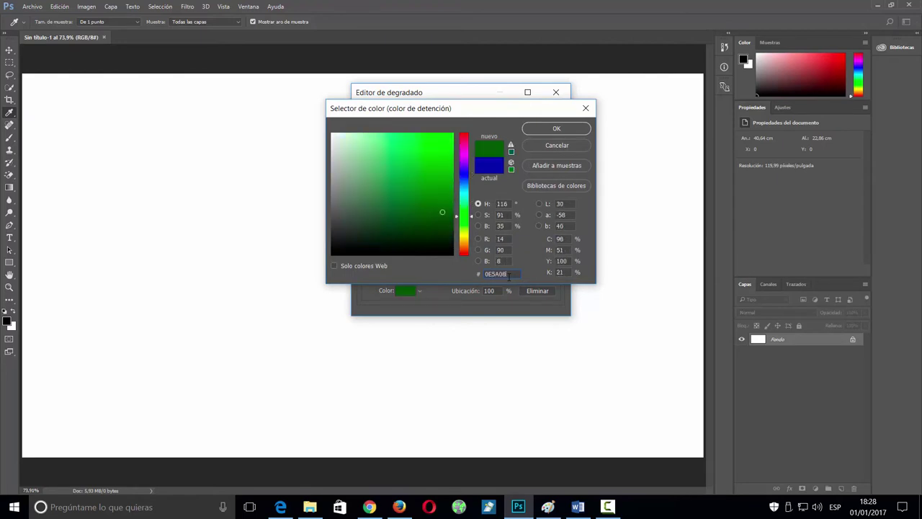
pyautogui.click(553, 129)
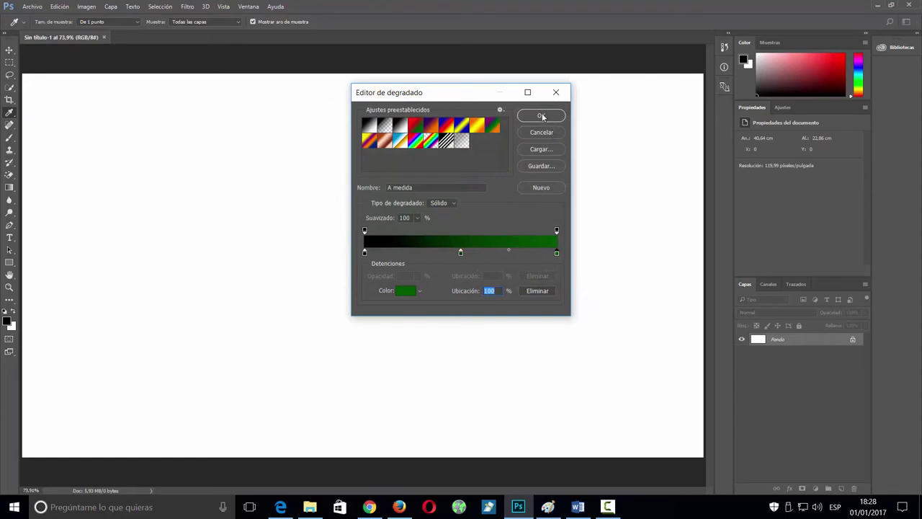
pyautogui.click(541, 117)
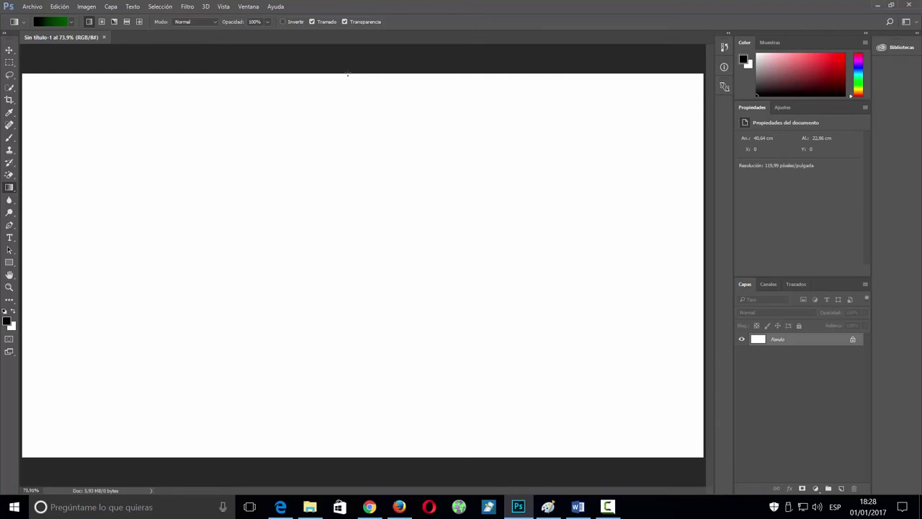
# Drag the gradient vertically from the top to the bottom of the canvas
pyautogui.moveTo(348, 74); pyautogui.dragTo(348, 463)
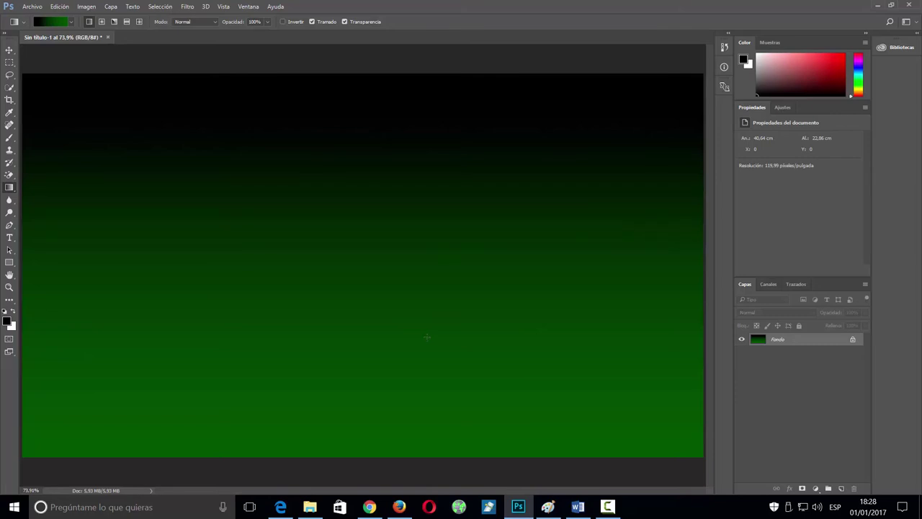
pyautogui.click(186, 8)
pyautogui.click(245, 54)
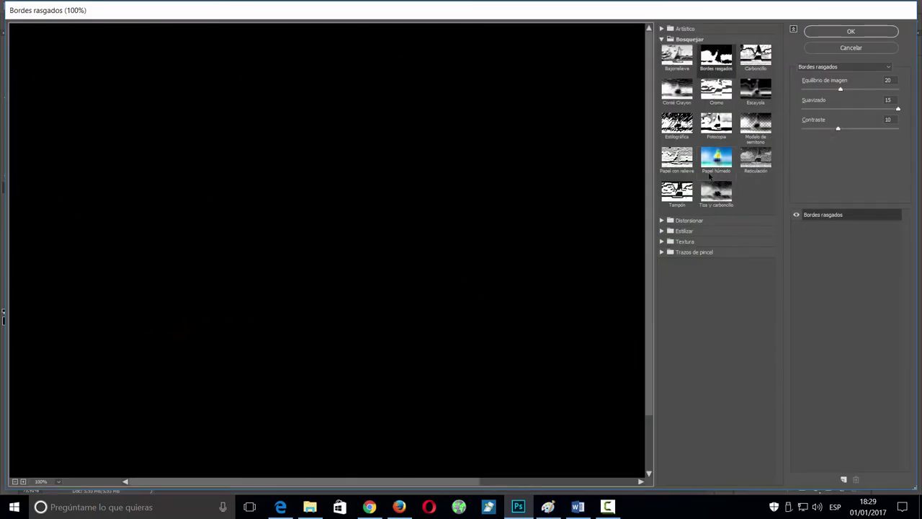
# Apply Textura > Texturizar with the Arenisca texture at 100% scale to the background
pyautogui.click(661, 242)
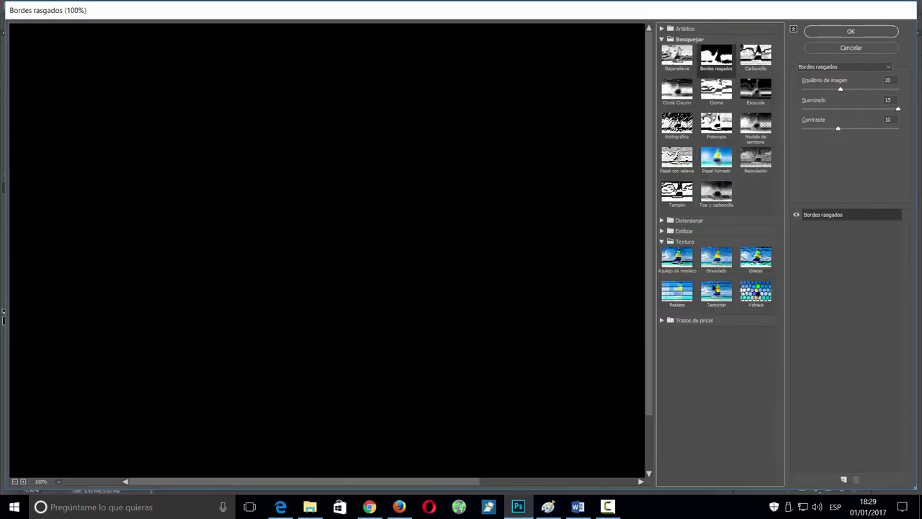
pyautogui.click(726, 295)
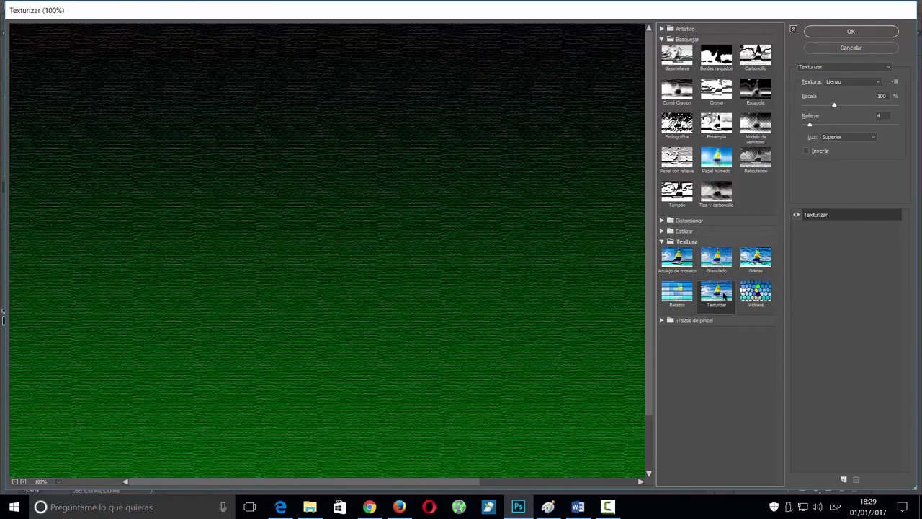
pyautogui.click(878, 85)
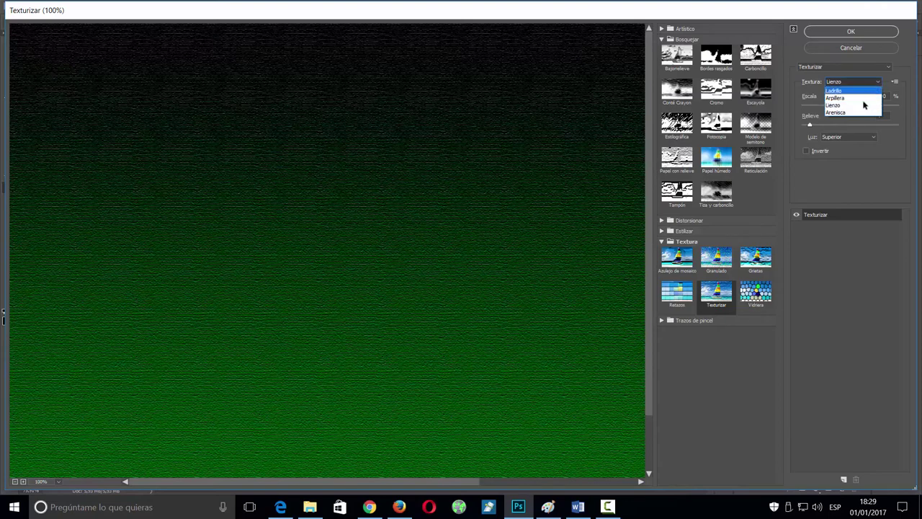
pyautogui.click(846, 114)
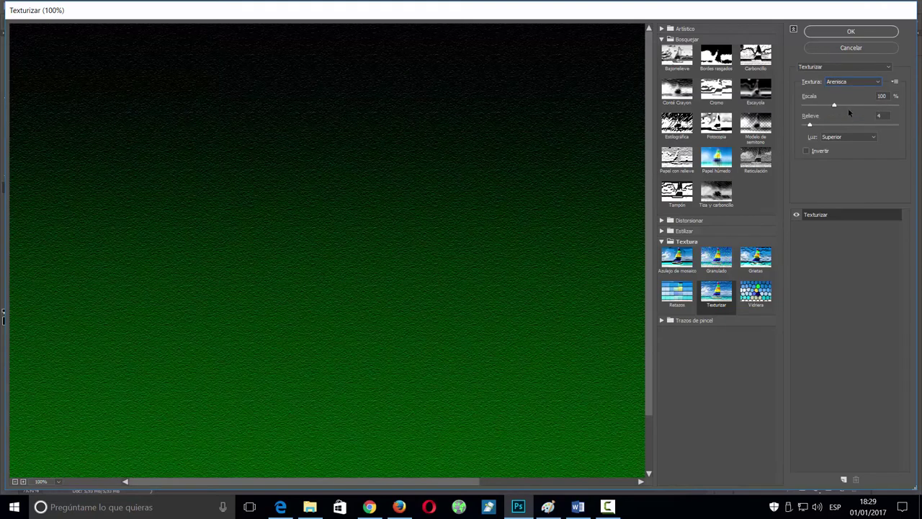
pyautogui.moveTo(888, 115); pyautogui.dragTo(874, 122)
pyautogui.click(832, 32)
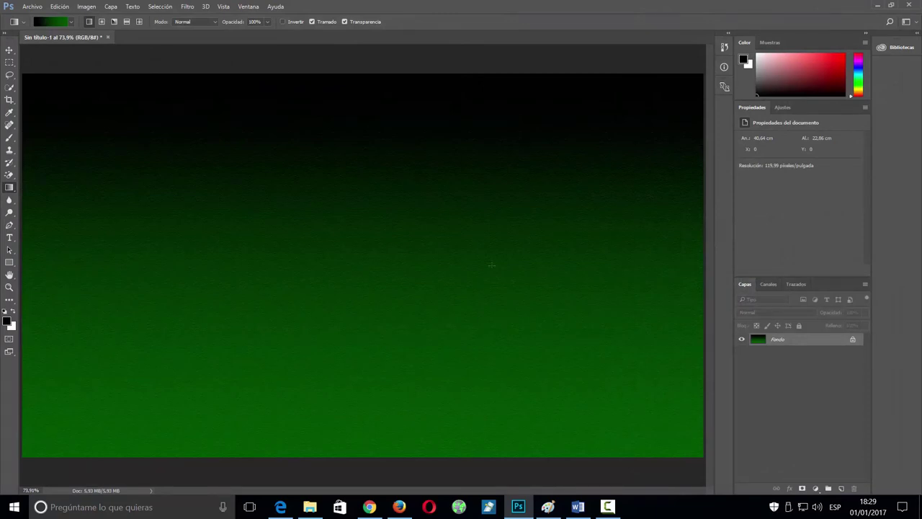
# Apply a 1.5 px Gaussian blur to the background and add an empty Capa 1 layer
pyautogui.click(187, 7)
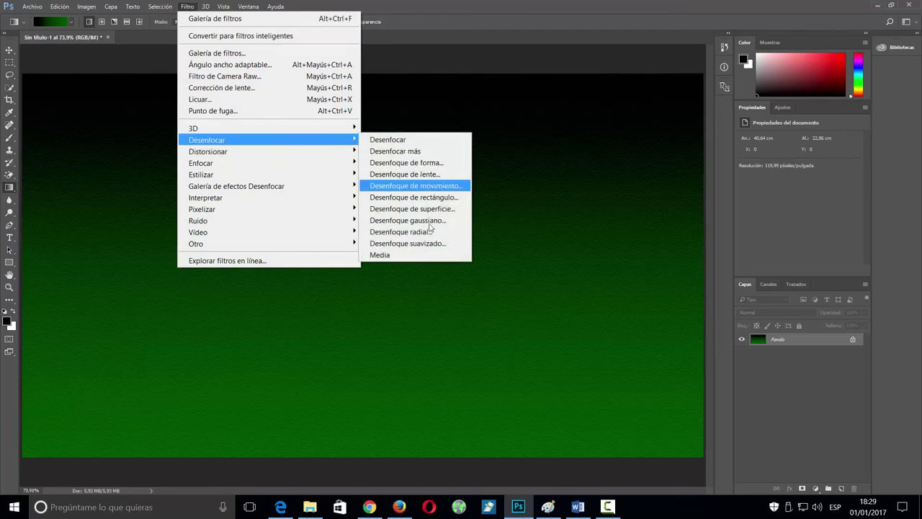
pyautogui.moveTo(207, 140)
pyautogui.click(431, 222)
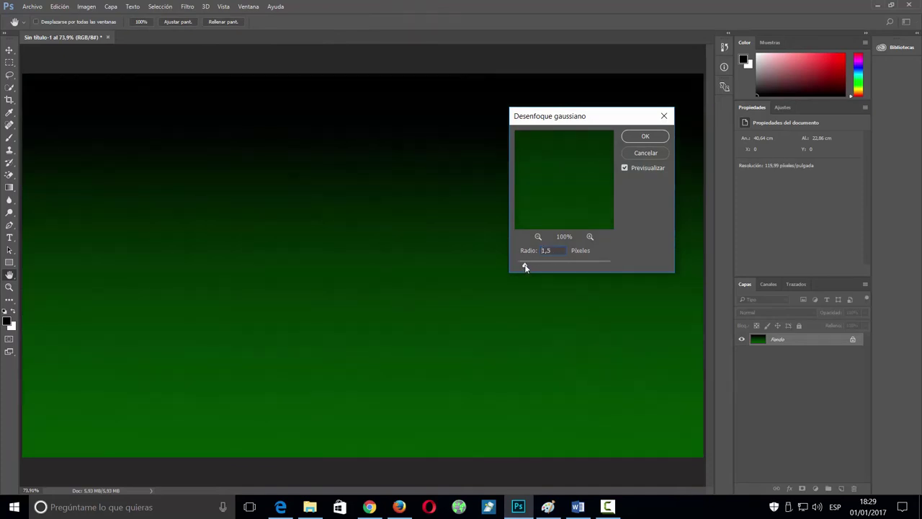
pyautogui.click(646, 136)
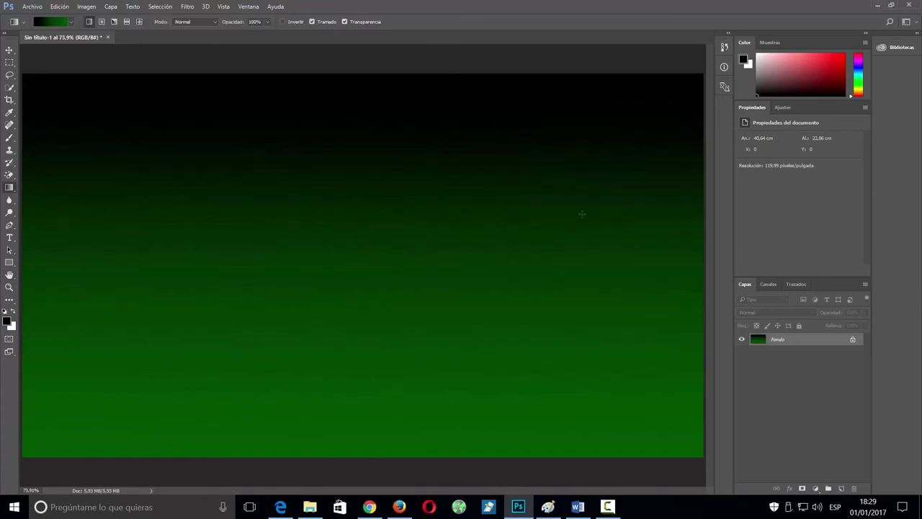
pyautogui.click(841, 489)
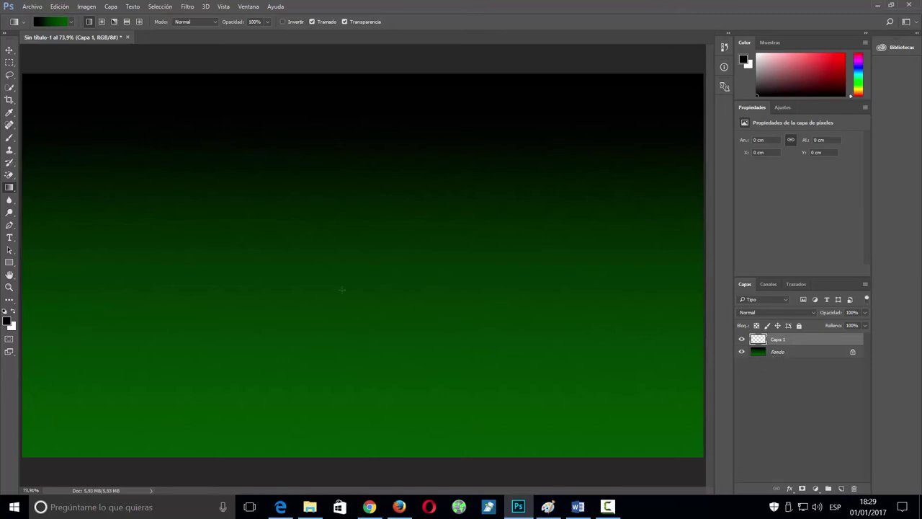
# Fill Capa 1 with white using the Paint Bucket and add an empty Capa 2 above it
pyautogui.click(15, 312)
pyautogui.rightClick(10, 189)
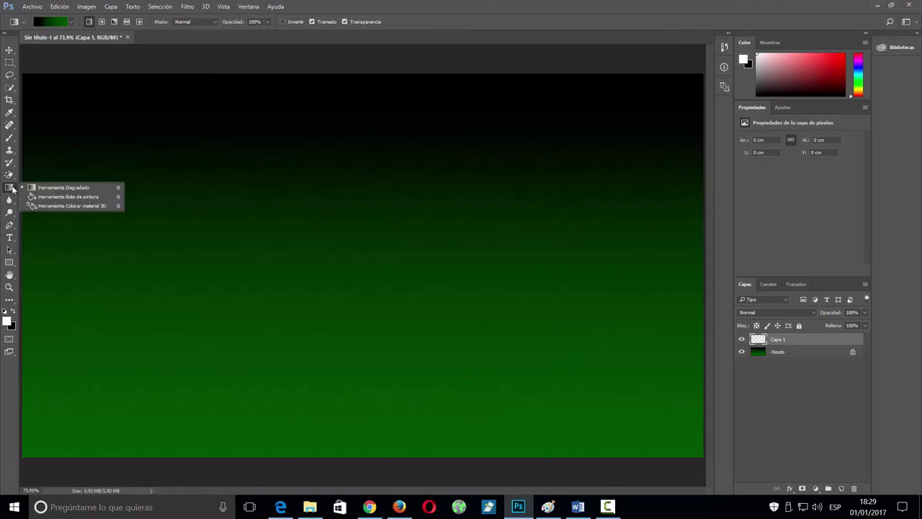
pyautogui.click(74, 198)
pyautogui.click(298, 225)
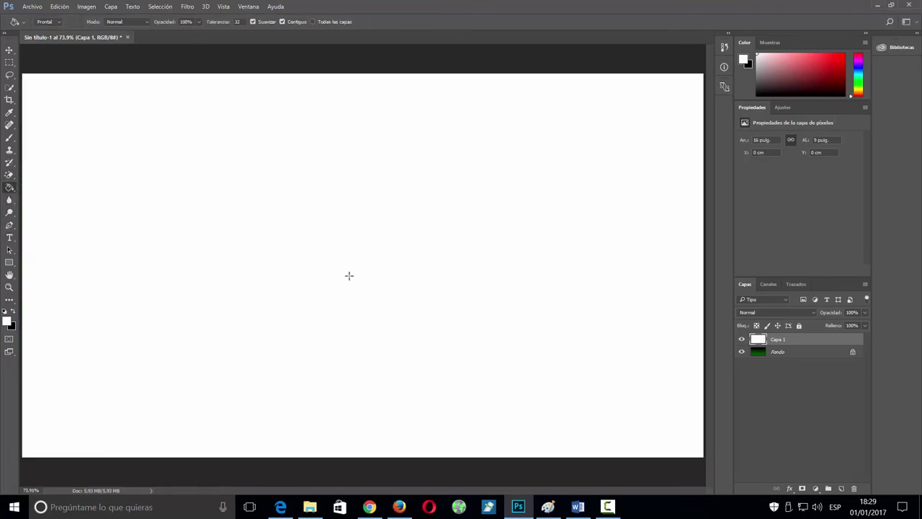
pyautogui.click(841, 489)
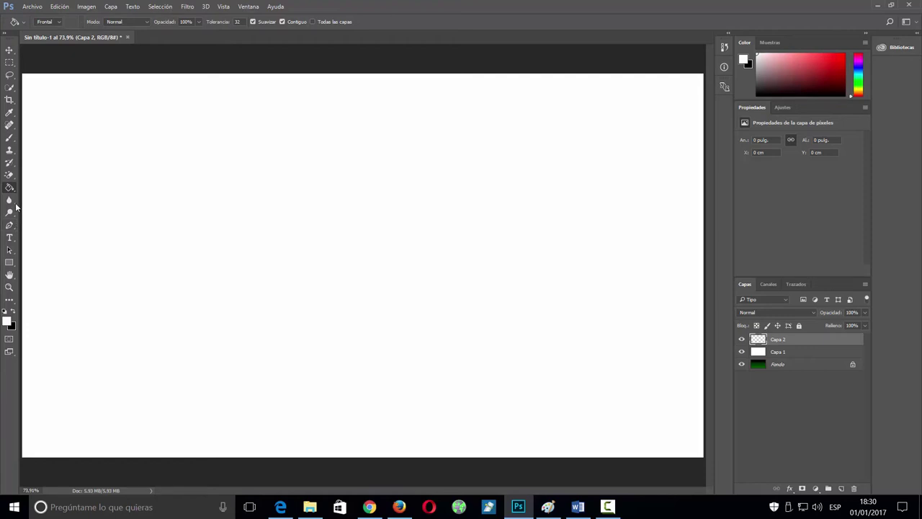
pyautogui.click(9, 63)
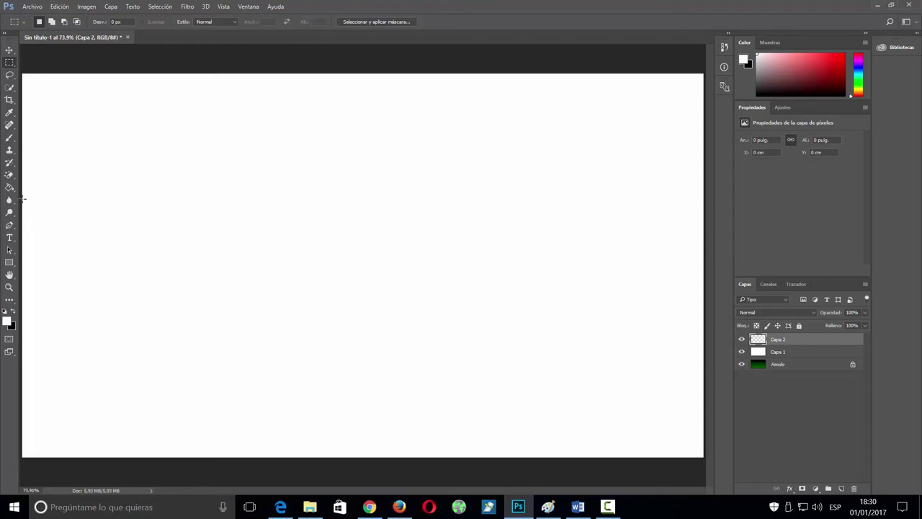
# Fill a horizontal band across the canvas middle with purple #6713A8
pyautogui.moveTo(23, 198)
pyautogui.mouseDown()
pyautogui.moveTo(486, 347)
pyautogui.moveTo(715, 351)
pyautogui.mouseUp()
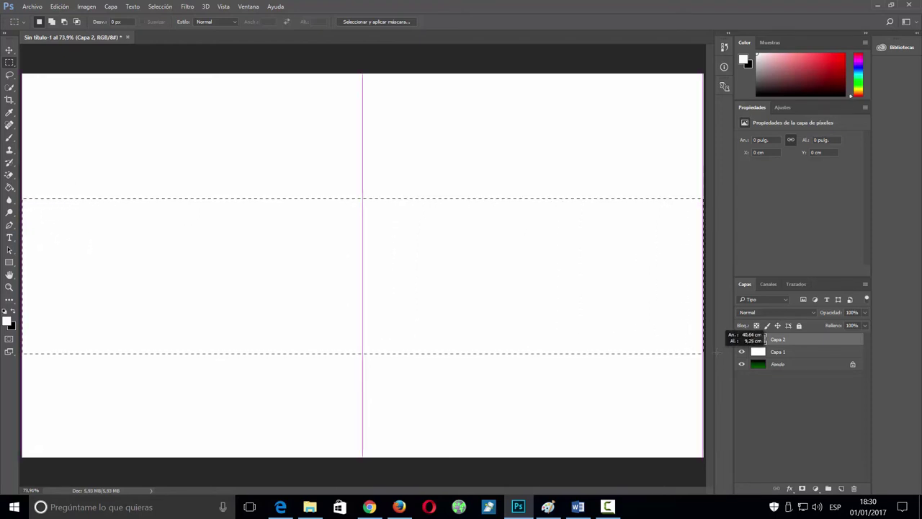
pyautogui.moveTo(714, 351); pyautogui.dragTo(706, 339)
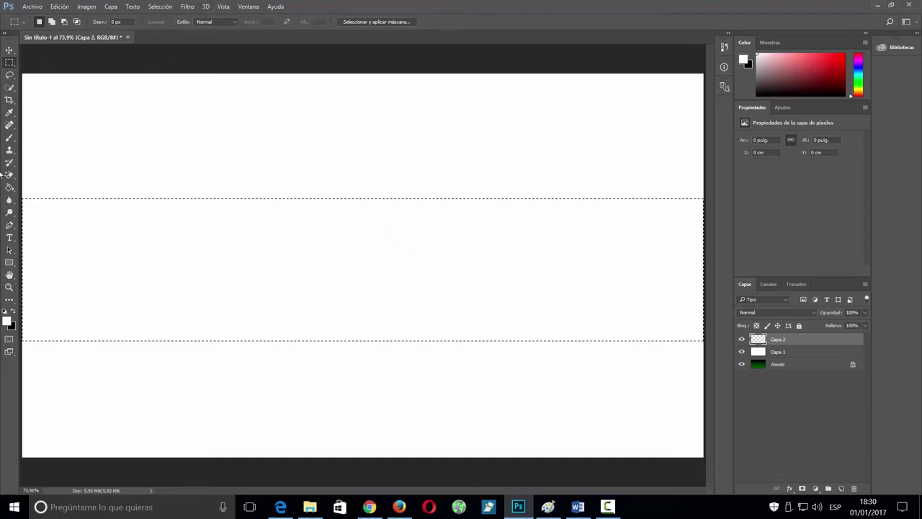
pyautogui.click(10, 321)
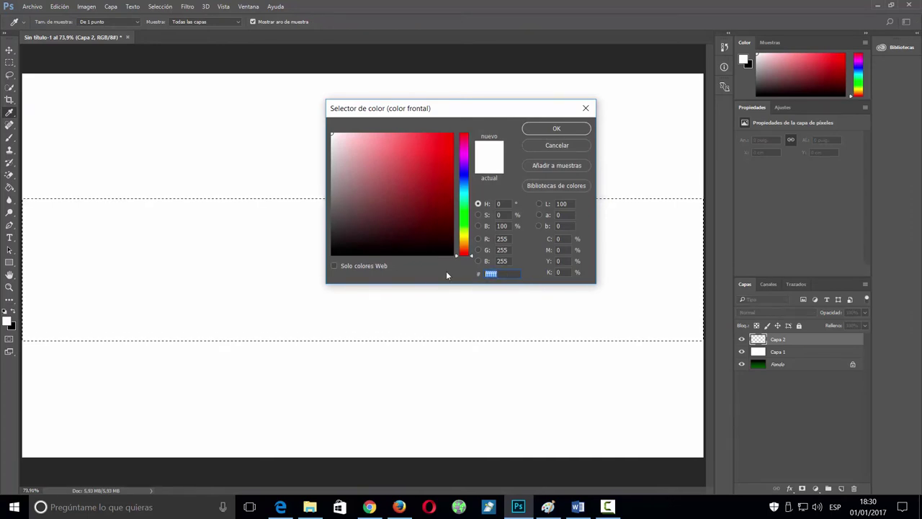
pyautogui.write('67')
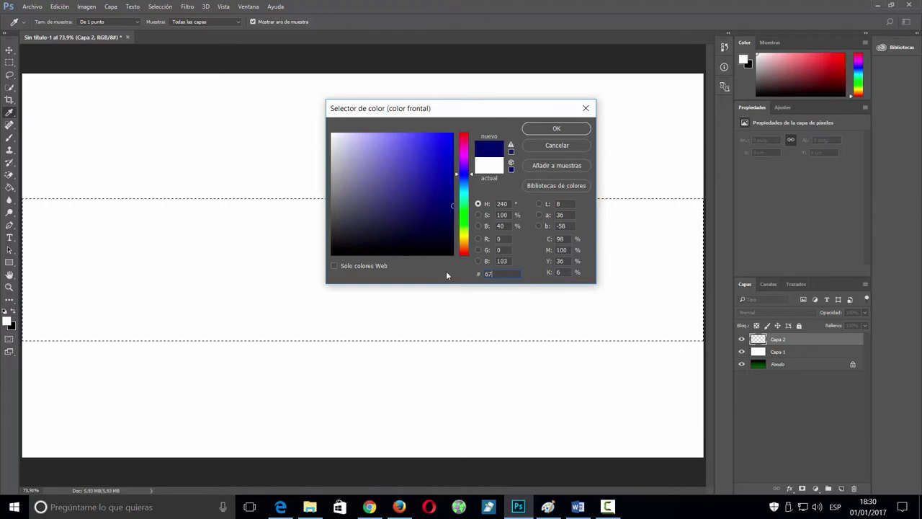
pyautogui.write('13A')
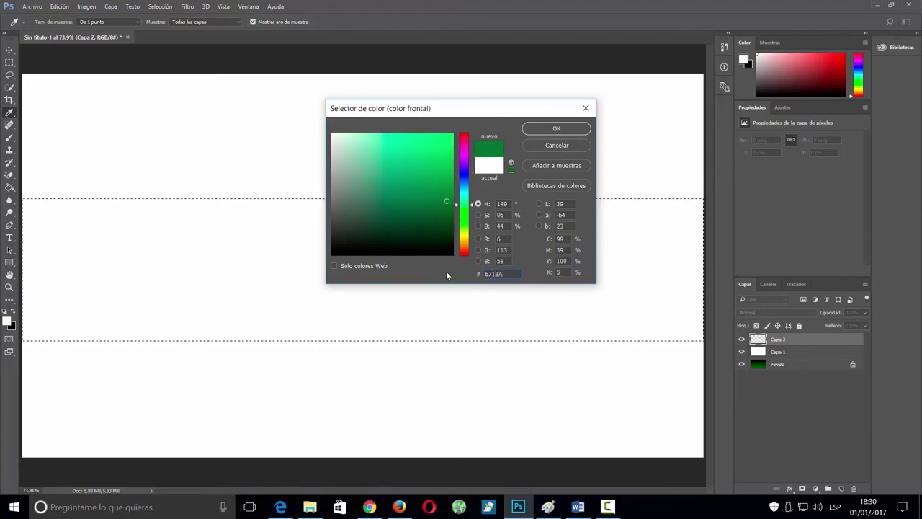
pyautogui.write('8')
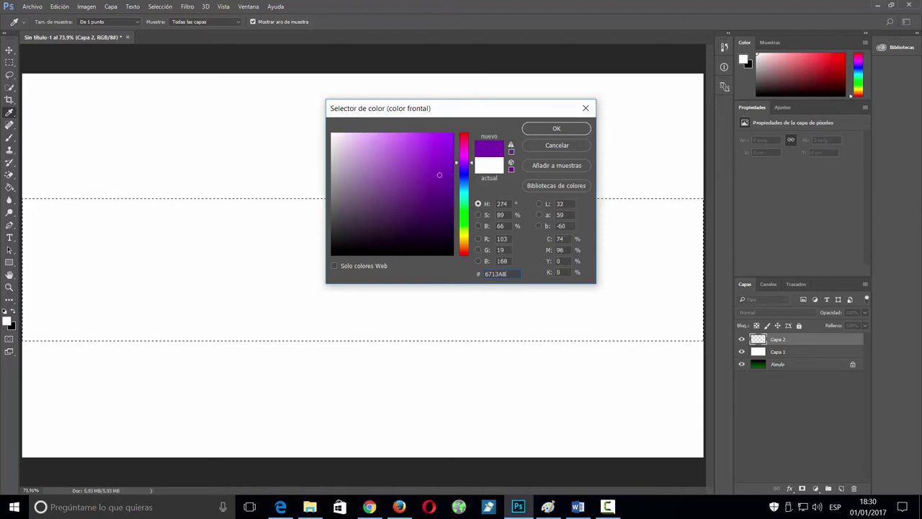
pyautogui.click(556, 128)
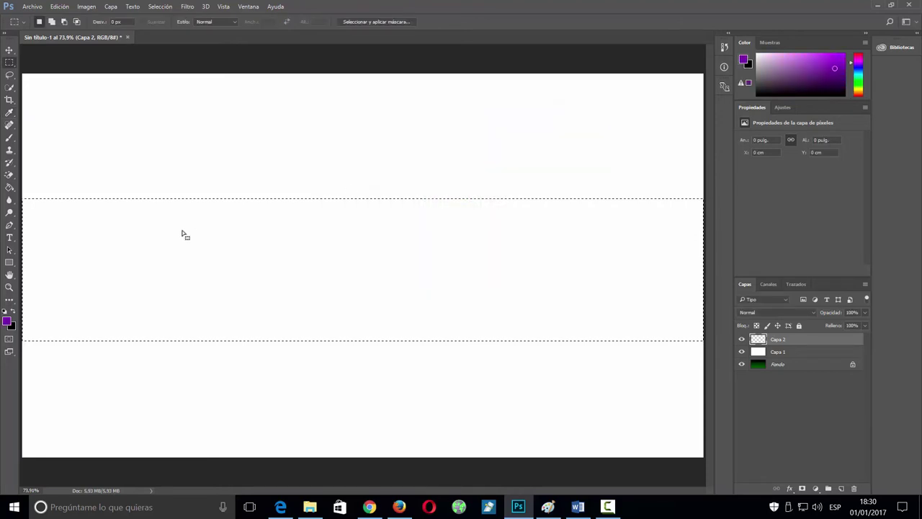
pyautogui.click(9, 187)
pyautogui.click(291, 252)
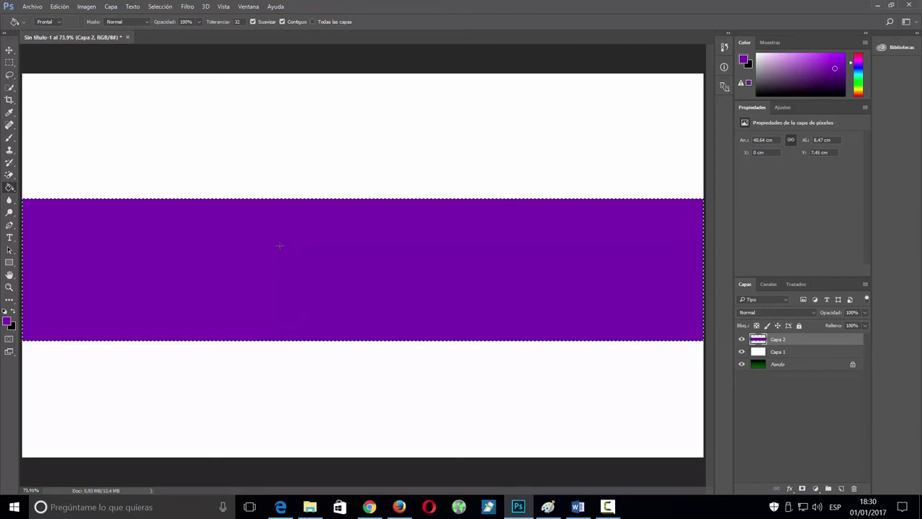
# Deselect the purple band and add an empty Capa 3 layer on top
pyautogui.hotkey('ctrl', 'd')
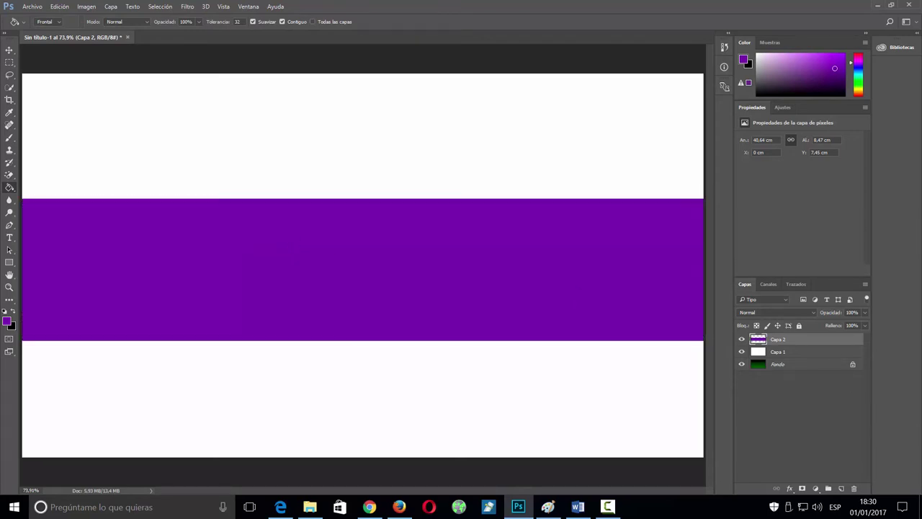
pyautogui.click(840, 488)
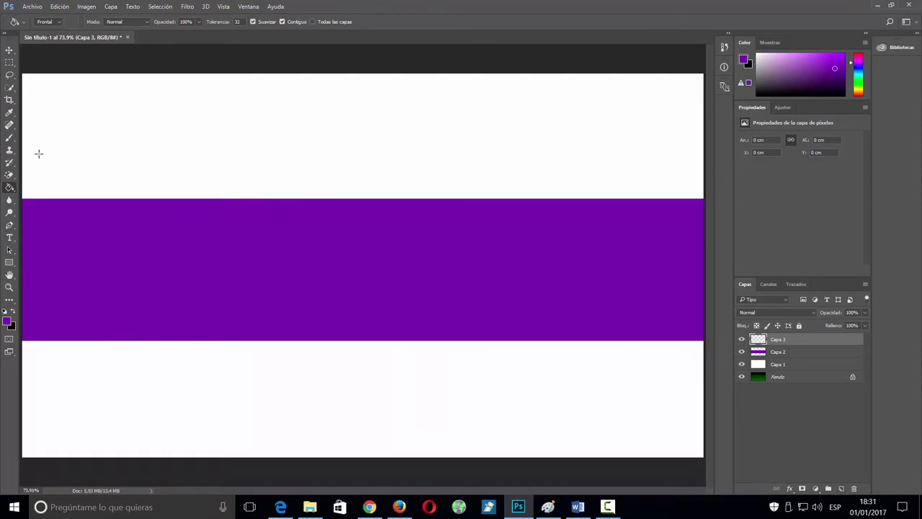
pyautogui.click(10, 75)
# Draw a circular elliptical selection centred on the purple band
pyautogui.rightClick(9, 62)
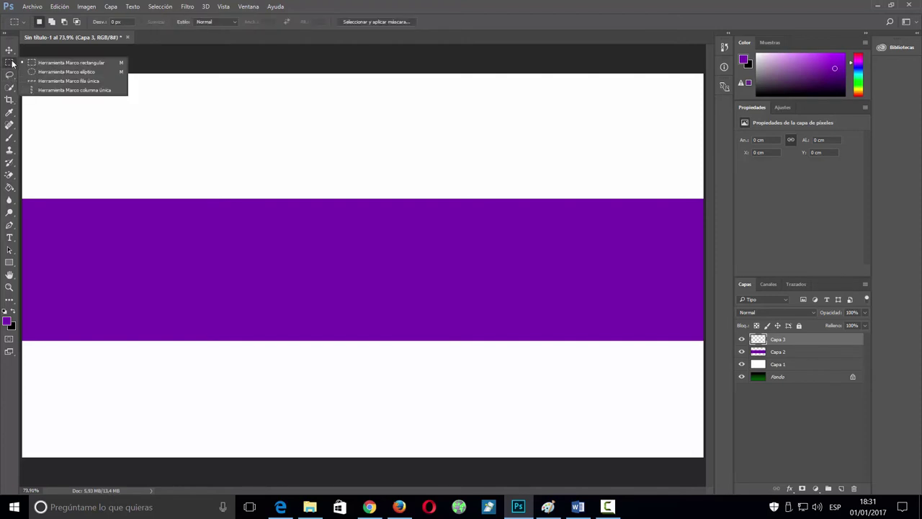
pyautogui.click(72, 75)
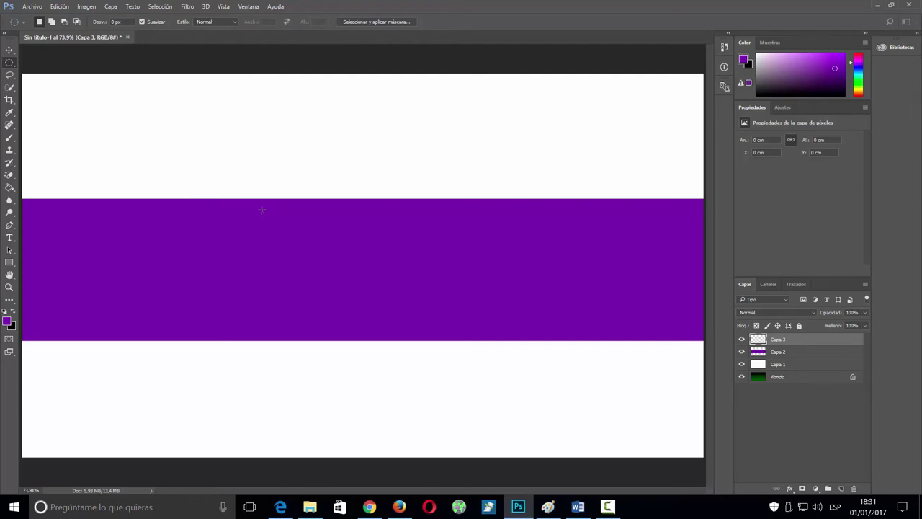
pyautogui.moveTo(261, 209); pyautogui.dragTo(435, 332)
pyautogui.moveTo(295, 254); pyautogui.dragTo(336, 251)
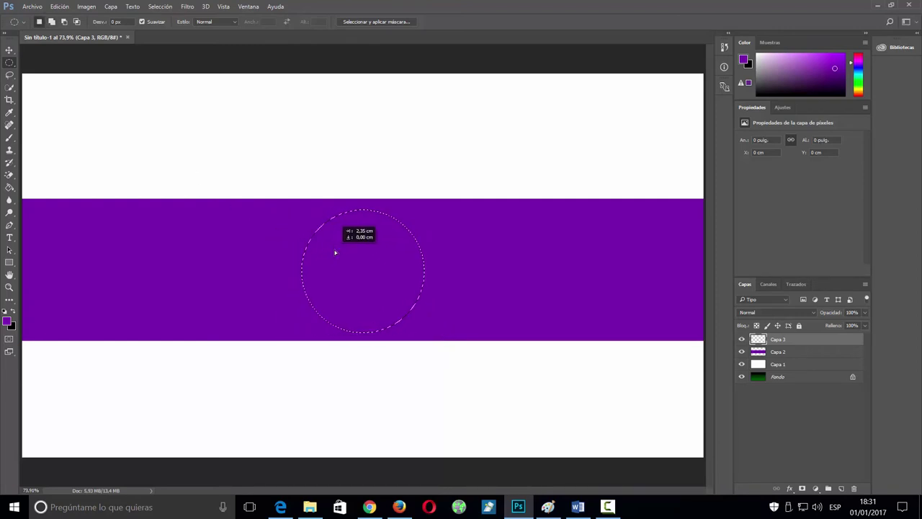
pyautogui.moveTo(335, 252); pyautogui.dragTo(340, 248)
# Fill the circular selection with white on Capa 3
pyautogui.click(13, 311)
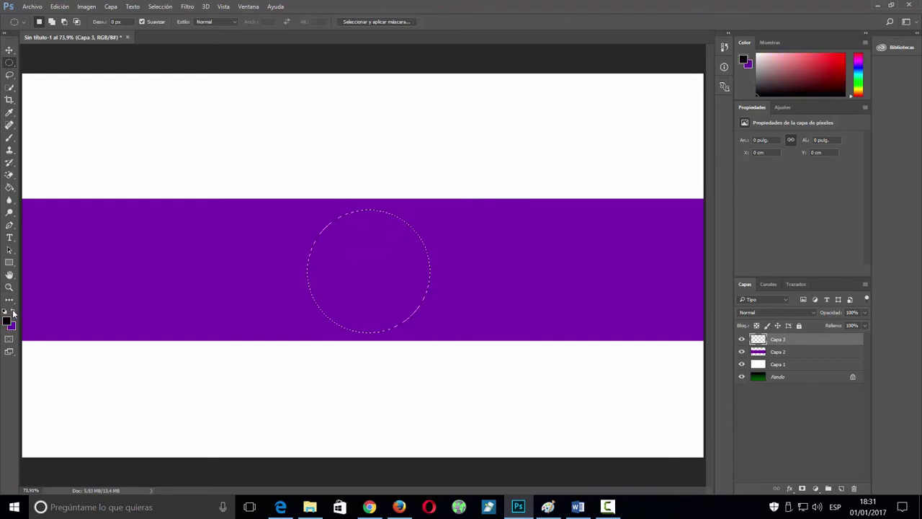
pyautogui.click(5, 312)
pyautogui.click(13, 311)
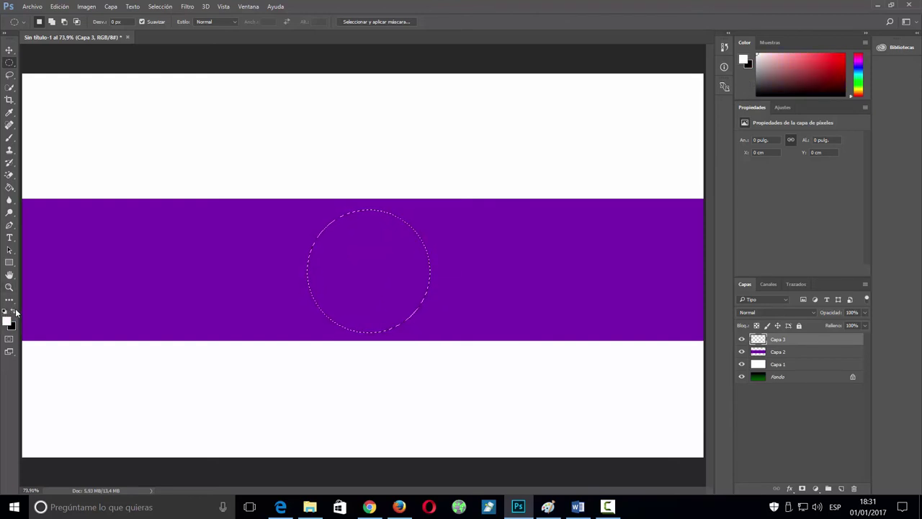
pyautogui.click(10, 188)
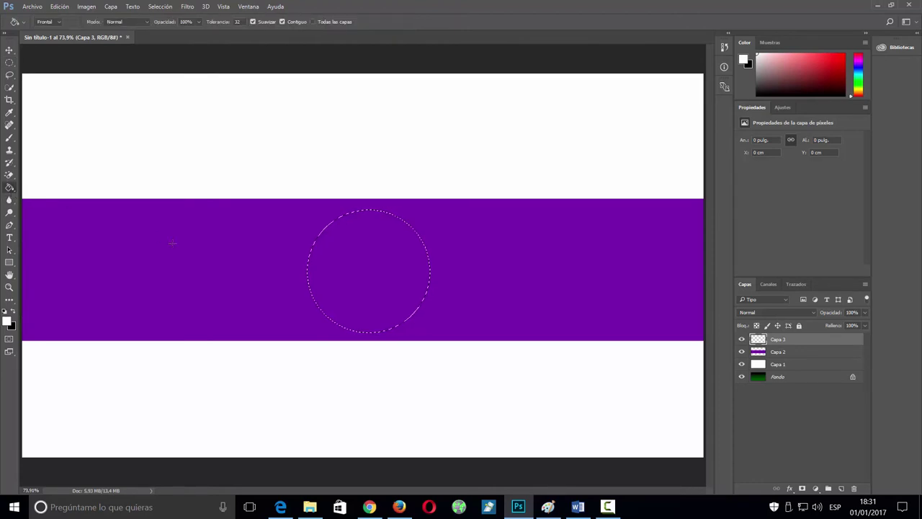
pyautogui.click(353, 278)
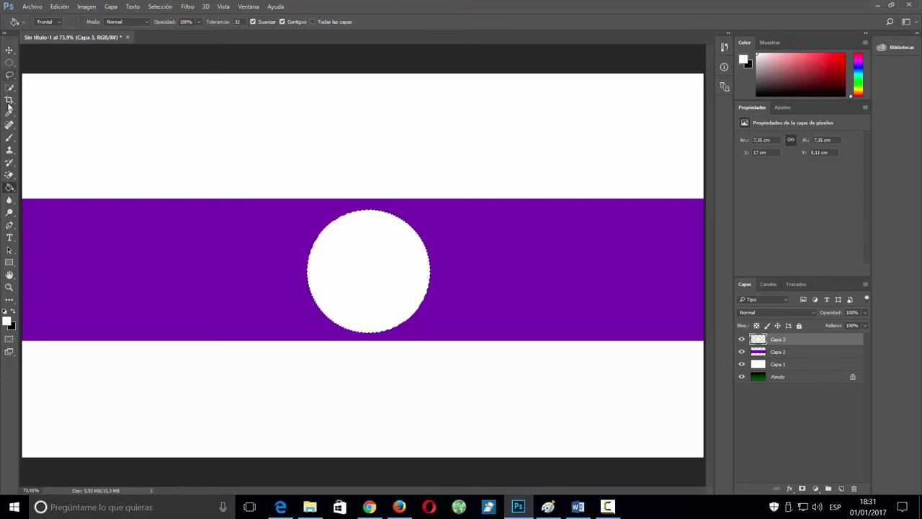
pyautogui.click(11, 239)
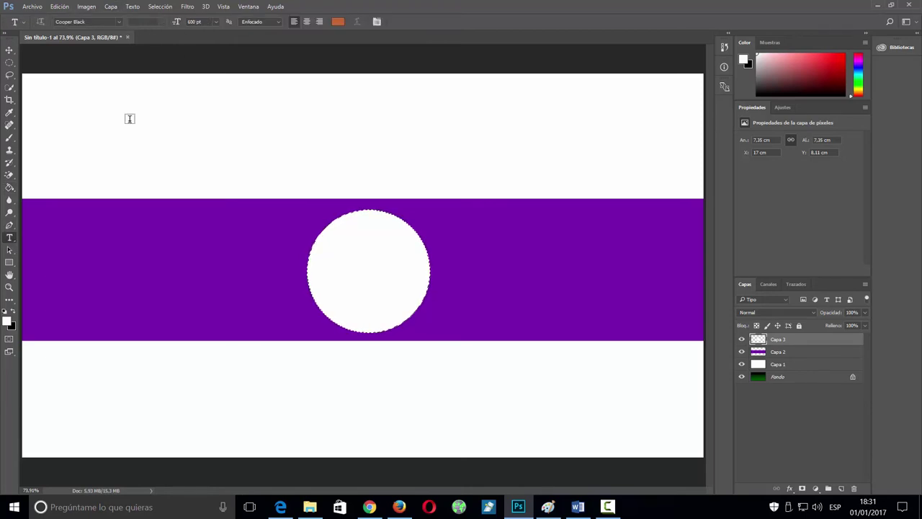
# Set the text colour to black and choose a font from the font list
pyautogui.click(6, 311)
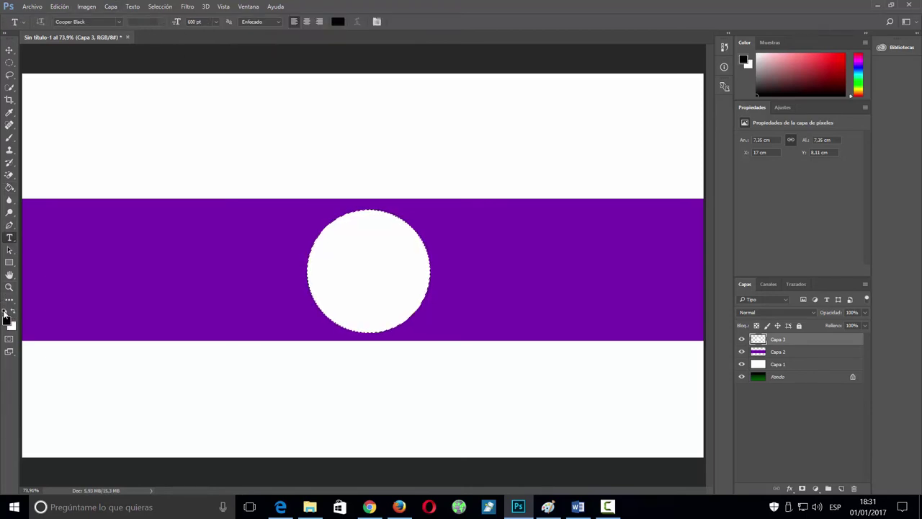
pyautogui.click(119, 21)
pyautogui.click(119, 21)
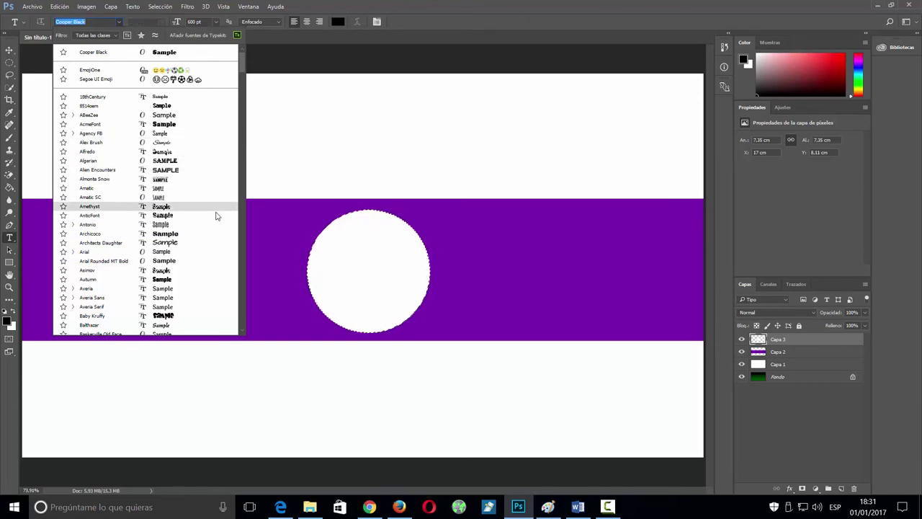
pyautogui.scroll(-1, 206, 160)
pyautogui.scroll(-1, 205, 161)
pyautogui.scroll(-1, 202, 173)
pyautogui.click(176, 216)
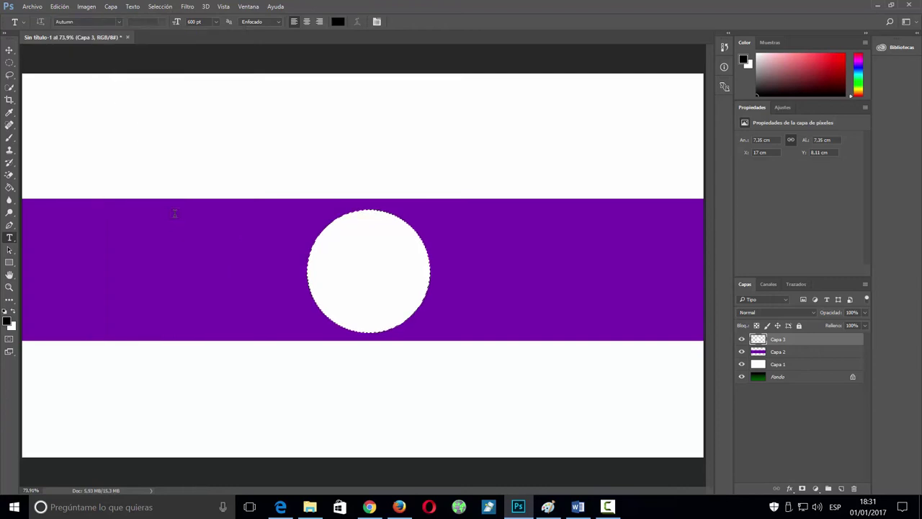
# Type 20 in the white circle and enlarge it to 161 pt
pyautogui.click(341, 276)
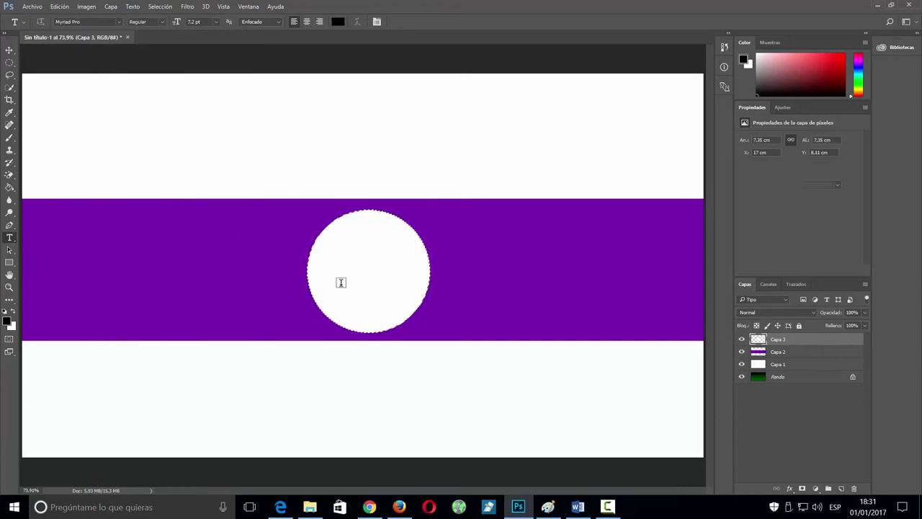
pyautogui.click(216, 23)
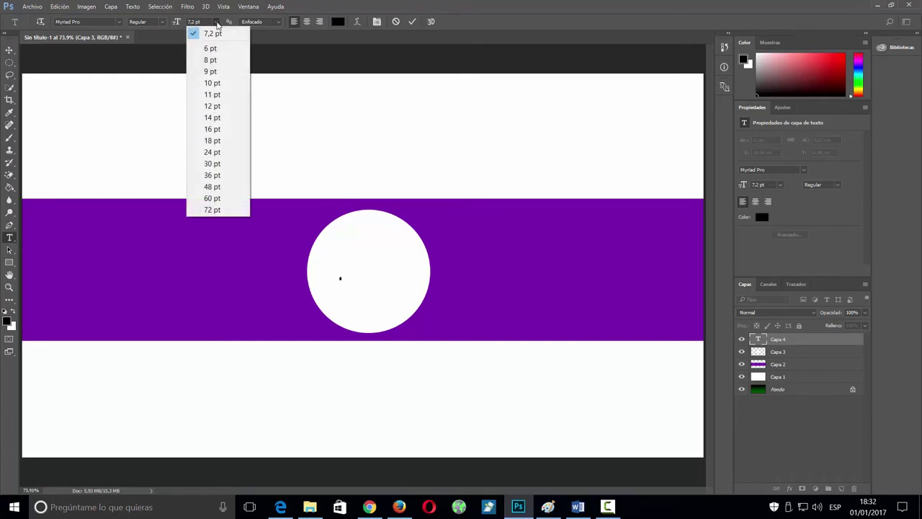
pyautogui.click(227, 210)
pyautogui.write('20')
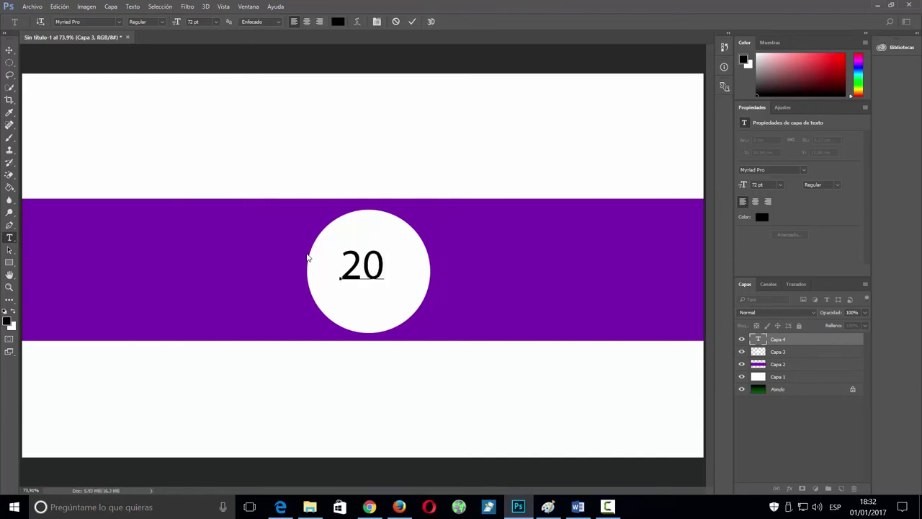
pyautogui.moveTo(389, 261); pyautogui.dragTo(319, 264)
pyautogui.click(176, 23)
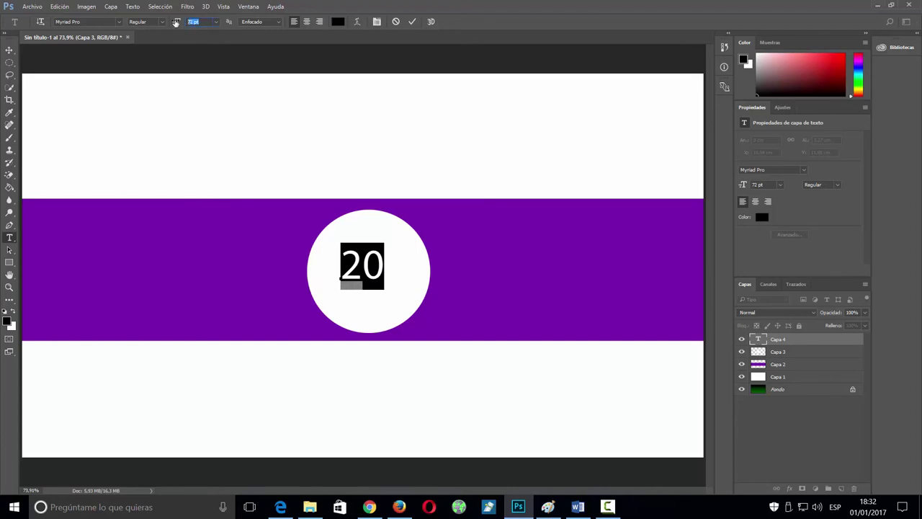
pyautogui.moveTo(176, 23); pyautogui.dragTo(180, 22)
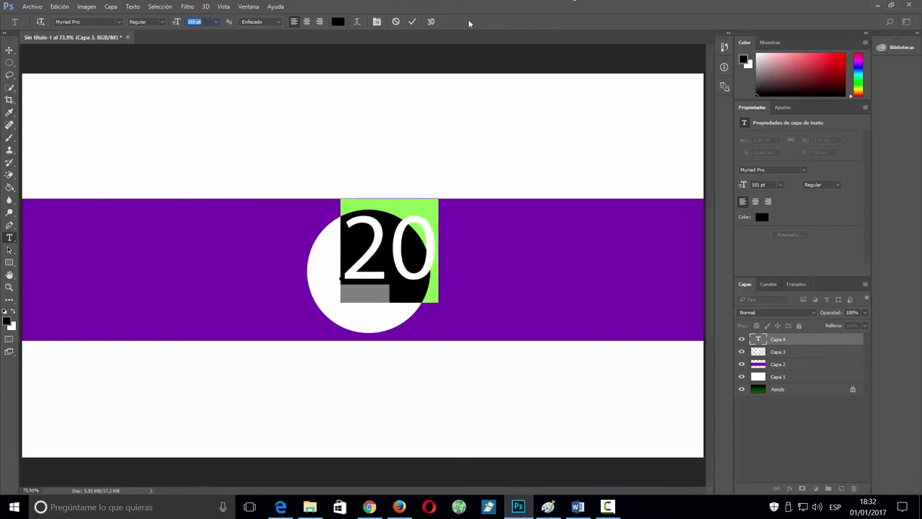
pyautogui.click(412, 22)
# Centre the 20 inside the white circle and start new text above the band
pyautogui.click(10, 49)
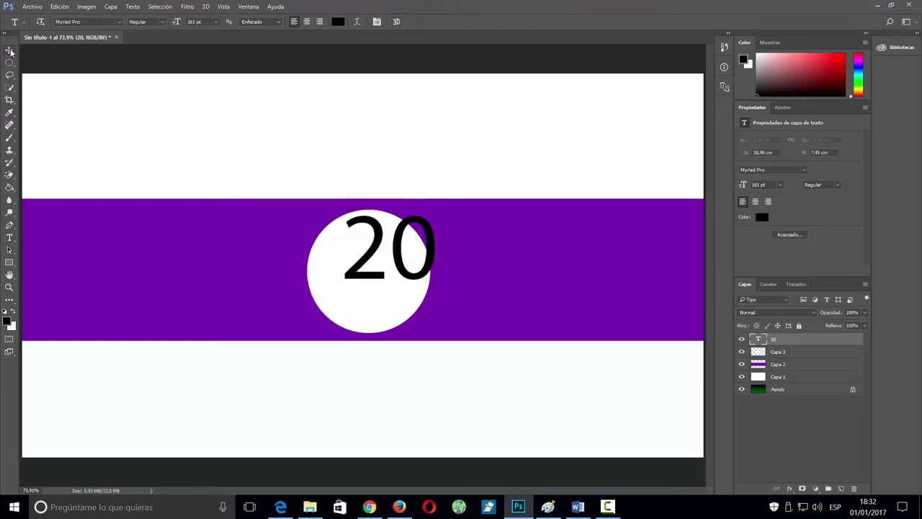
pyautogui.moveTo(360, 269); pyautogui.dragTo(341, 290)
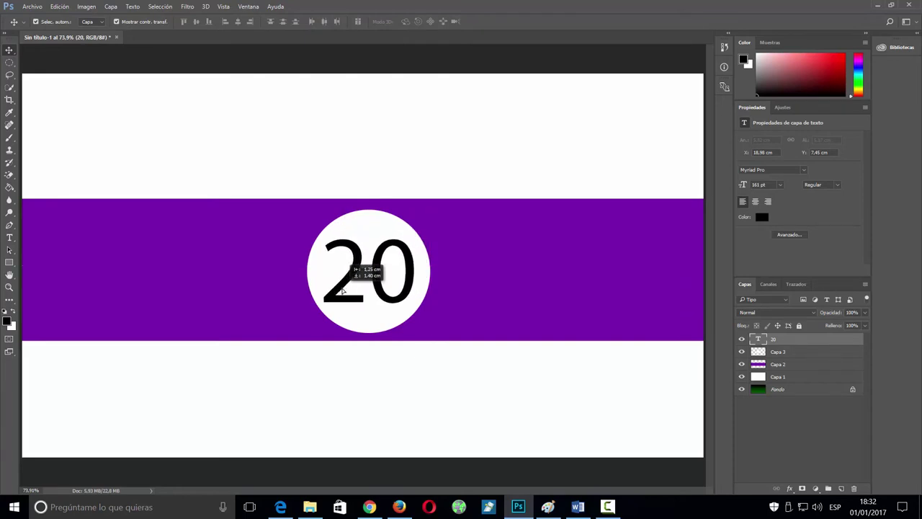
pyautogui.moveTo(341, 289); pyautogui.dragTo(341, 289)
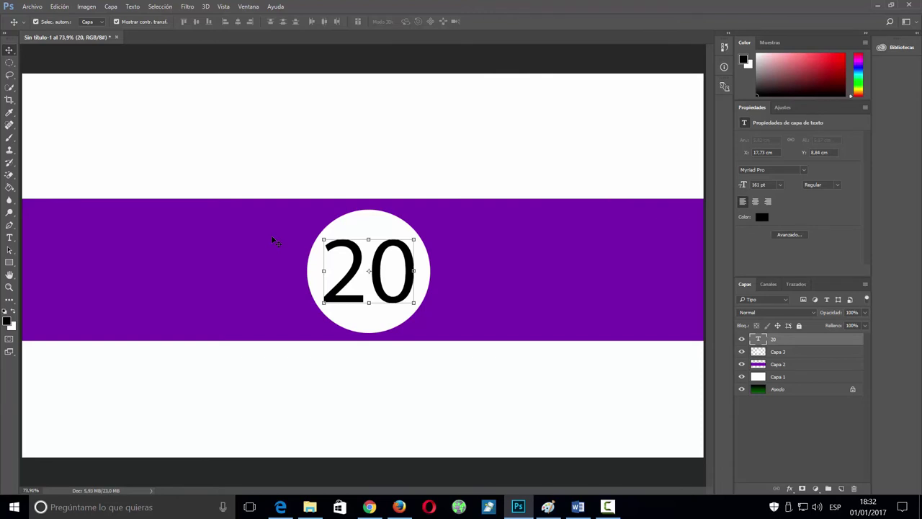
pyautogui.press('t')
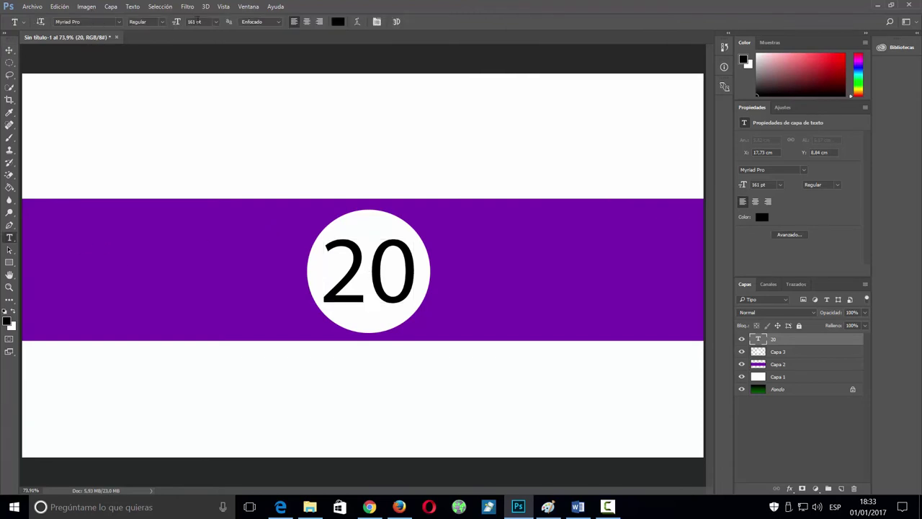
pyautogui.click(45, 187)
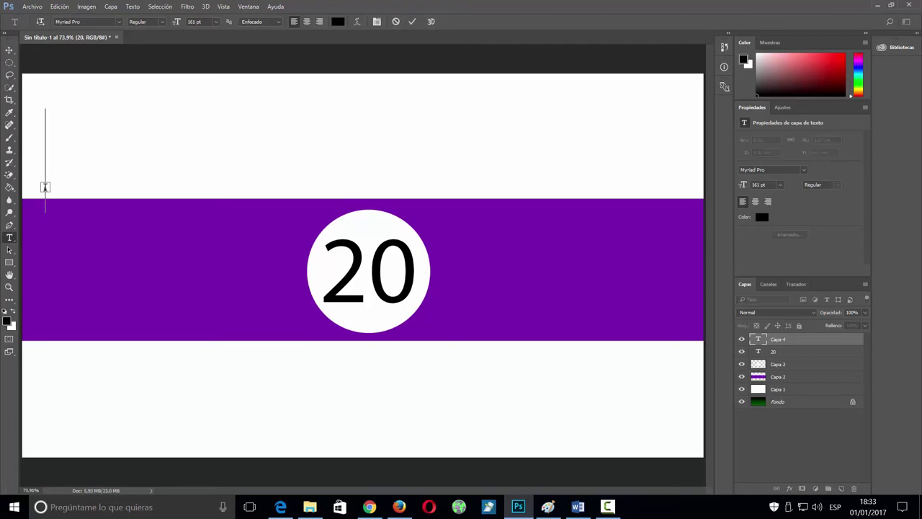
# Type EBM INFORMATICA above the purple band at 40 pt
pyautogui.click(173, 24)
pyautogui.write('80')
pyautogui.write('E')
pyautogui.write('B')
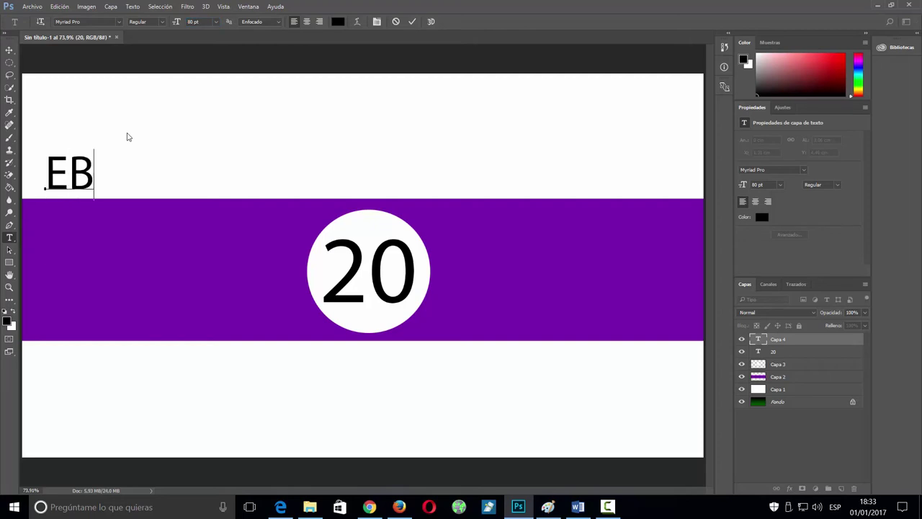
pyautogui.write('M')
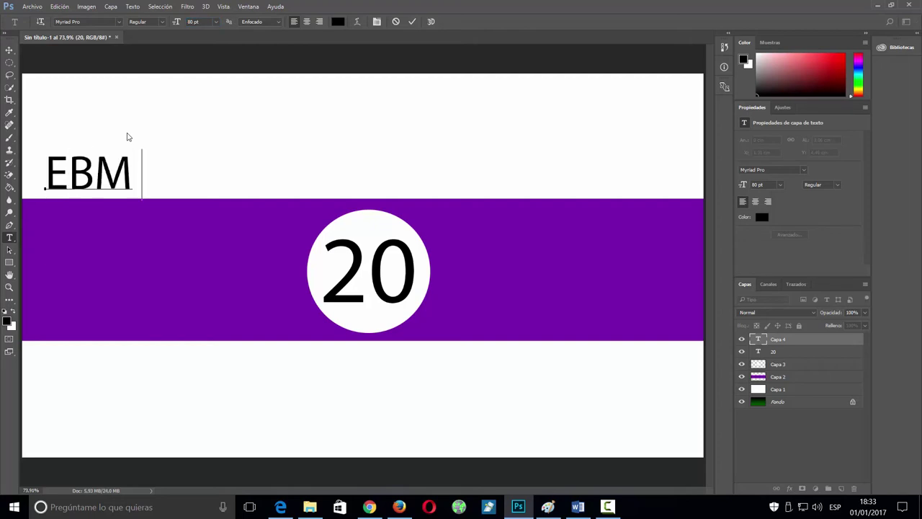
pyautogui.write(' INFORMA')
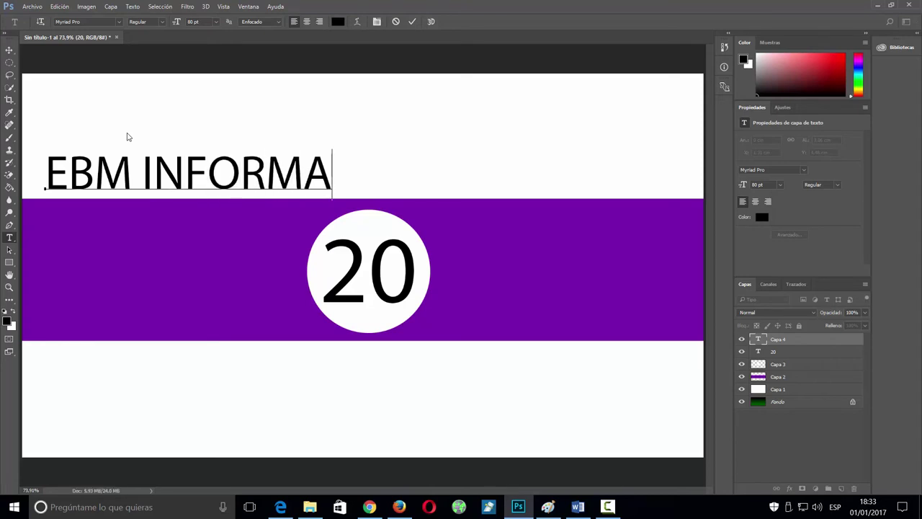
pyautogui.write('TICA')
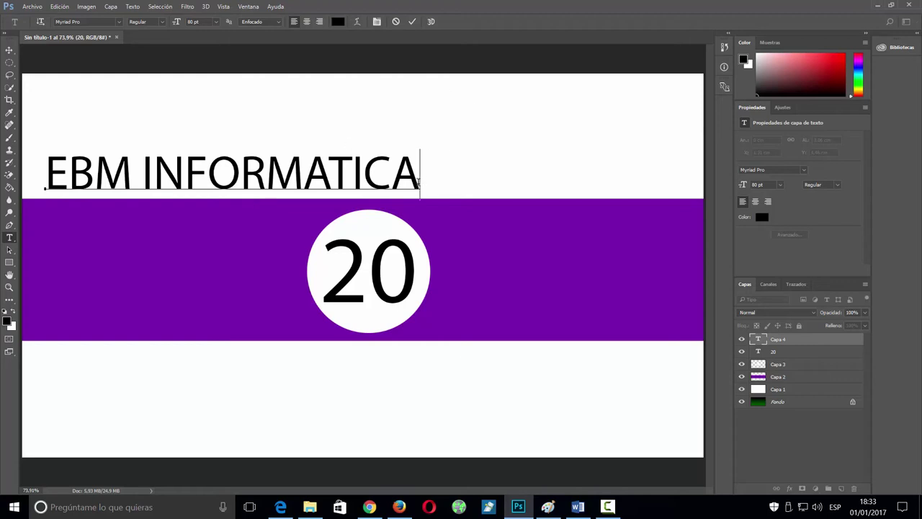
pyautogui.moveTo(416, 178); pyautogui.dragTo(23, 137)
pyautogui.hotkey('ctrl', 'c')
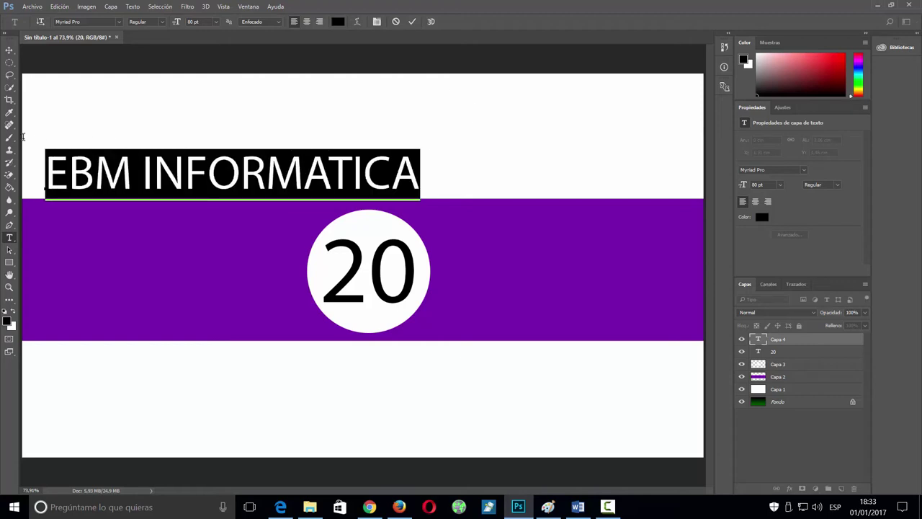
pyautogui.click(193, 21)
pyautogui.write('40')
pyautogui.press('Return')
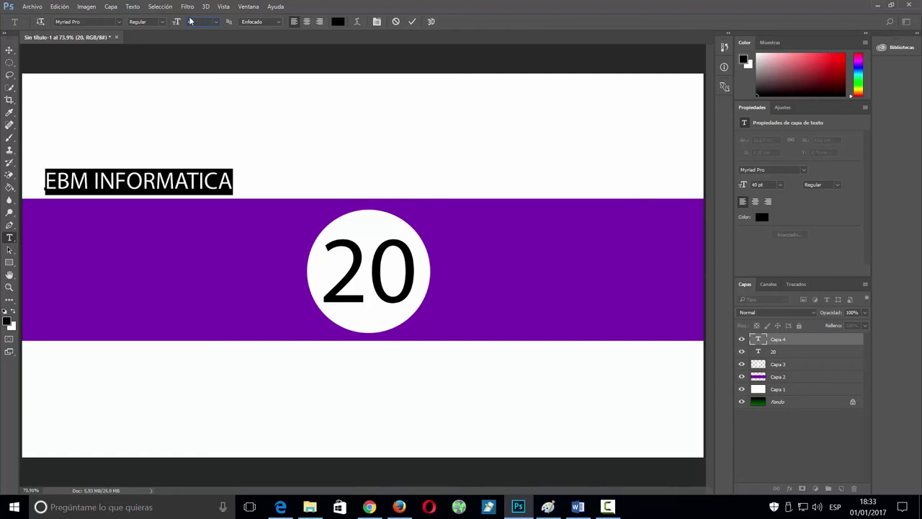
# Repeat EBM INFORMATICA three times separated by dashes and nudge the line right
pyautogui.moveTo(231, 181); pyautogui.dragTo(93, 182)
pyautogui.moveTo(218, 181); pyautogui.dragTo(168, 178)
pyautogui.moveTo(231, 181); pyautogui.dragTo(35, 164)
pyautogui.click(234, 181)
pyautogui.write('-')
pyautogui.hotkey('ctrl', 'v')
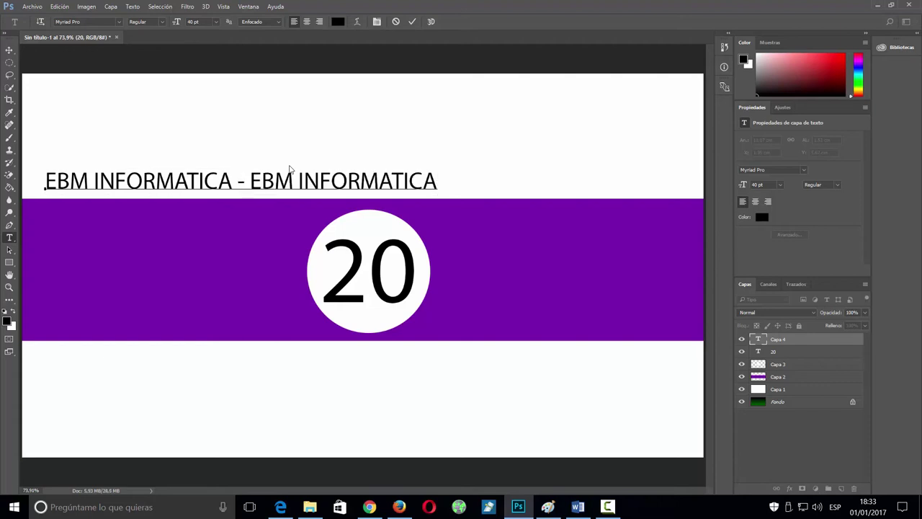
pyautogui.write('-')
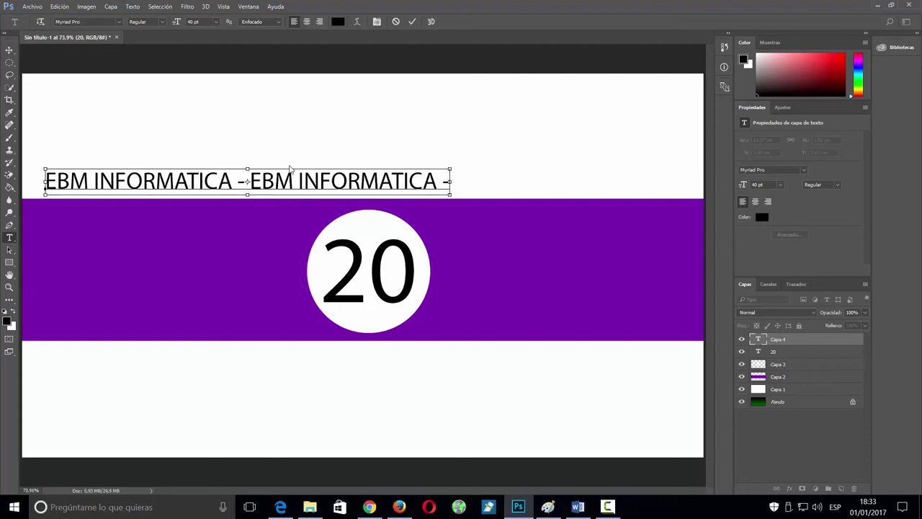
pyautogui.hotkey('ctrl', 'v')
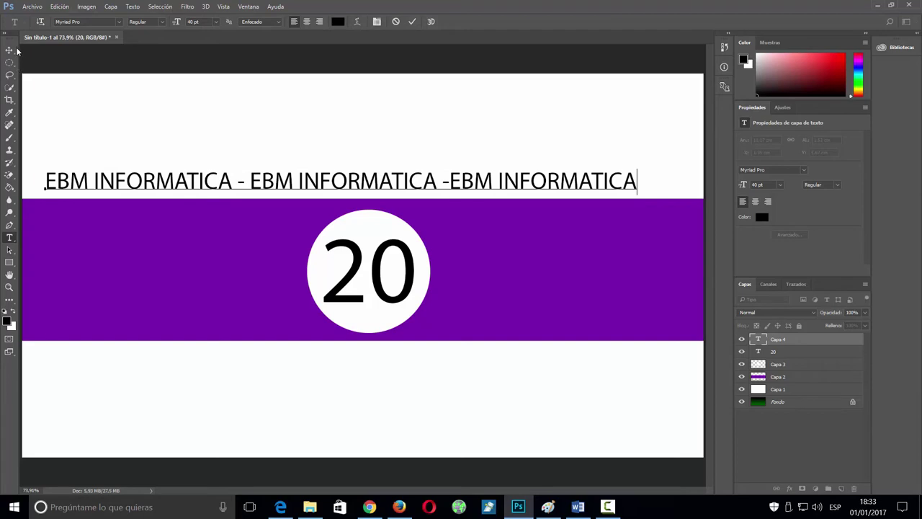
pyautogui.click(412, 23)
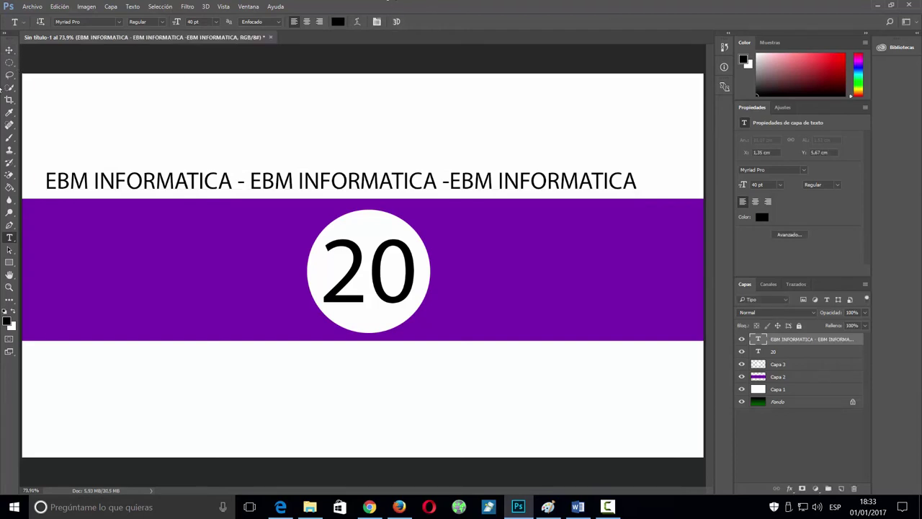
pyautogui.click(9, 50)
pyautogui.press('Right')
pyautogui.press('Right')
pyautogui.press('Right')
pyautogui.press('Right')
pyautogui.press('Right')
pyautogui.press('Right')
pyautogui.press('Right')
pyautogui.press('Right')
pyautogui.press('Right')
pyautogui.press('Right')
pyautogui.press('Right')
pyautogui.press('Right')
pyautogui.press('Right')
pyautogui.press('Right')
pyautogui.press('Right')
pyautogui.press('Right')
pyautogui.press('Right')
pyautogui.press('Right')
pyautogui.press('Right')
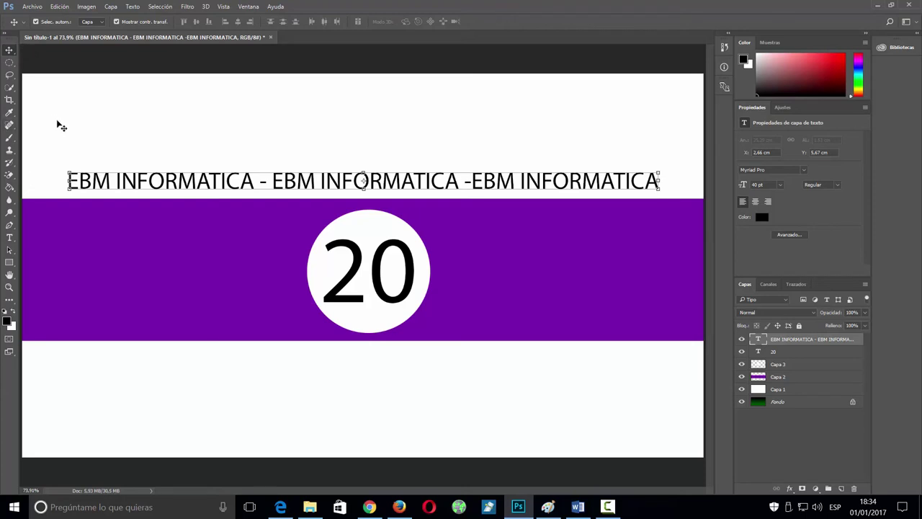
# Duplicate the EBM INFORMATICA text layer and move the copy just below the purple band
pyautogui.click(10, 239)
pyautogui.rightClick(778, 342)
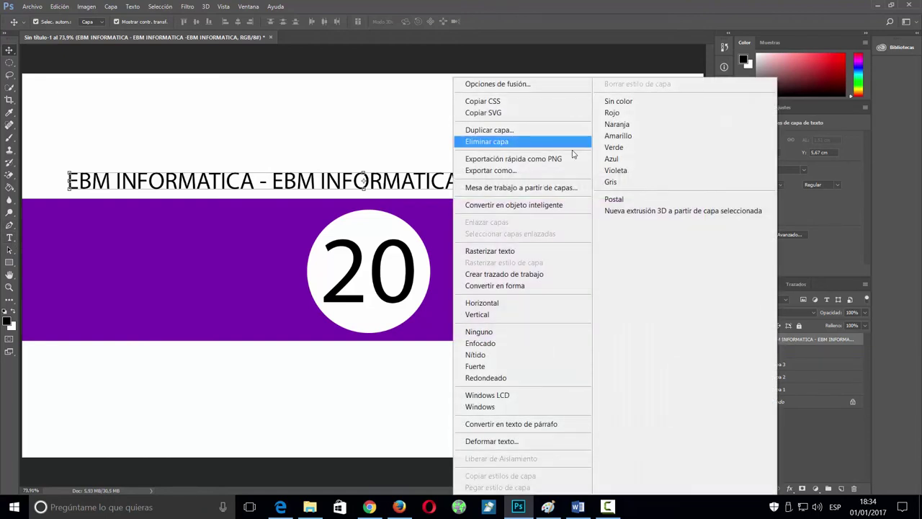
pyautogui.click(508, 131)
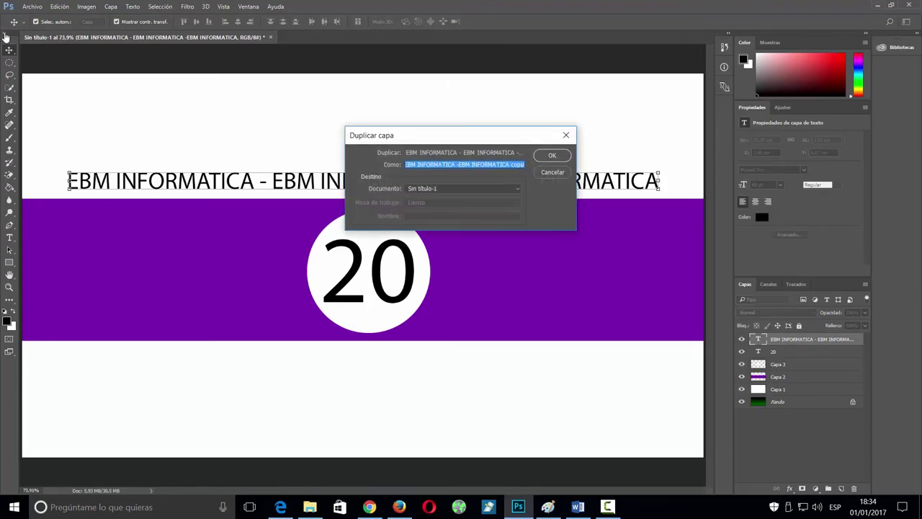
pyautogui.click(552, 156)
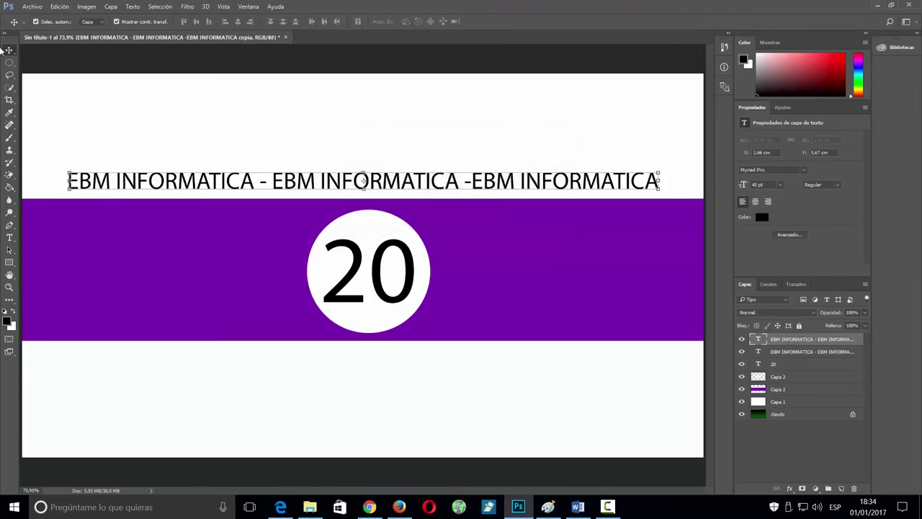
pyautogui.hotkey('shift', 'Down')
pyautogui.hotkey('shift', 'Down')
pyautogui.hotkey('shift', 'Down')
pyautogui.hotkey('shift', 'Down')
pyautogui.hotkey('shift', 'Down')
pyautogui.hotkey('shift', 'Down')
pyautogui.hotkey('shift', 'Down')
pyautogui.hotkey('shift', 'Down')
pyautogui.hotkey('shift', 'Down')
pyautogui.hotkey('shift', 'Down')
pyautogui.hotkey('shift', 'Down')
pyautogui.hotkey('shift', 'Down')
pyautogui.hotkey('shift', 'Down')
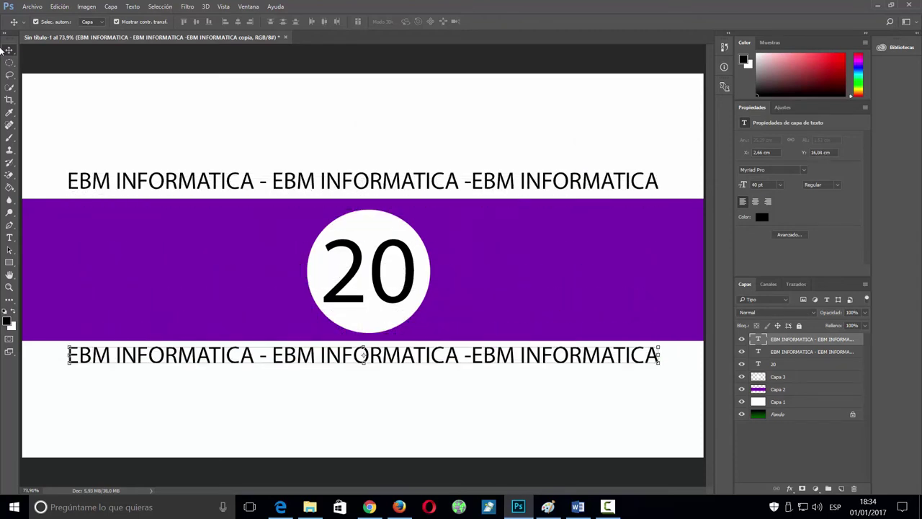
pyautogui.press('Down')
pyautogui.press('Down')
pyautogui.press('Down')
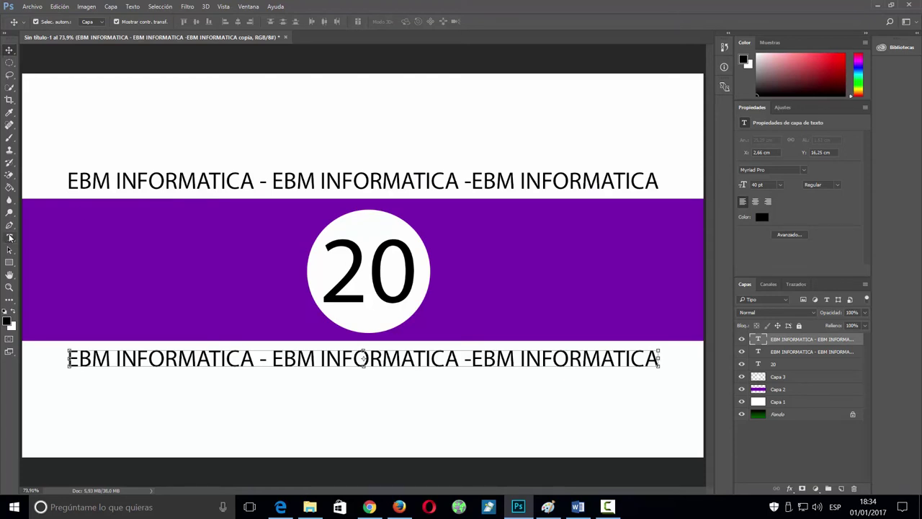
# Replace each EBM INFORMATICA in the bottom line with PHOTOSHOPEARTE, then select all design layers down to Capa 1
pyautogui.click(10, 237)
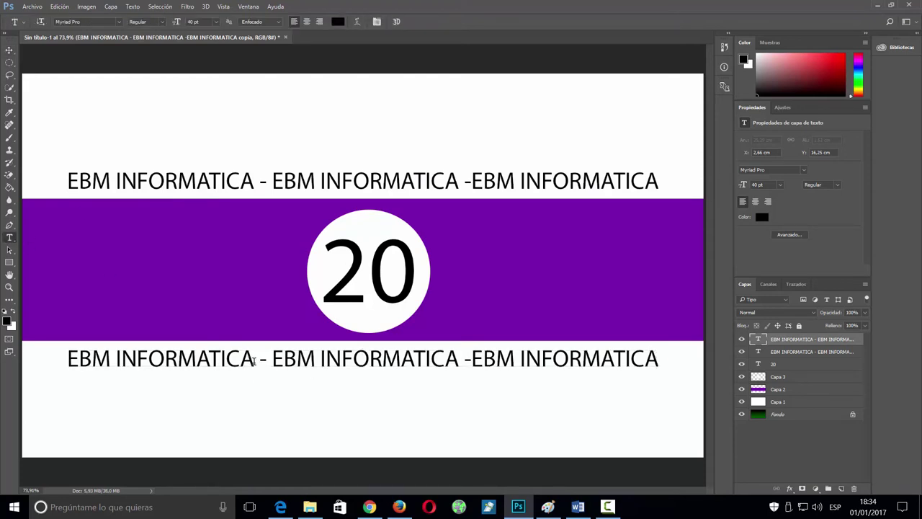
pyautogui.moveTo(254, 362); pyautogui.dragTo(66, 364)
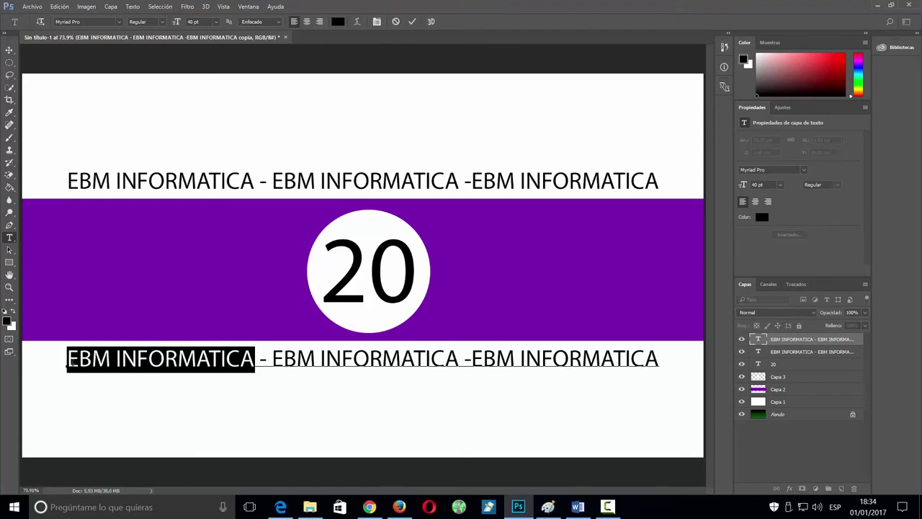
pyautogui.write('PHOTOSHOPEARTE')
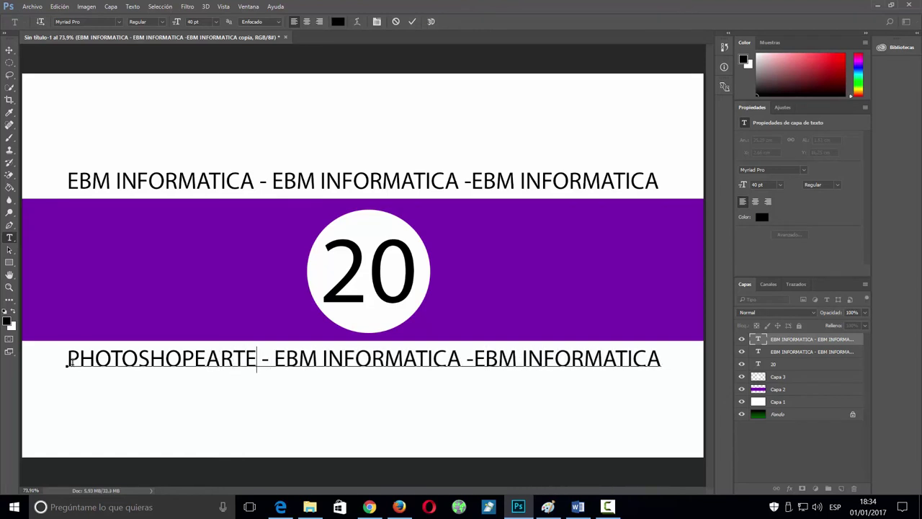
pyautogui.moveTo(257, 358); pyautogui.dragTo(67, 358)
pyautogui.hotkey('ctrl', 'c')
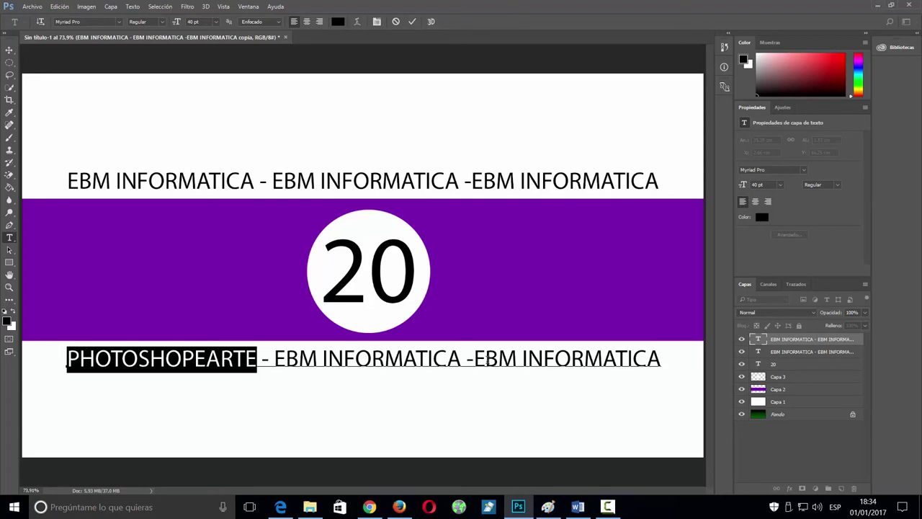
pyautogui.moveTo(461, 358); pyautogui.dragTo(274, 357)
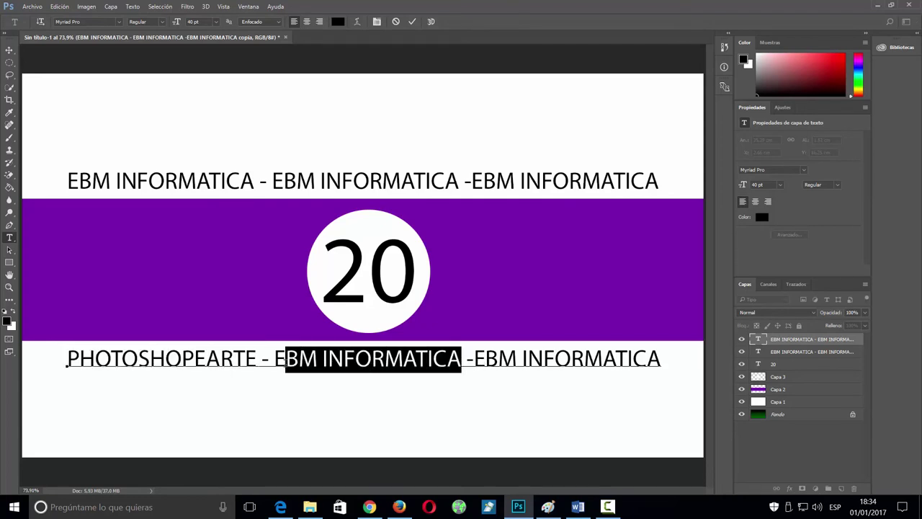
pyautogui.hotkey('ctrl', 'v')
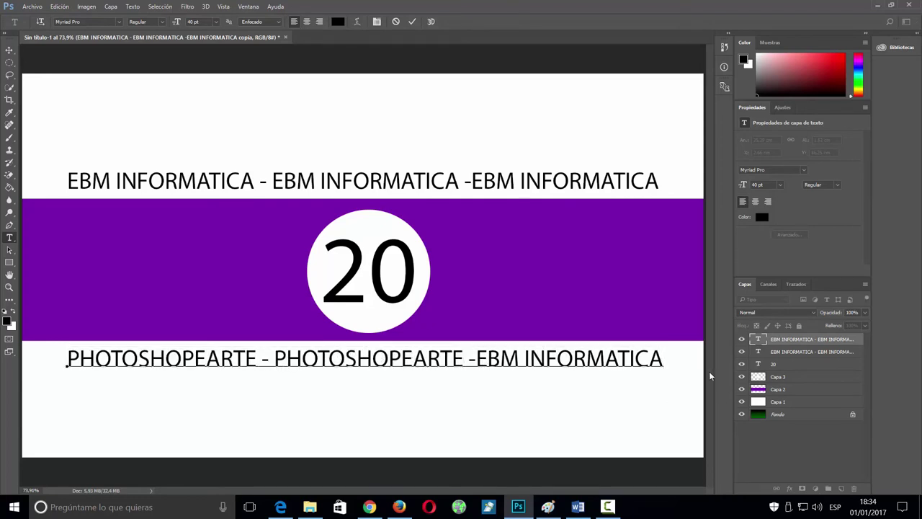
pyautogui.moveTo(661, 358); pyautogui.dragTo(475, 358)
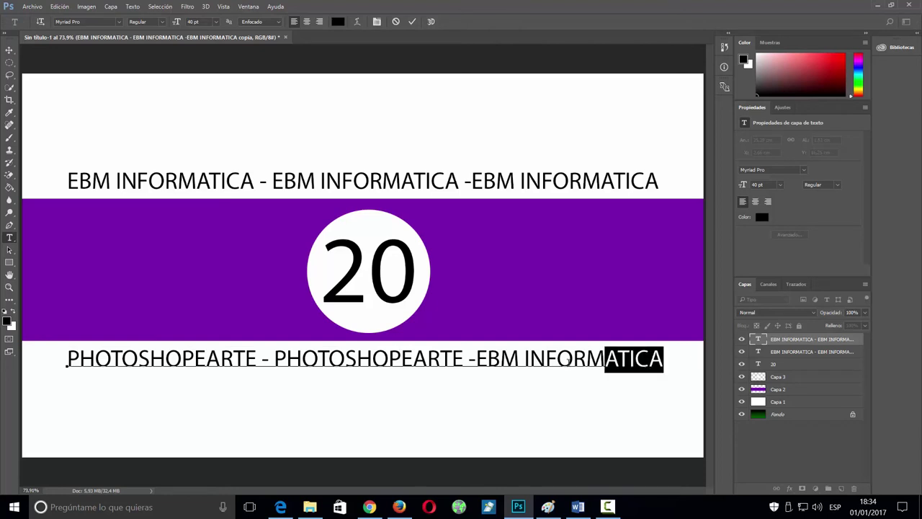
pyautogui.hotkey('ctrl', 'v')
pyautogui.click(476, 358)
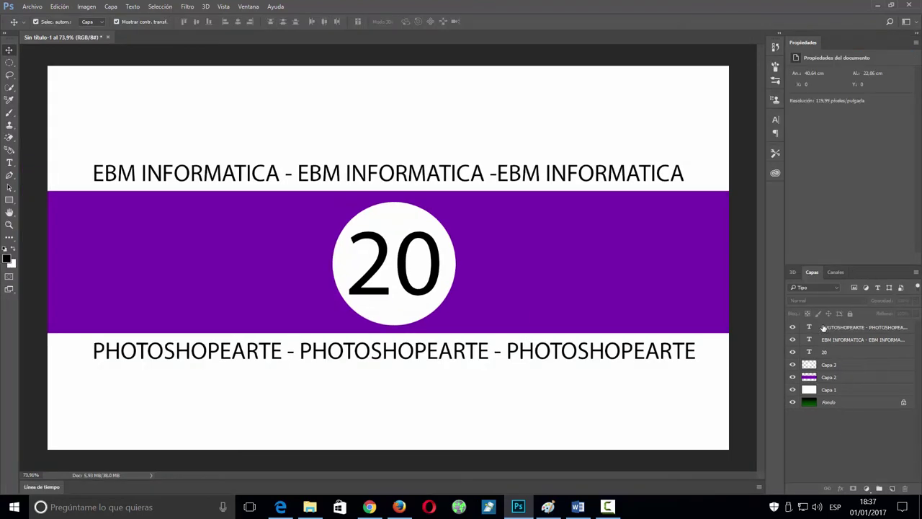
pyautogui.click(823, 327)
pyautogui.keyDown('shift'); pyautogui.click(830, 391); pyautogui.keyUp('shift')
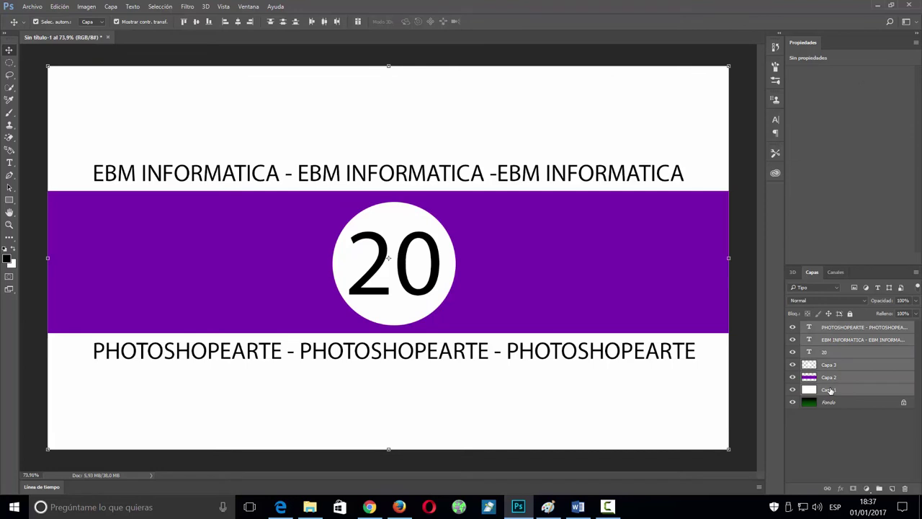
# Wrap the selected layers onto a 3D Esfera mesh preset and orbit to view the ball
pyautogui.click(206, 6)
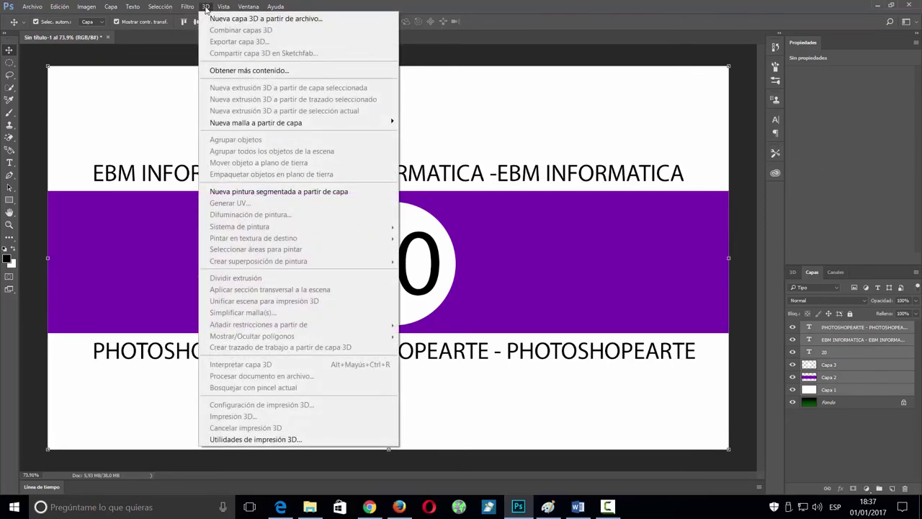
pyautogui.moveTo(255, 123)
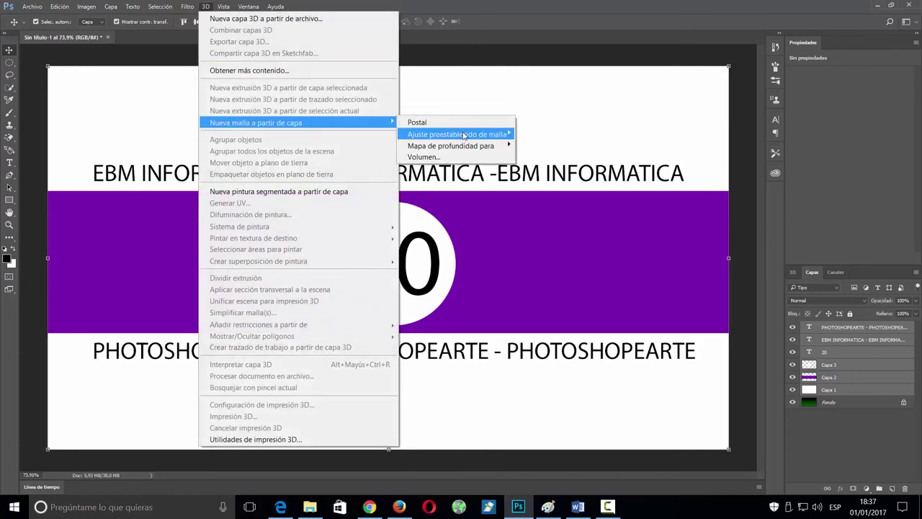
pyautogui.moveTo(456, 134)
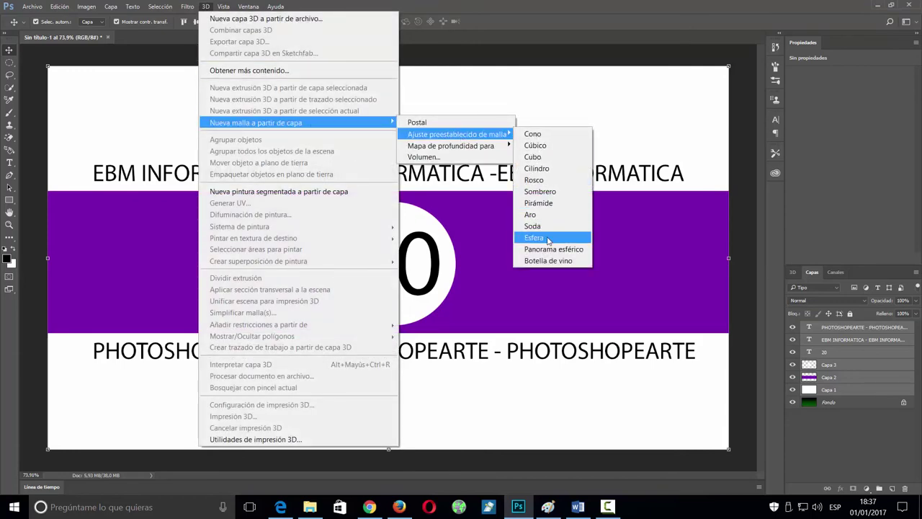
pyautogui.click(547, 238)
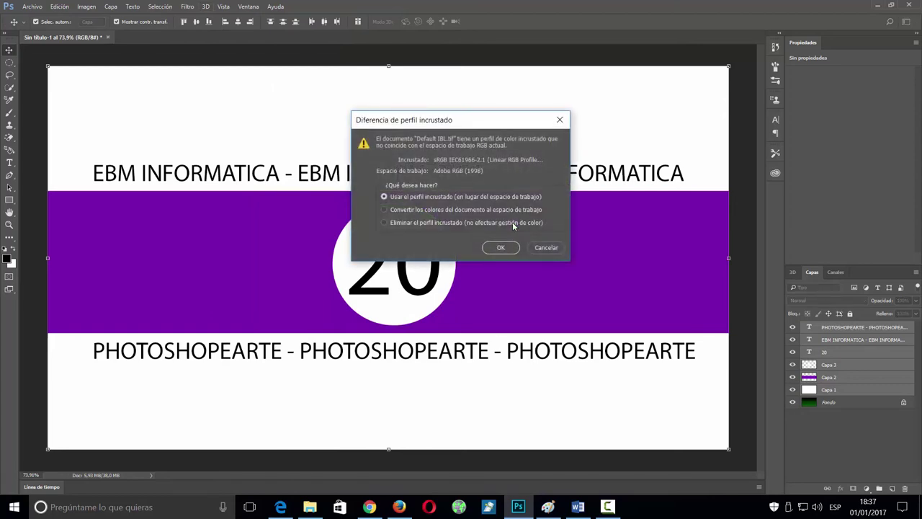
pyautogui.click(506, 249)
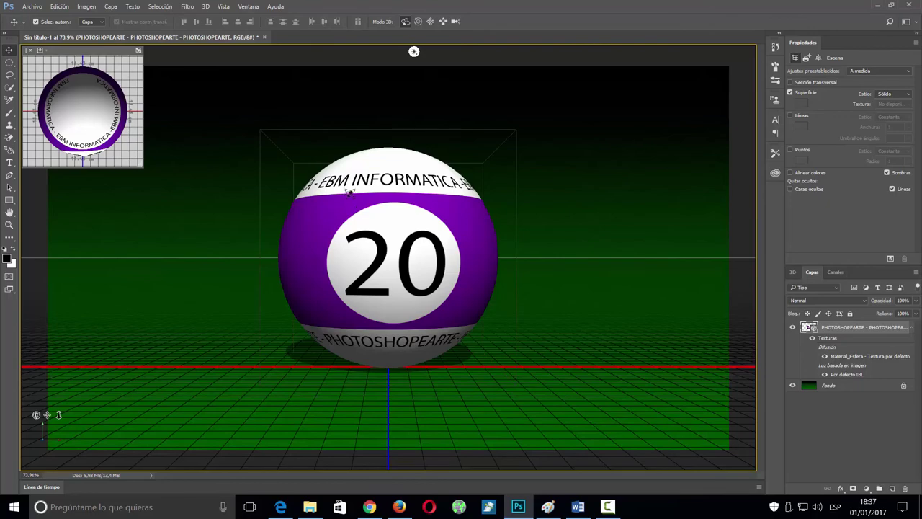
pyautogui.moveTo(351, 207)
pyautogui.mouseDown()
pyautogui.moveTo(331, 183)
pyautogui.moveTo(309, 207)
pyautogui.mouseUp()
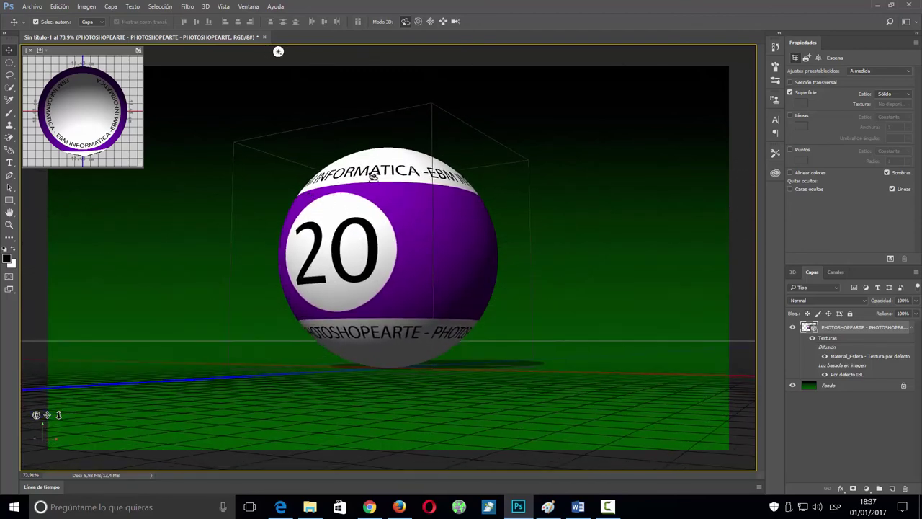
pyautogui.click(206, 7)
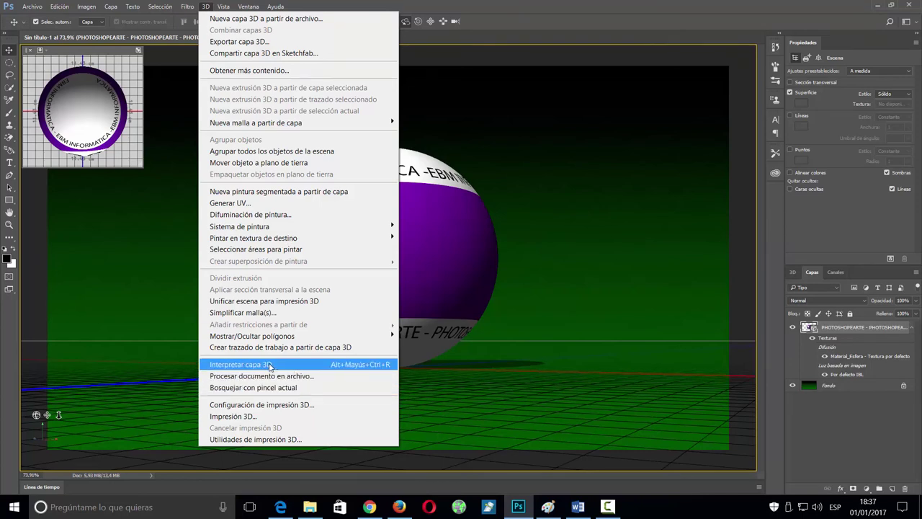
# Render the 3D layer and hide the 3D overlays to view the shaded ball
pyautogui.click(269, 364)
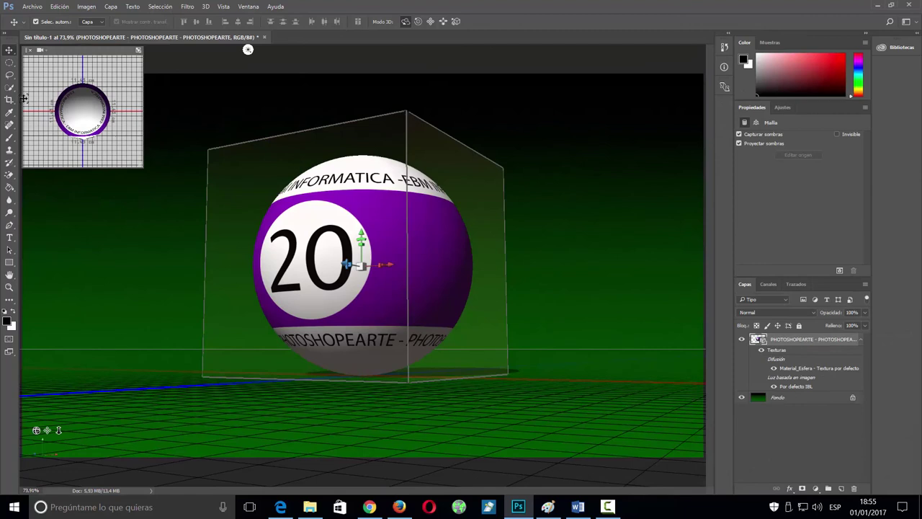
pyautogui.click(10, 76)
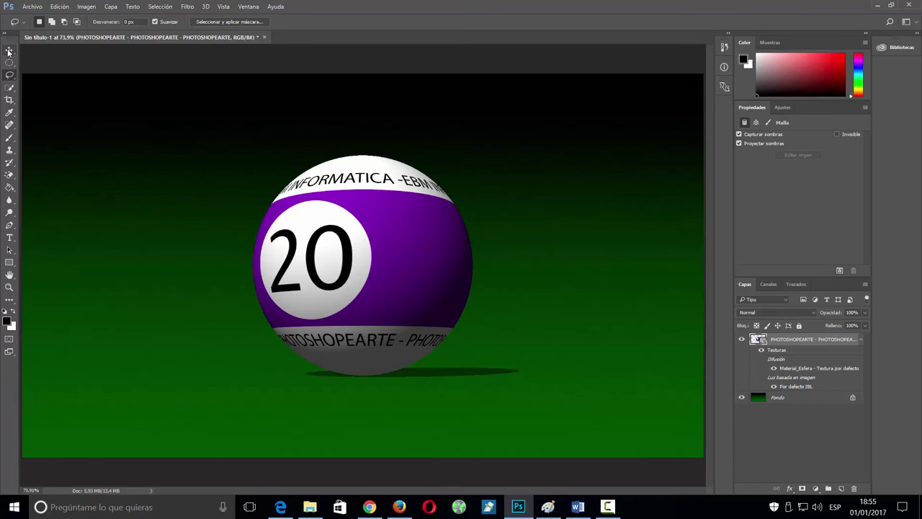
# Pull the ball closer along Z and roll it so the number 20 tilts
pyautogui.click(9, 52)
pyautogui.moveTo(321, 239); pyautogui.dragTo(282, 240)
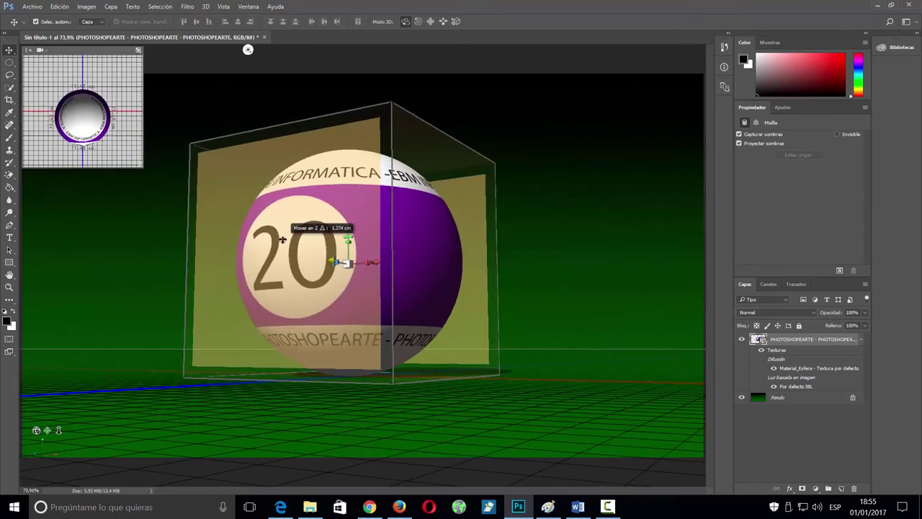
pyautogui.click(418, 22)
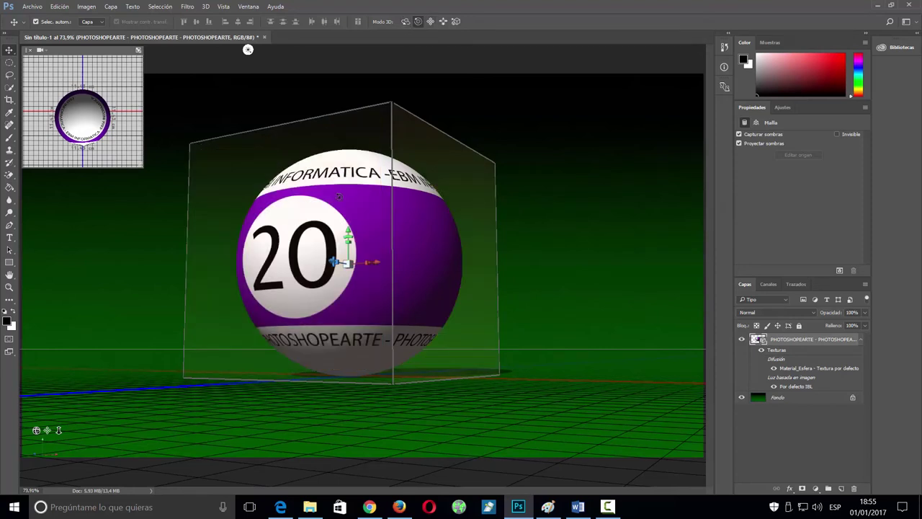
pyautogui.moveTo(339, 197); pyautogui.dragTo(380, 224)
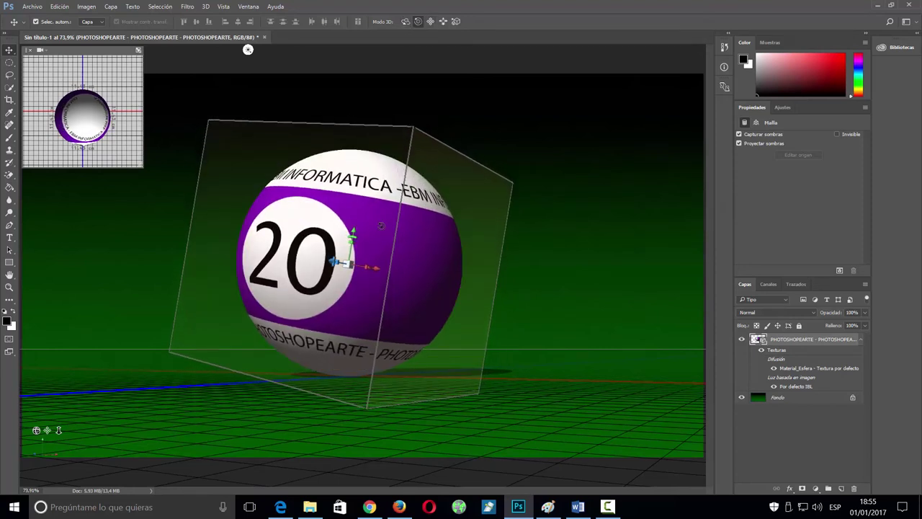
pyautogui.moveTo(381, 225); pyautogui.dragTo(370, 174)
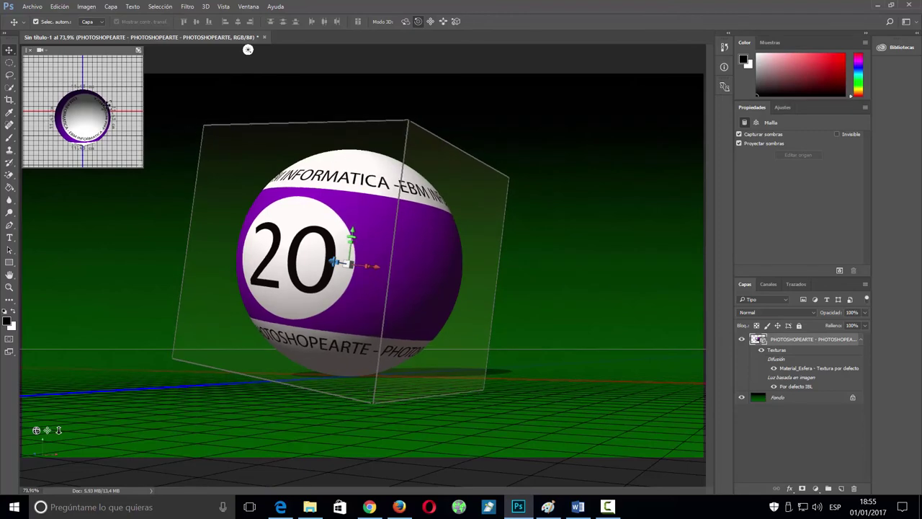
pyautogui.click(10, 63)
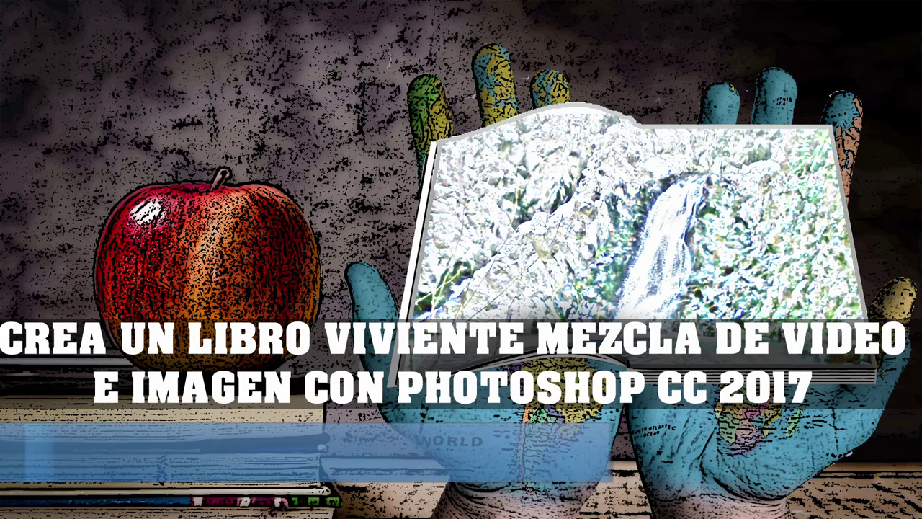
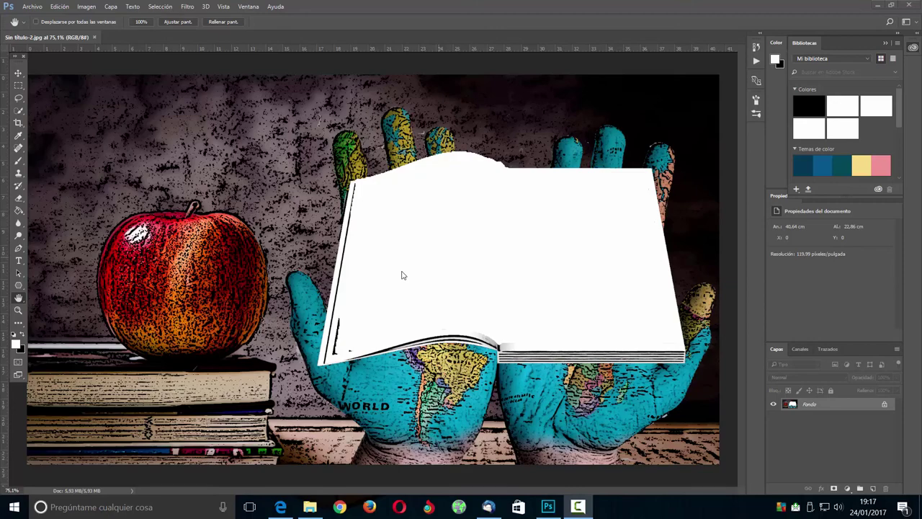
# Open the Cascade - 7334.mp4 waterfall video, accepting the colour profile prompt, and preview it
pyautogui.click(32, 6)
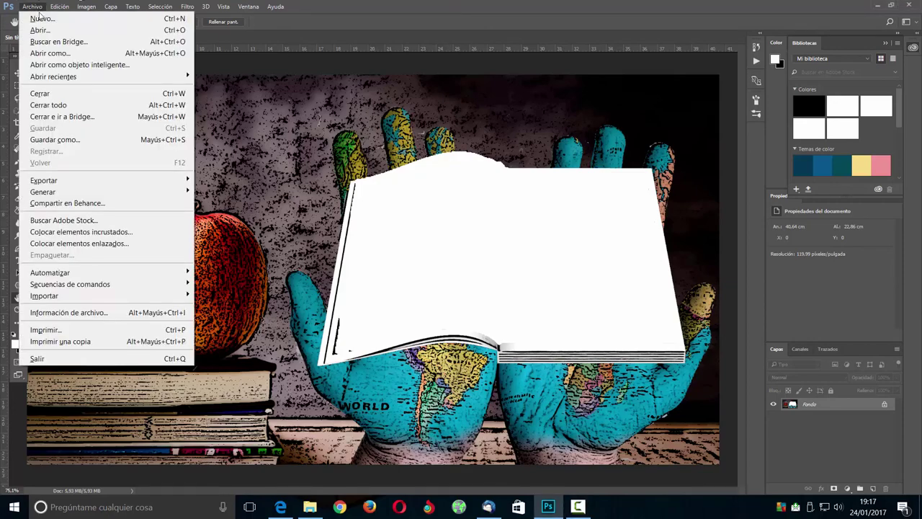
pyautogui.click(41, 31)
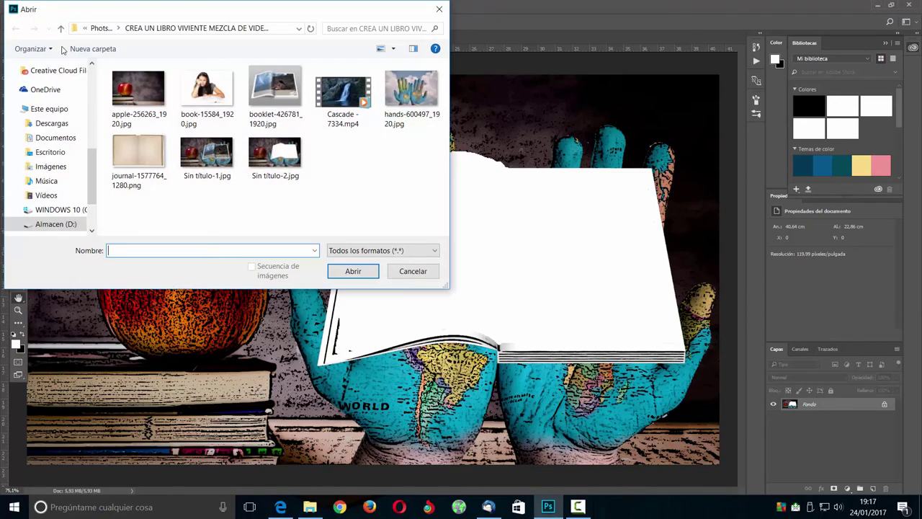
pyautogui.doubleClick(343, 92)
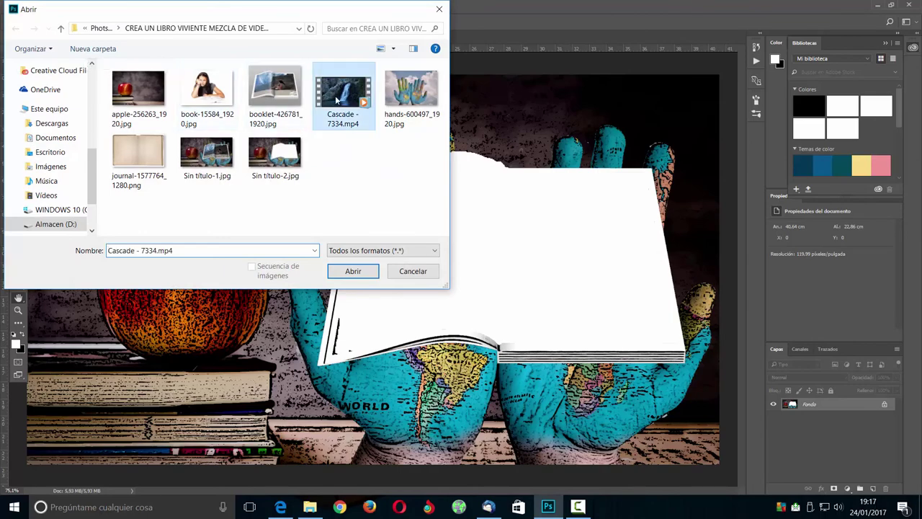
pyautogui.click(501, 247)
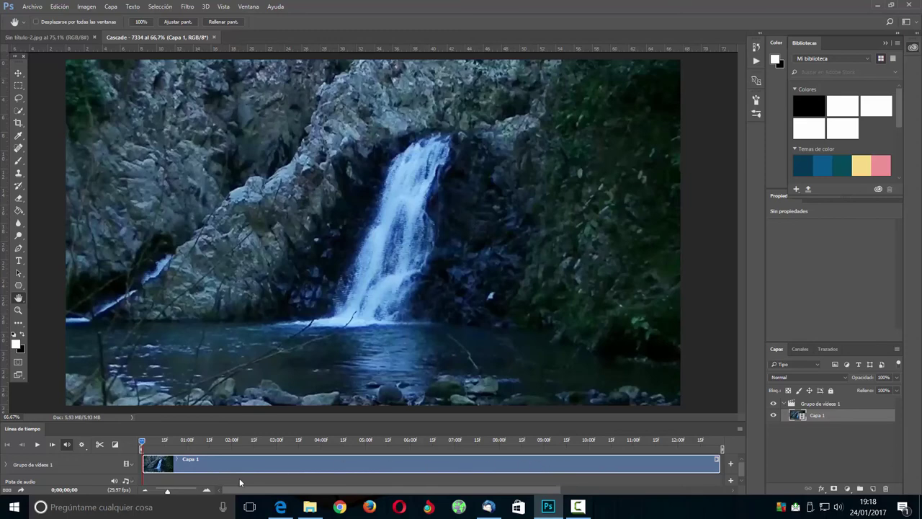
pyautogui.click(36, 445)
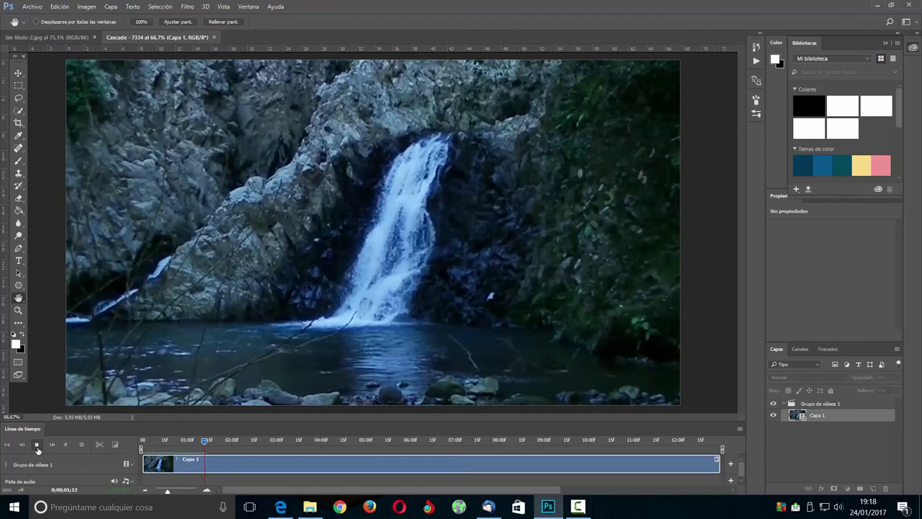
pyautogui.click(36, 445)
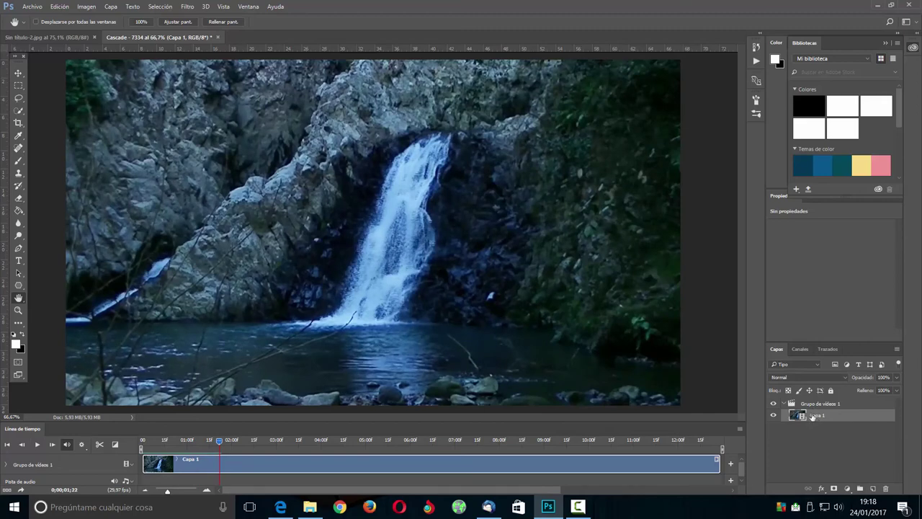
# Convert the Capa 1 video layer to a smart object and duplicate it as Capa 1 copia
pyautogui.rightClick(810, 417)
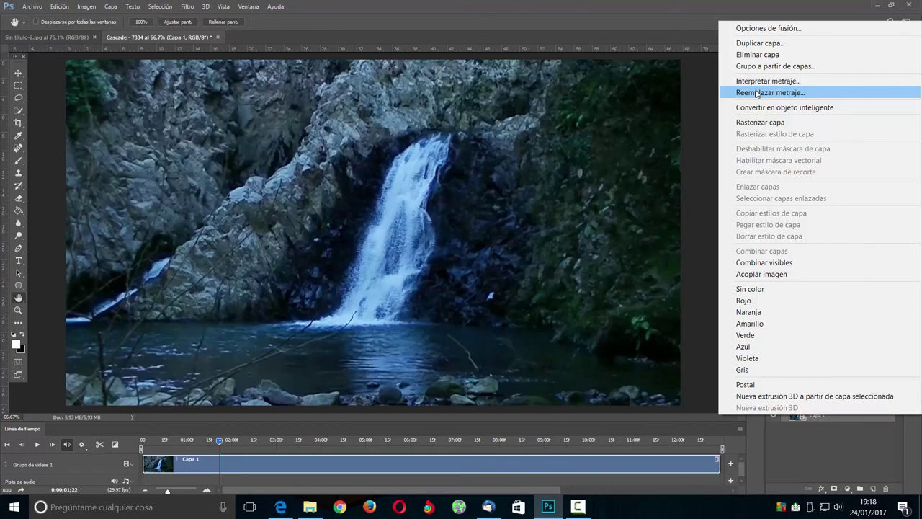
pyautogui.click(805, 109)
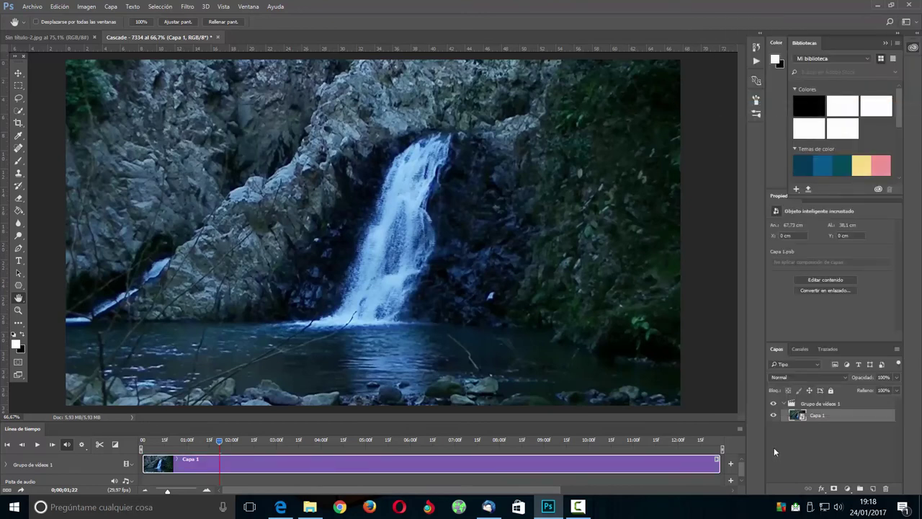
pyautogui.hotkey('ctrl', 'j')
# Move Capa 1 copia above the video group and align its clip to the timeline start
pyautogui.moveTo(828, 414); pyautogui.dragTo(817, 404)
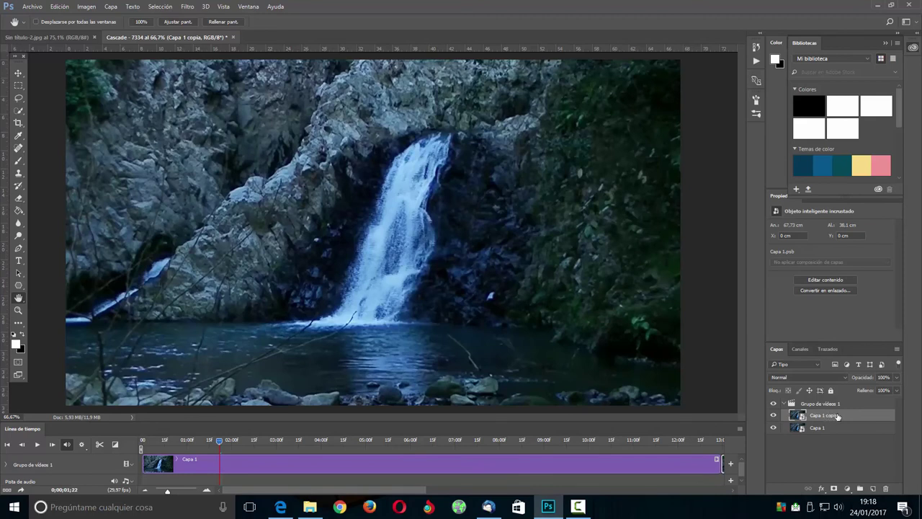
pyautogui.moveTo(847, 415); pyautogui.dragTo(841, 403)
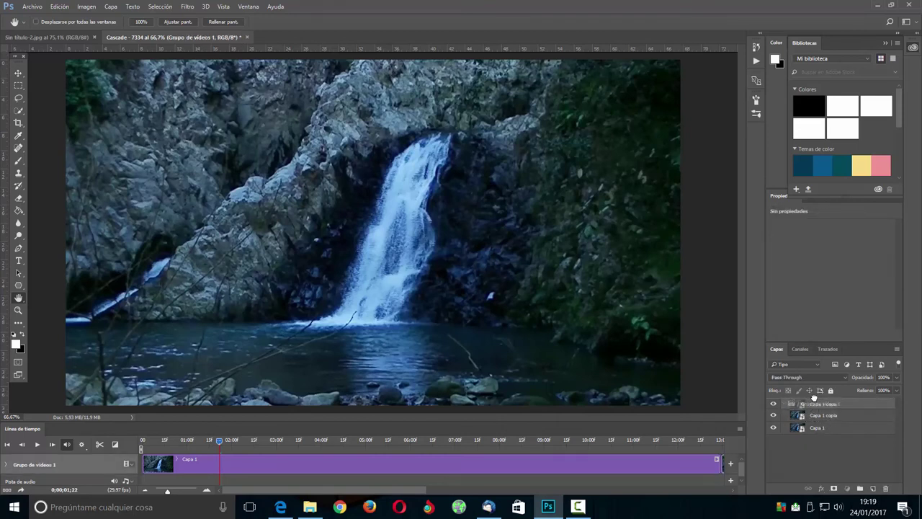
pyautogui.moveTo(802, 416); pyautogui.dragTo(800, 400)
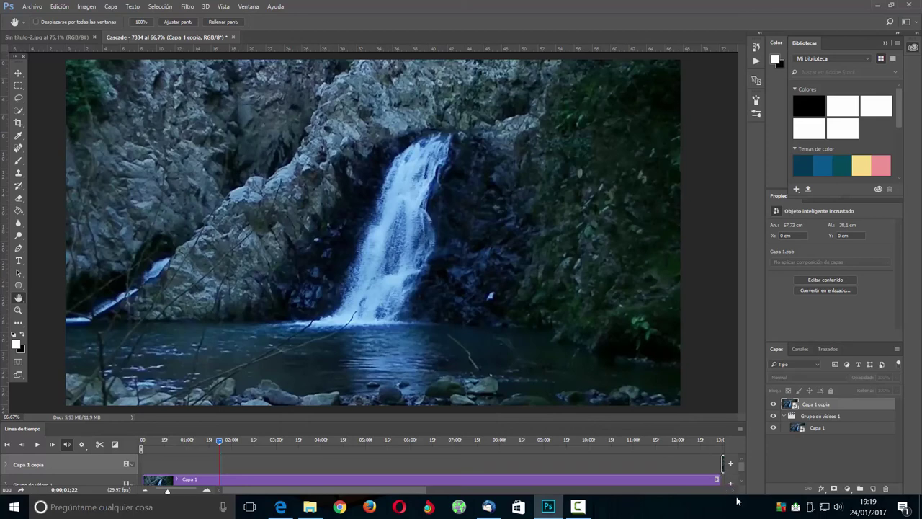
pyautogui.moveTo(722, 463); pyautogui.dragTo(152, 463)
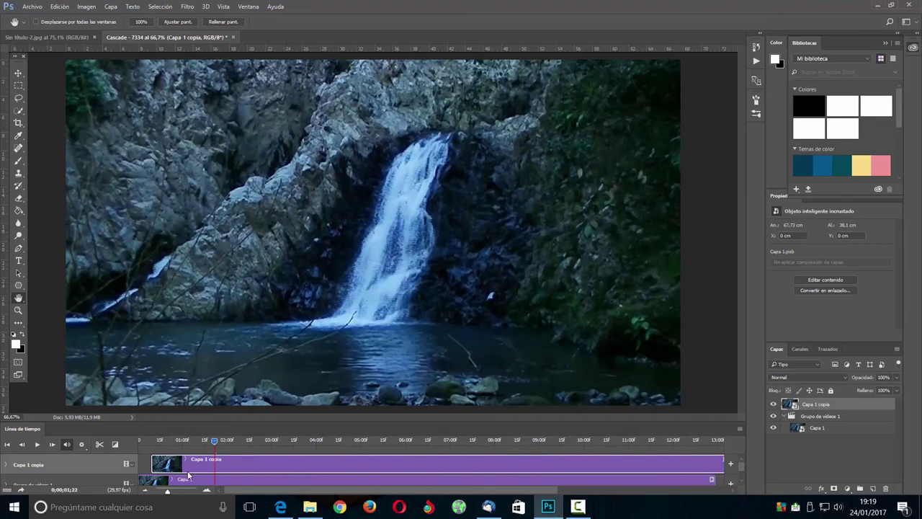
pyautogui.moveTo(441, 491); pyautogui.dragTo(437, 492)
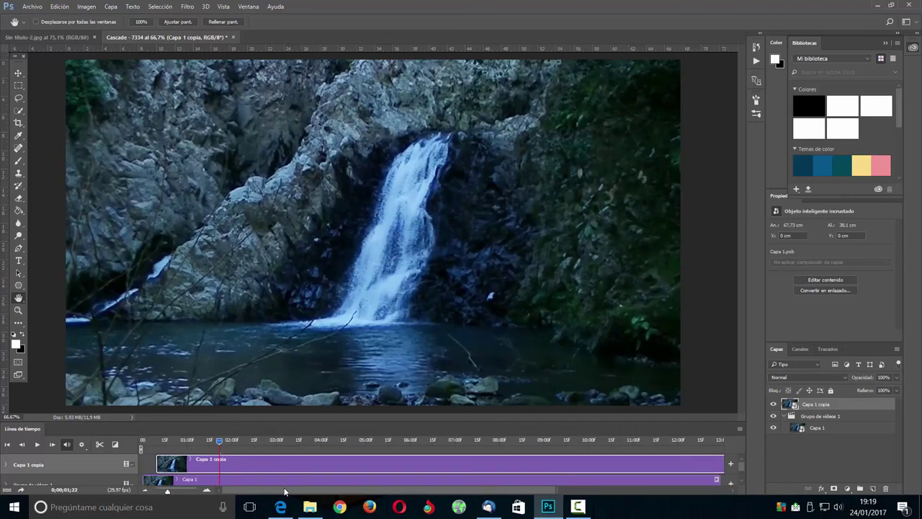
pyautogui.moveTo(171, 462); pyautogui.dragTo(157, 461)
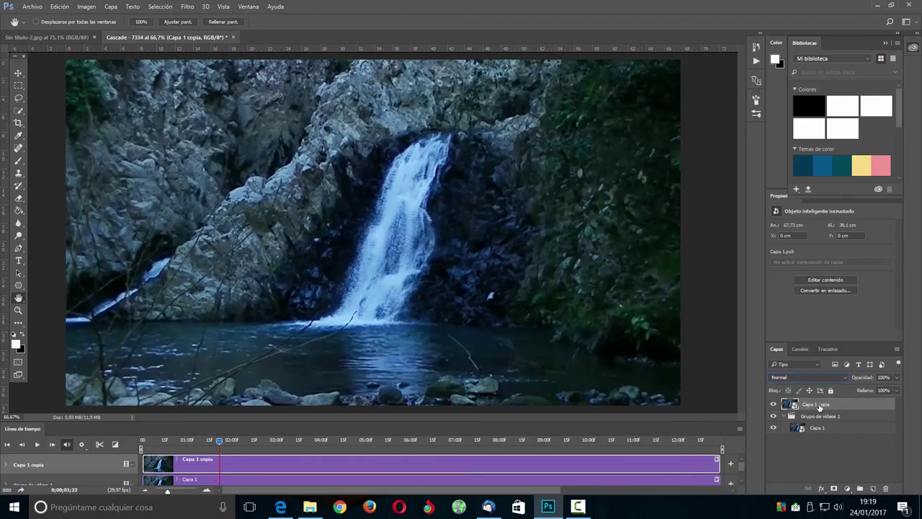
# Set Capa 1 copia's blend mode to Dividir and preview the result
pyautogui.click(844, 376)
pyautogui.click(817, 341)
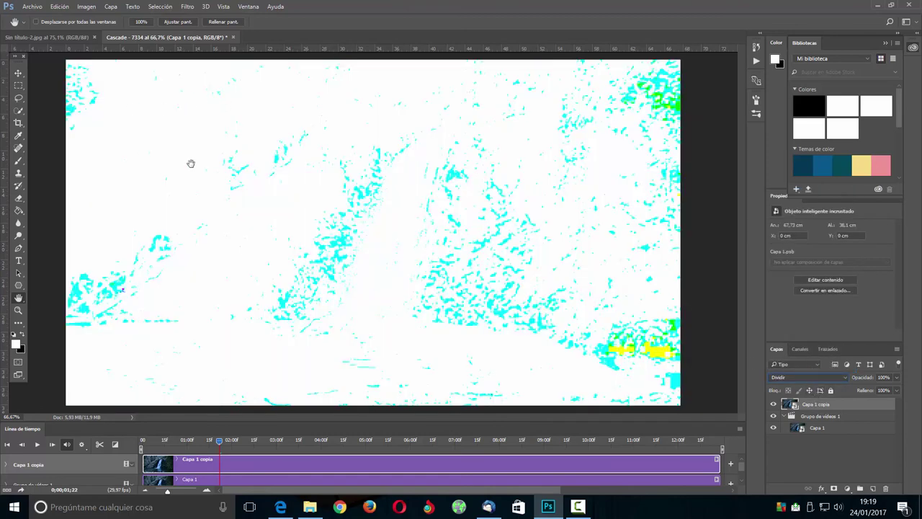
pyautogui.click(37, 444)
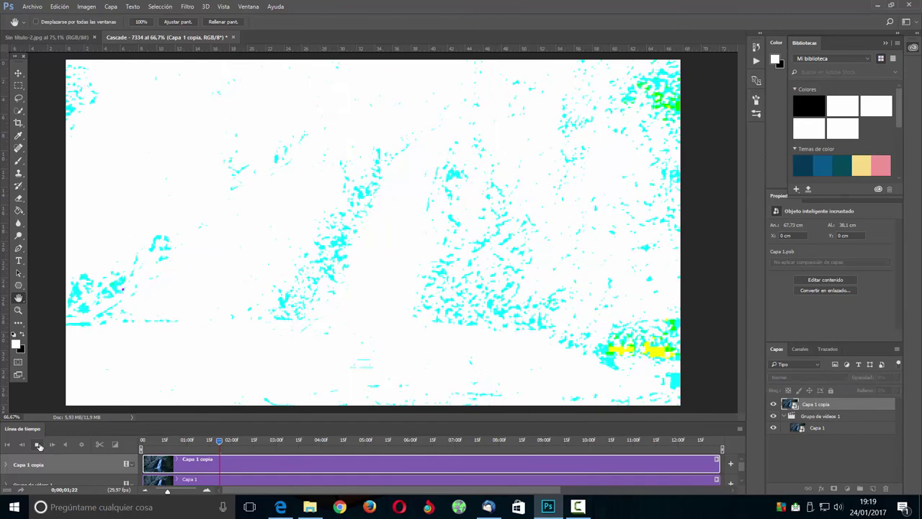
pyautogui.click(37, 445)
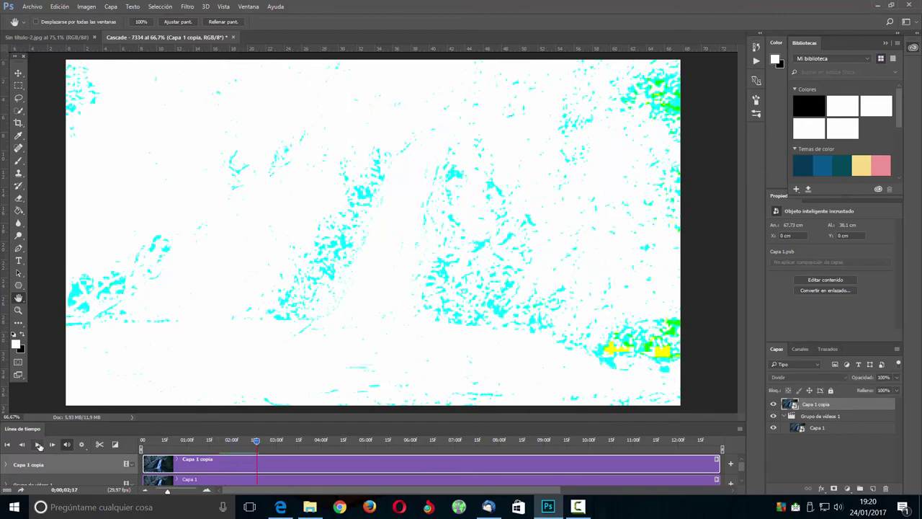
# Apply a Desenfoque gaussiano smart filter at a moderate radius and preview the sketch effect
pyautogui.click(188, 7)
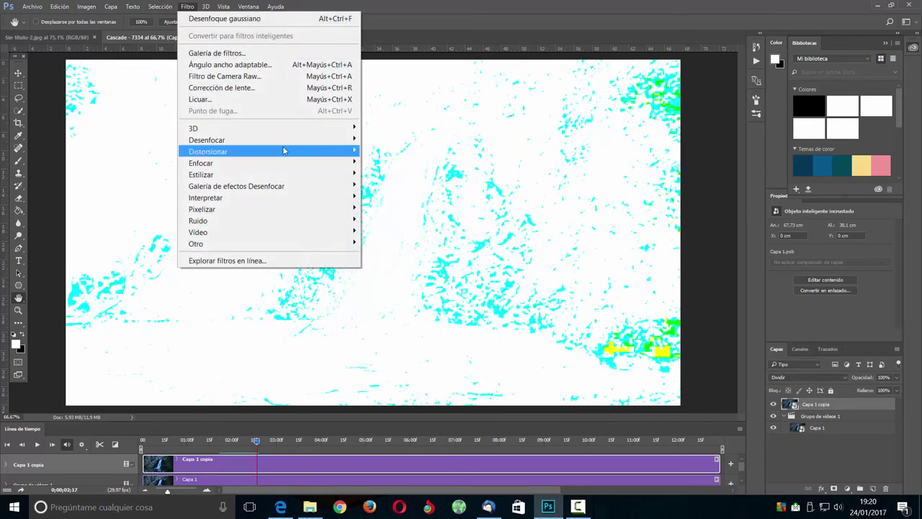
pyautogui.moveTo(206, 140)
pyautogui.click(444, 223)
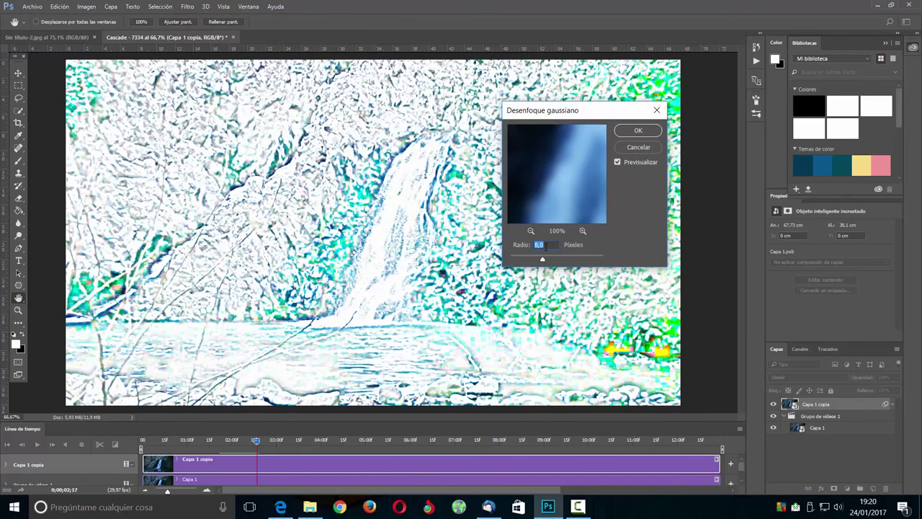
pyautogui.moveTo(547, 116); pyautogui.dragTo(593, 108)
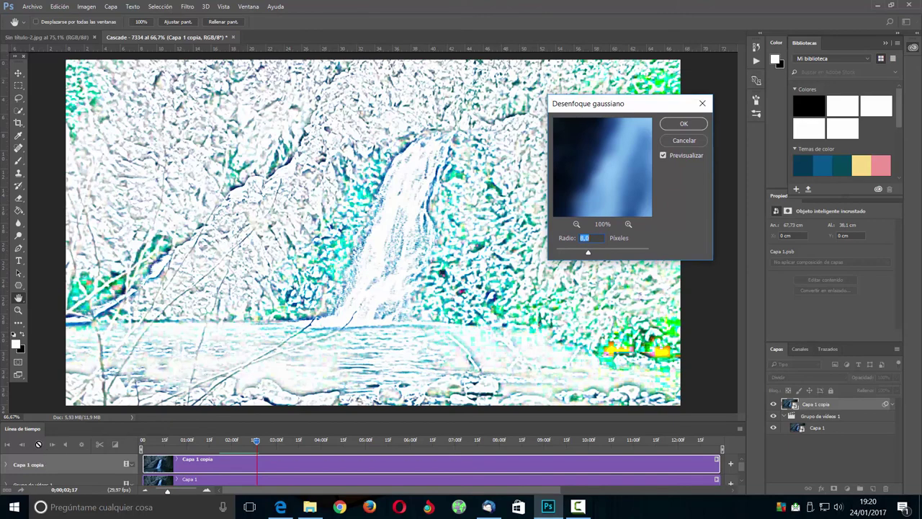
pyautogui.moveTo(587, 252); pyautogui.dragTo(648, 253)
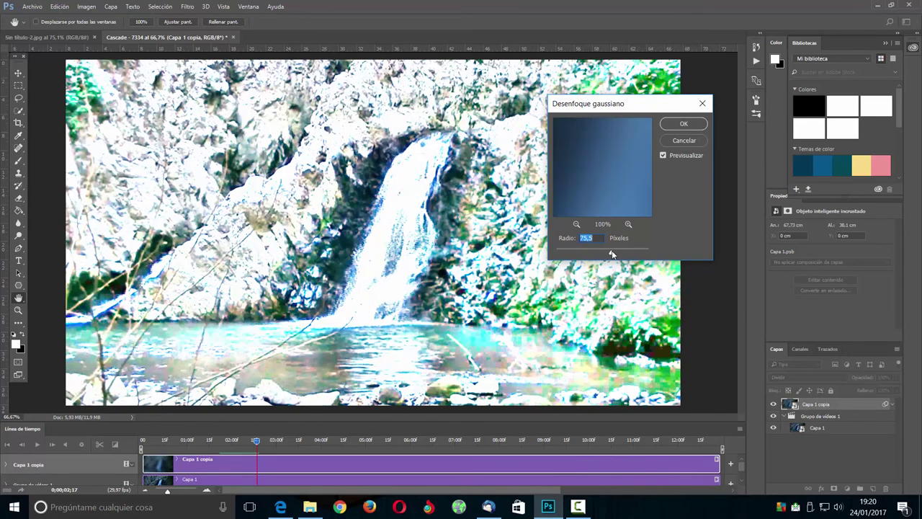
pyautogui.moveTo(648, 252); pyautogui.dragTo(594, 255)
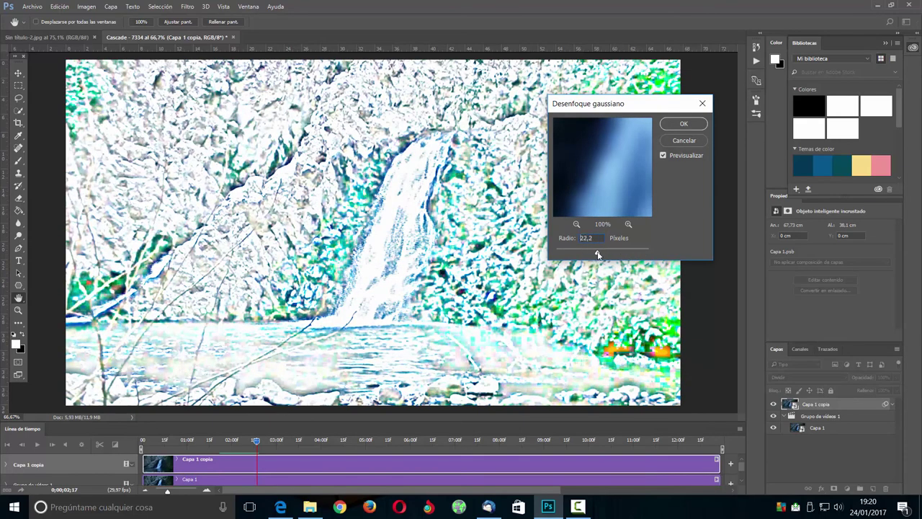
pyautogui.moveTo(594, 255); pyautogui.dragTo(598, 251)
pyautogui.click(682, 126)
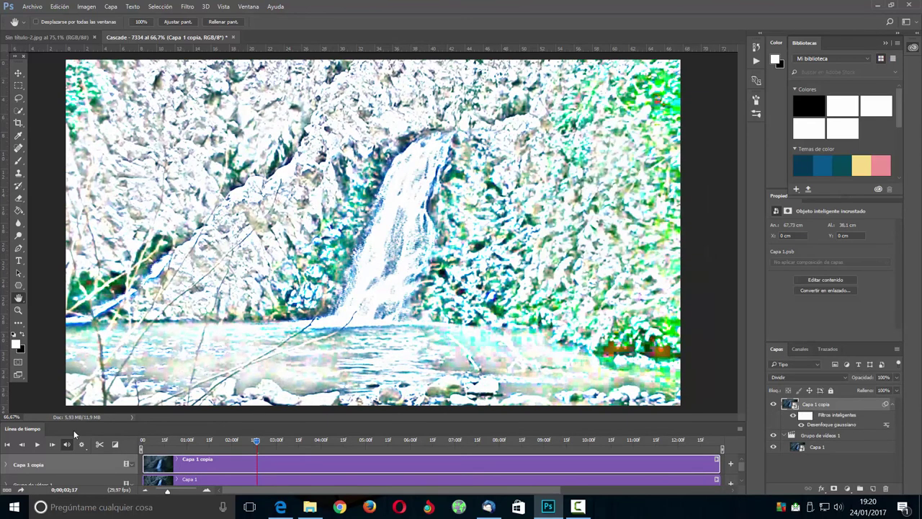
pyautogui.click(38, 444)
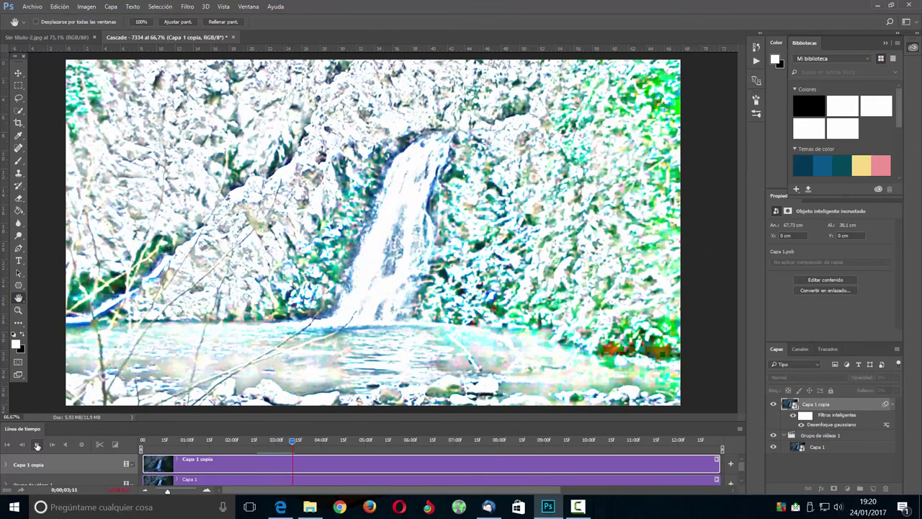
pyautogui.click(37, 444)
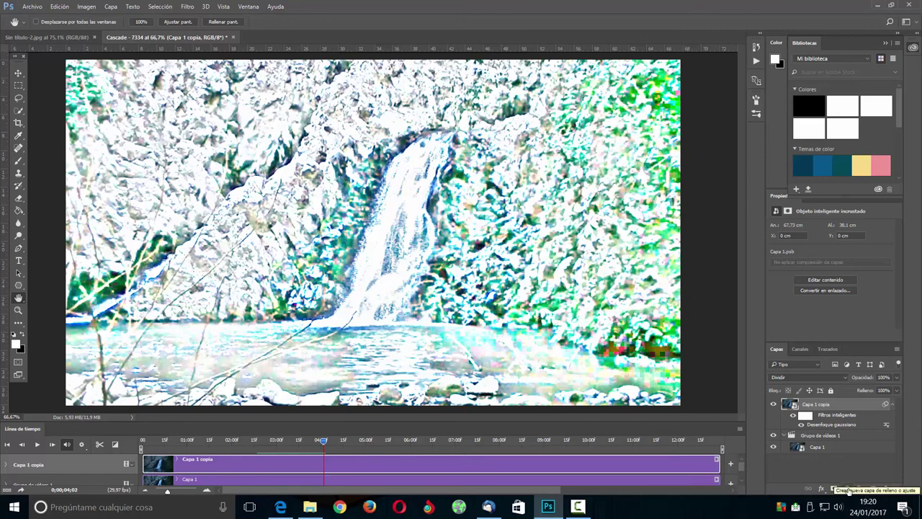
pyautogui.click(847, 491)
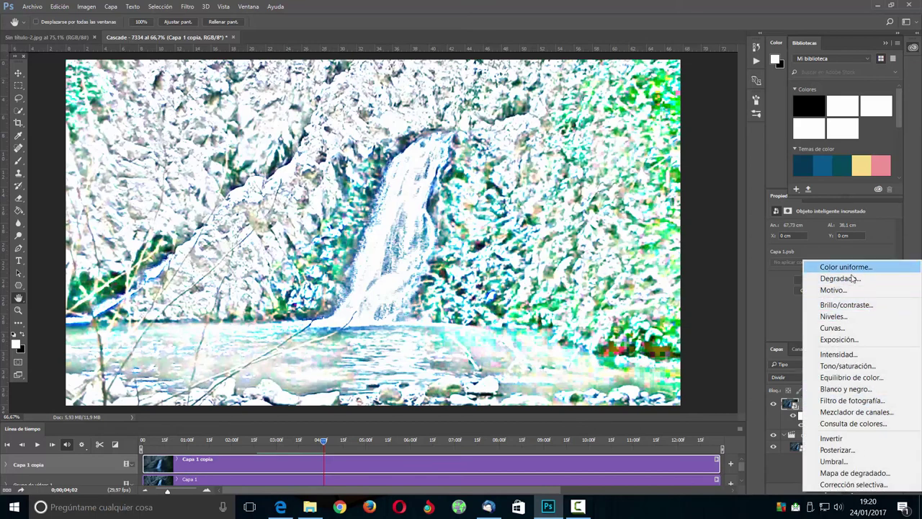
# Add a Curvas adjustment layer and bend the RGB curve to darken the sketch lines
pyautogui.click(834, 327)
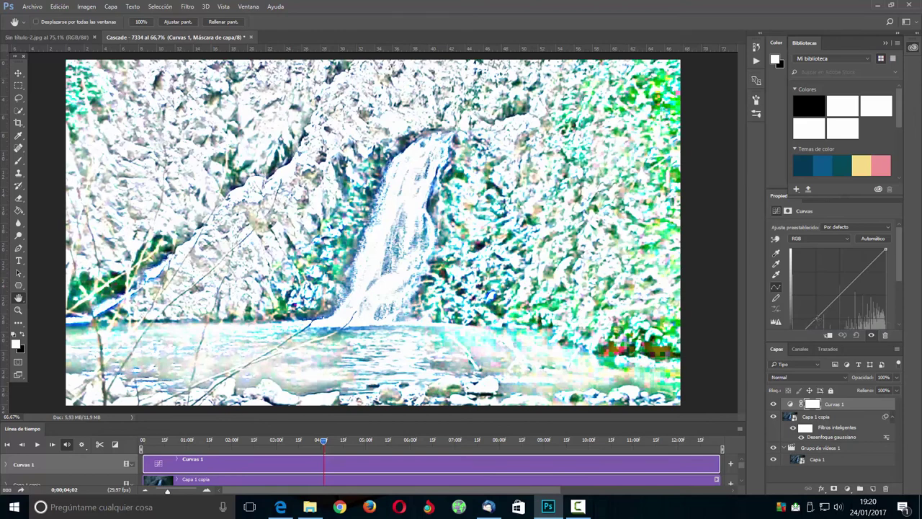
pyautogui.click(817, 317)
pyautogui.moveTo(792, 328); pyautogui.dragTo(826, 329)
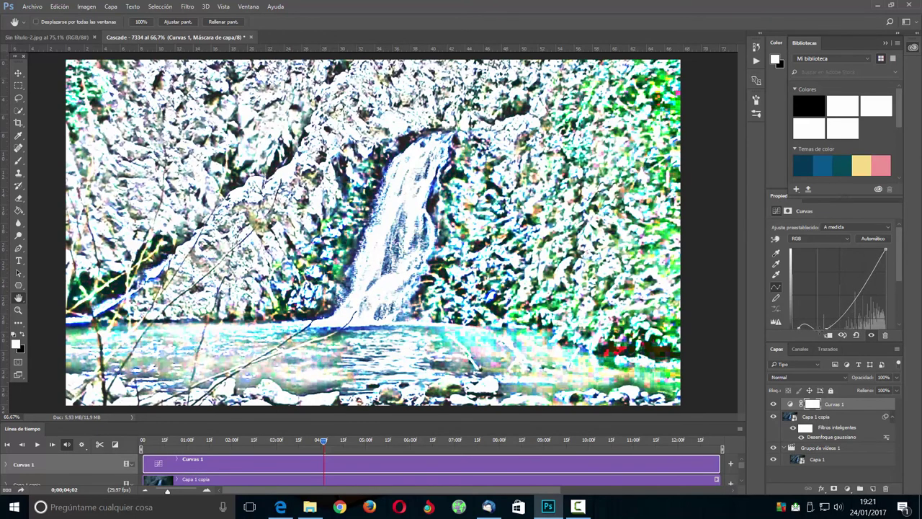
pyautogui.moveTo(807, 321)
pyautogui.mouseDown()
pyautogui.moveTo(863, 291)
pyautogui.moveTo(859, 272)
pyautogui.moveTo(871, 288)
pyautogui.mouseUp()
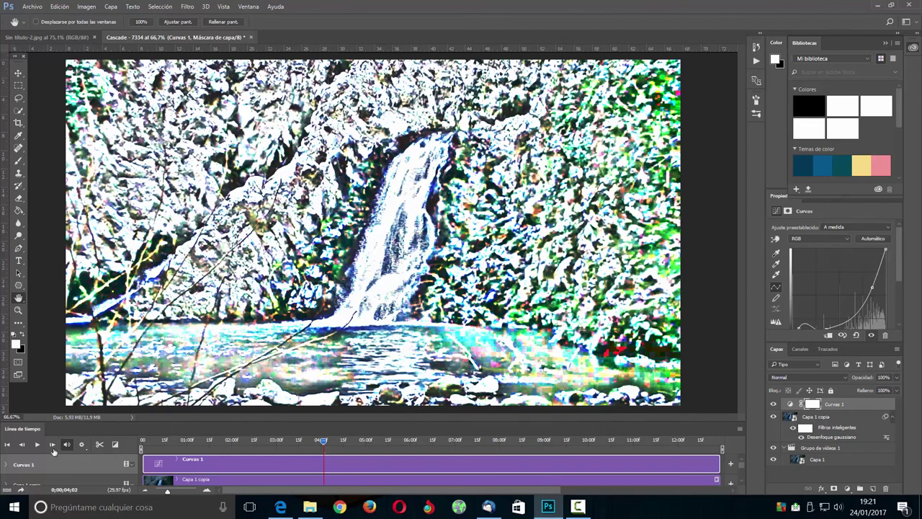
pyautogui.click(37, 444)
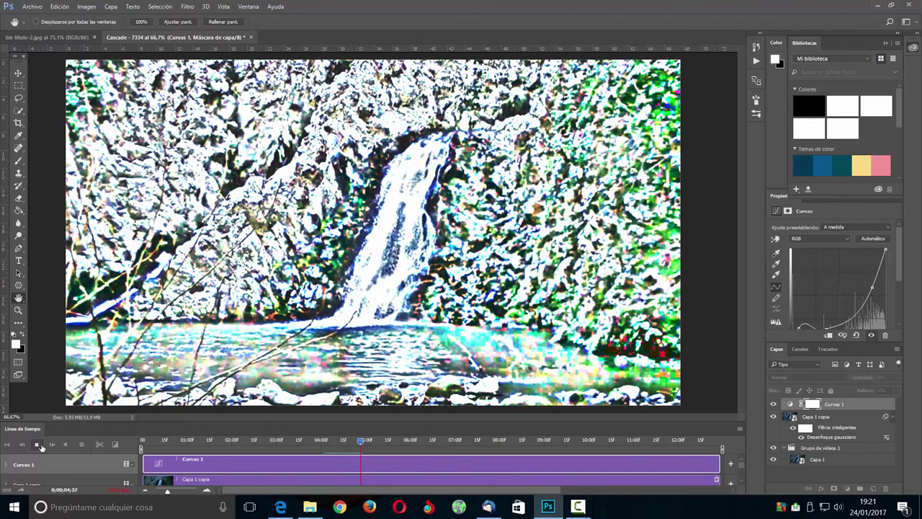
pyautogui.click(37, 444)
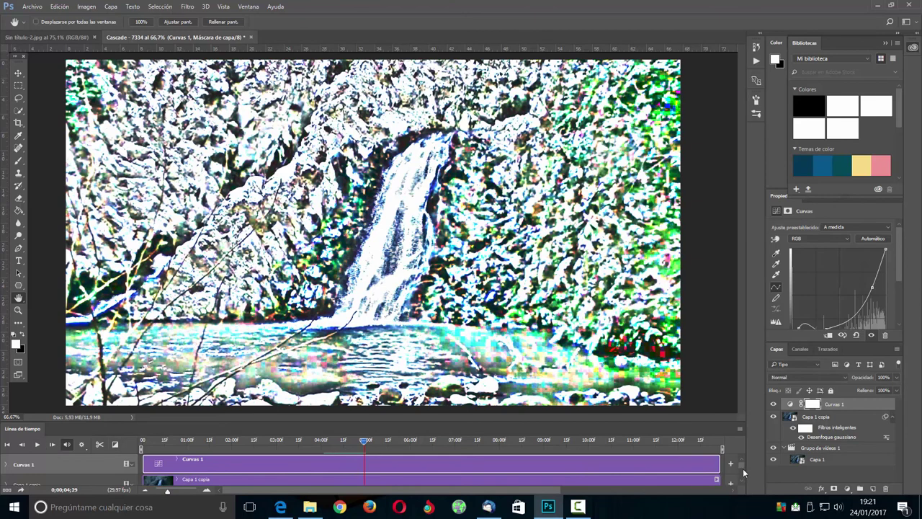
pyautogui.scroll(-2, 744, 469)
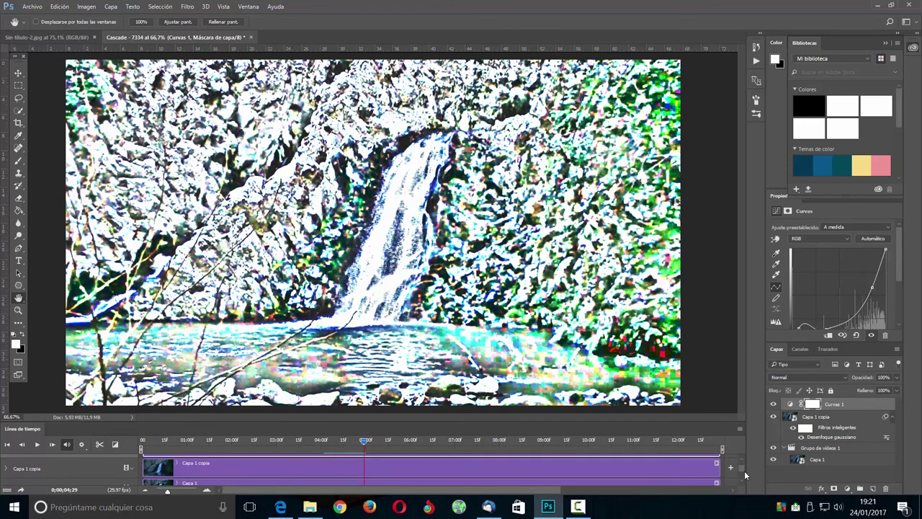
pyautogui.scroll(2, 744, 470)
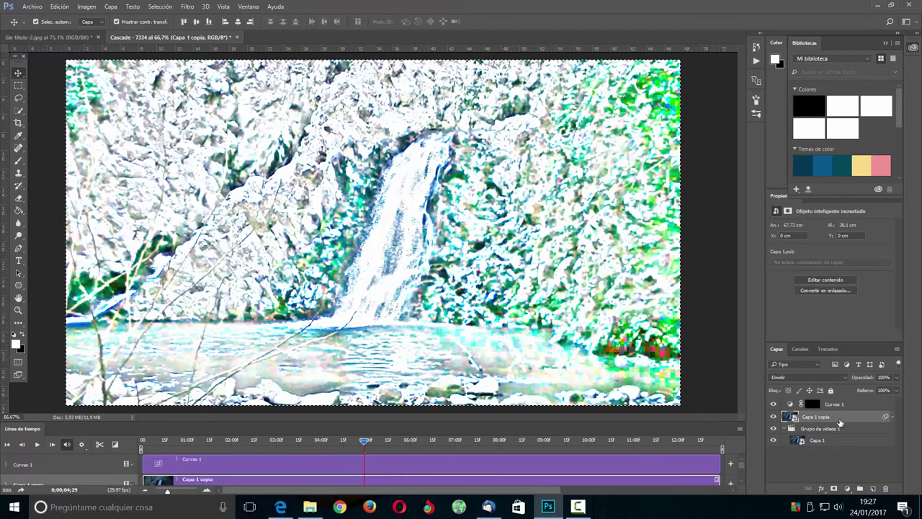
# Select the waterfall layers and combine them into one smart object
pyautogui.click(817, 440)
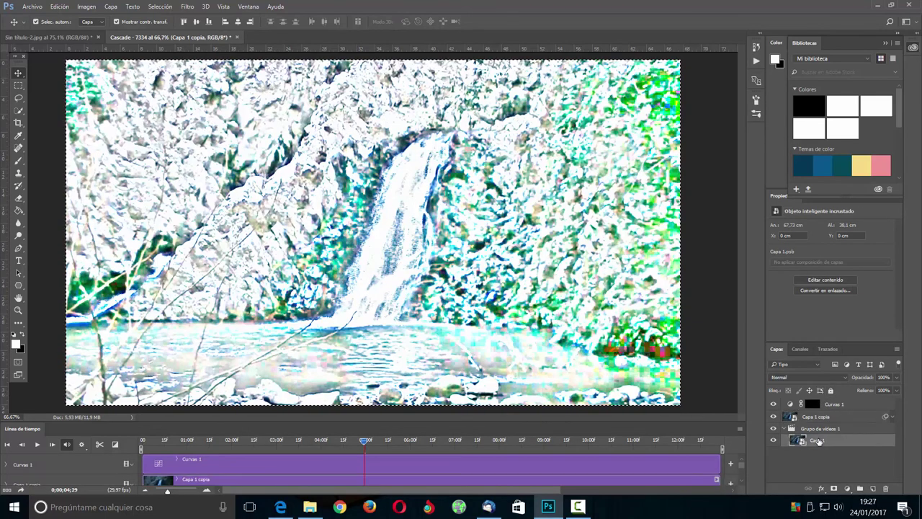
pyautogui.keyDown('shift'); pyautogui.click(816, 406); pyautogui.keyUp('shift')
pyautogui.keyDown('shift'); pyautogui.click(815, 407); pyautogui.keyUp('shift')
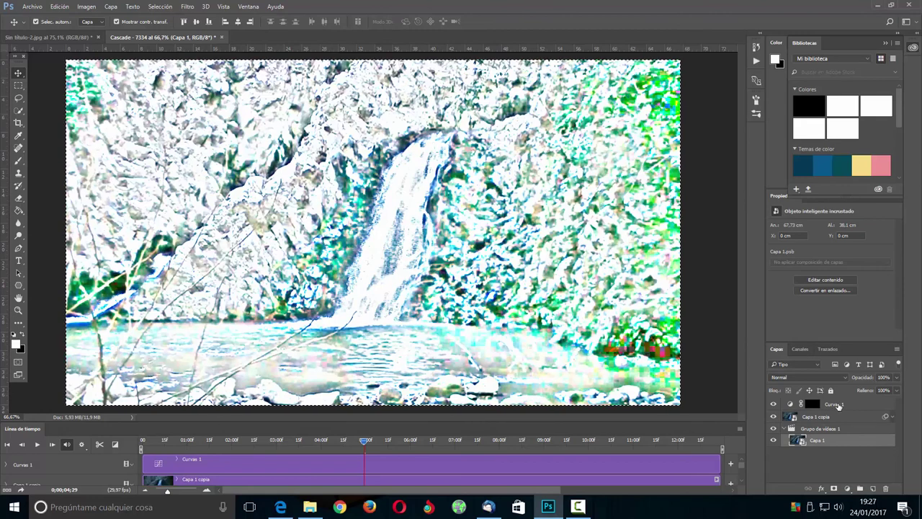
pyautogui.rightClick(838, 405)
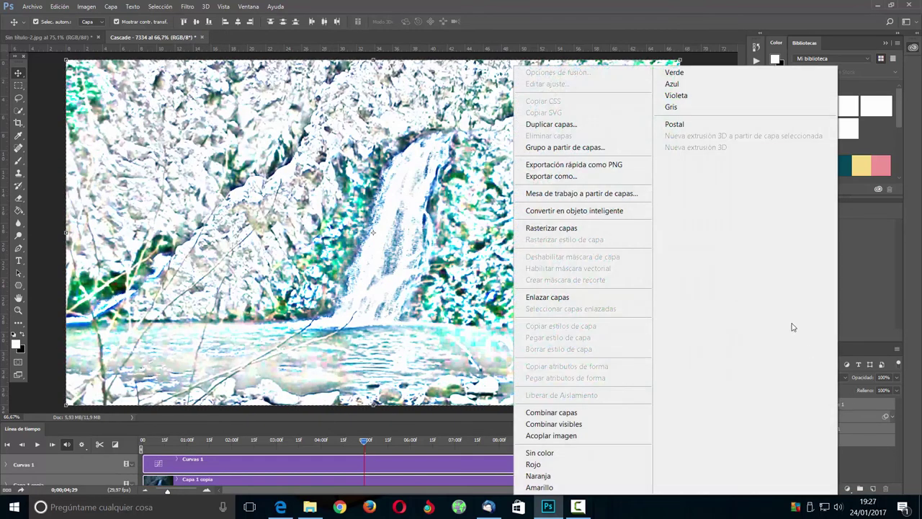
pyautogui.click(574, 210)
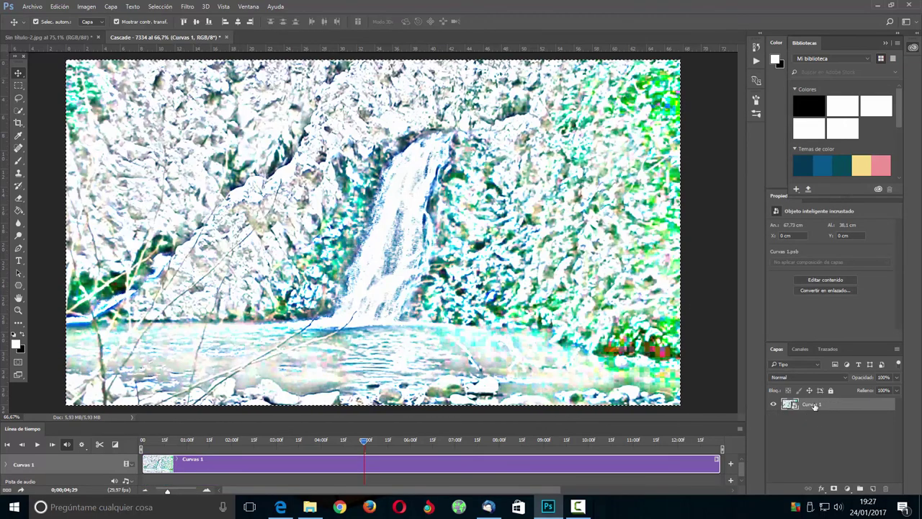
# Rename the merged smart object to 'video' and preview the clip
pyautogui.doubleClick(812, 404)
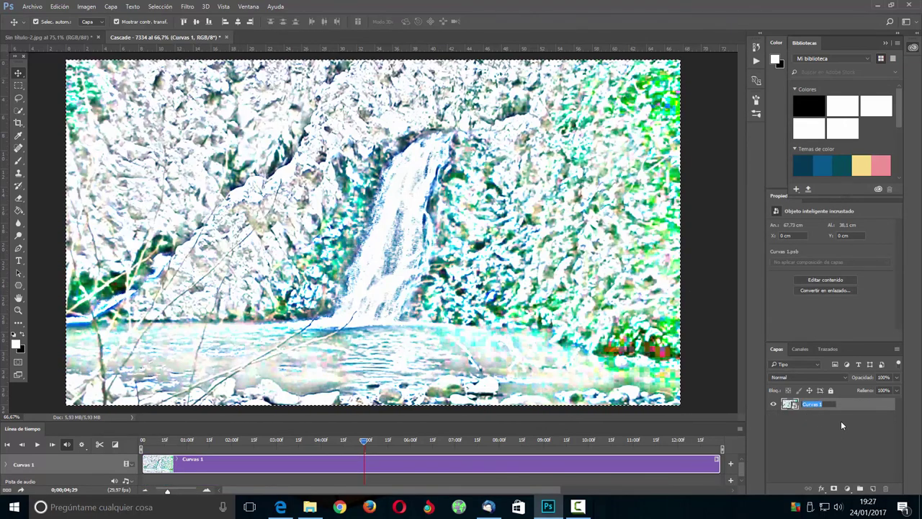
pyautogui.write('video')
pyautogui.press('Return')
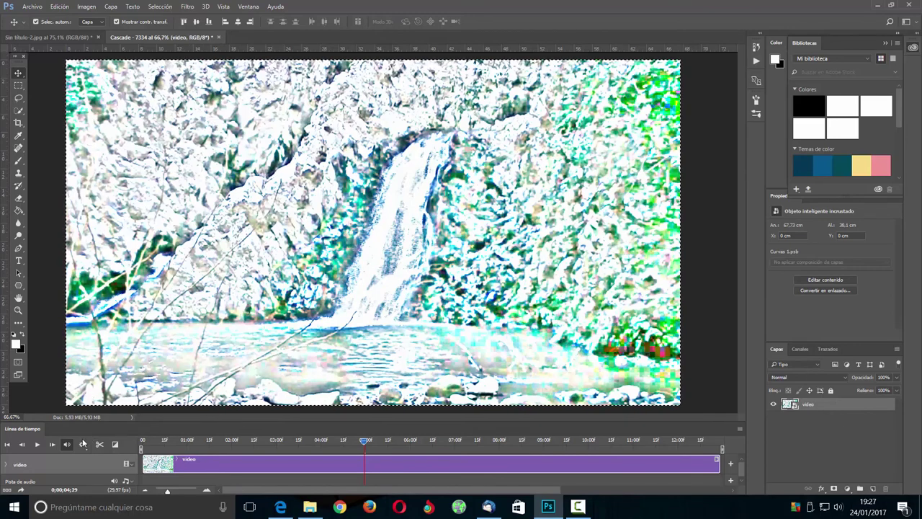
pyautogui.click(52, 444)
pyautogui.hotkey('ctrl', 't')
pyautogui.click(38, 444)
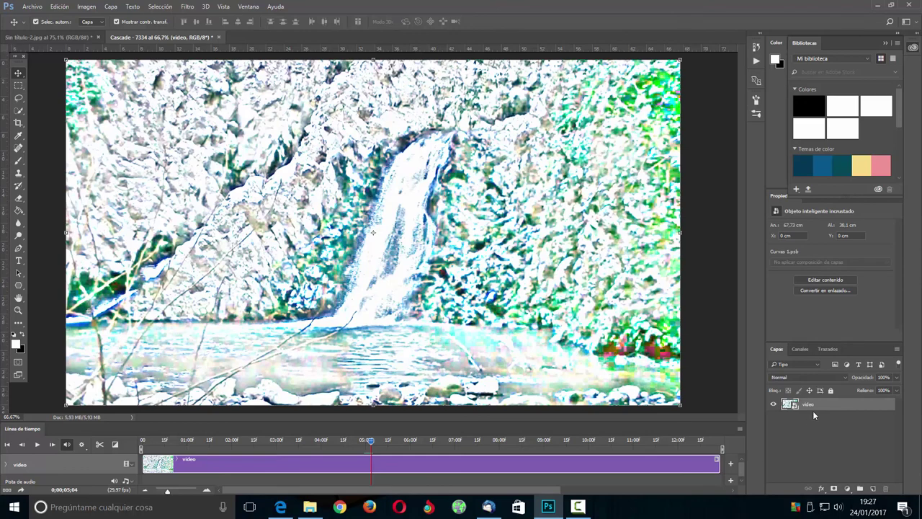
pyautogui.moveTo(805, 405); pyautogui.dragTo(62, 35)
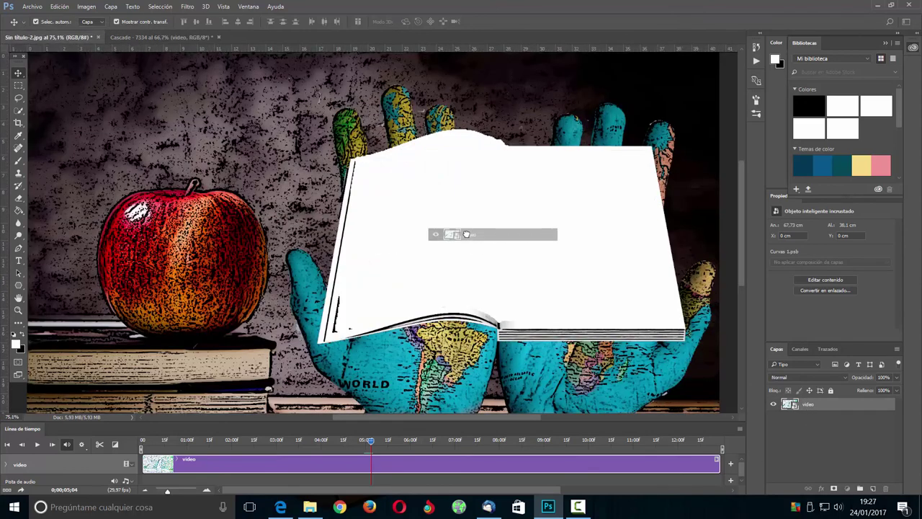
# Place the video into the book image, scale it over the pages, and duplicate Fondo
pyautogui.moveTo(61, 34); pyautogui.dragTo(466, 234)
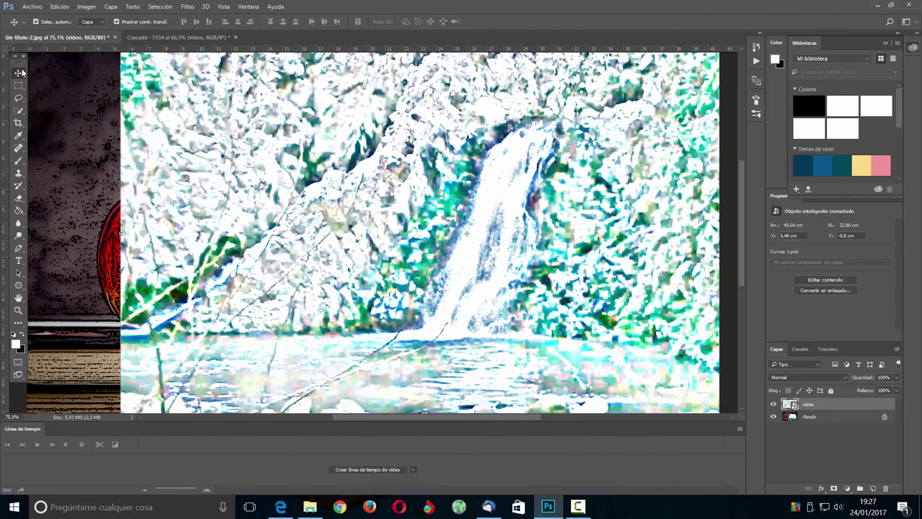
pyautogui.moveTo(180, 103); pyautogui.dragTo(204, 147)
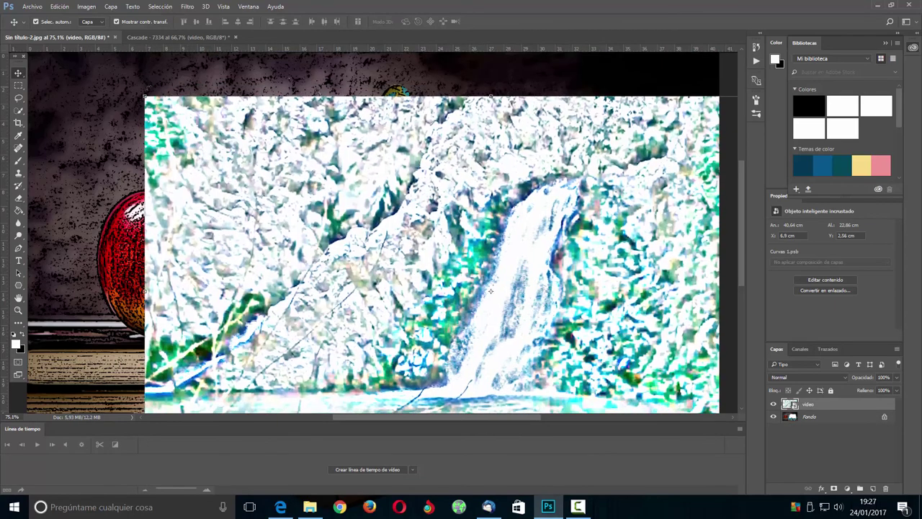
pyautogui.moveTo(232, 186)
pyautogui.mouseDown()
pyautogui.moveTo(520, 321)
pyautogui.moveTo(433, 194)
pyautogui.mouseUp()
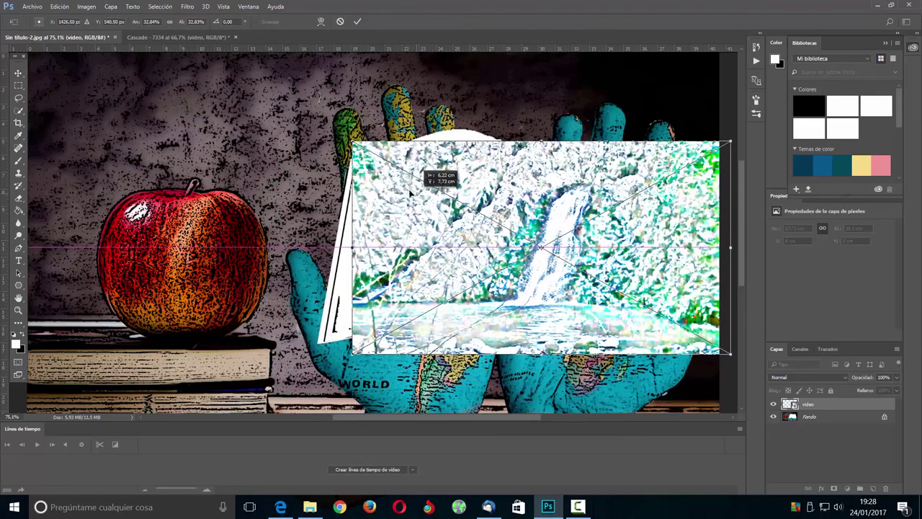
pyautogui.moveTo(350, 144)
pyautogui.mouseDown()
pyautogui.moveTo(358, 137)
pyautogui.moveTo(425, 188)
pyautogui.moveTo(381, 176)
pyautogui.moveTo(388, 183)
pyautogui.mouseUp()
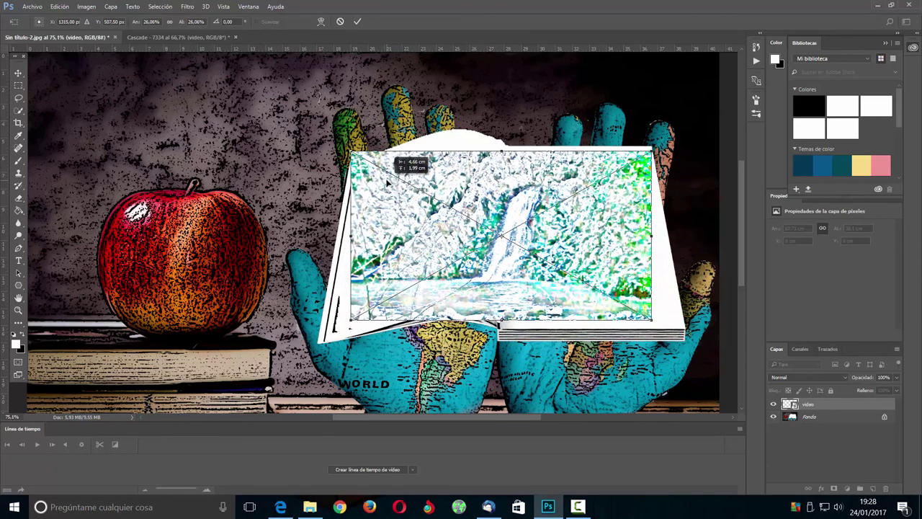
pyautogui.moveTo(351, 151); pyautogui.dragTo(356, 153)
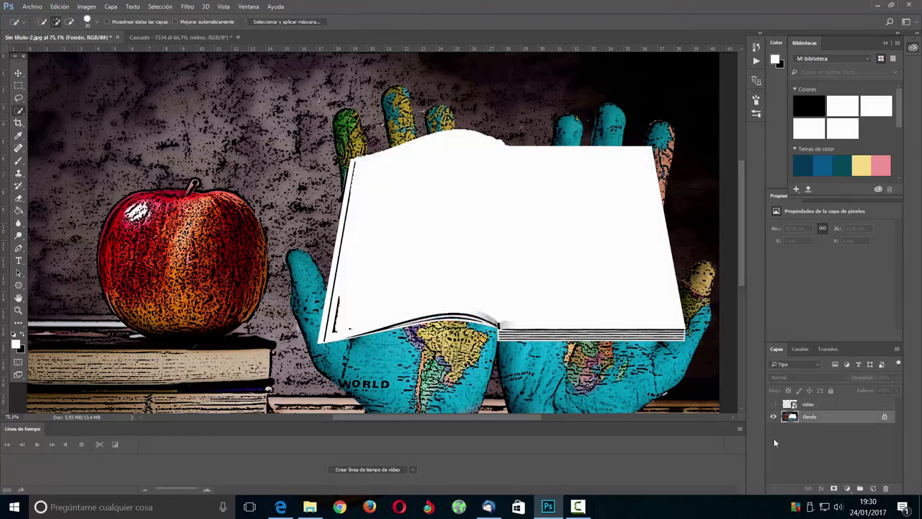
pyautogui.hotkey('ctrl', 'j')
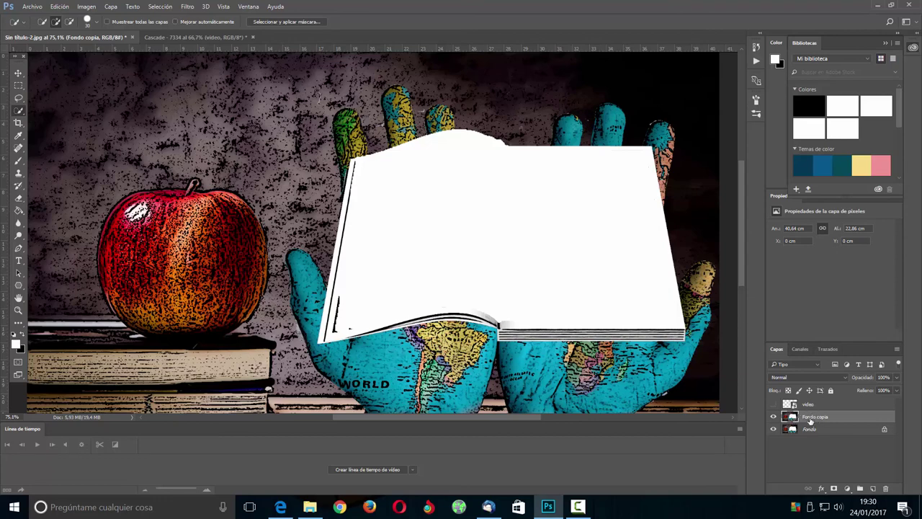
# Select the white book pages on Fondo, mask Fondo copia to them, and unhide the video
pyautogui.click(804, 427)
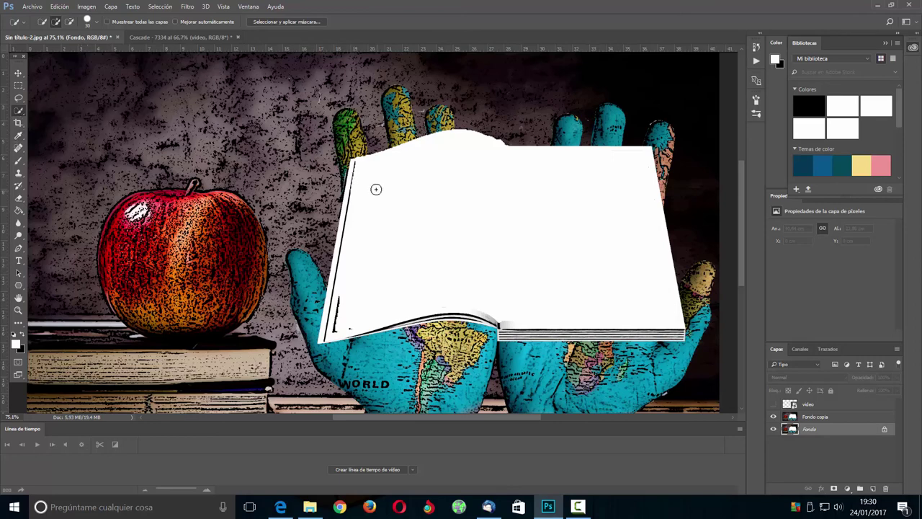
pyautogui.click(560, 275)
pyautogui.click(825, 418)
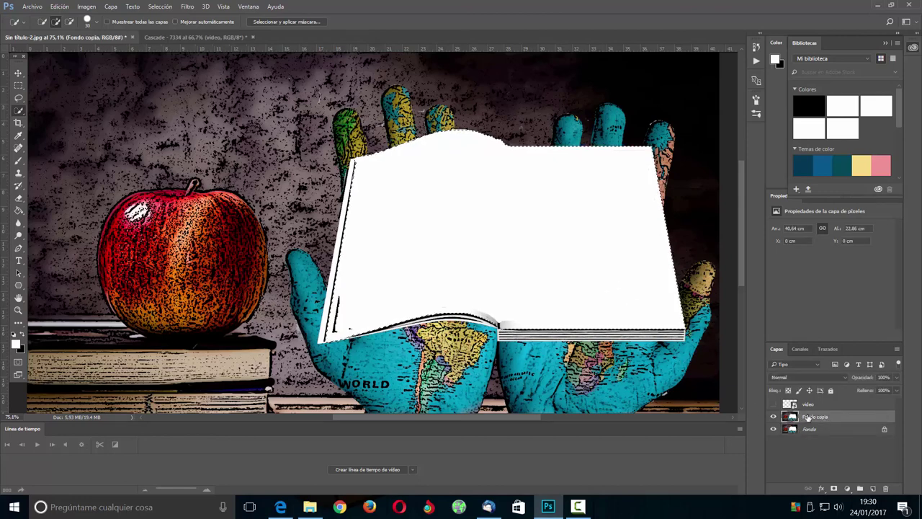
pyautogui.click(834, 489)
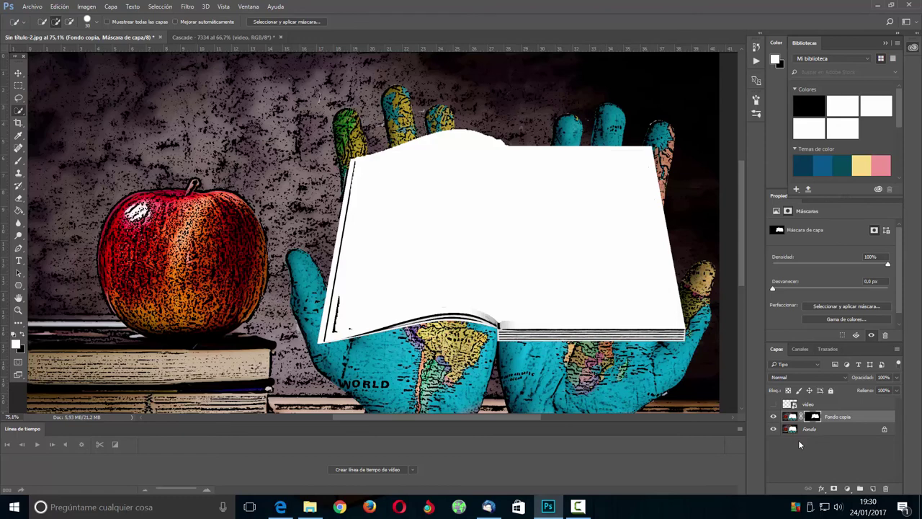
pyautogui.click(807, 404)
pyautogui.click(773, 404)
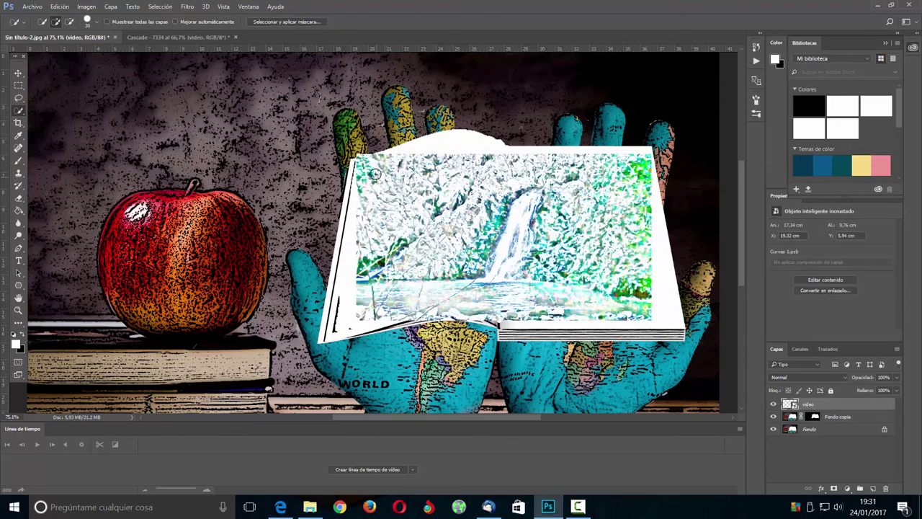
# Enlarge the video to cover the book and make it a clipping mask on Fondo copia
pyautogui.hotkey('ctrl', 't')
pyautogui.moveTo(356, 153); pyautogui.dragTo(304, 125)
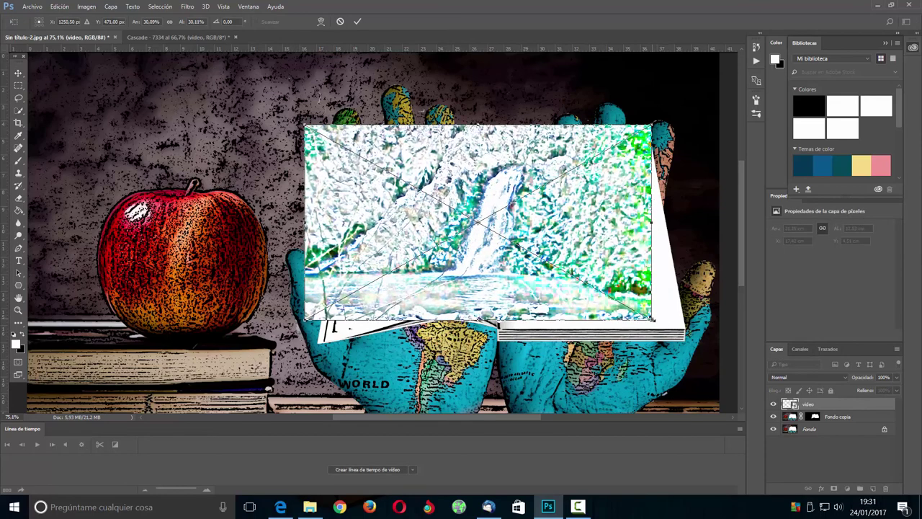
pyautogui.moveTo(652, 318); pyautogui.dragTo(675, 306)
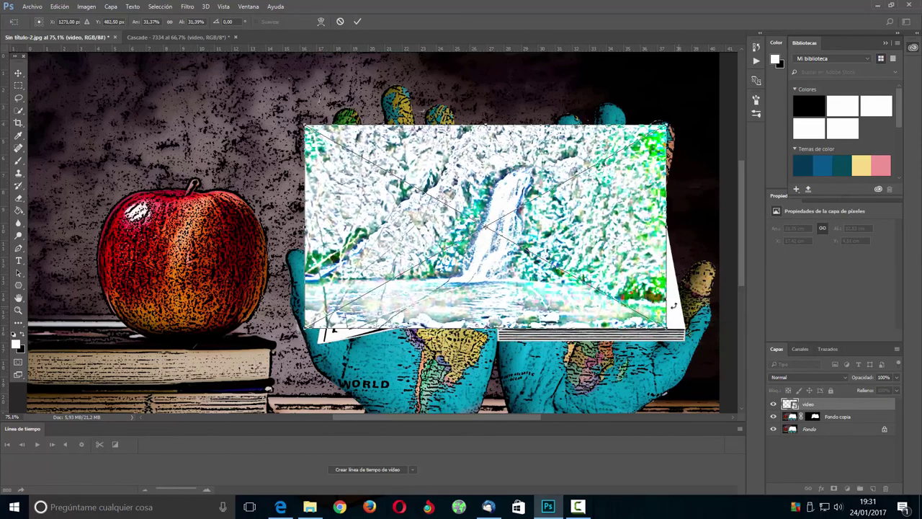
pyautogui.moveTo(638, 285); pyautogui.dragTo(658, 328)
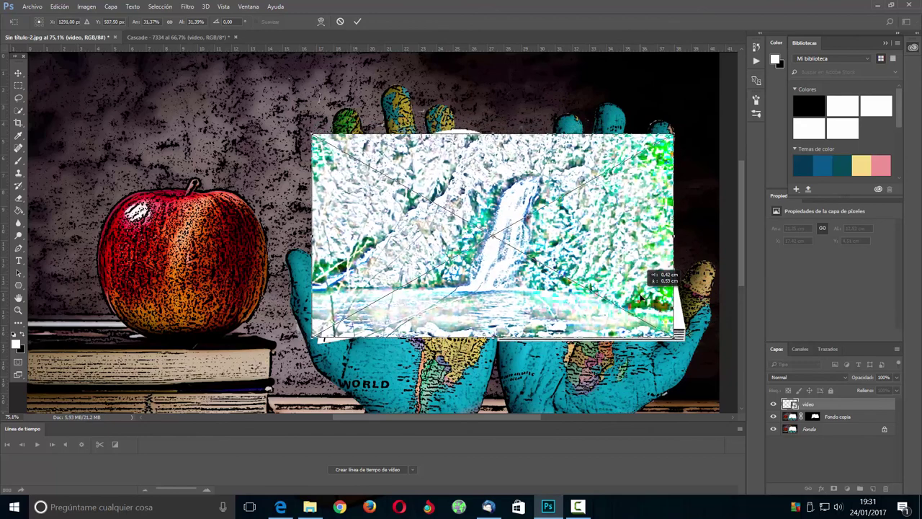
pyautogui.moveTo(677, 335); pyautogui.dragTo(698, 354)
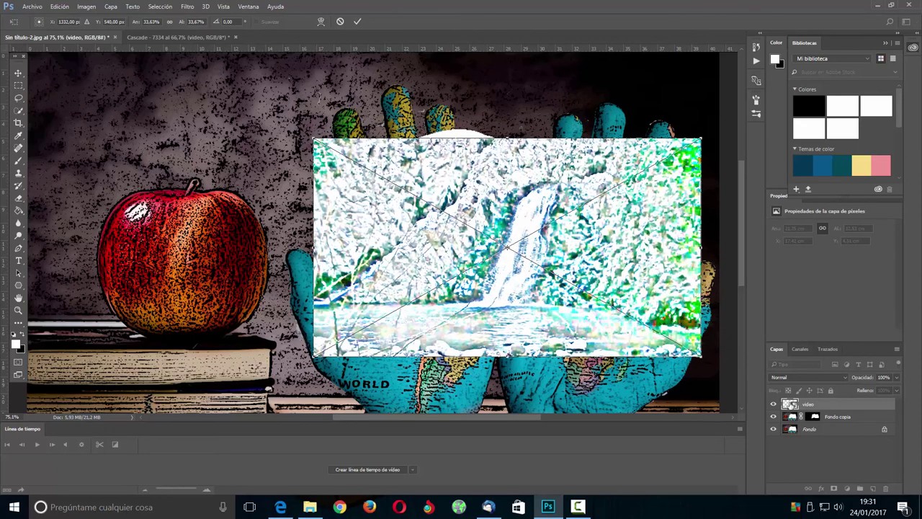
pyautogui.click(356, 23)
pyautogui.rightClick(816, 405)
pyautogui.click(585, 328)
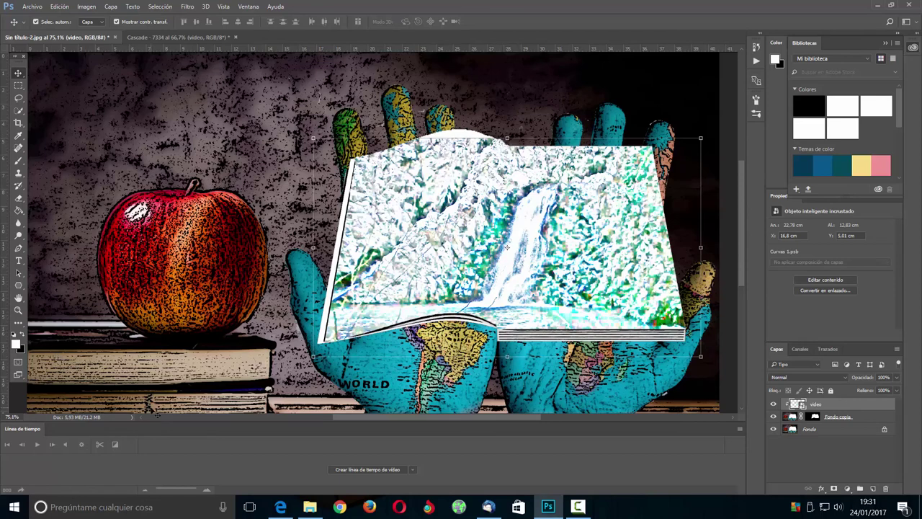
# Create a video timeline, extend the Fondo copia clip to the video's full length, and preview
pyautogui.click(368, 470)
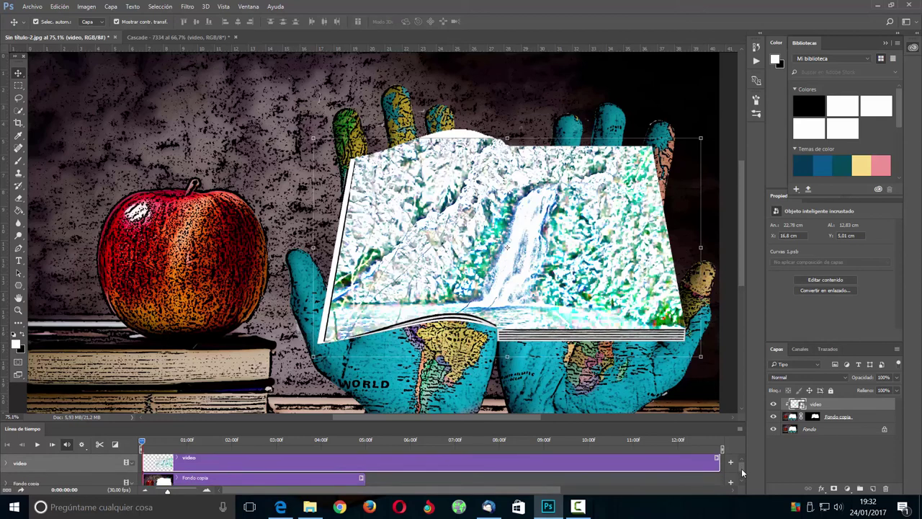
pyautogui.moveTo(741, 466); pyautogui.dragTo(741, 470)
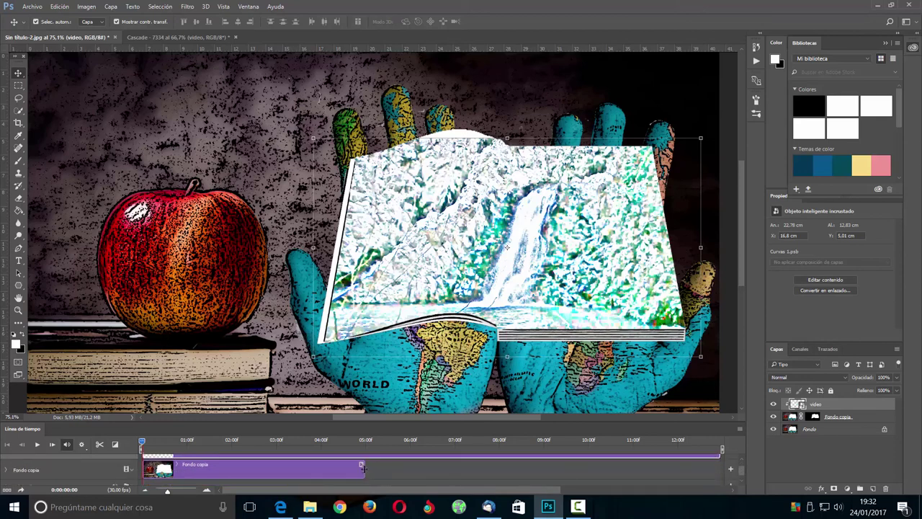
pyautogui.moveTo(363, 468); pyautogui.dragTo(706, 469)
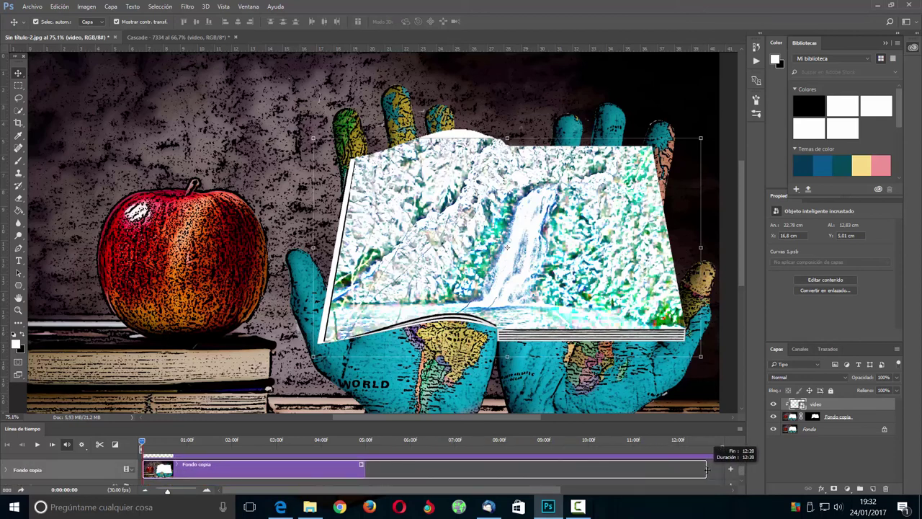
pyautogui.moveTo(705, 468); pyautogui.dragTo(718, 469)
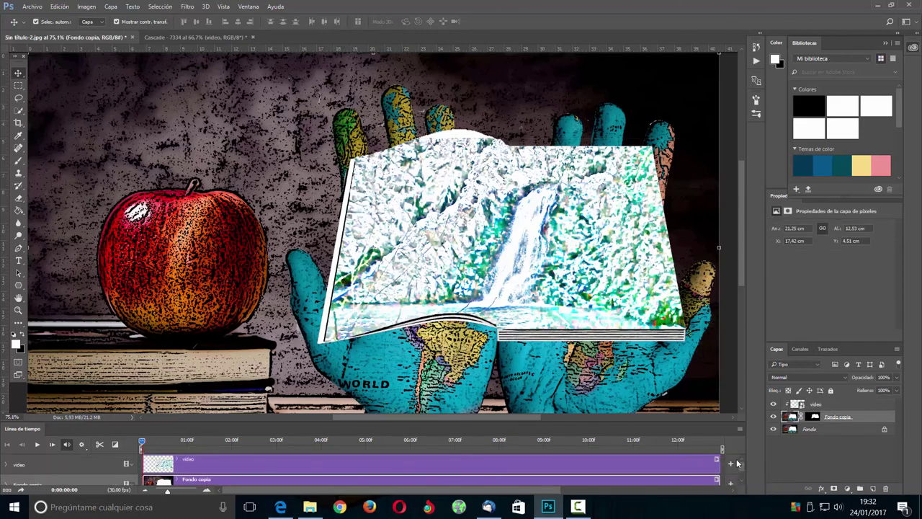
pyautogui.click(37, 445)
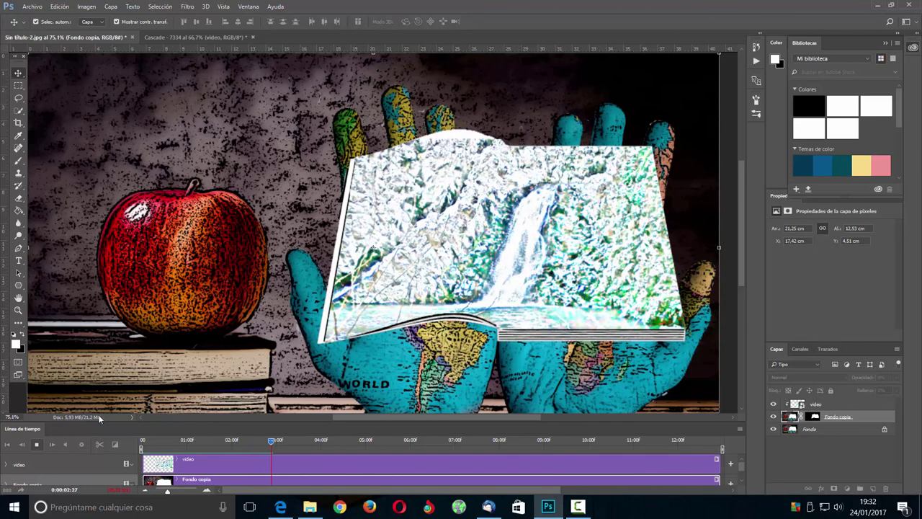
pyautogui.click(36, 444)
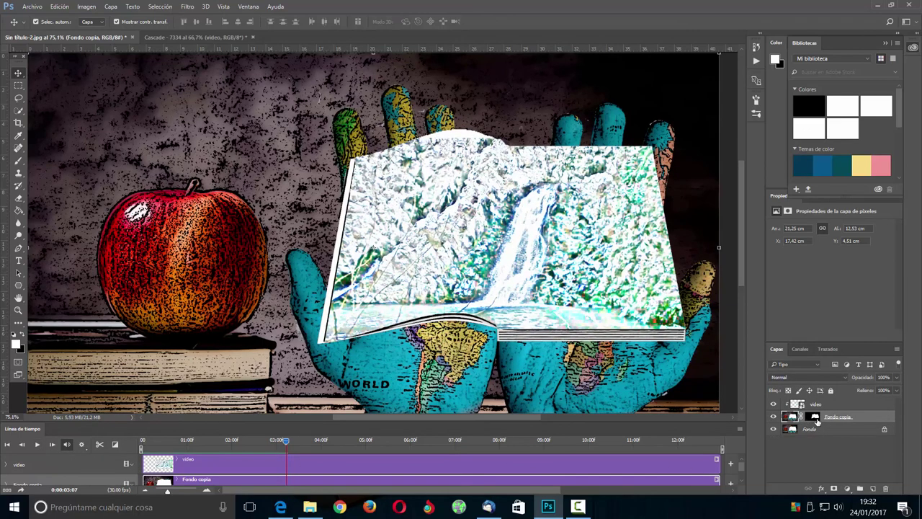
pyautogui.click(816, 419)
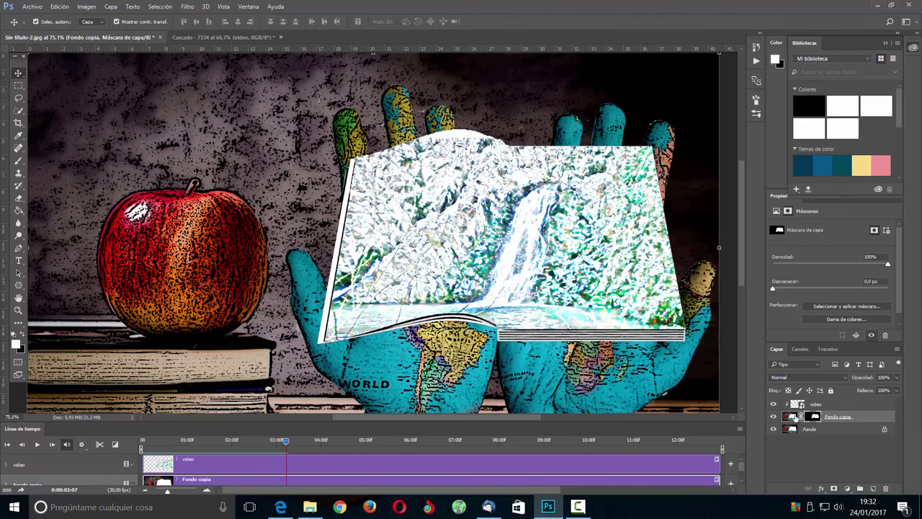
# Open Fondo copia's blending options and reduce the Bisel y relieve depth and size
pyautogui.click(820, 488)
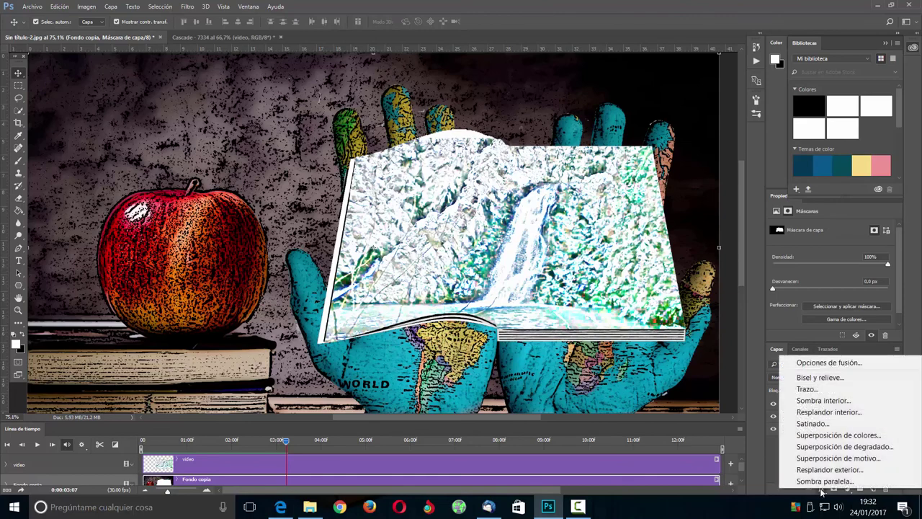
pyautogui.click(820, 363)
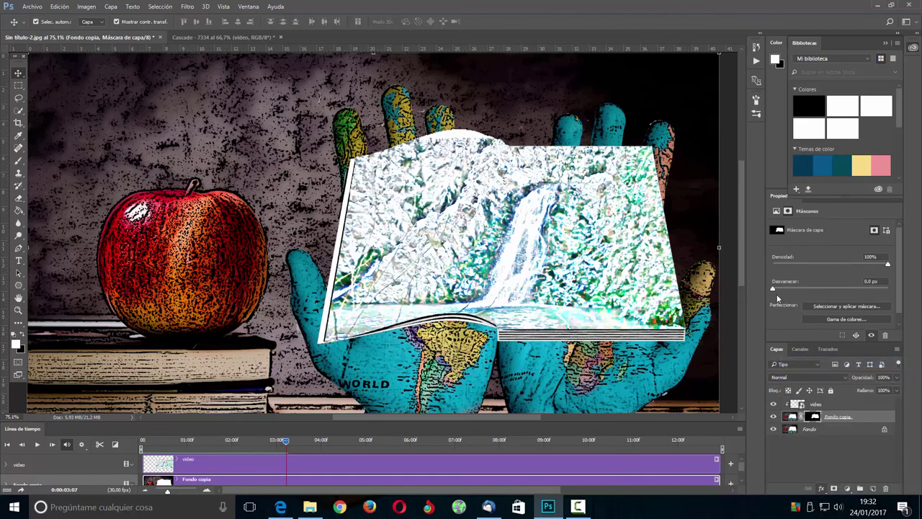
pyautogui.moveTo(600, 115); pyautogui.dragTo(709, 207)
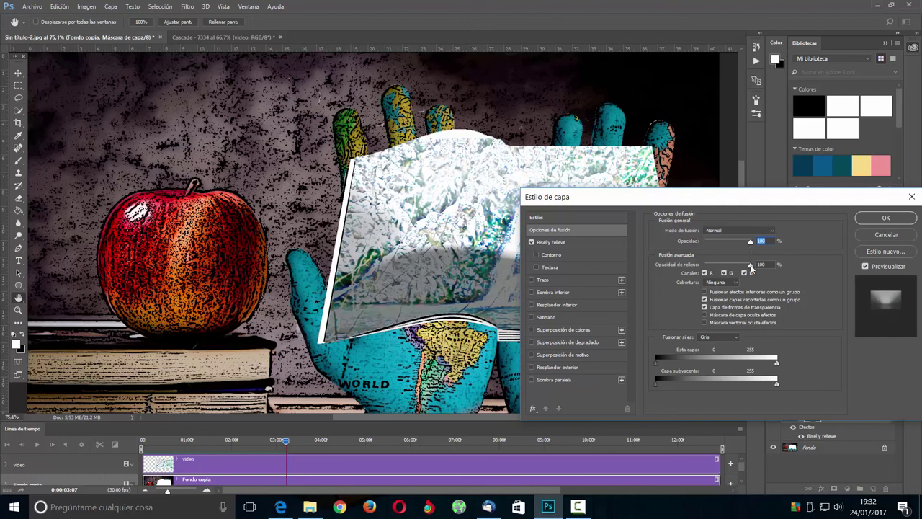
pyautogui.click(563, 243)
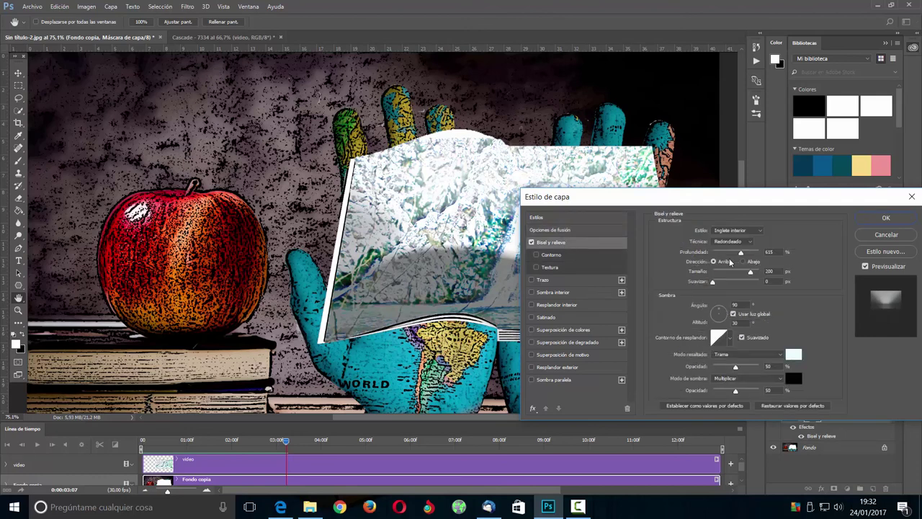
pyautogui.moveTo(739, 255); pyautogui.dragTo(718, 257)
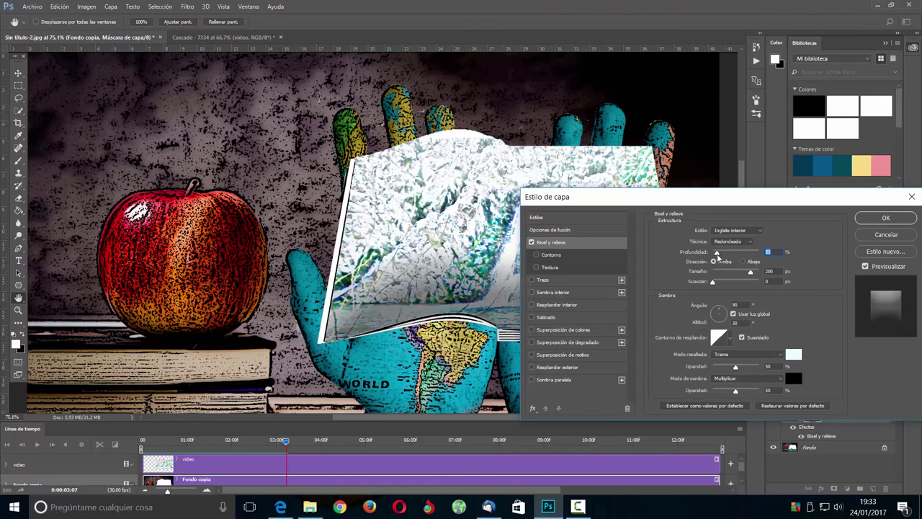
pyautogui.moveTo(749, 273); pyautogui.dragTo(726, 286)
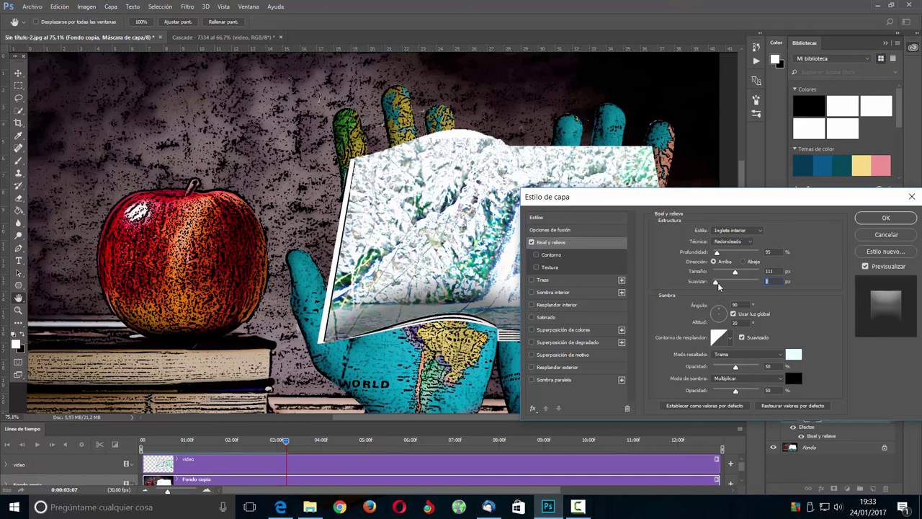
# Add an 8 px black inside stroke in Multiplicar mode at about 33% opacity
pyautogui.click(557, 280)
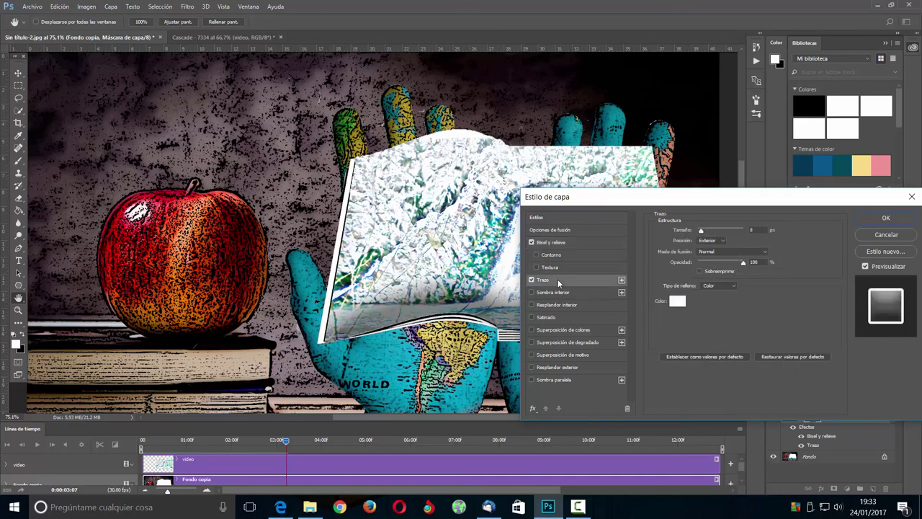
pyautogui.click(677, 302)
pyautogui.click(515, 340)
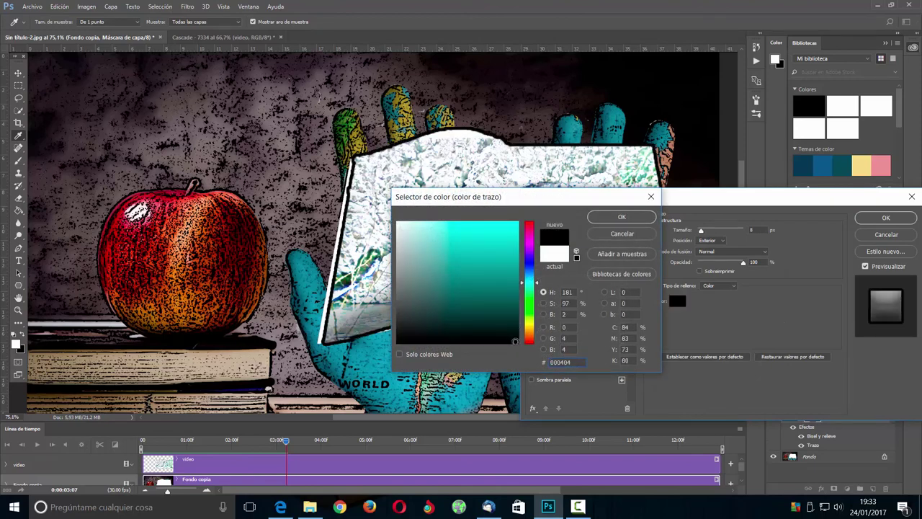
pyautogui.click(634, 217)
pyautogui.click(723, 243)
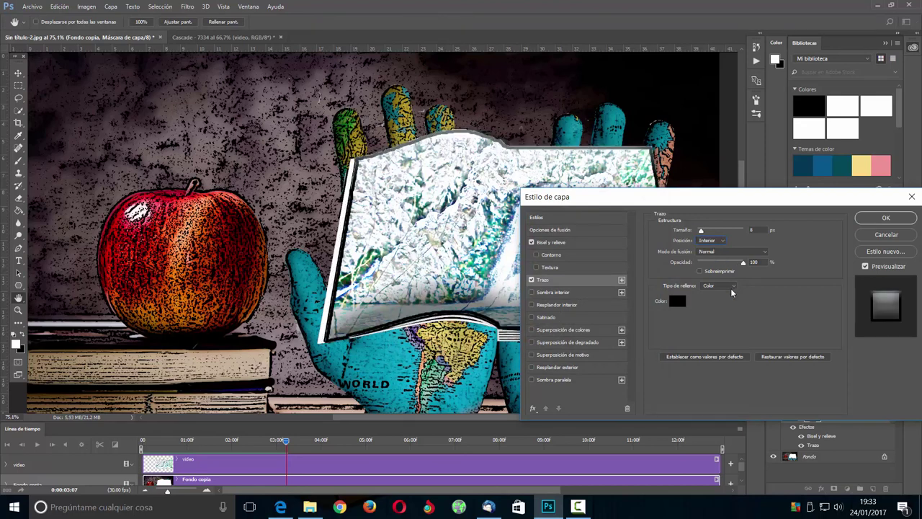
pyautogui.click(765, 252)
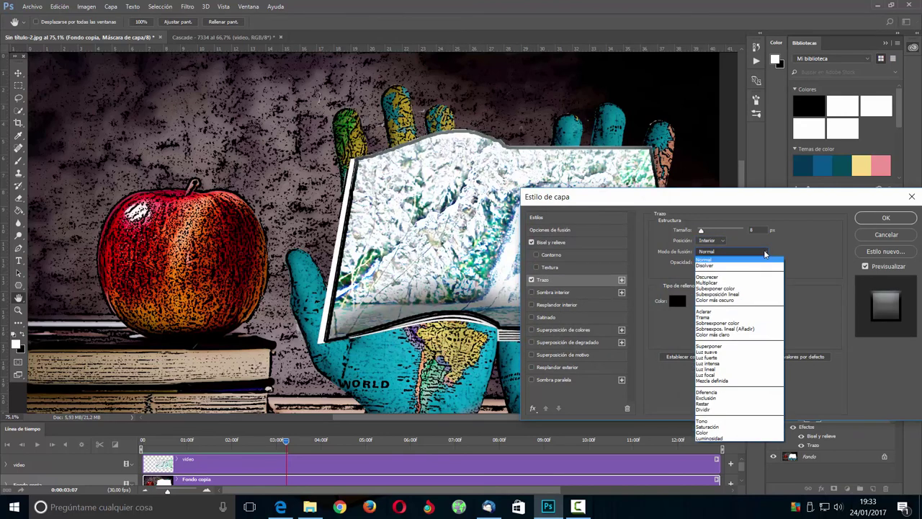
pyautogui.click(742, 283)
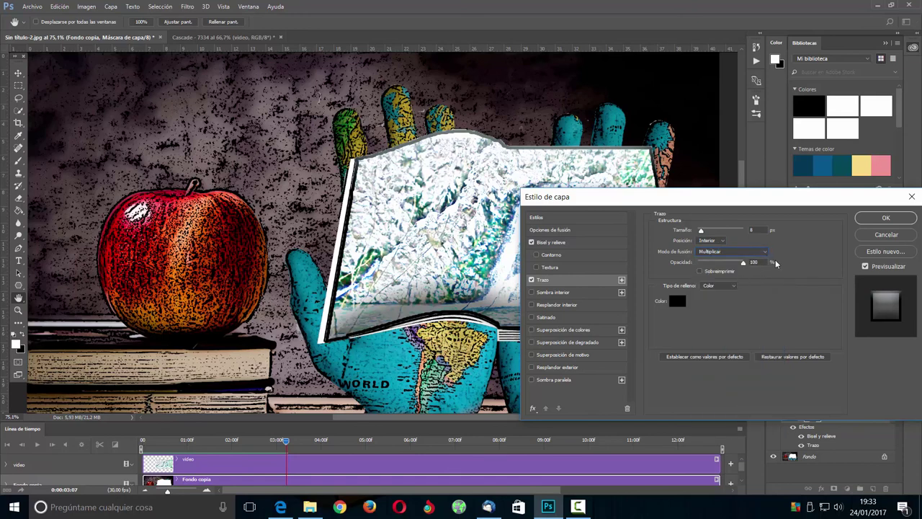
pyautogui.moveTo(742, 268); pyautogui.dragTo(713, 268)
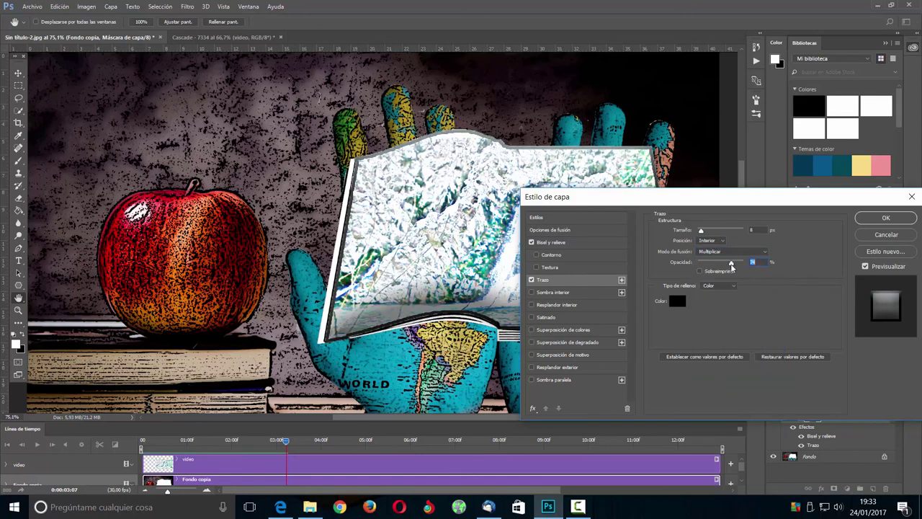
pyautogui.click(884, 218)
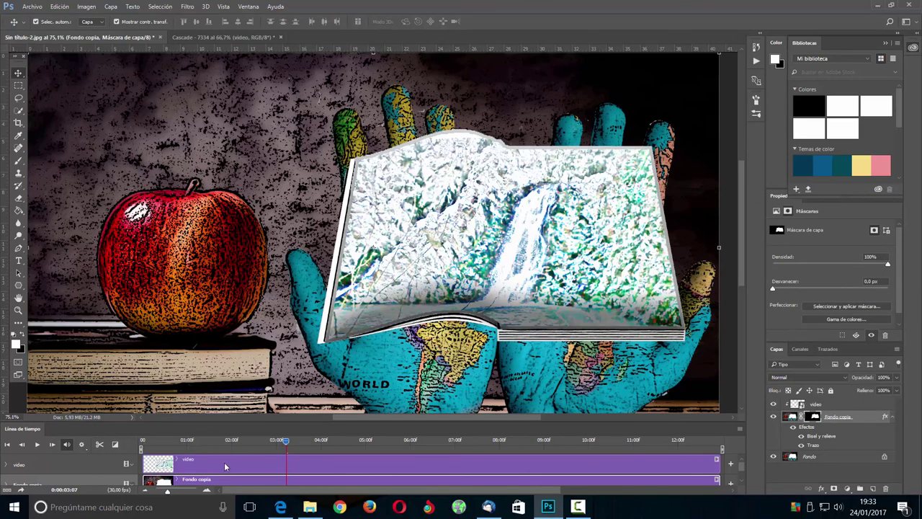
pyautogui.click(38, 446)
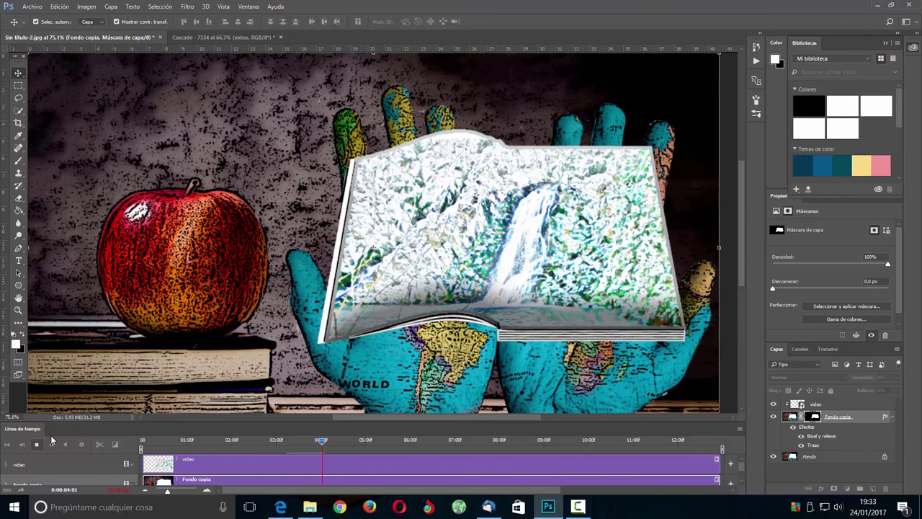
# Stop the waterfall preview at about 04:11 and bring up the File menu
pyautogui.press('space')
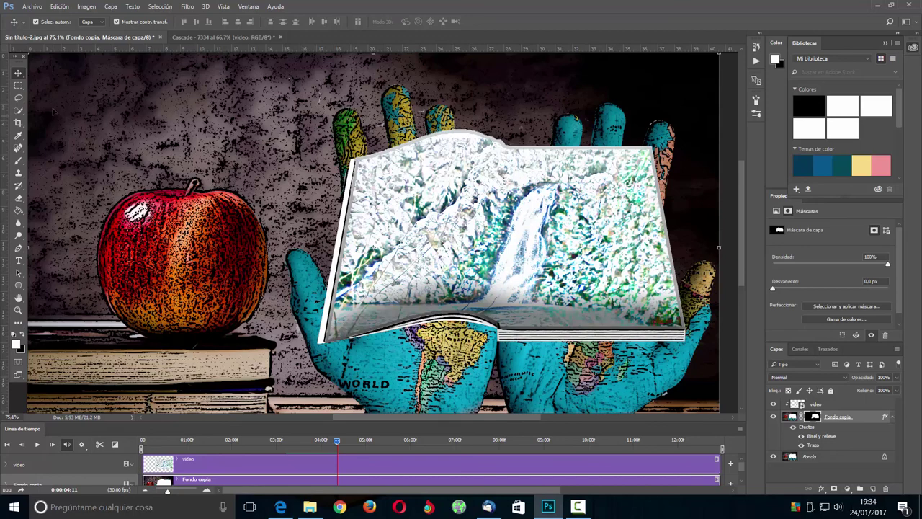
pyautogui.click(36, 6)
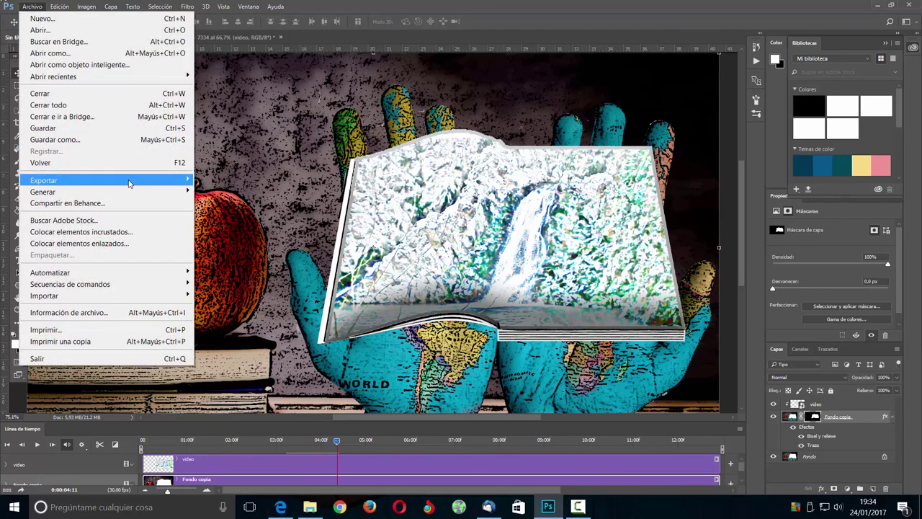
pyautogui.moveTo(105, 179)
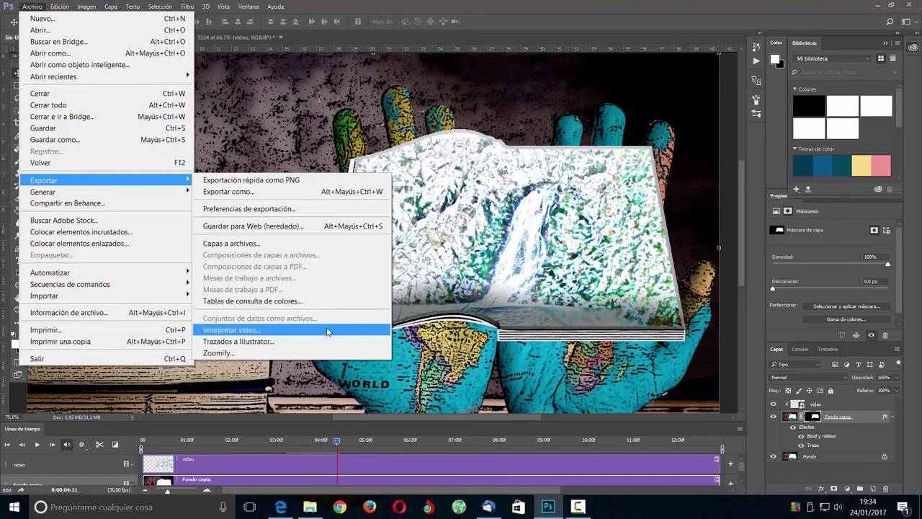
# Render the video in H.264 format with the output name changed to LIBRO.mp4
pyautogui.click(329, 333)
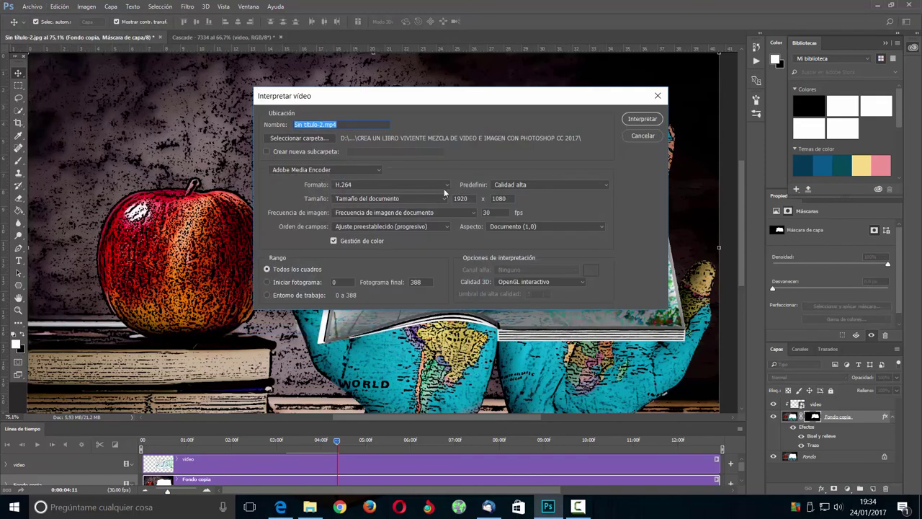
pyautogui.click(447, 185)
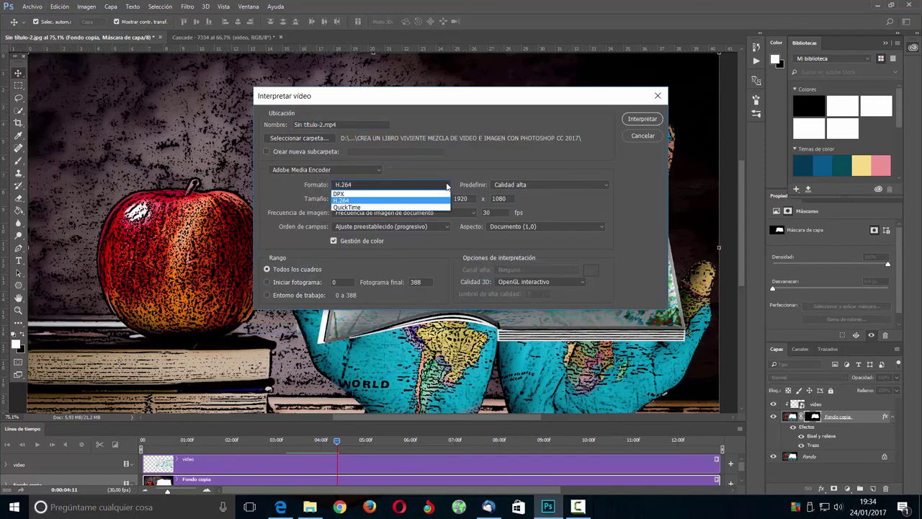
pyautogui.click(424, 199)
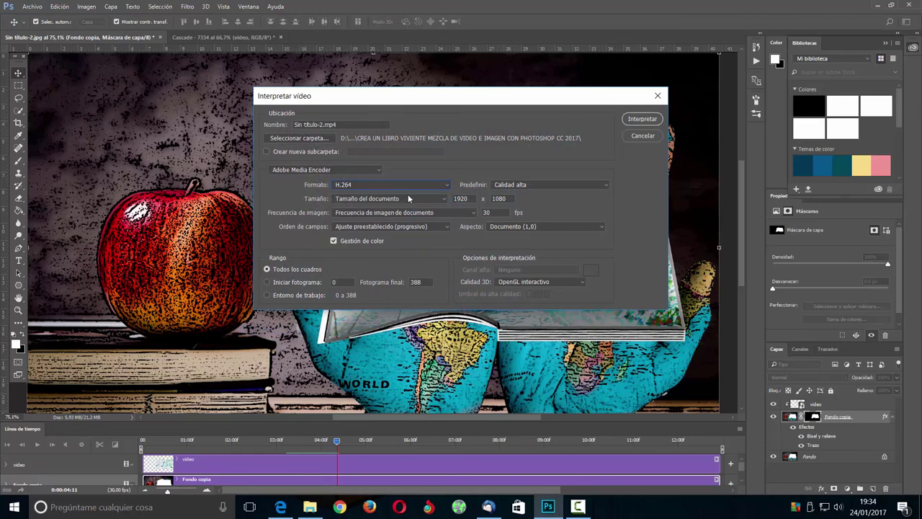
pyautogui.click(382, 171)
pyautogui.moveTo(348, 124); pyautogui.dragTo(248, 126)
pyautogui.press('BackSpace')
pyautogui.write('LIBRO')
pyautogui.click(642, 118)
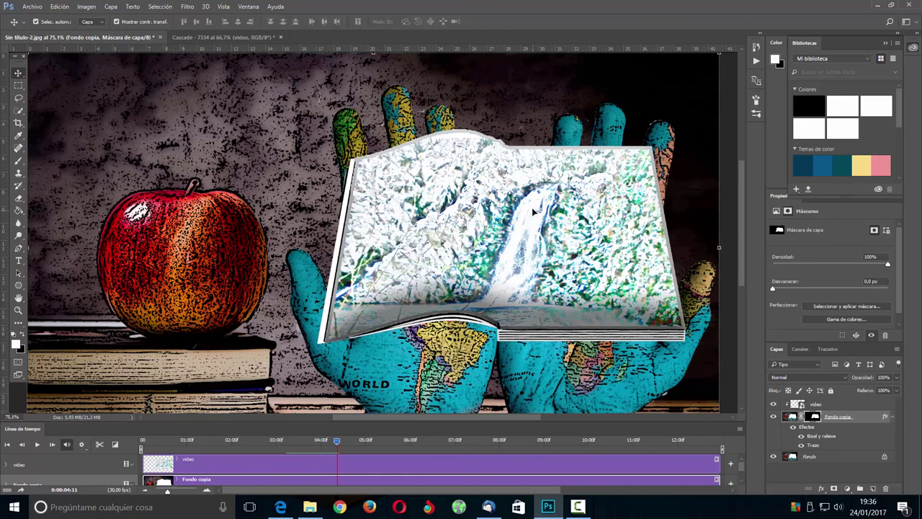
# Play LIBRO.mp4 from the project folder in File Explorer
pyautogui.click(310, 506)
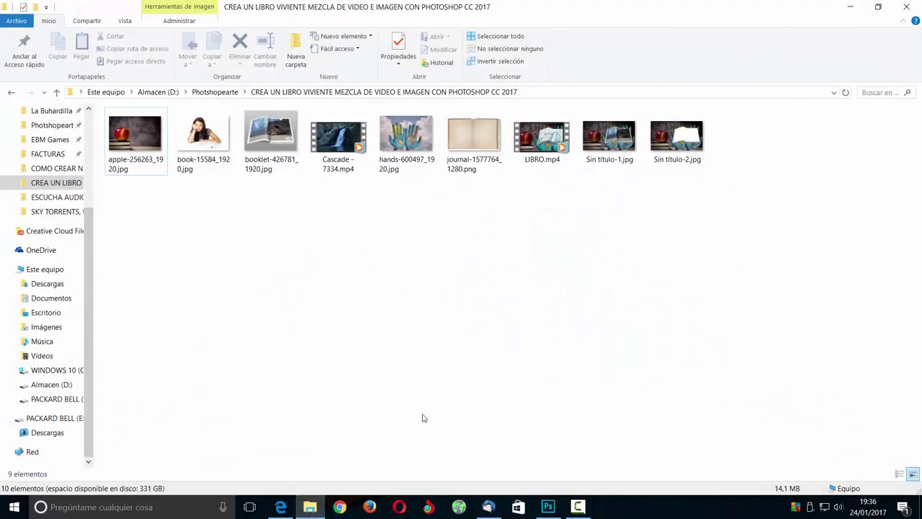
pyautogui.click(546, 143)
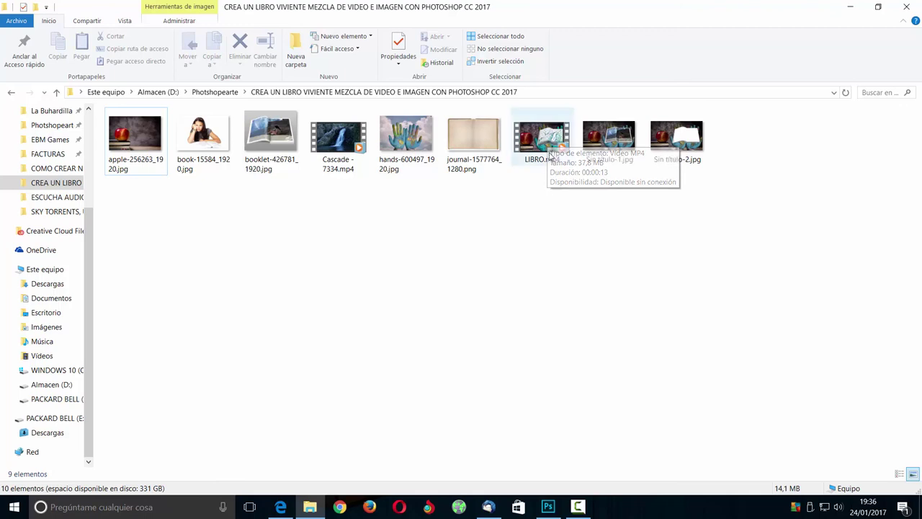
pyautogui.doubleClick(546, 143)
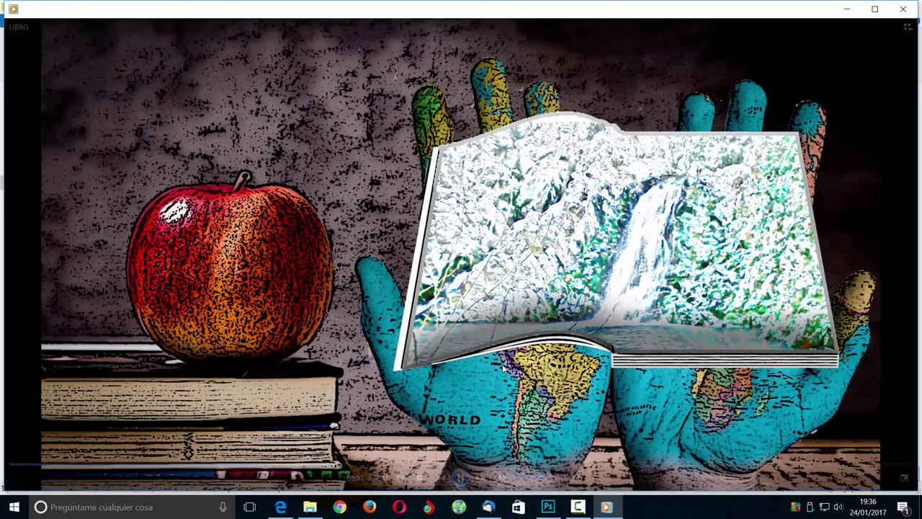
# Watch LIBRO.mp4 full screen, close the player, and switch back to Photoshop
pyautogui.doubleClick(359, 216)
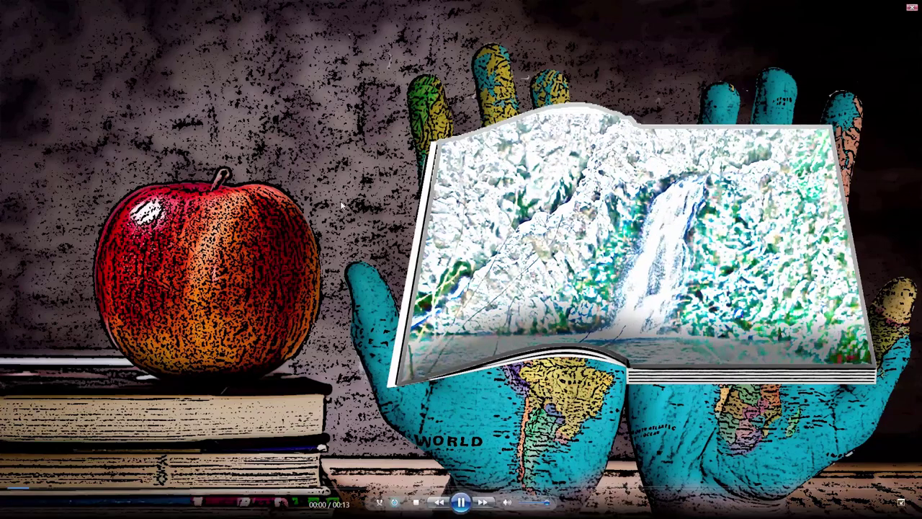
pyautogui.doubleClick(340, 183)
pyautogui.click(904, 8)
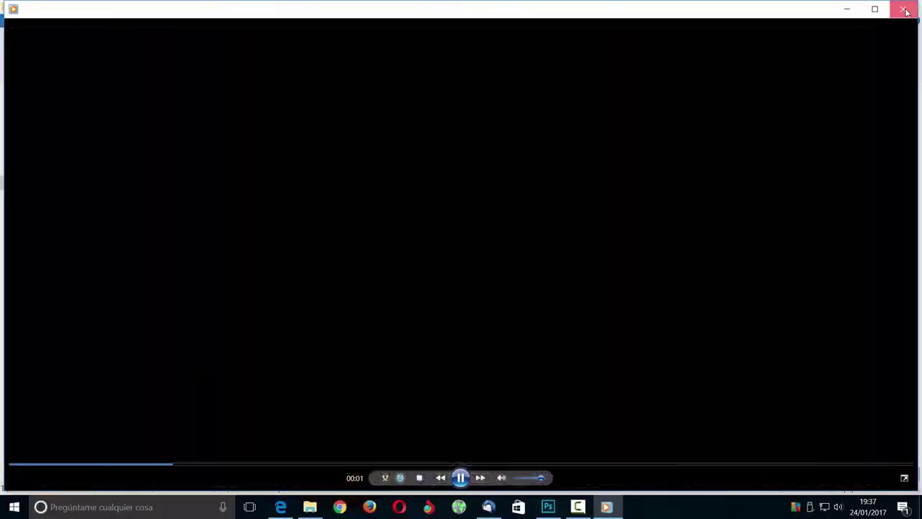
pyautogui.click(547, 506)
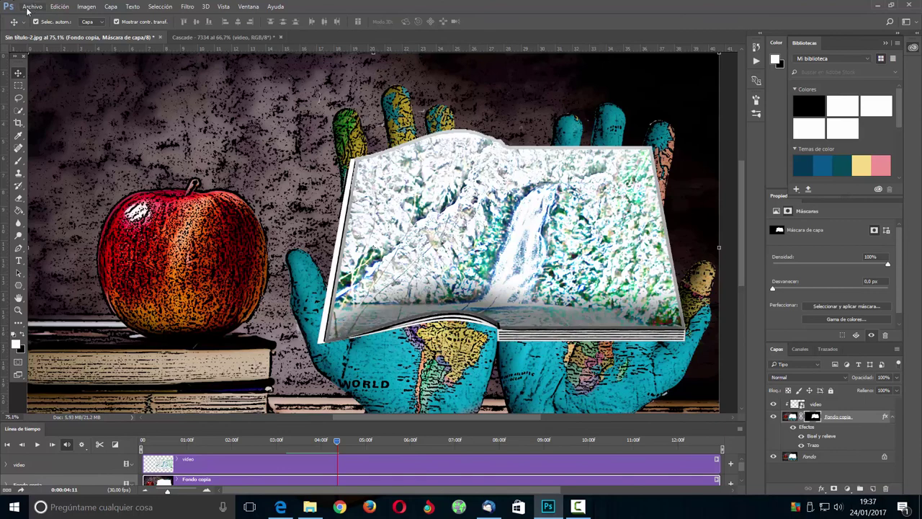
# Save the document under the name LIBRO in Photoshop PSD format
pyautogui.click(31, 10)
pyautogui.click(92, 142)
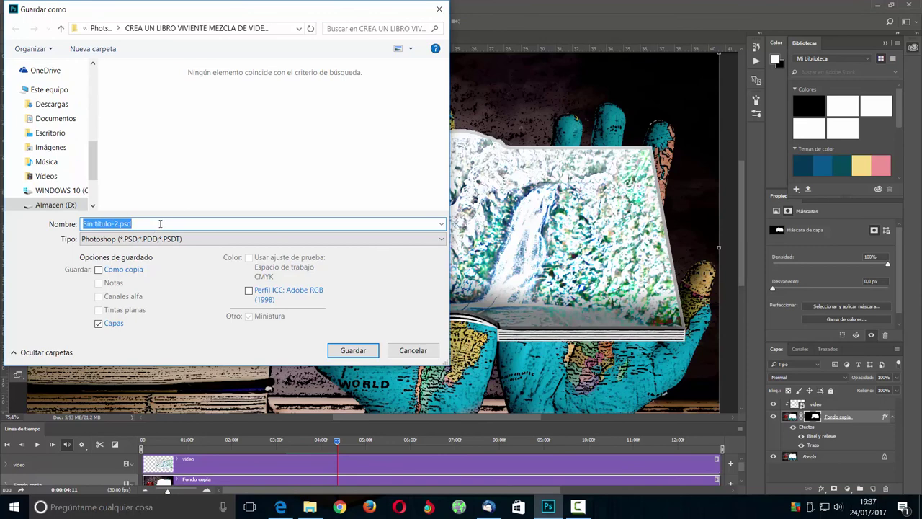
pyautogui.write('LIBRO')
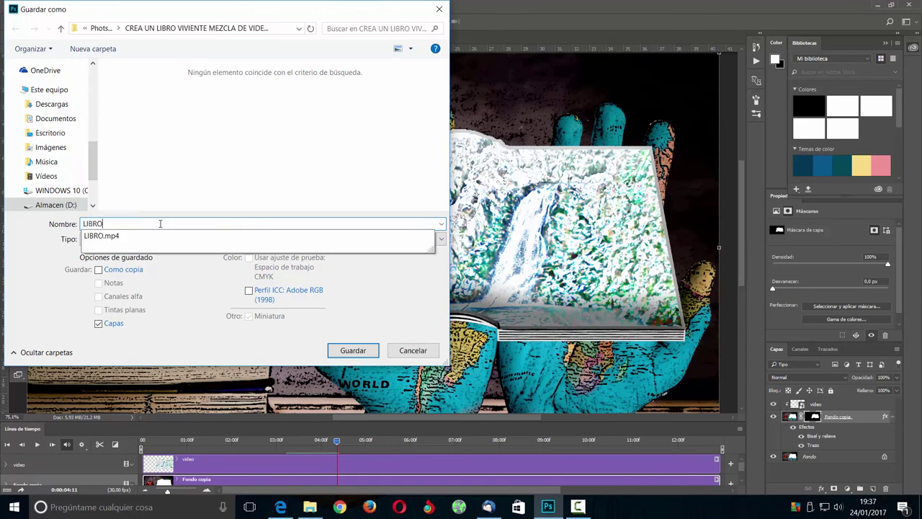
pyautogui.click(237, 335)
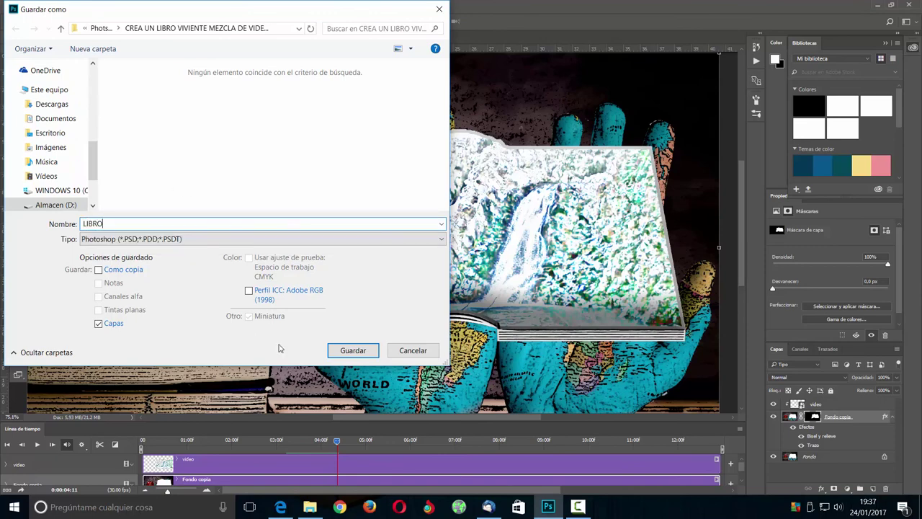
pyautogui.click(358, 350)
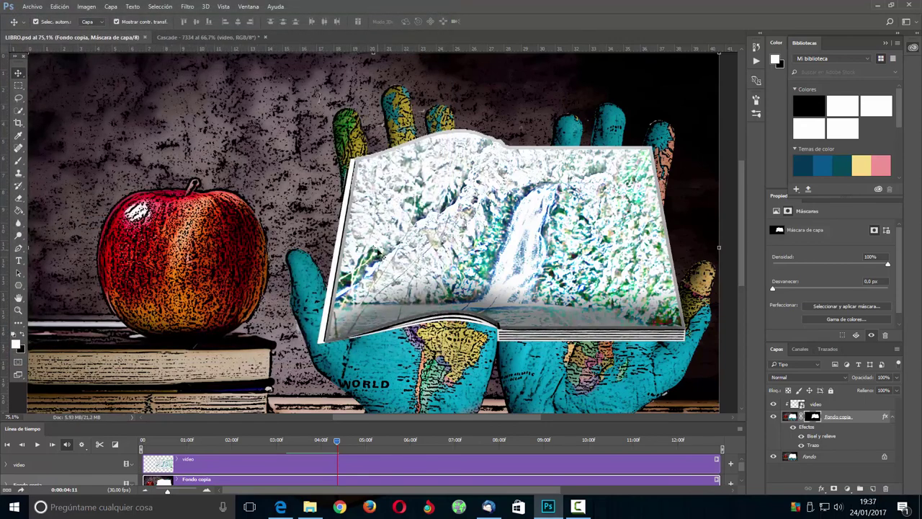